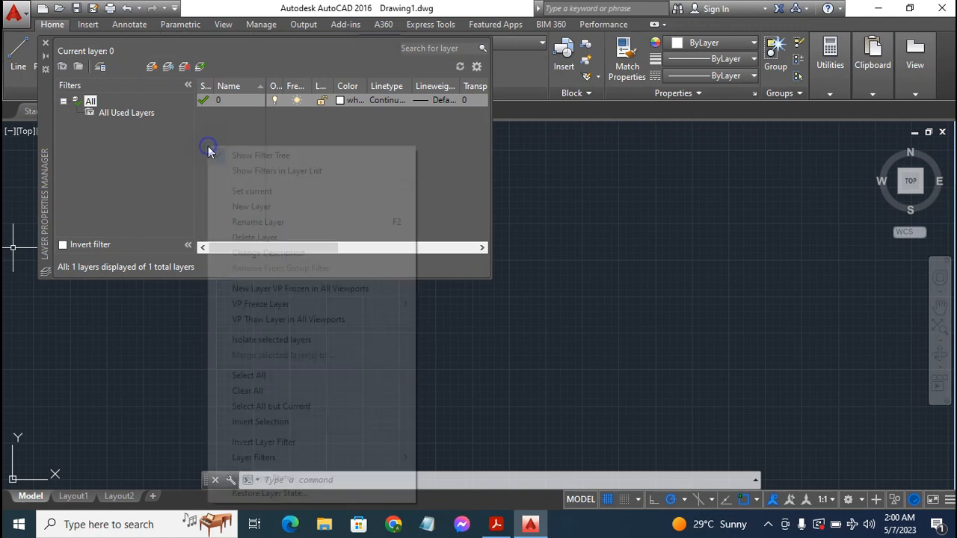
Create a new layer and name it "Construct 1"
left_click(285, 206)
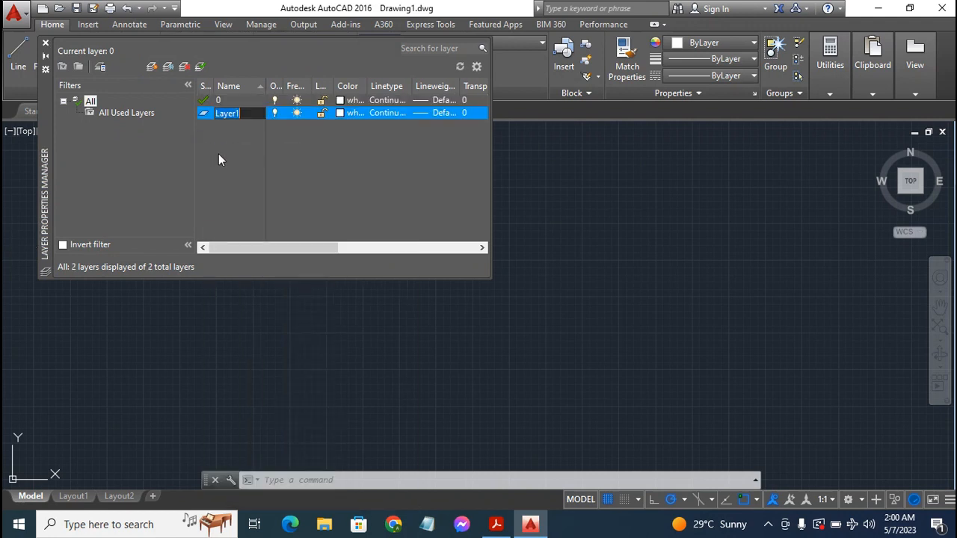
type("Construct 1")
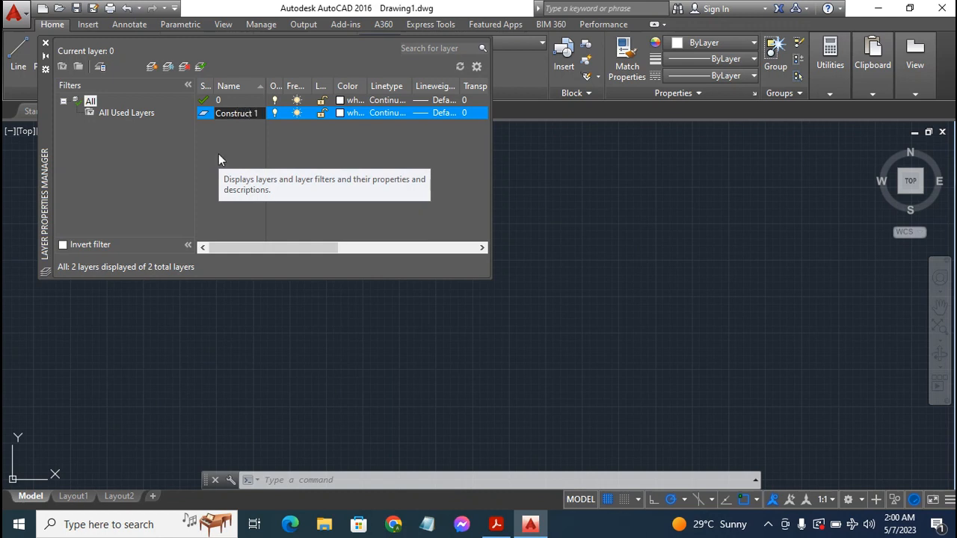
key("F2")
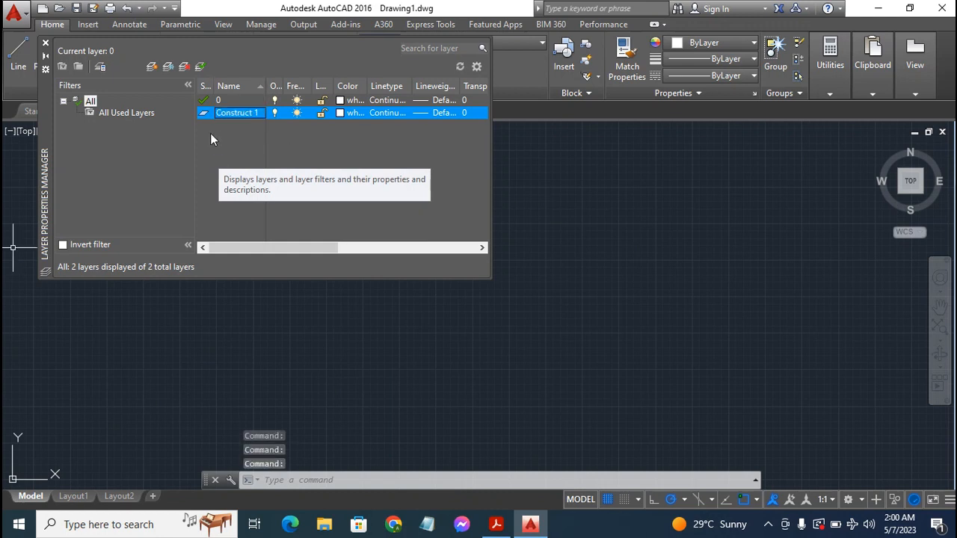
Set the Construct 1 layer's color to cyan and close the layer manager
left_click(339, 113)
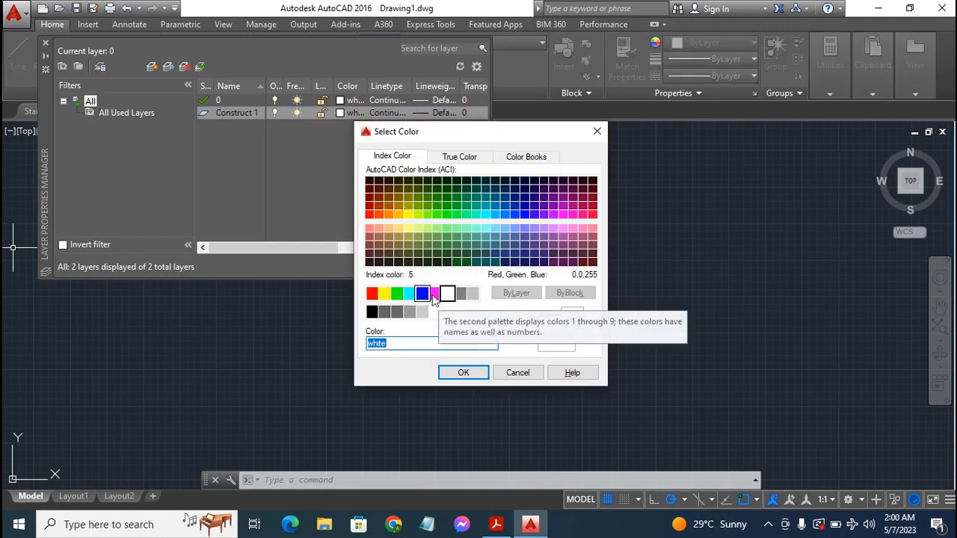
left_click(434, 299)
left_click(434, 295)
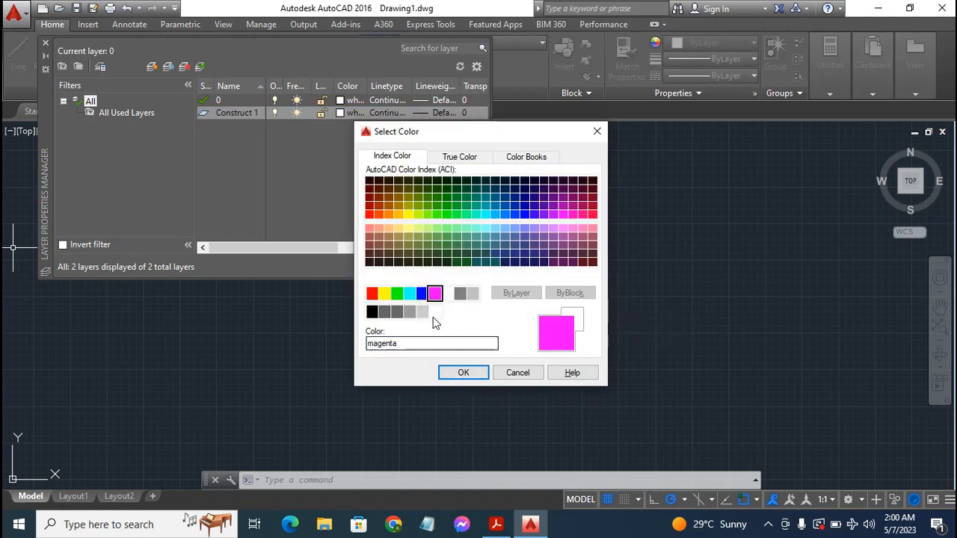
left_click(410, 293)
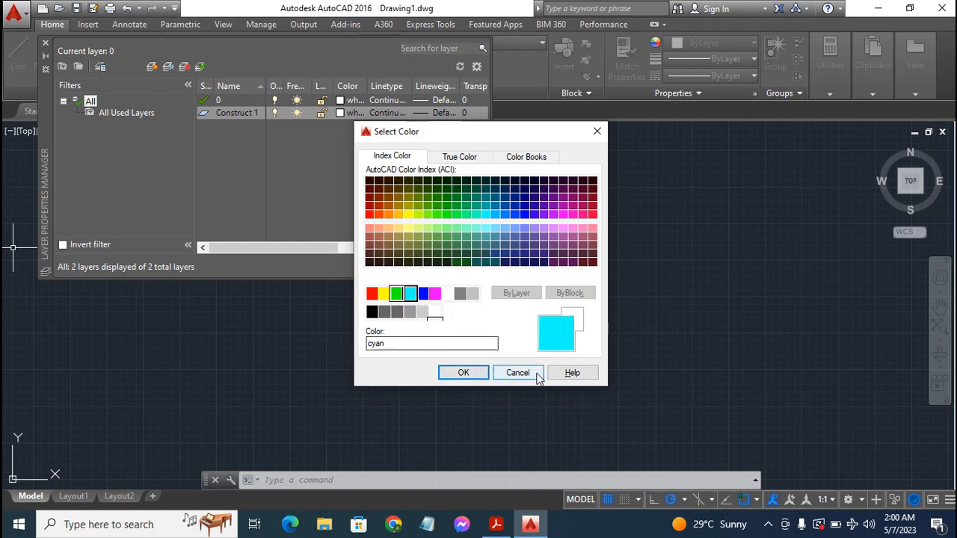
left_click(469, 372)
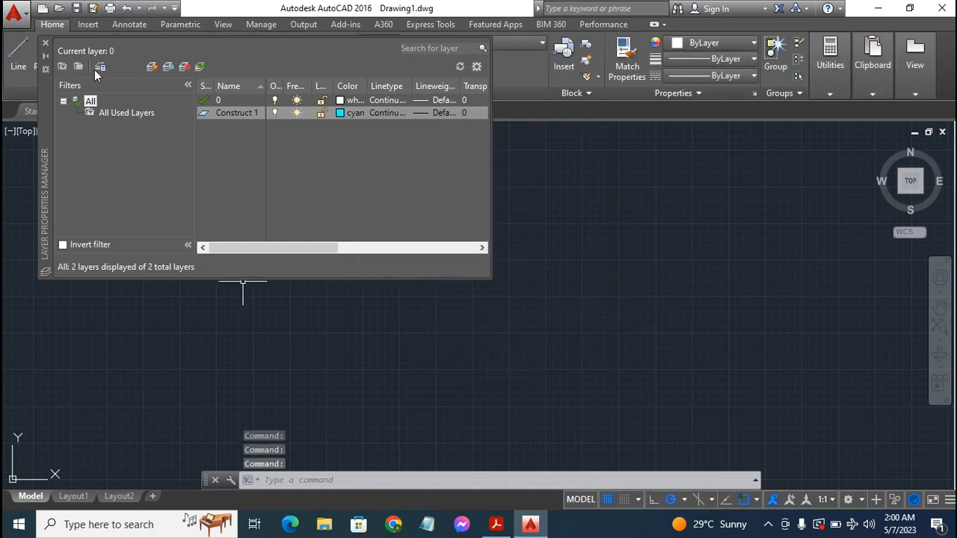
left_click(45, 43)
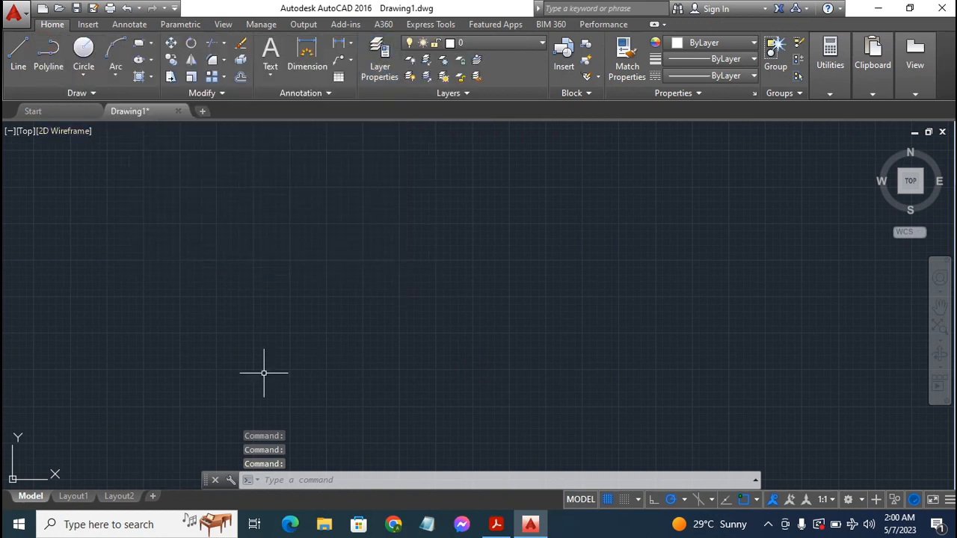
Make the Construct 1 layer the current layer
left_click(509, 41)
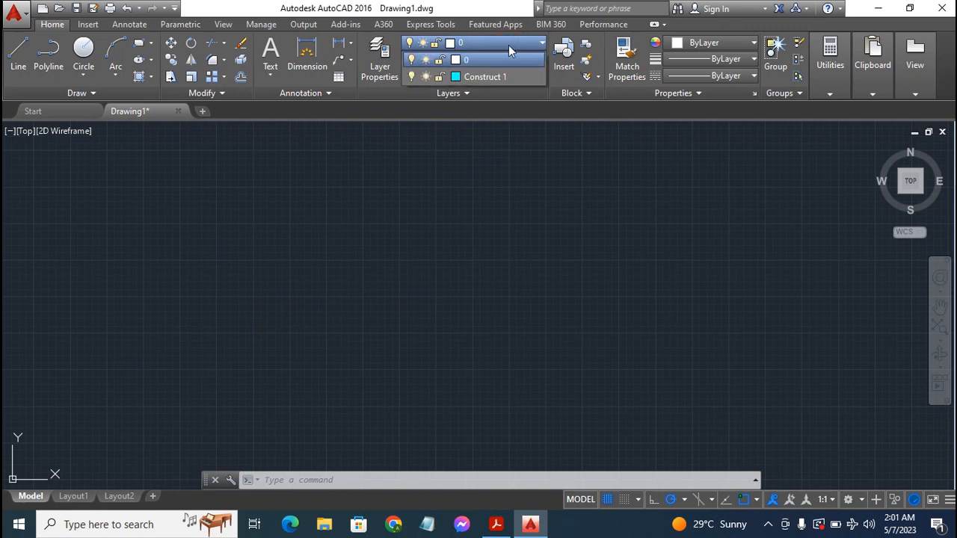
left_click(506, 77)
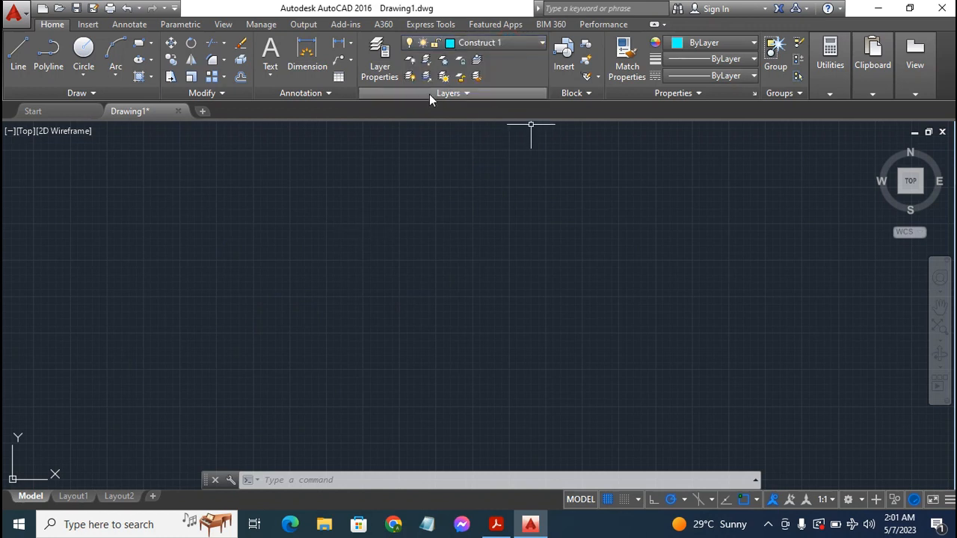
left_click(528, 43)
left_click(480, 77)
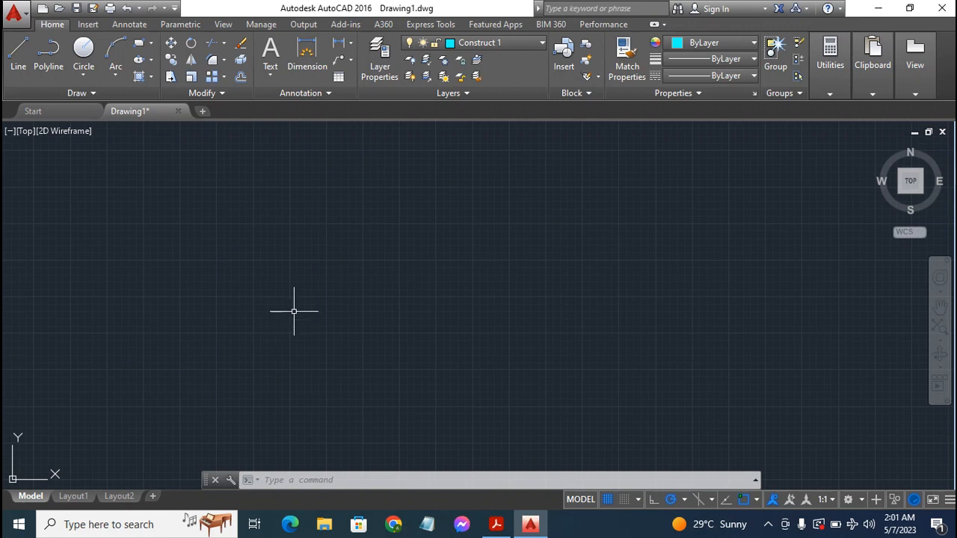
Draw one vertical and one horizontal construction line through the point 0,0
left_click(67, 93)
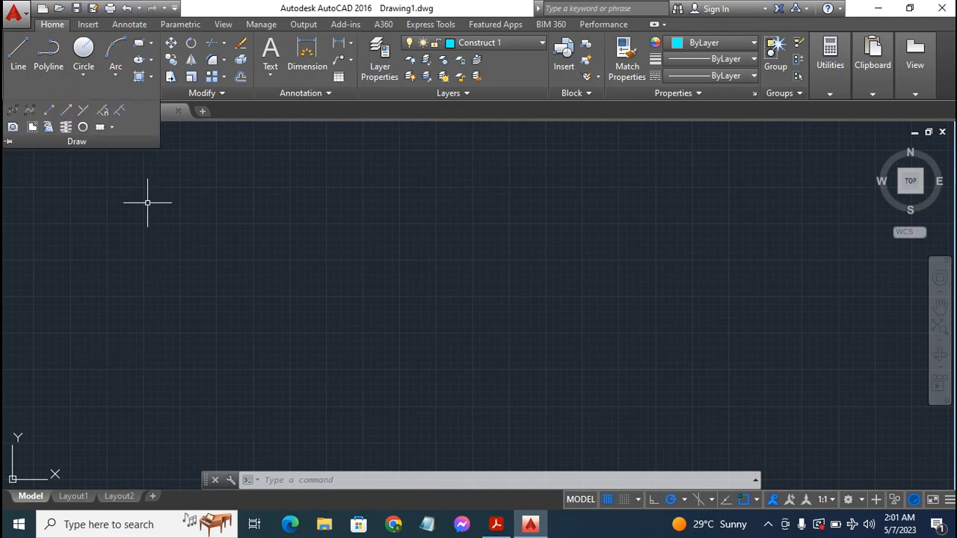
left_click(31, 96)
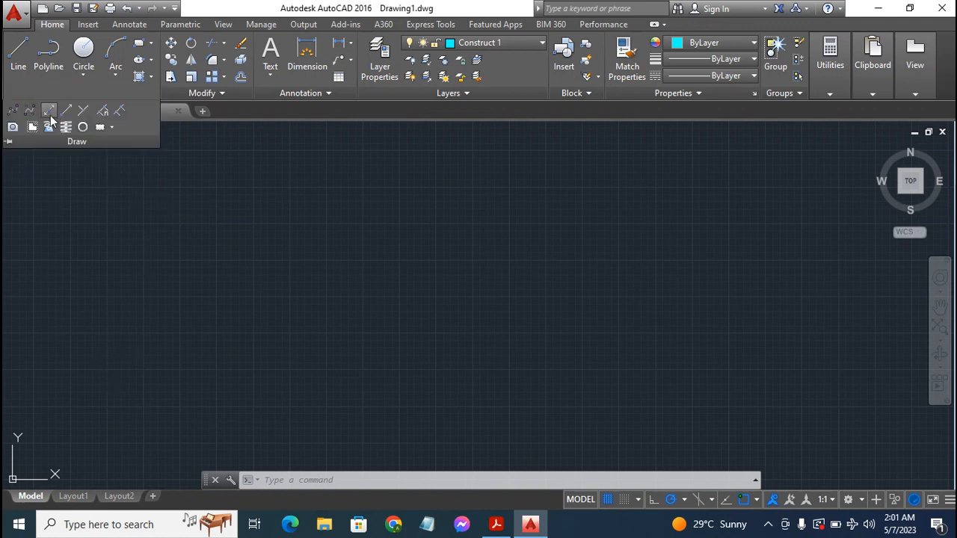
left_click(47, 113)
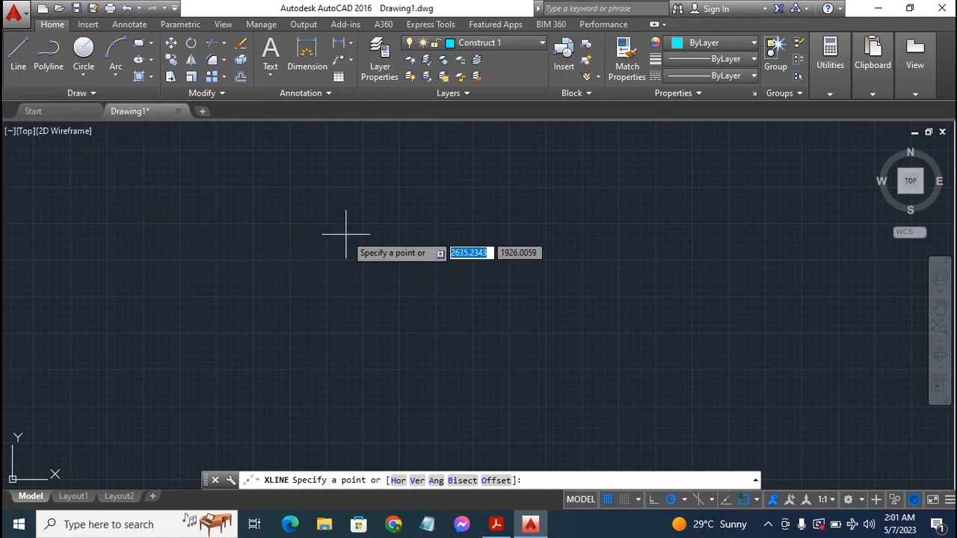
type("0,0")
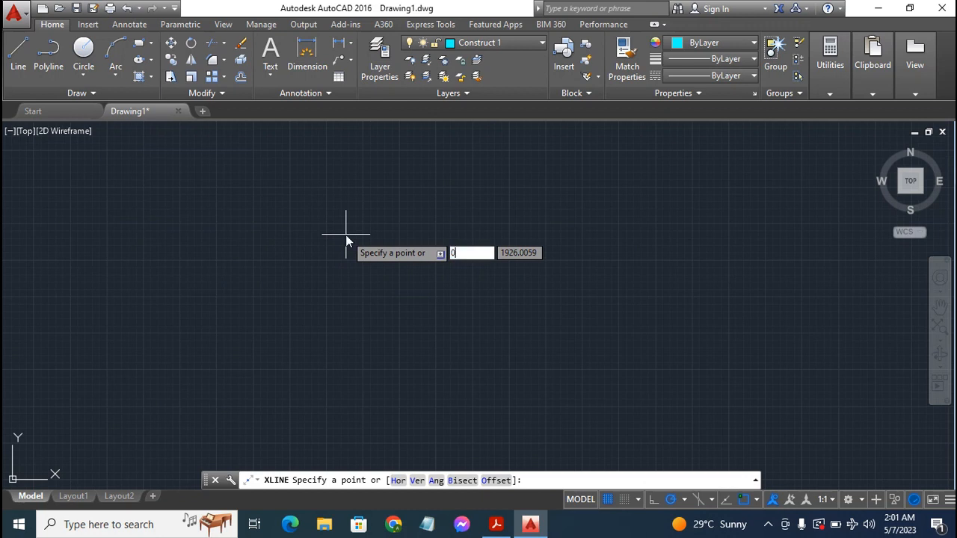
key("Return")
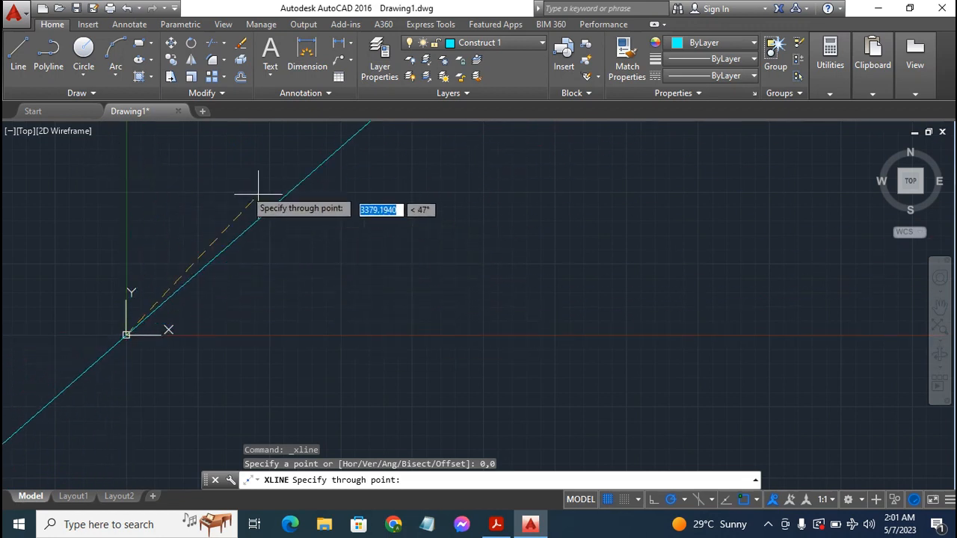
left_click(127, 166)
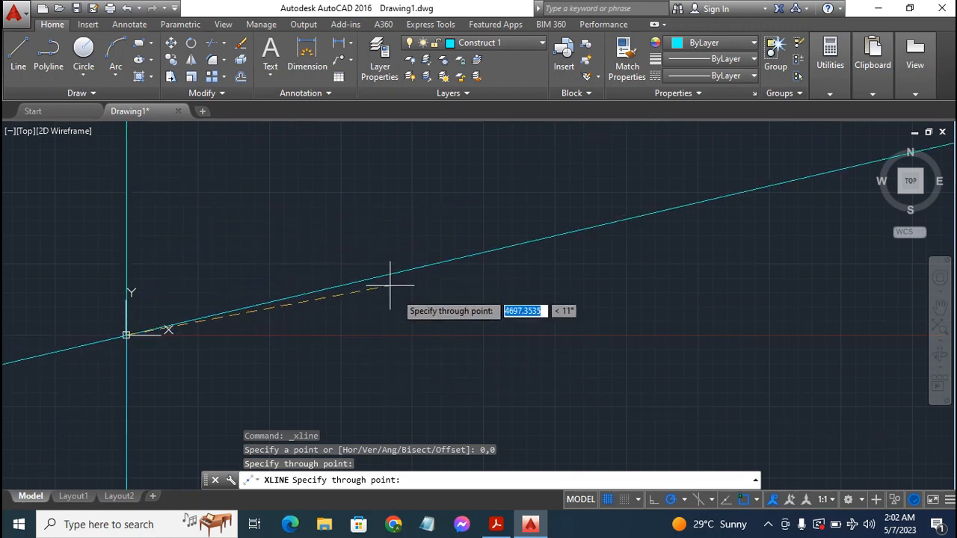
left_click(437, 335)
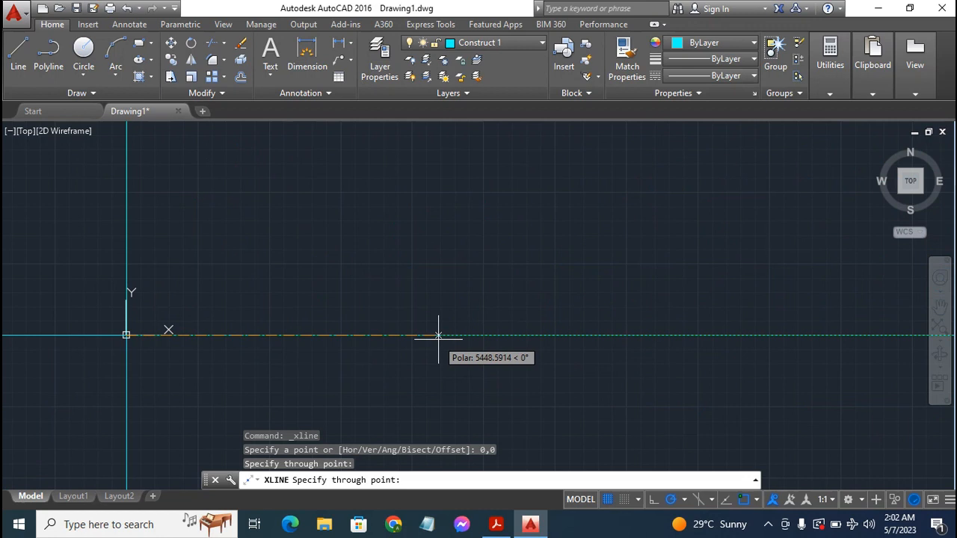
left_click(438, 336)
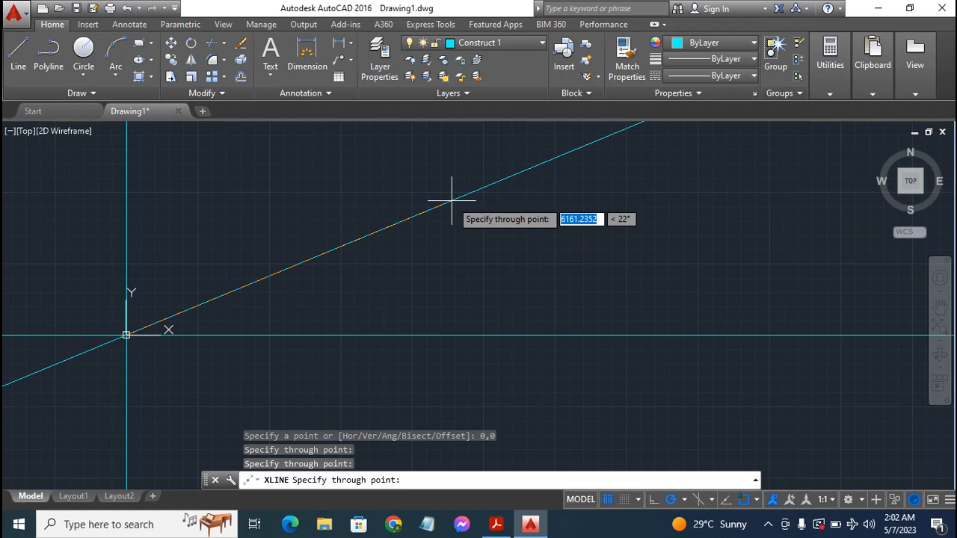
key("Escape")
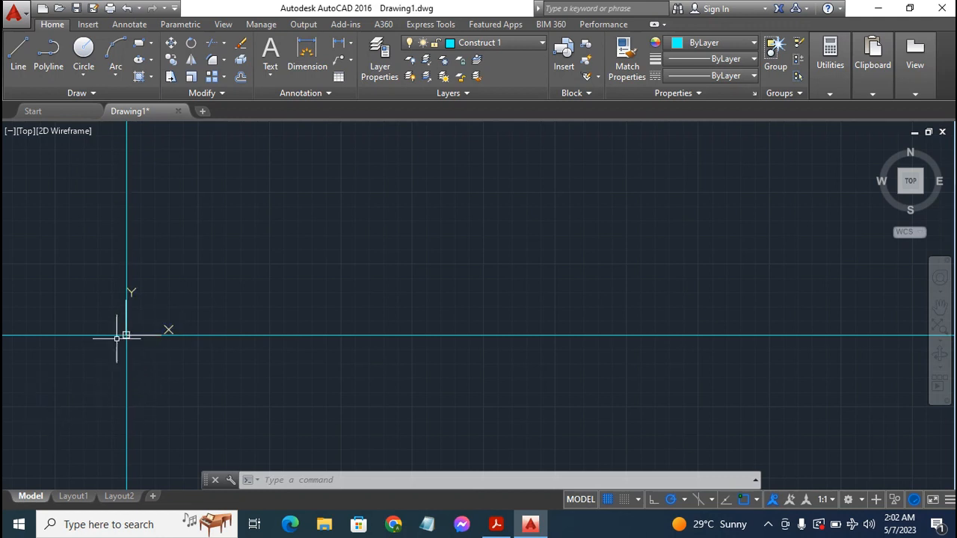
Turn off the display of the UCS icon at the origin
left_click(127, 335)
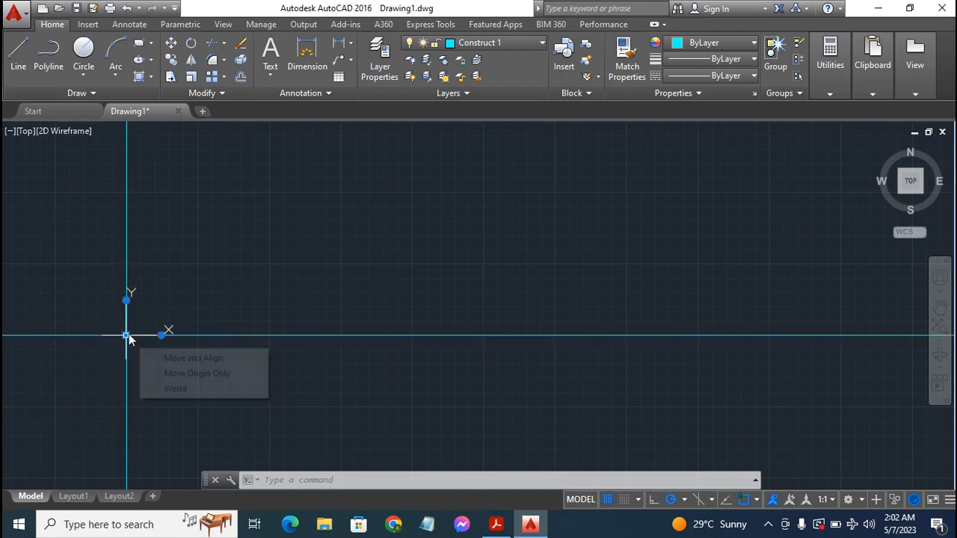
right_click(129, 338)
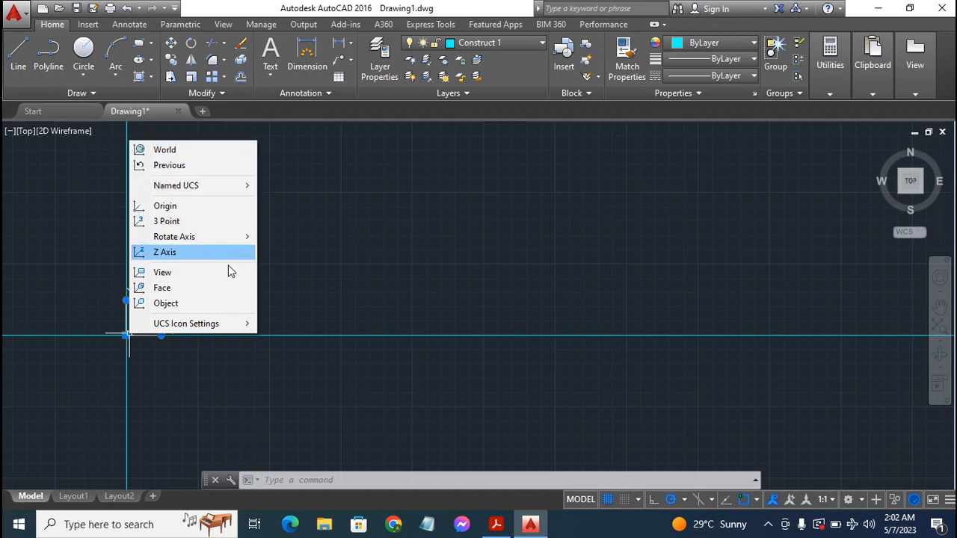
mouse_move(197, 327)
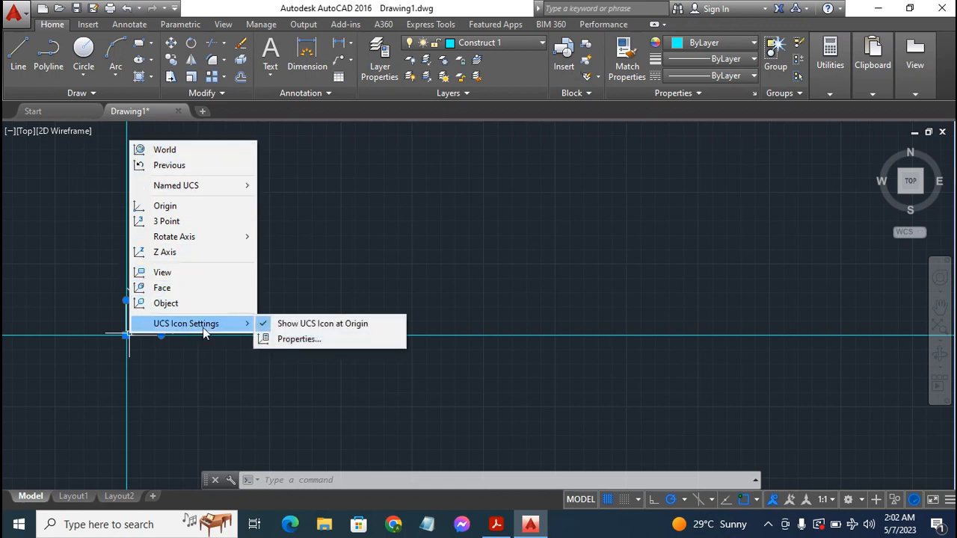
left_click(300, 329)
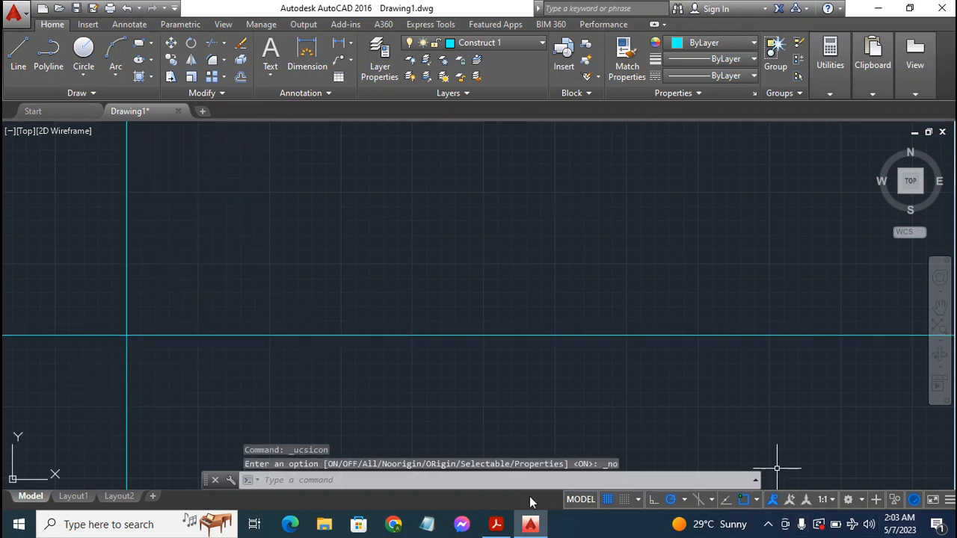
Check the overall width in the Exercise 6 PDF in Acrobat Reader, then in AutoCAD offset the vertical construction line 240 to the right
left_click(496, 525)
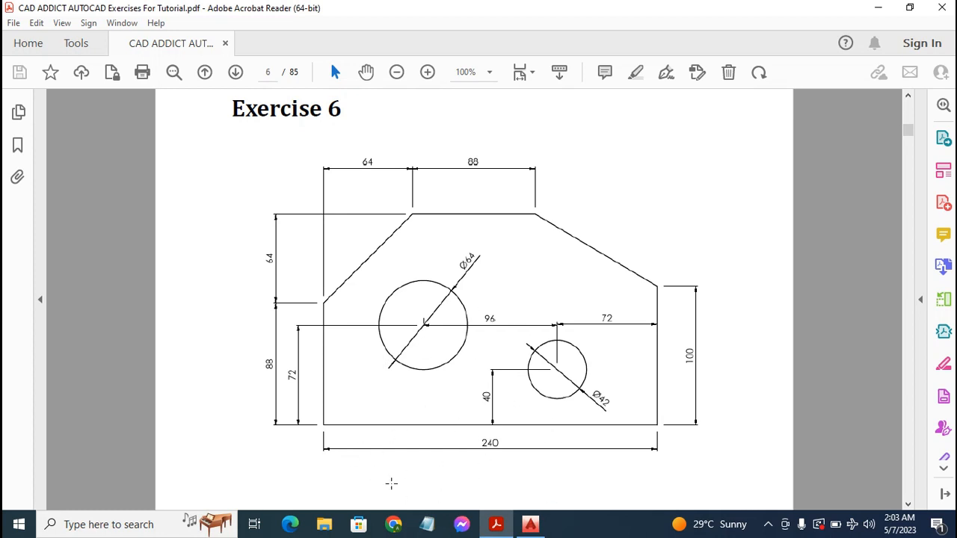
left_click(530, 524)
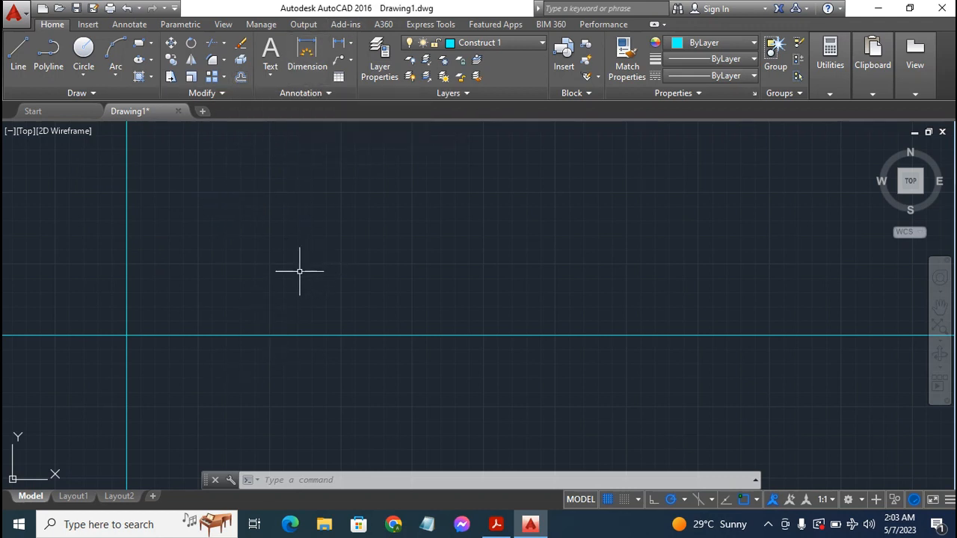
left_click(241, 78)
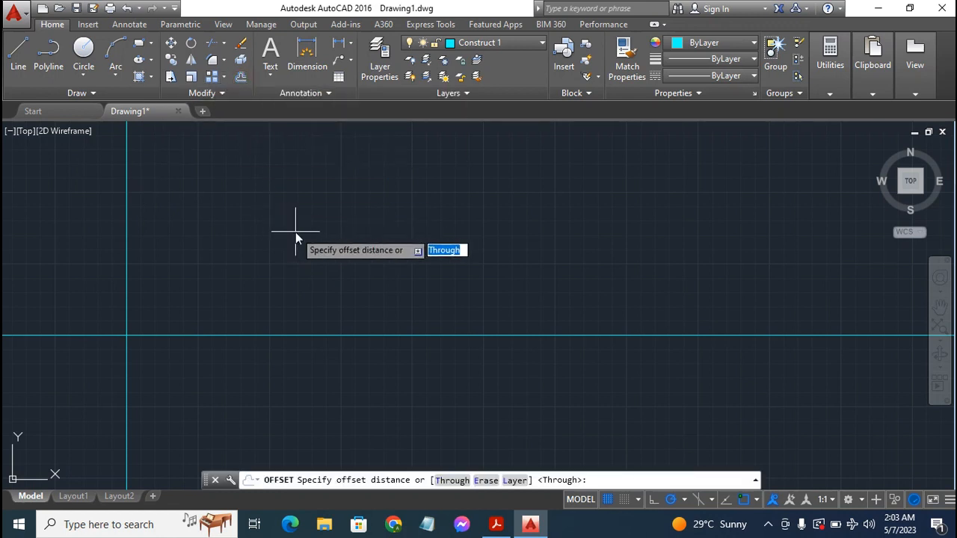
type("240")
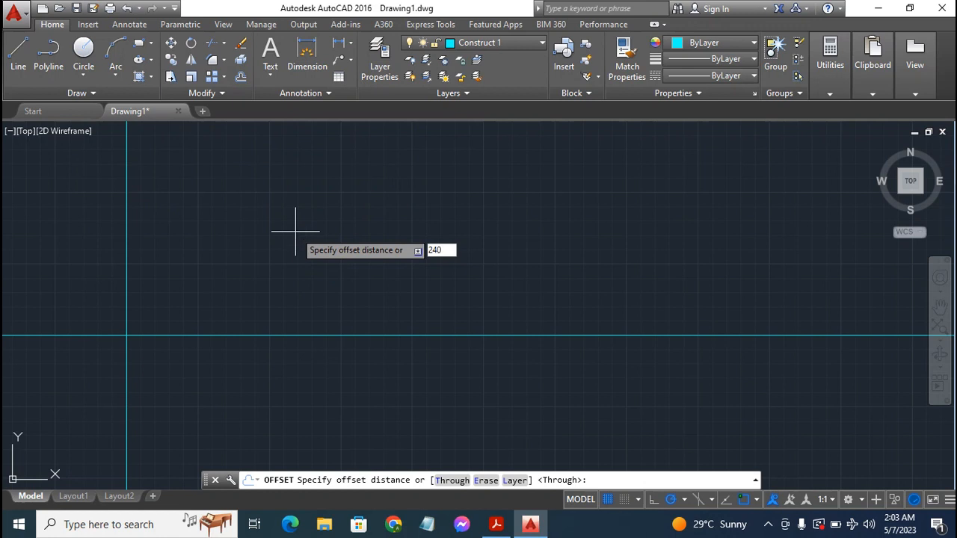
key("Return")
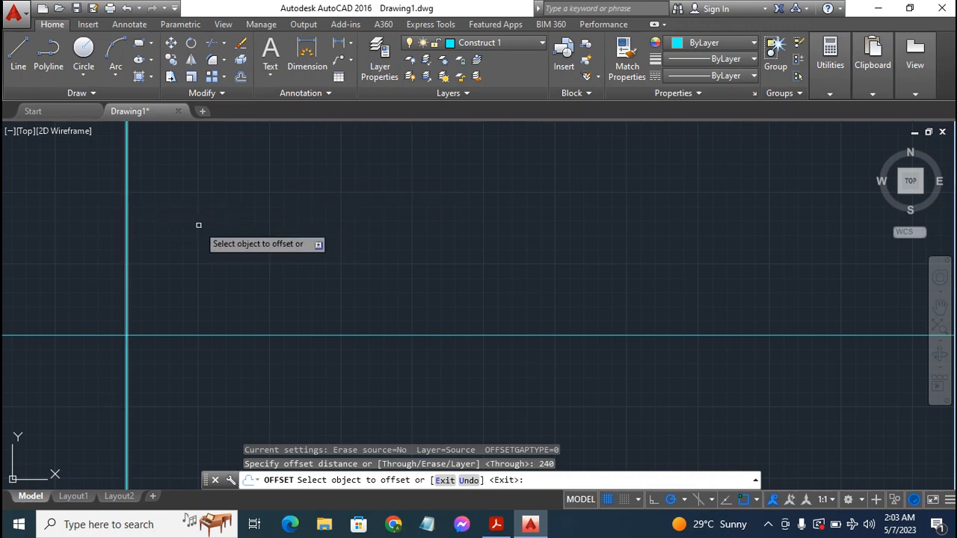
left_click(128, 200)
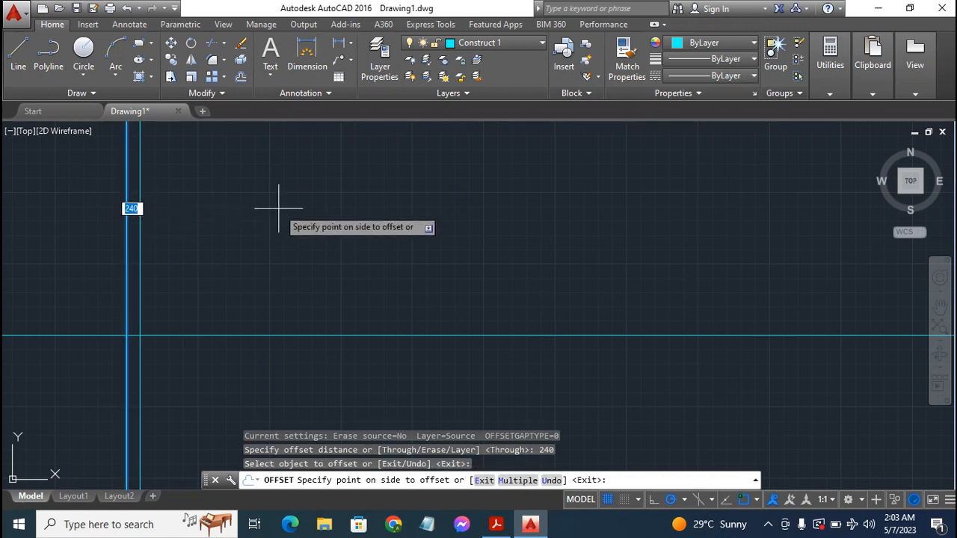
left_click(277, 204)
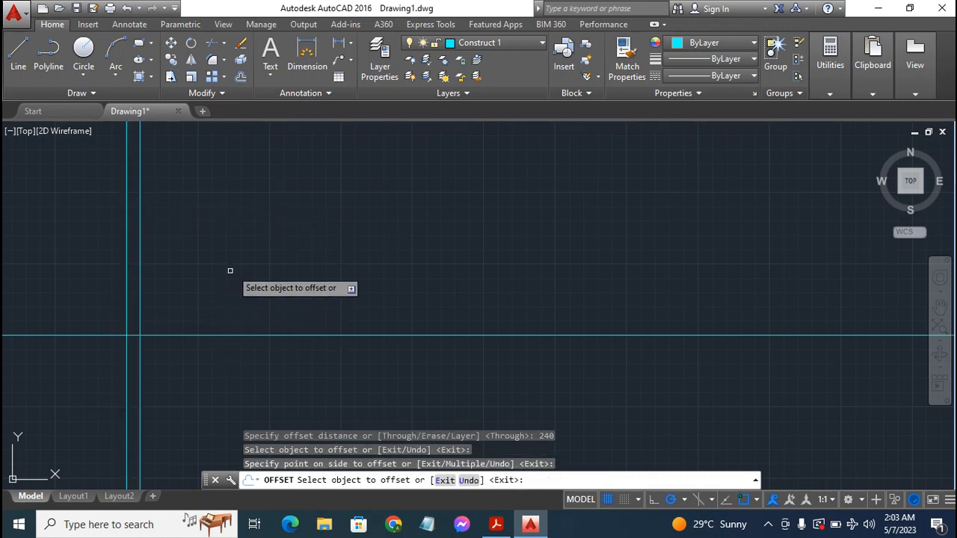
key("Escape")
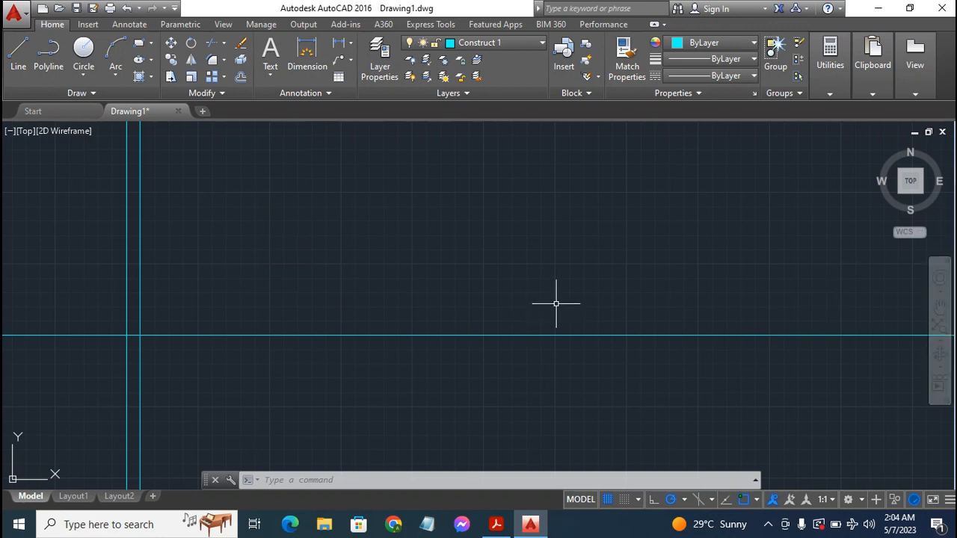
Bring both vertical construction lines and the horizontal construction line into view at a workable zoom level
scroll(556, 304, "up", 2)
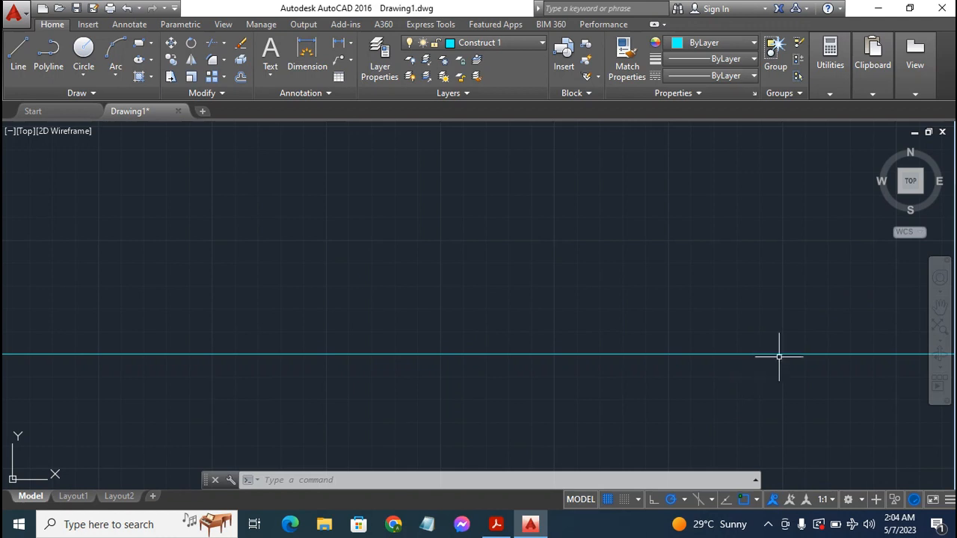
left_click(941, 311)
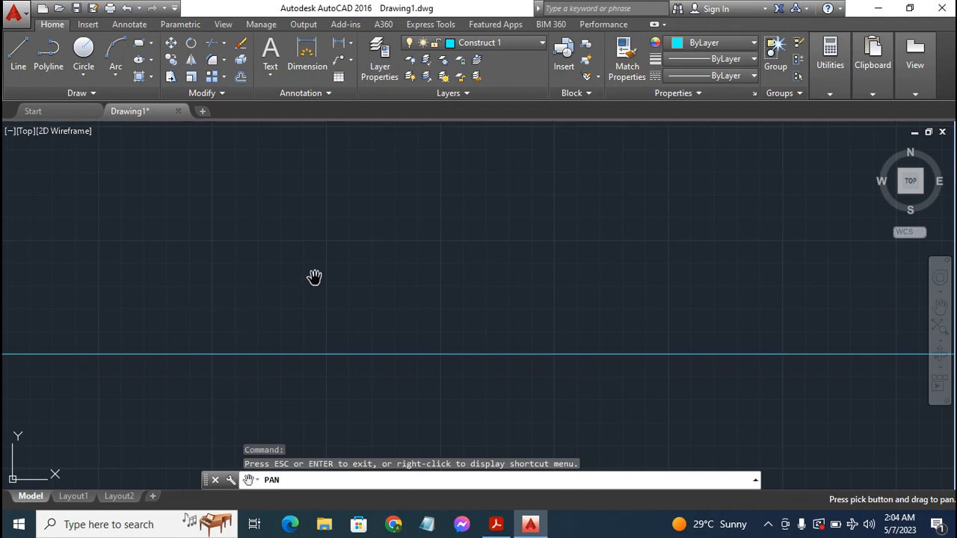
left_click_drag(251, 279, 631, 274)
left_click_drag(387, 271, 694, 272)
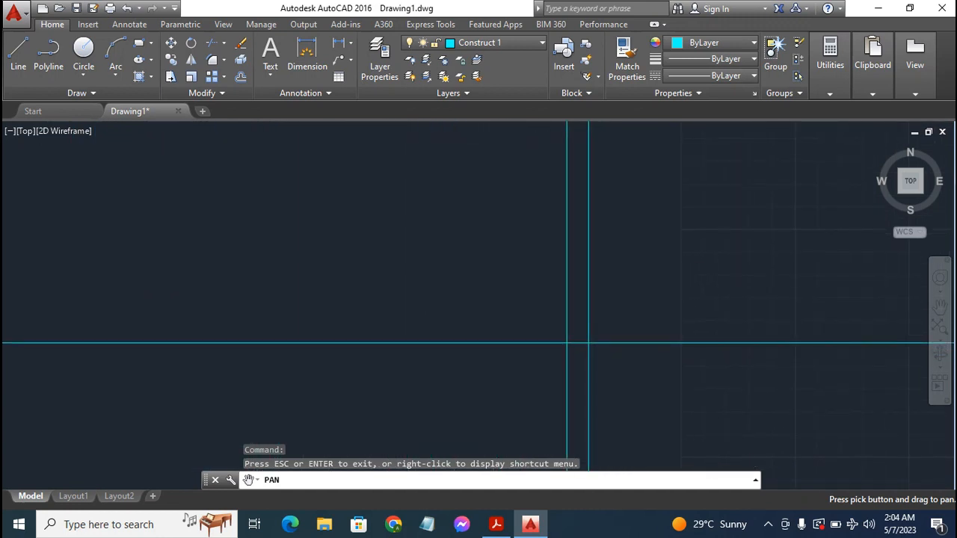
scroll(679, 275, "up", 5)
left_click_drag(539, 393, 552, 261)
scroll(574, 301, "up", 5)
scroll(497, 318, "up", 2)
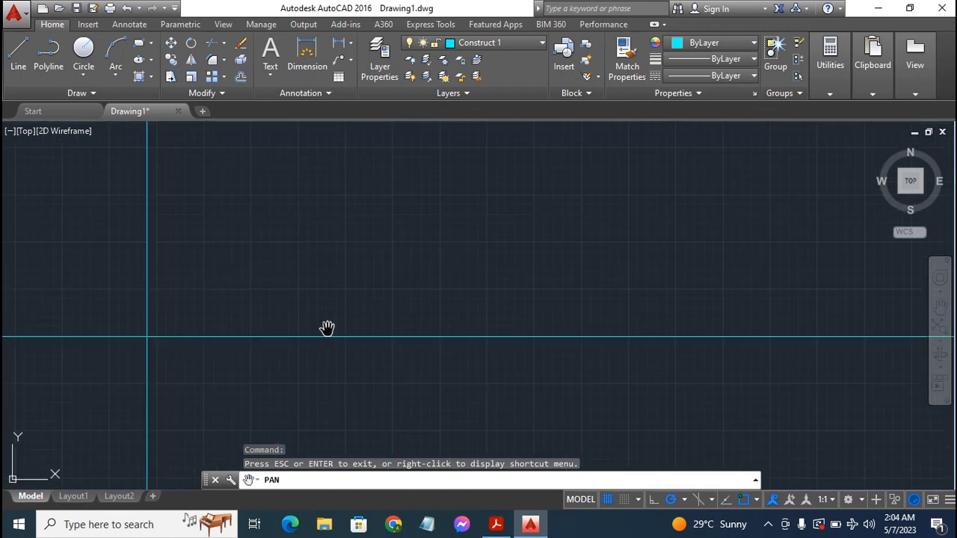
left_click_drag(89, 314, 201, 327)
scroll(224, 327, "down", 5)
left_click_drag(421, 327, 474, 284)
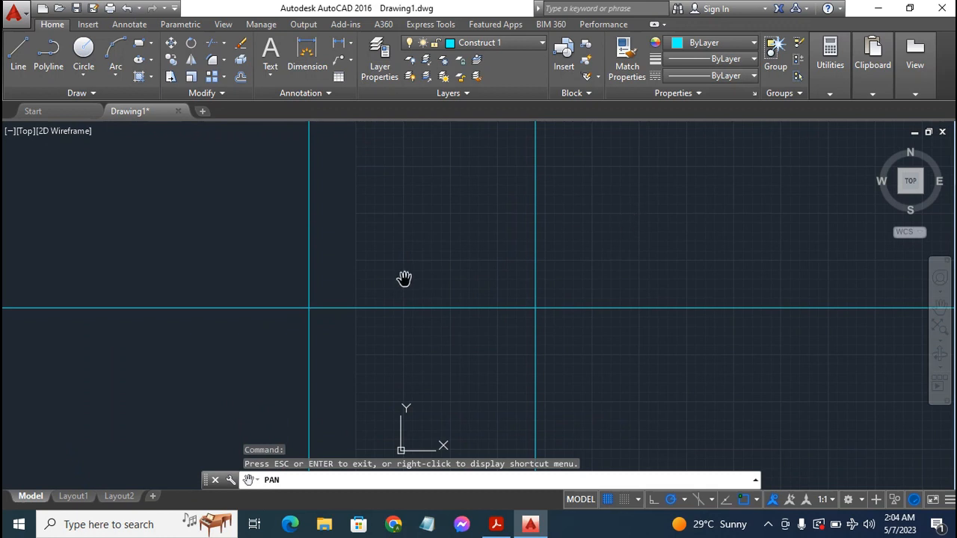
left_click_drag(406, 277, 420, 342)
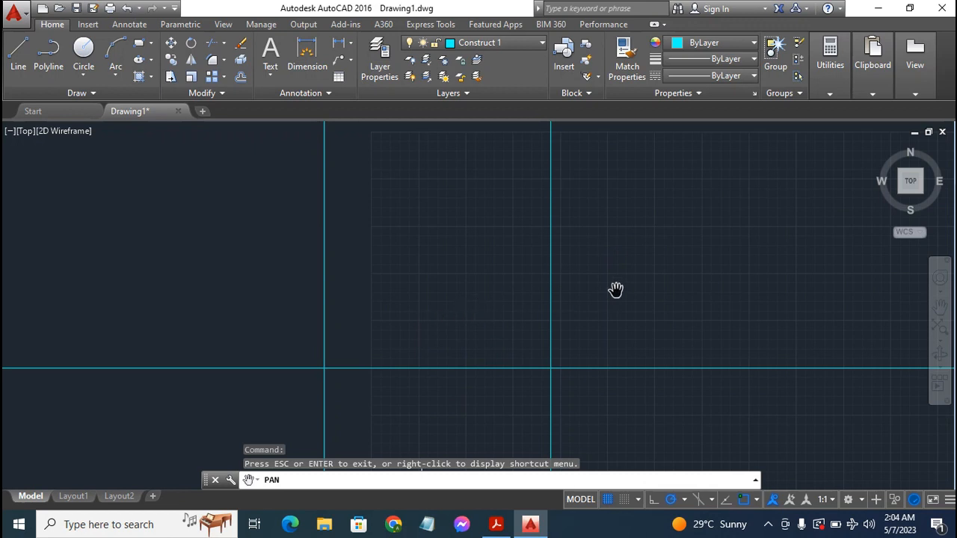
key("Escape")
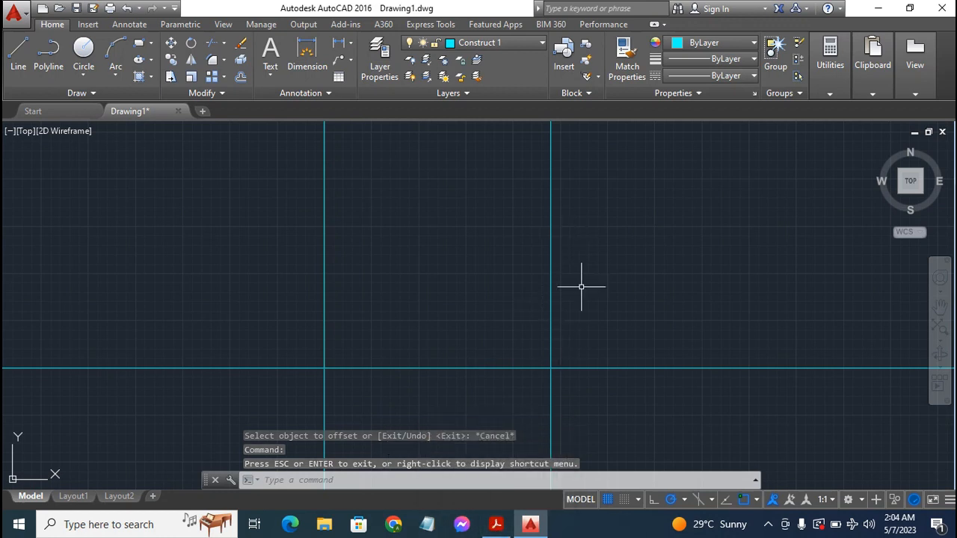
Check the plate's overall height in the Exercise 6 PDF in Acrobat Reader and, in AutoCAD, offset the horizontal construction line 152 upward
left_click(498, 527)
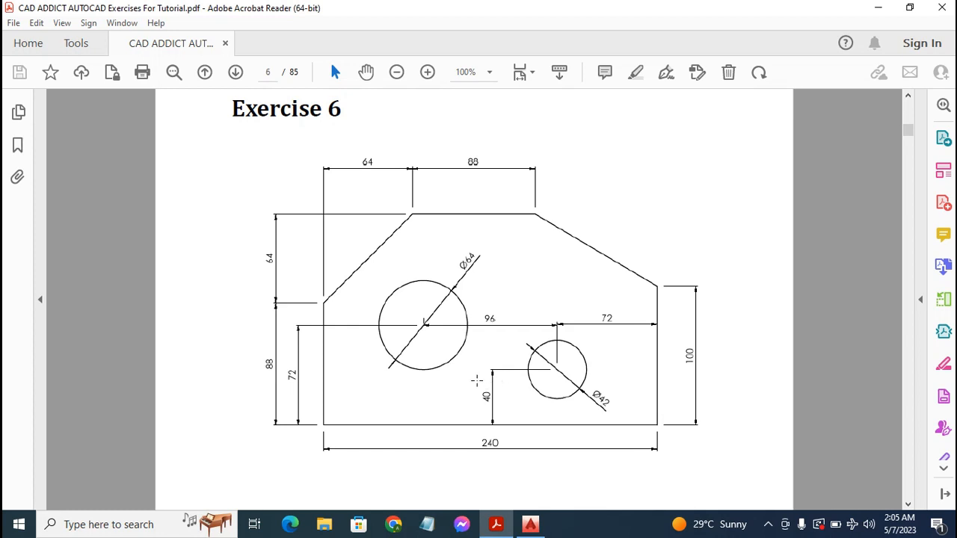
left_click(531, 526)
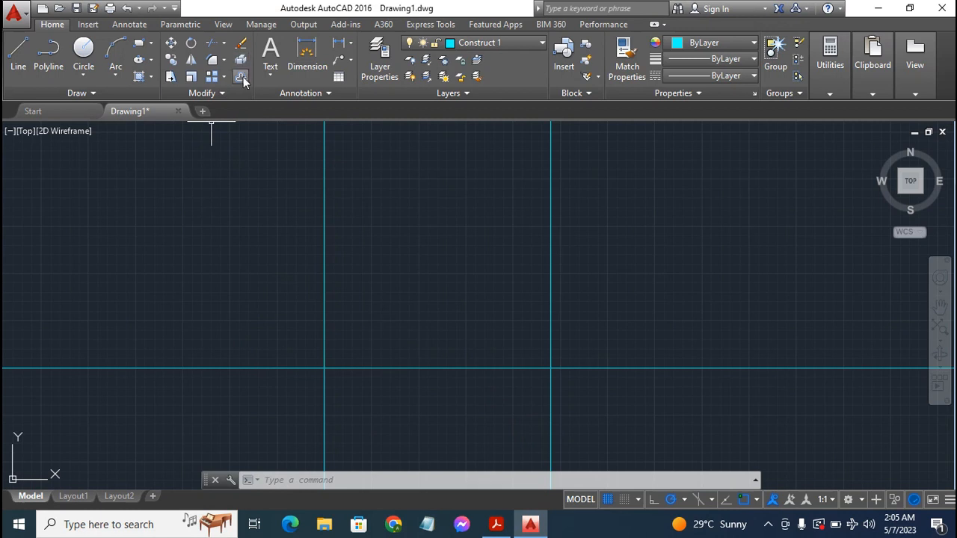
left_click(239, 77)
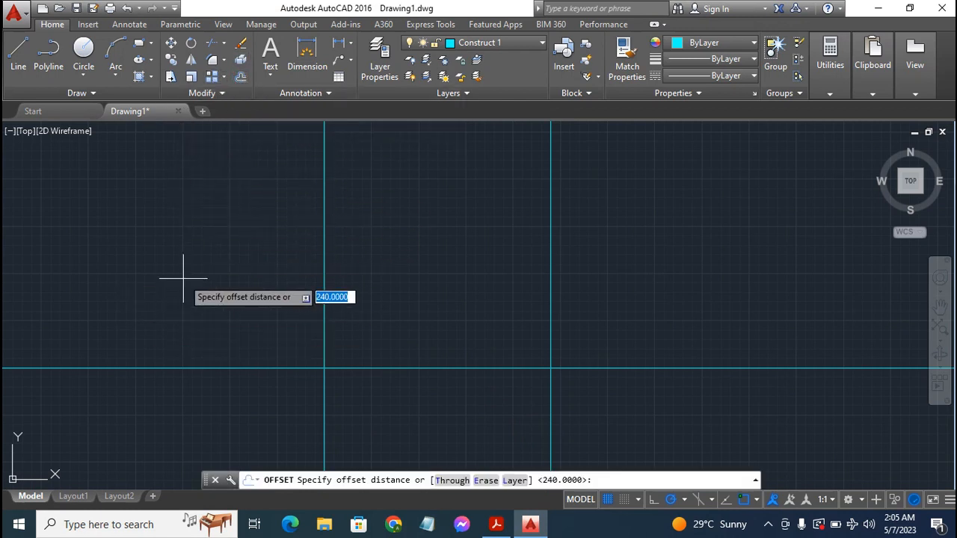
key("Escape")
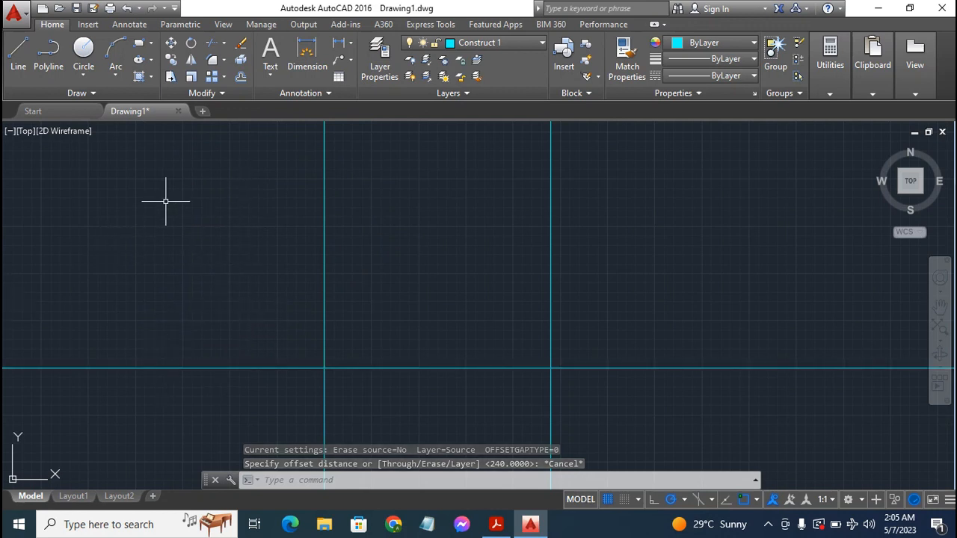
left_click(240, 77)
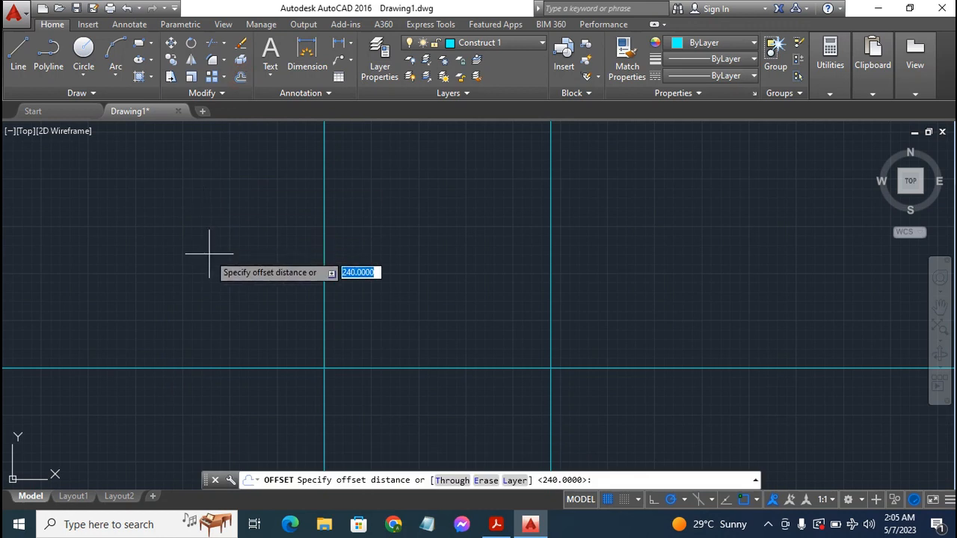
type("152")
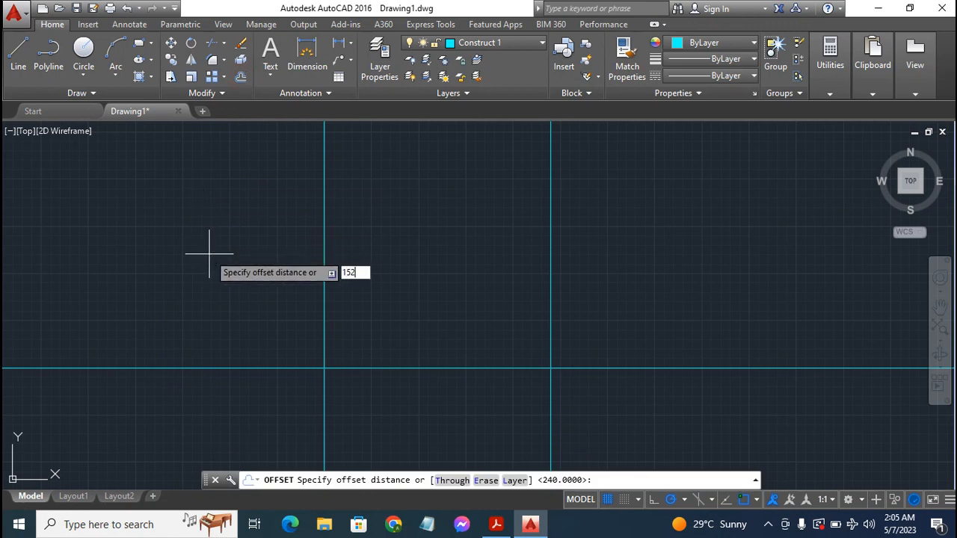
key("Return")
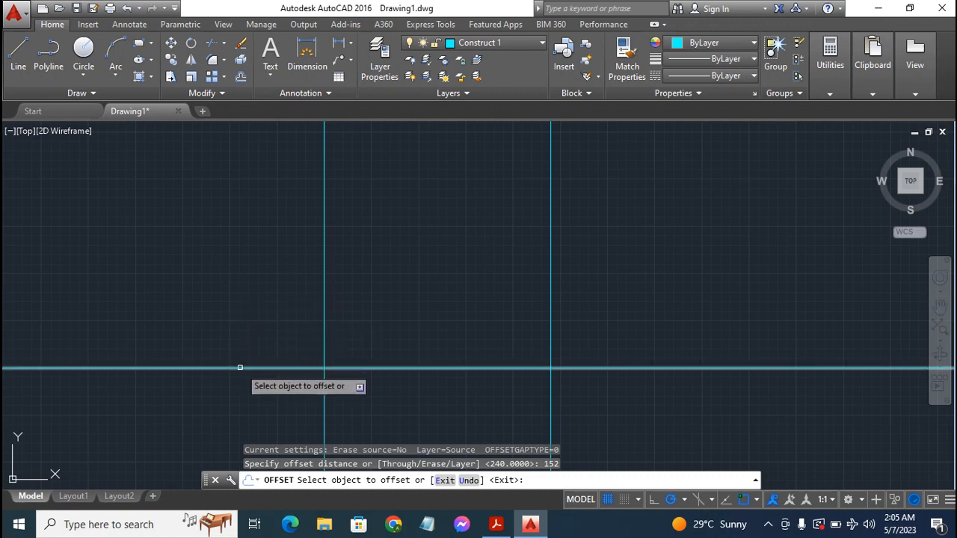
left_click(267, 368)
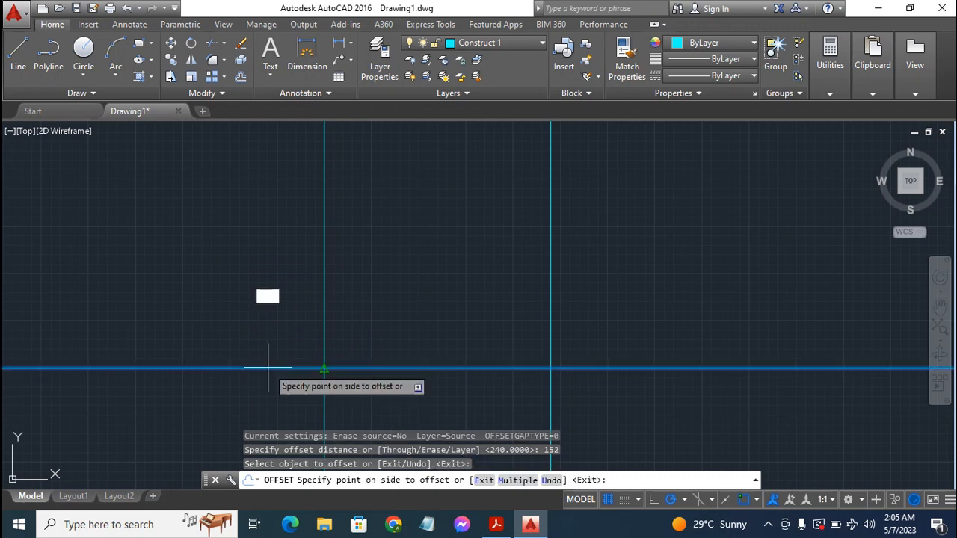
left_click(258, 201)
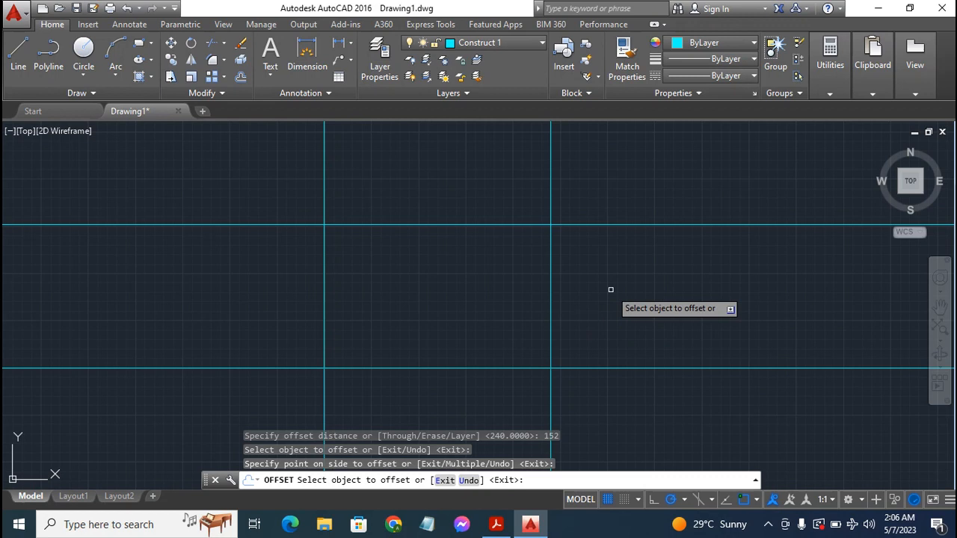
key("Escape")
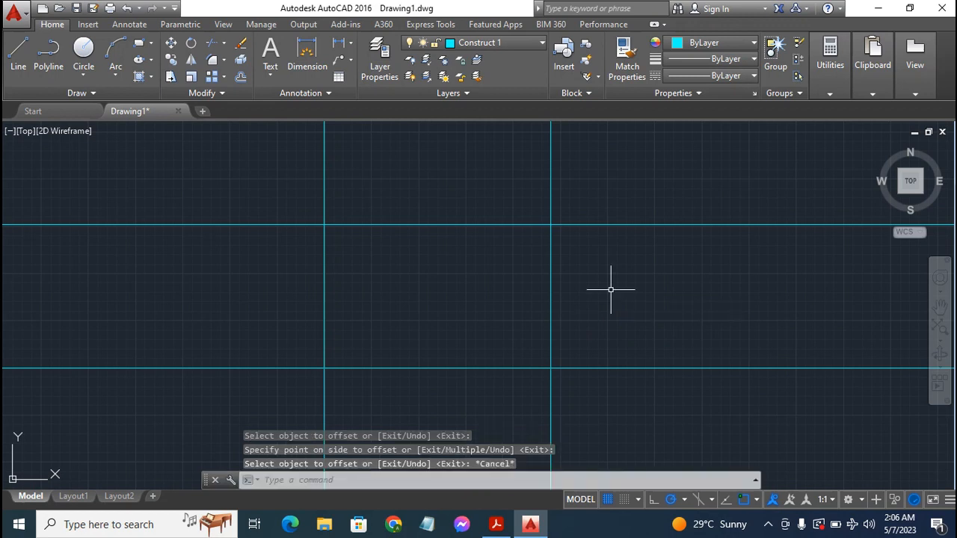
Check the left edge's height in the PDF in Acrobat Reader and, in AutoCAD, offset the base horizontal construction line 88 upward
left_click(496, 526)
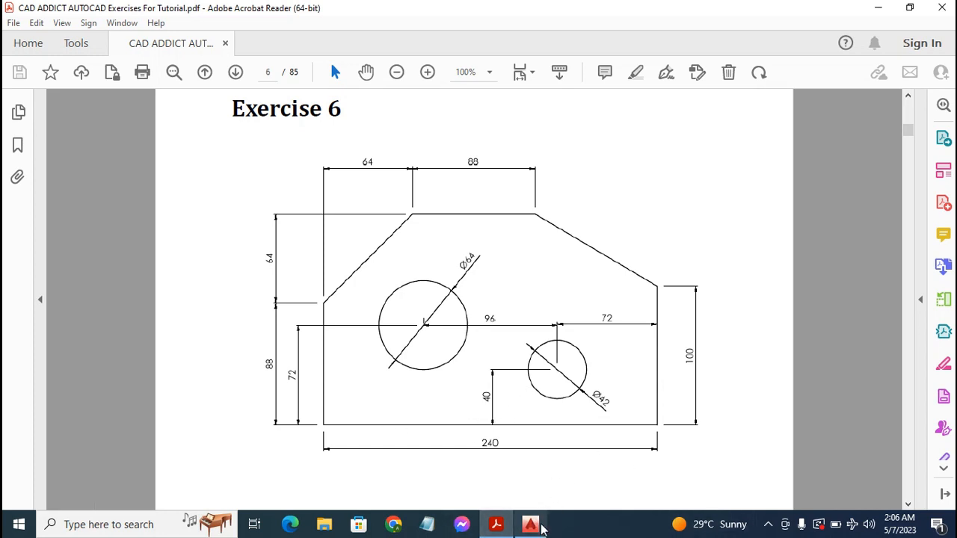
left_click(529, 525)
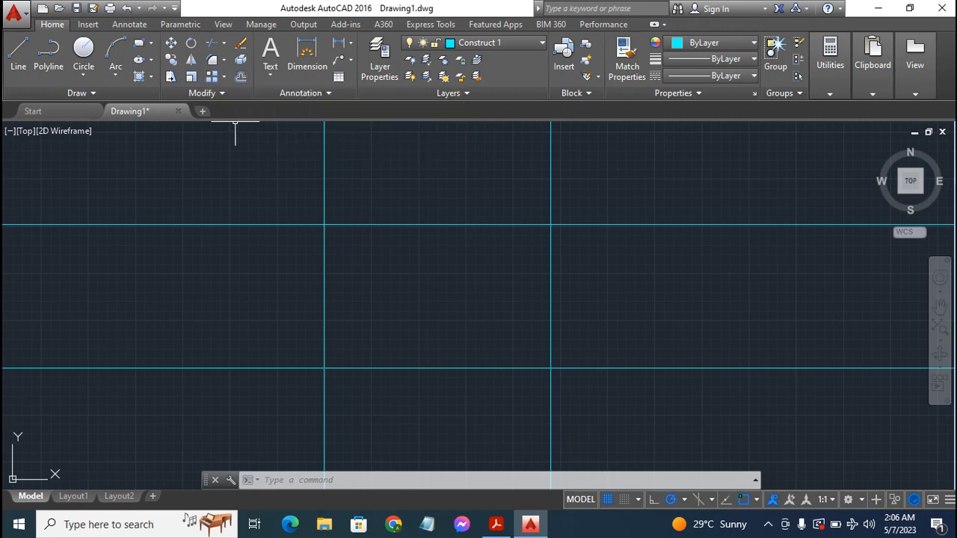
left_click(241, 76)
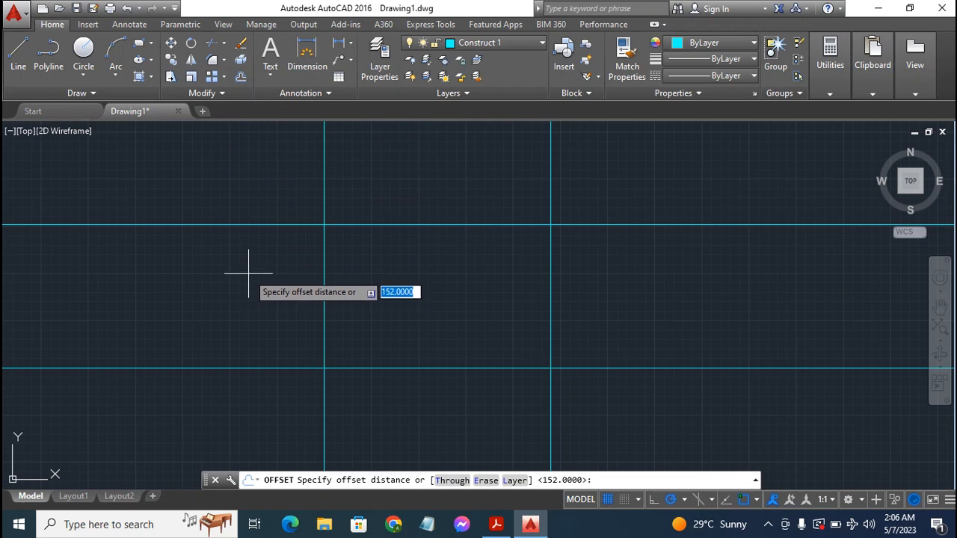
type("88")
key("Return")
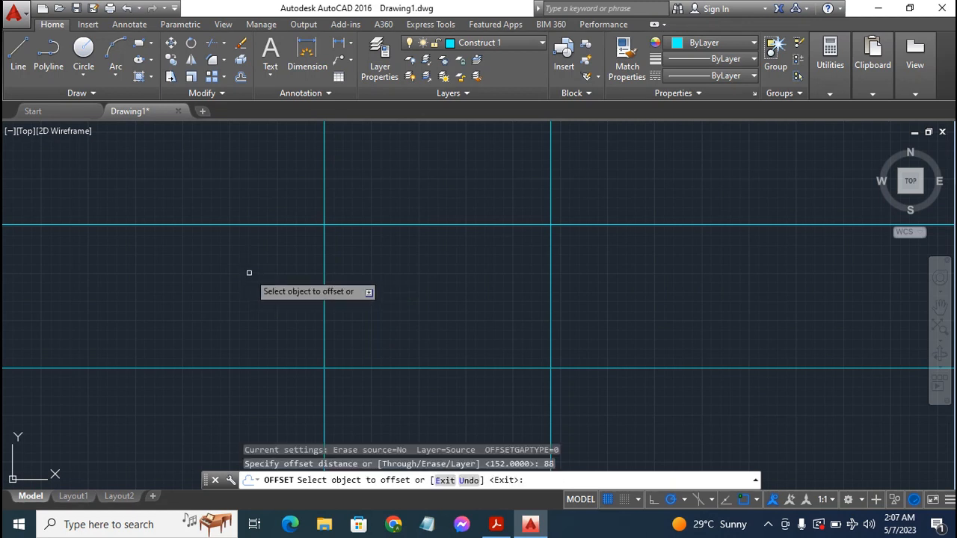
left_click(239, 369)
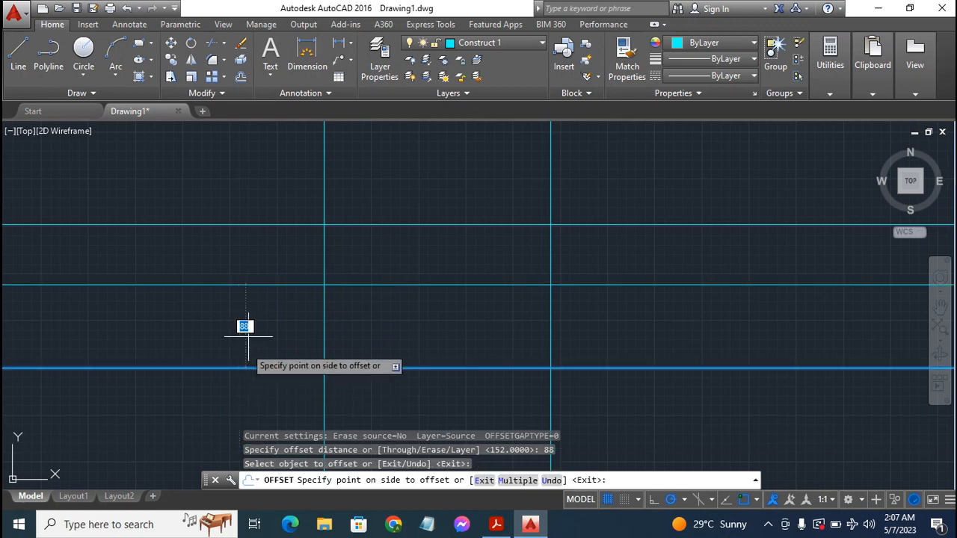
left_click(261, 279)
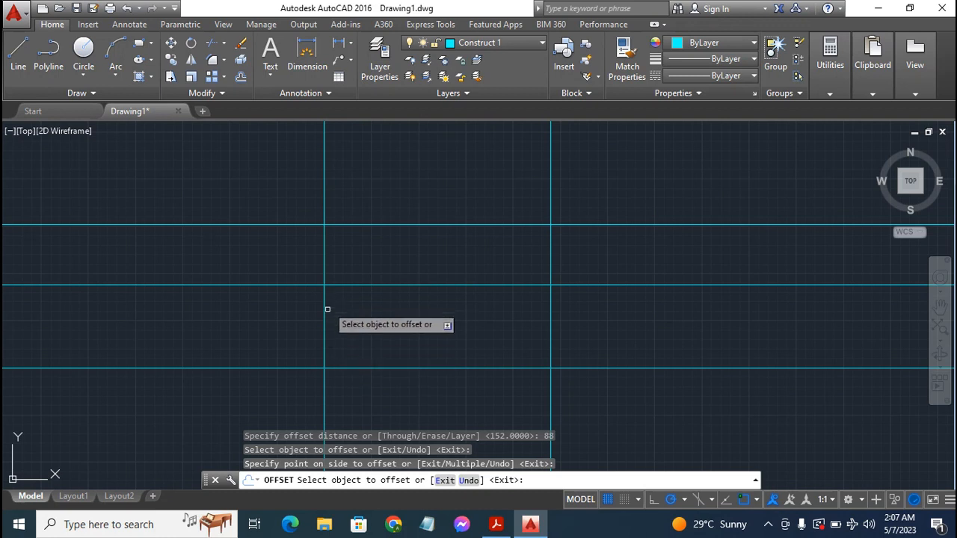
Offset the base horizontal construction line 100 upward for the height of the plate's right edge
left_click(241, 76)
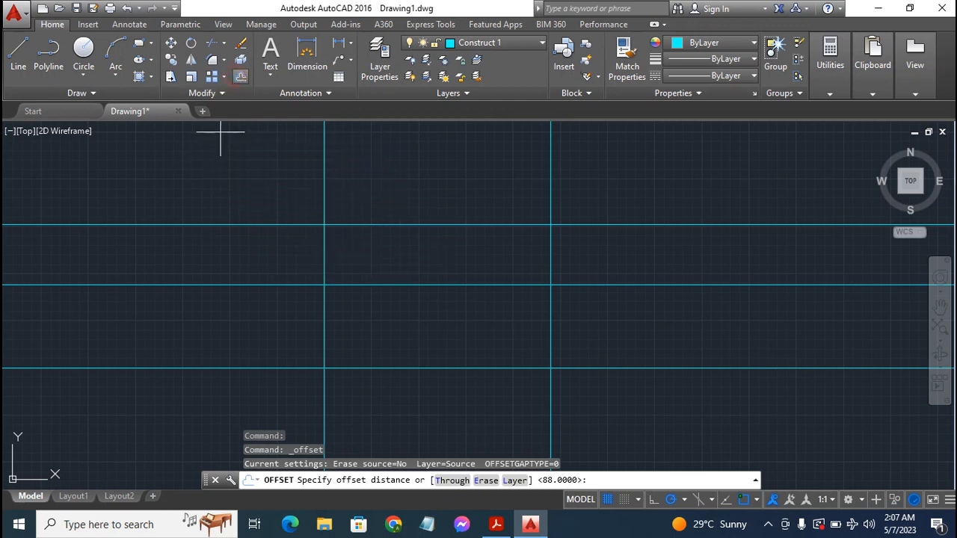
type("100")
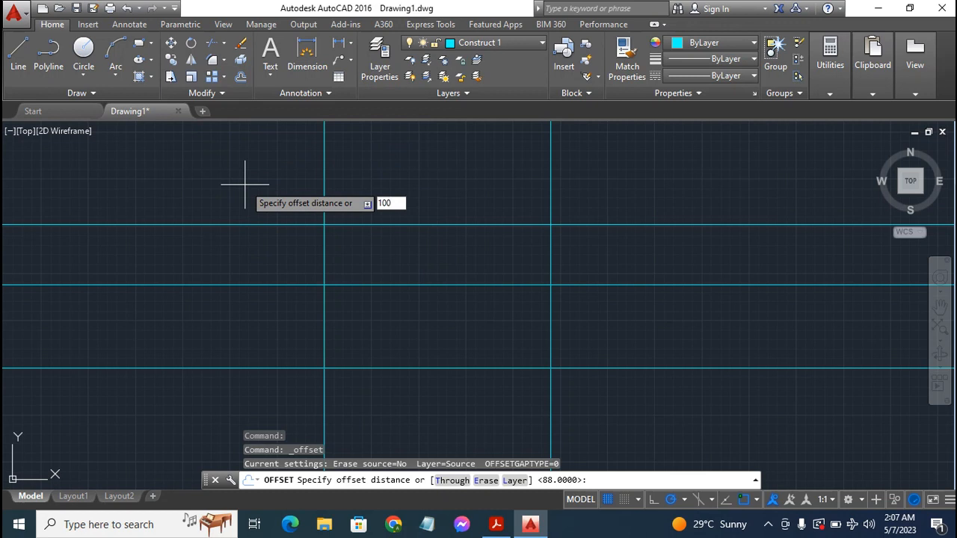
key("Return")
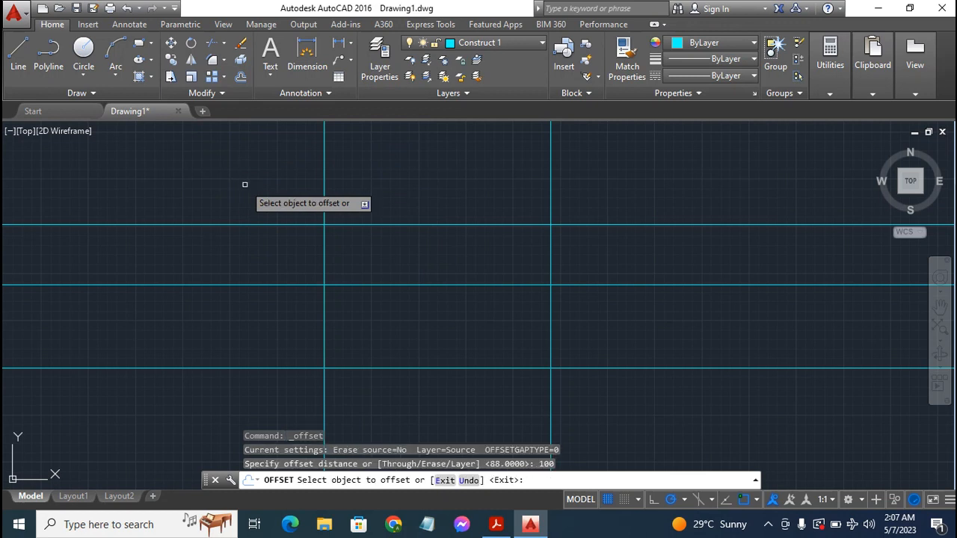
left_click(491, 367)
left_click(499, 259)
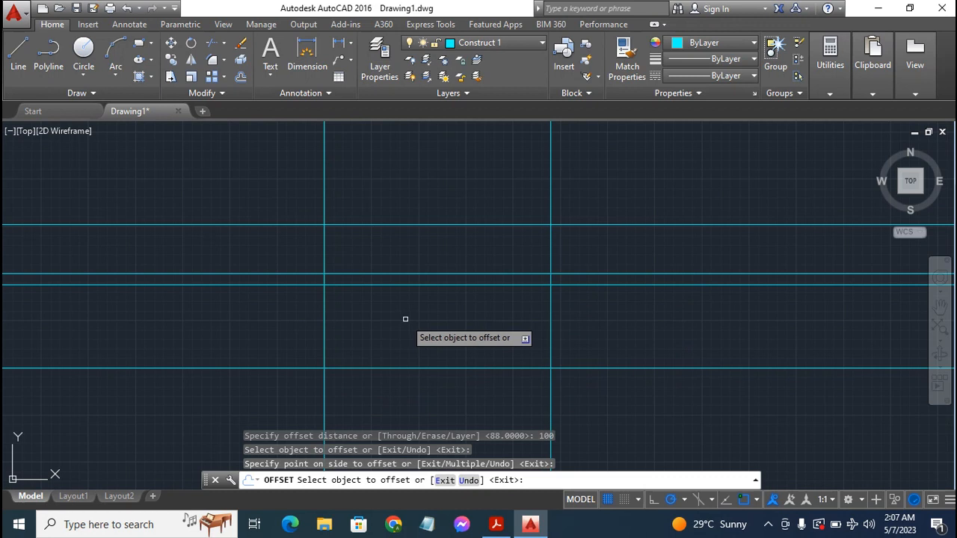
key("Escape")
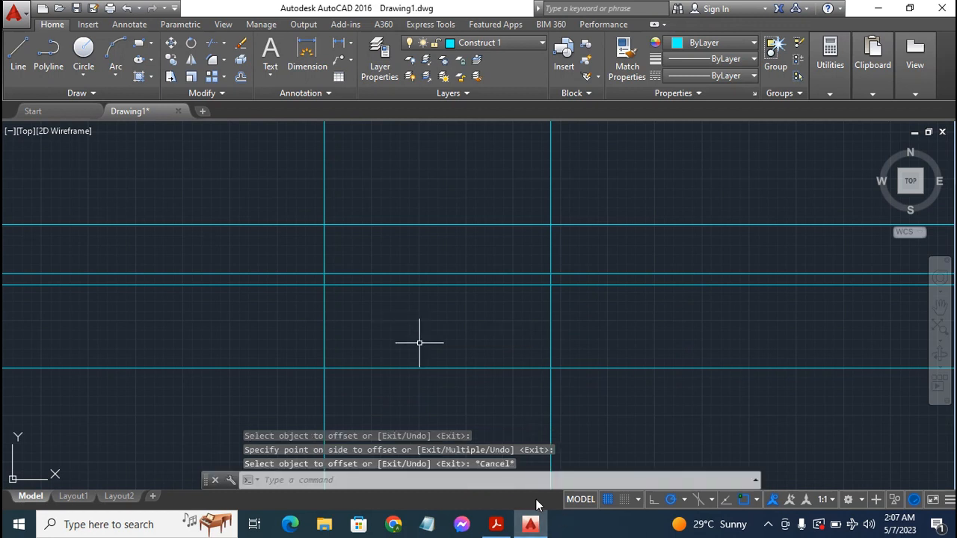
Review the plate outline in the Exercise 6 PDF in Acrobat Reader and, in AutoCAD, make layer 0 the current layer
left_click(496, 525)
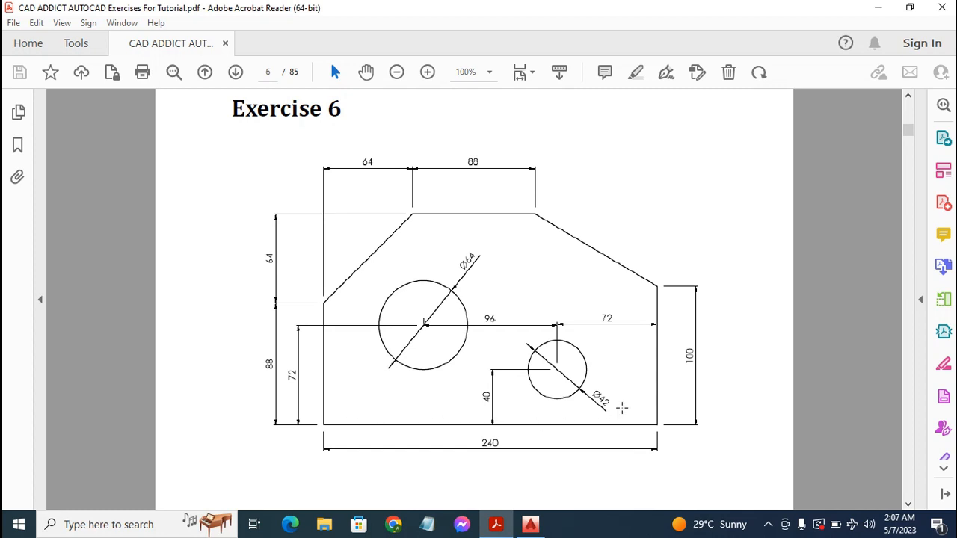
left_click(531, 525)
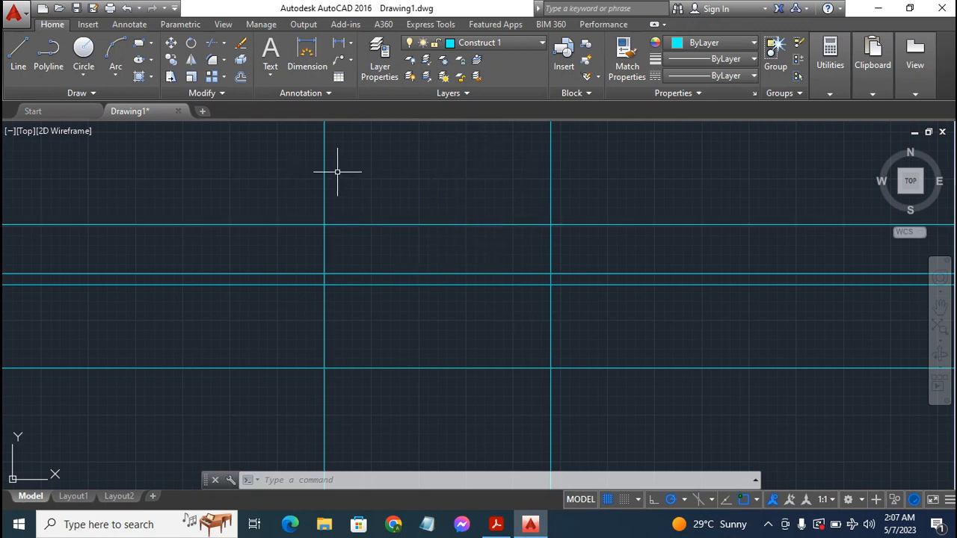
left_click(526, 45)
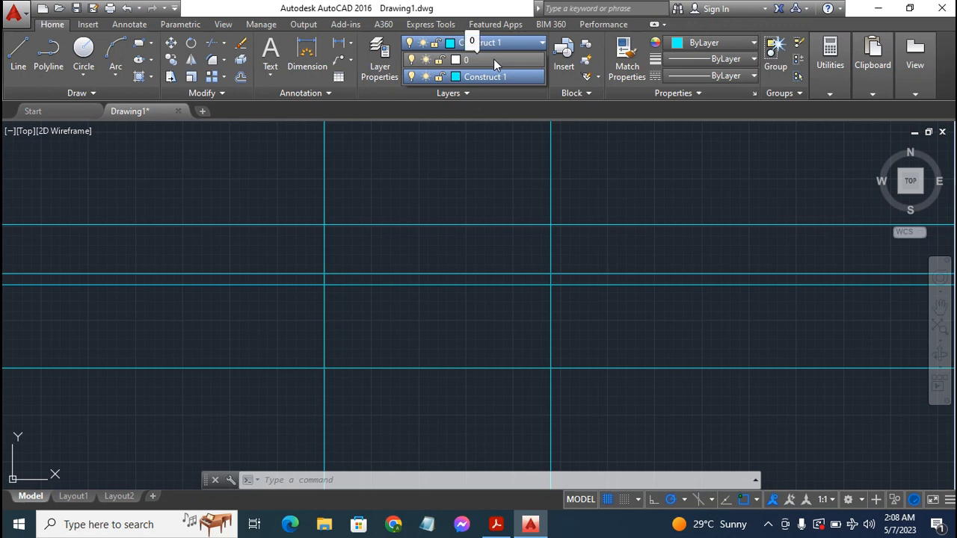
left_click(493, 59)
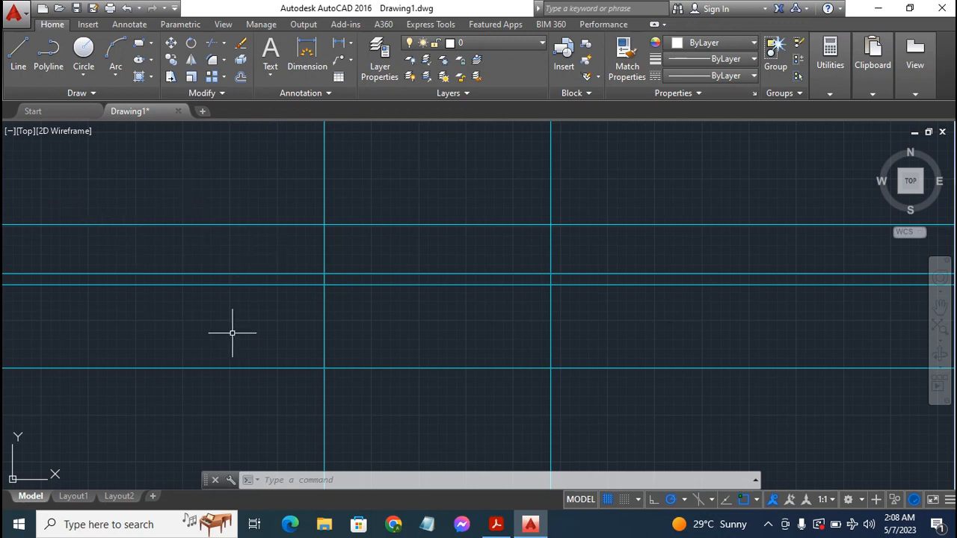
Draw the plate's left, bottom and right edges with connected lines through the construction-line intersections, from height 88 on the left to height 100 on the right
left_click(18, 56)
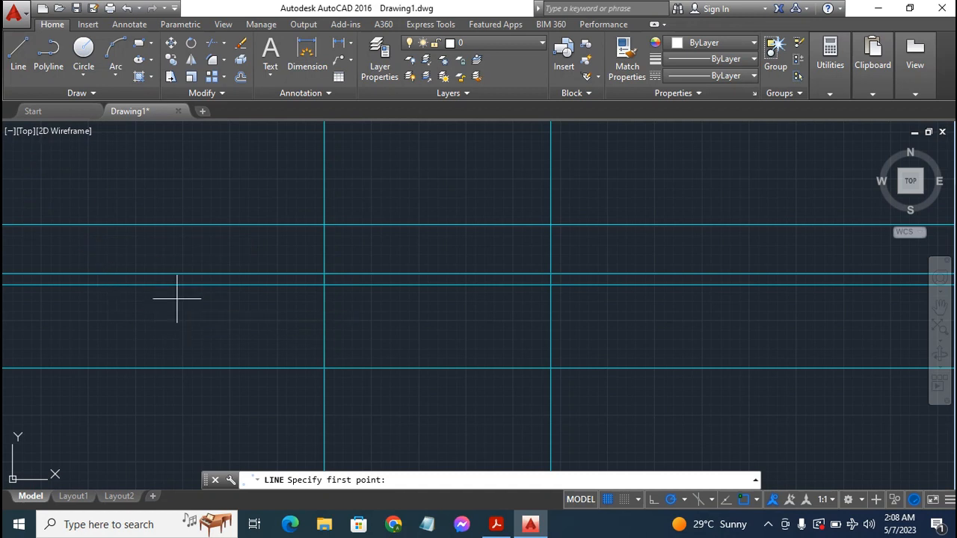
left_click(323, 285)
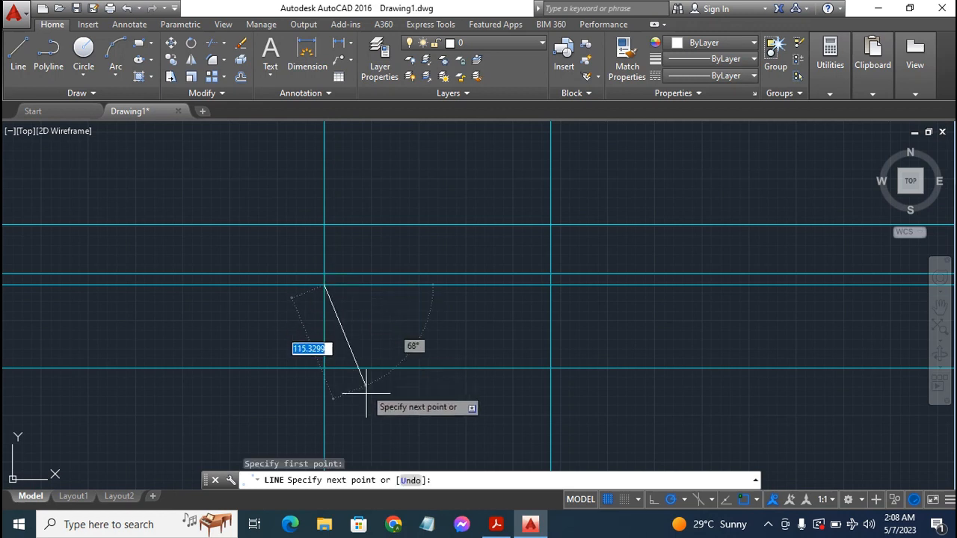
left_click(324, 368)
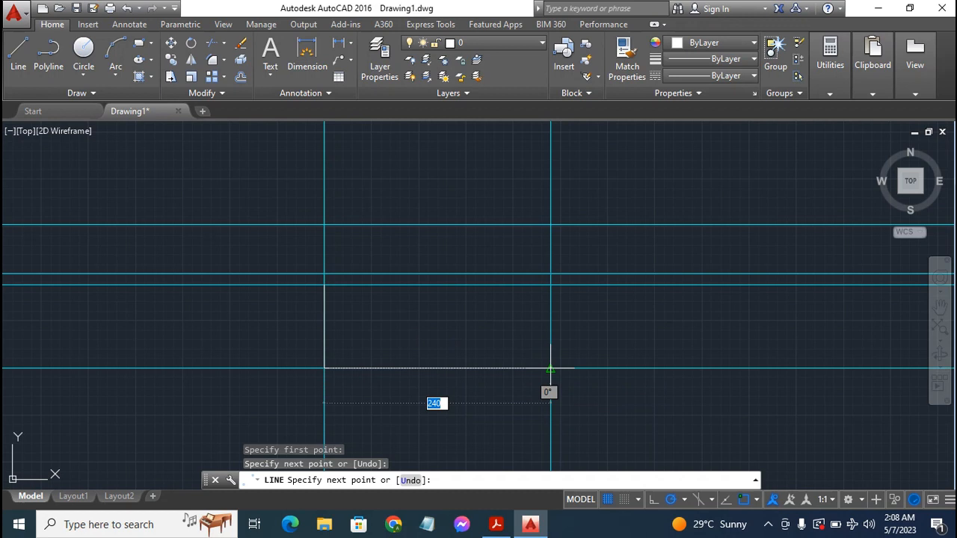
left_click(551, 368)
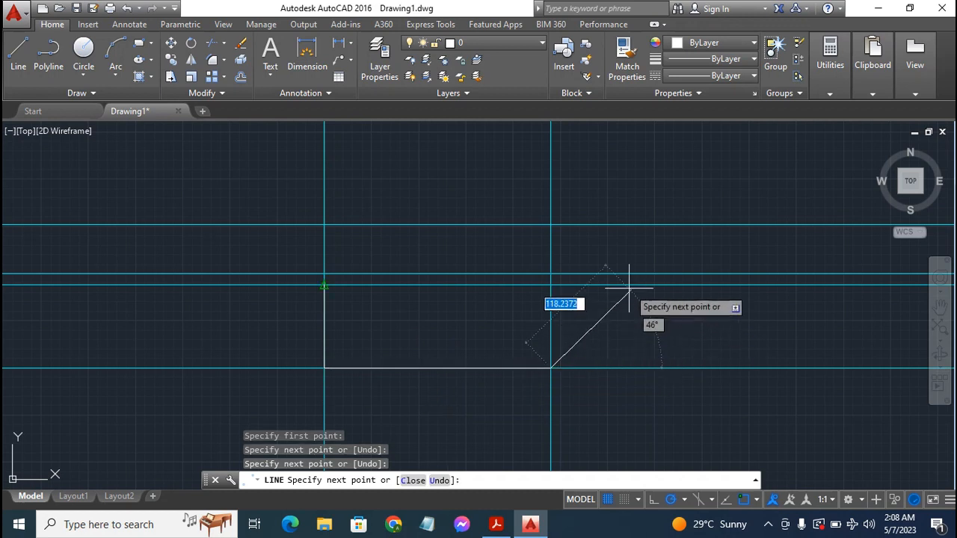
left_click(550, 273)
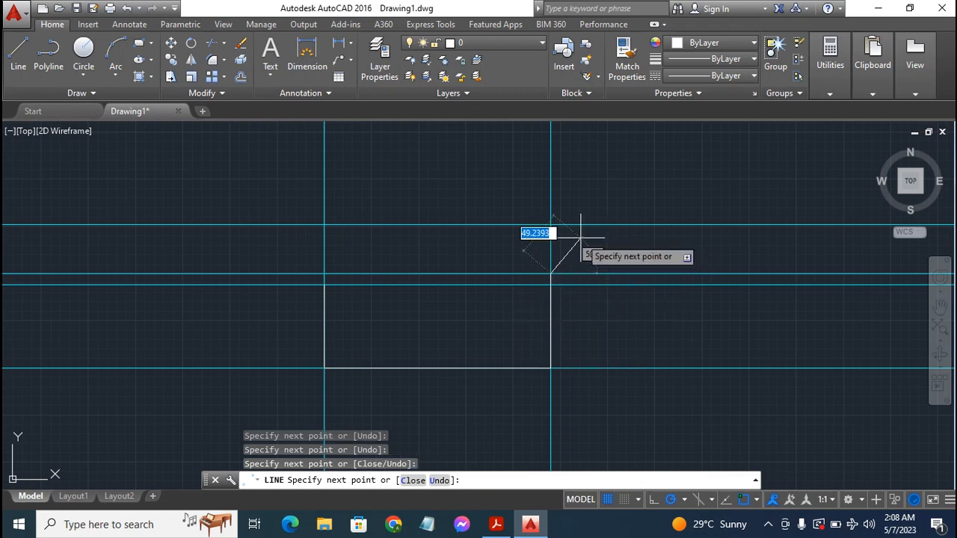
key("Escape")
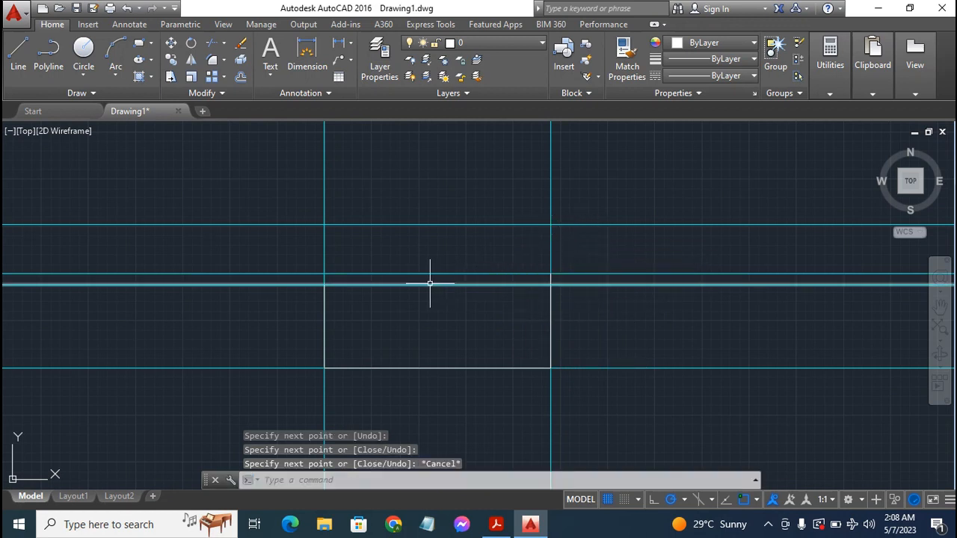
Check the Exercise 6 plate in Acrobat Reader and, in AutoCAD, delete the two middle horizontal construction lines at the side edges' upper ends
left_click(496, 524)
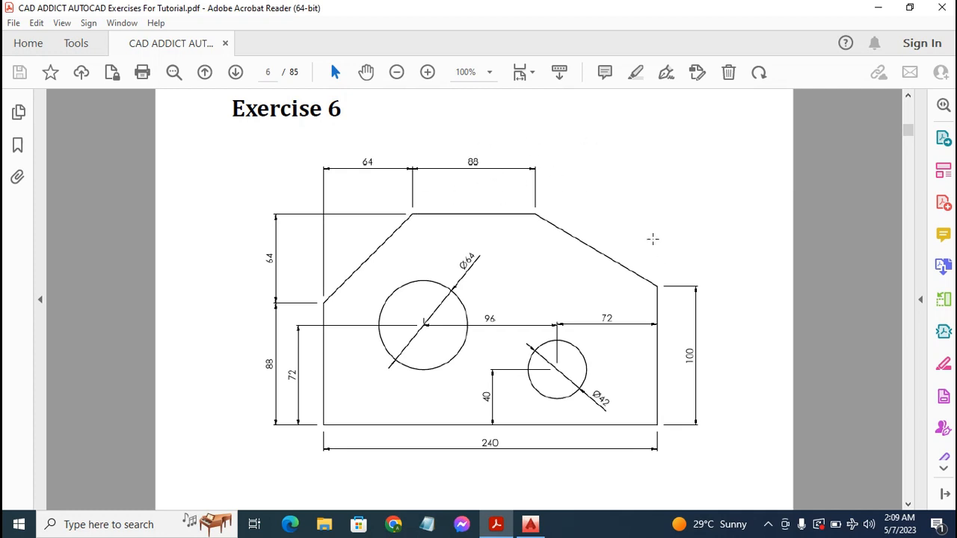
left_click(529, 523)
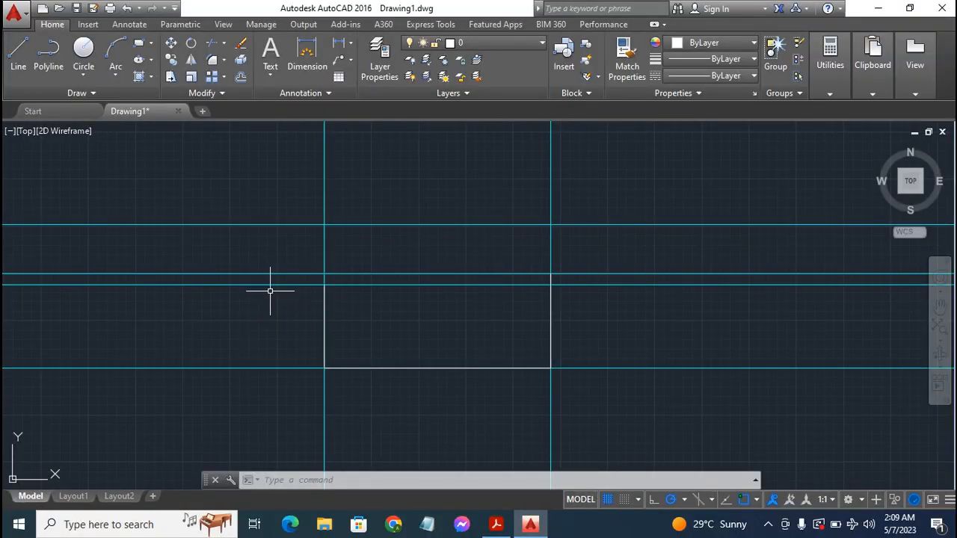
left_click(273, 286)
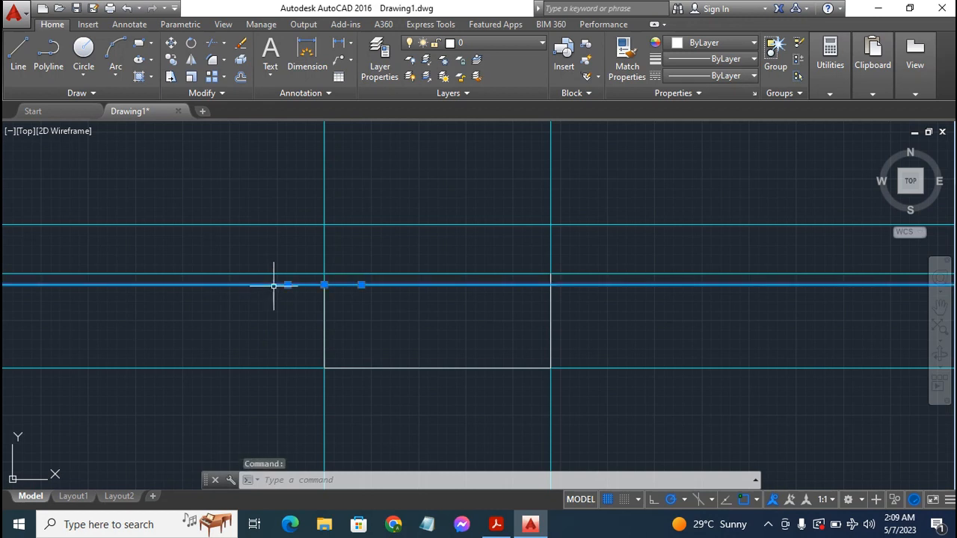
left_click(279, 275)
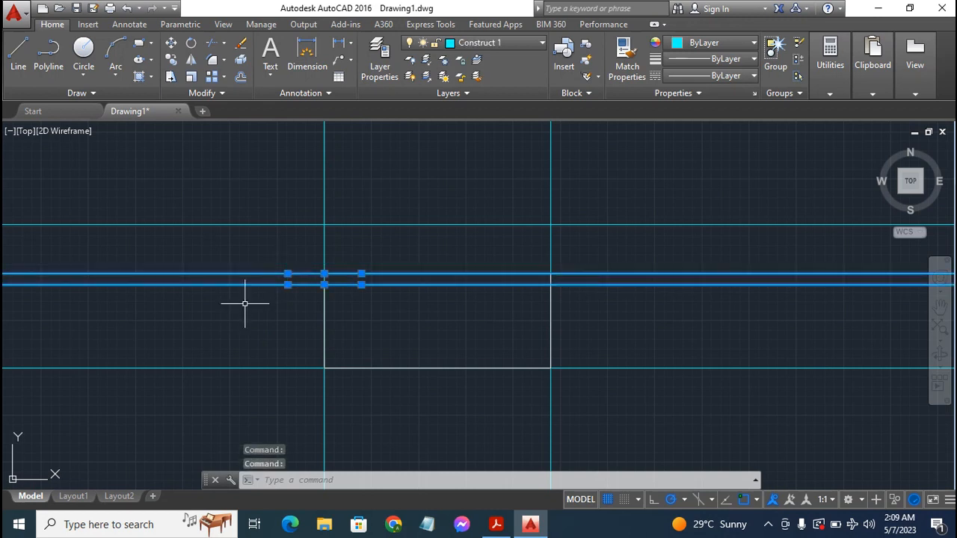
key("Delete")
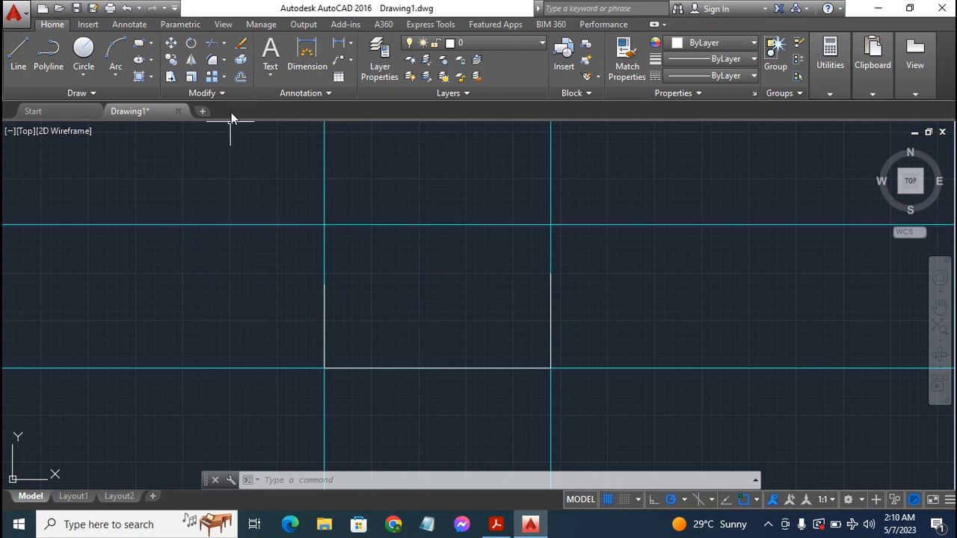
Offset the left vertical construction line 64 to the right for the start of the plate's top edge
left_click(240, 76)
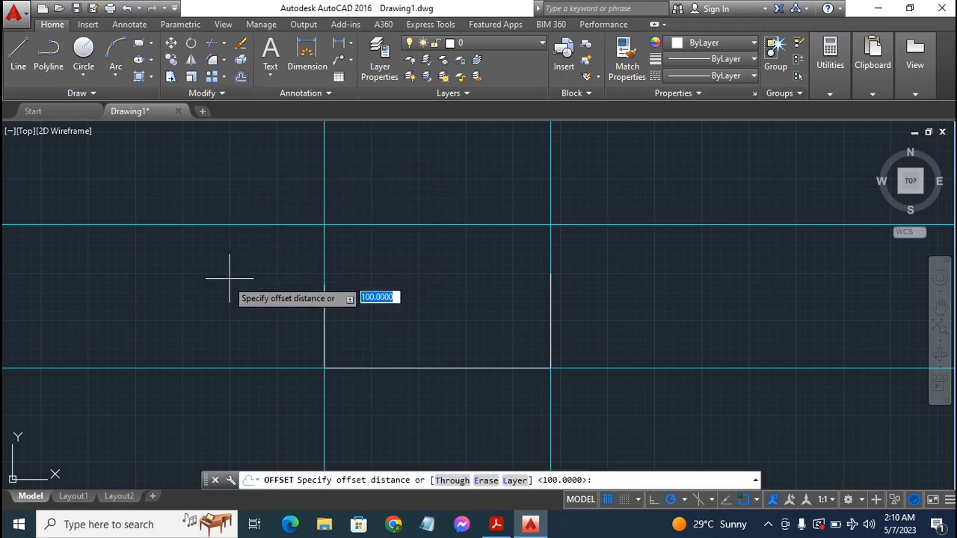
type("64")
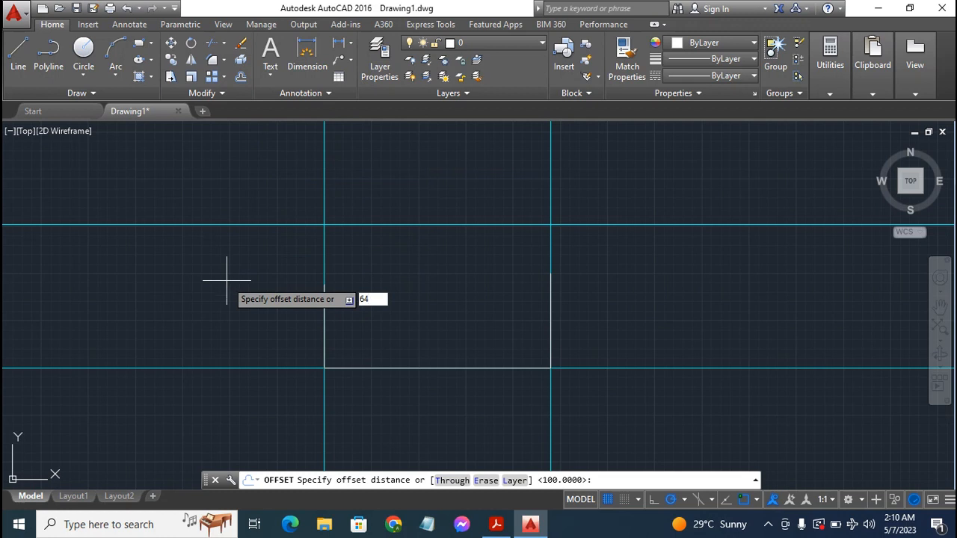
key("Return")
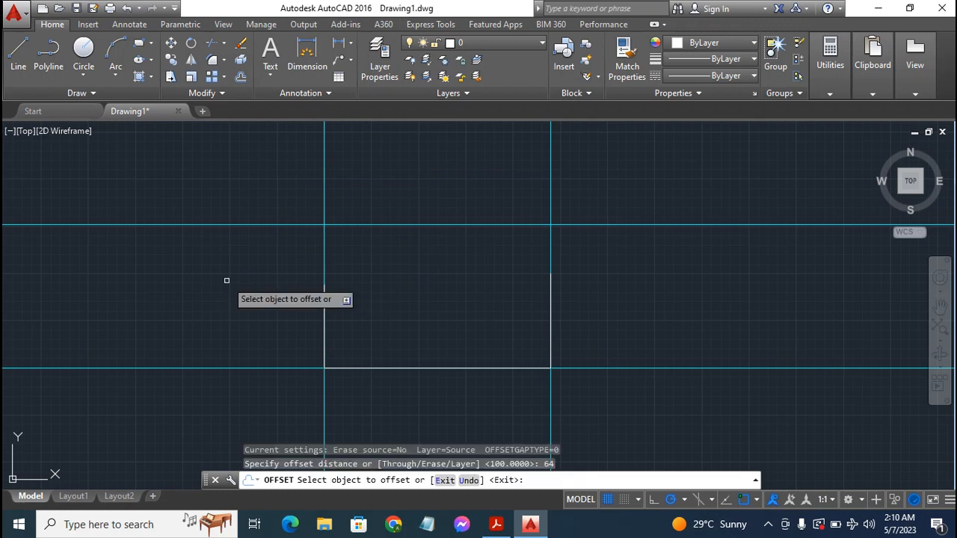
left_click(325, 194)
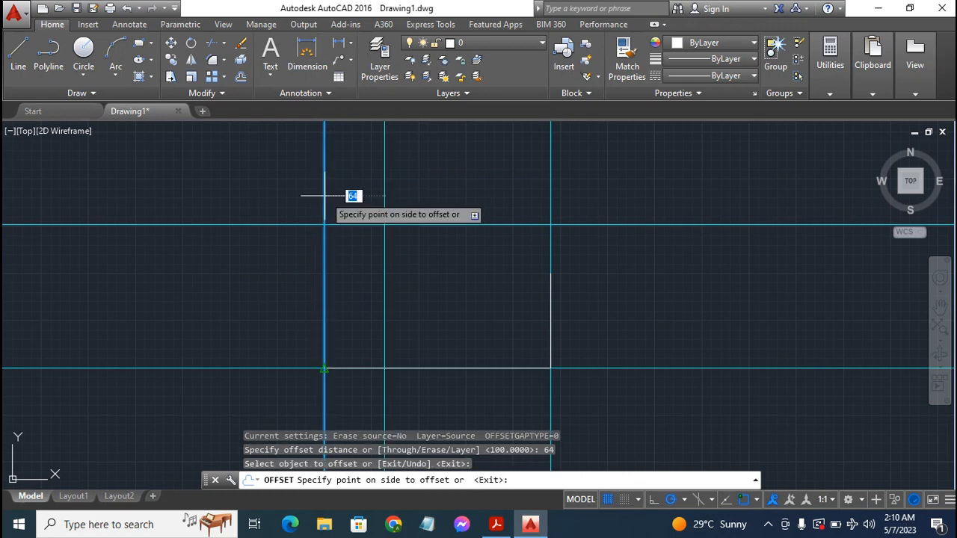
left_click(437, 200)
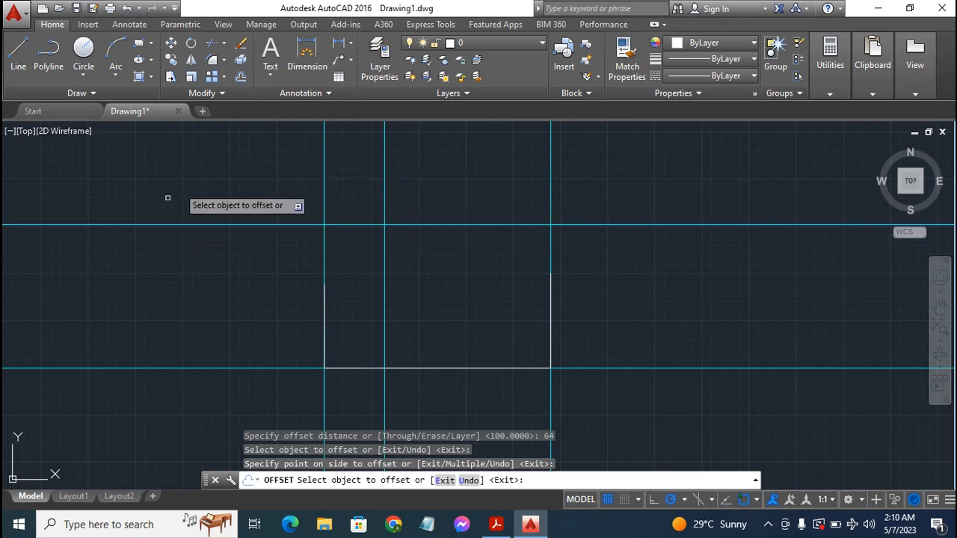
Offset the vertical construction line at the top edge's start 88 to the right to locate the top edge's other end
left_click(240, 78)
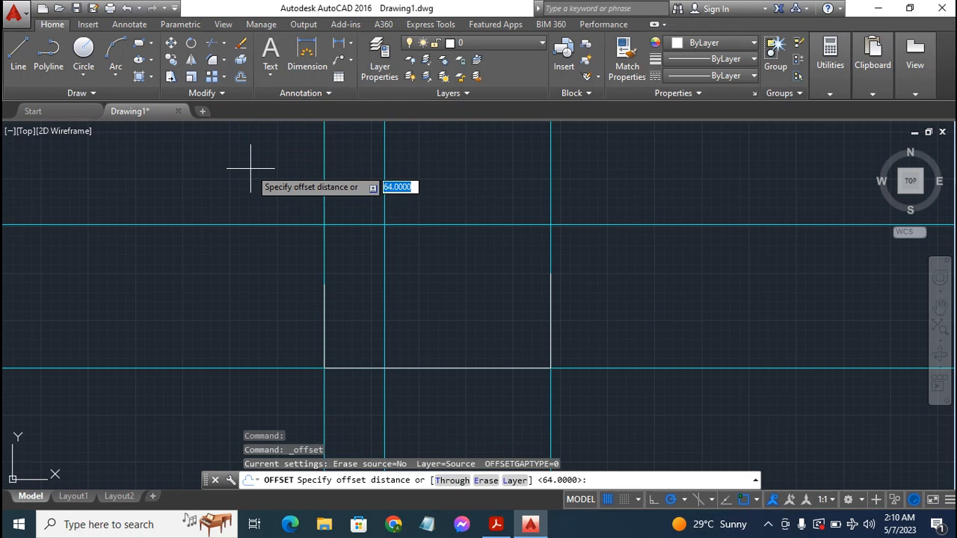
type("88")
key("Return")
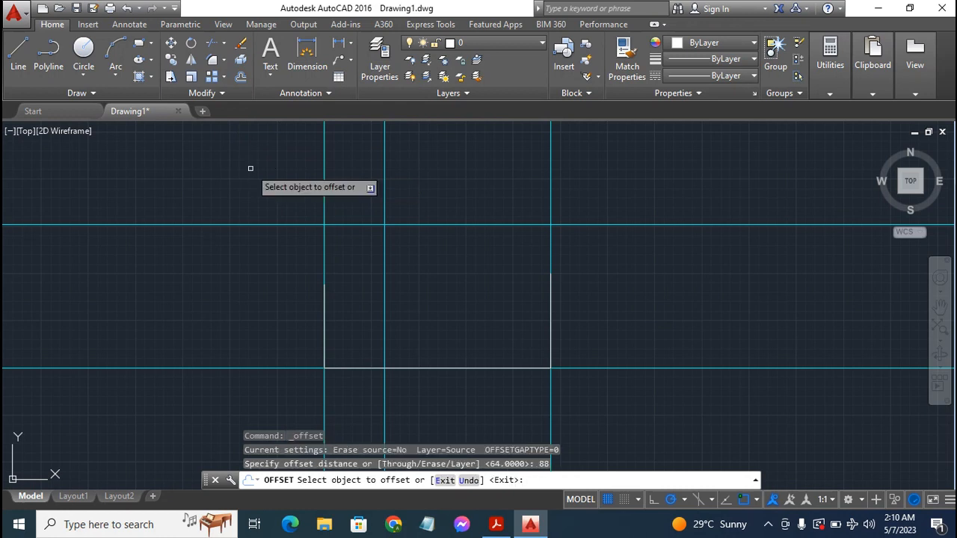
left_click(385, 187)
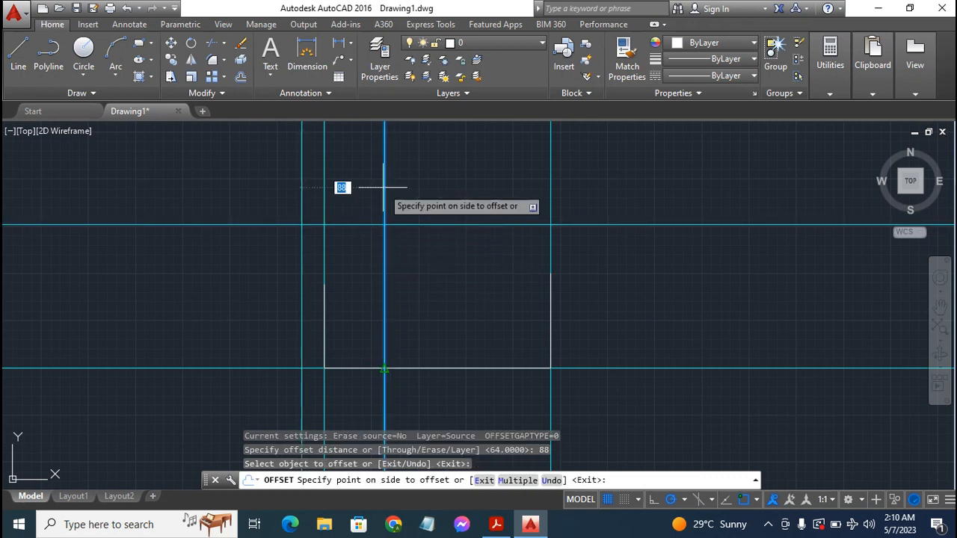
left_click(454, 198)
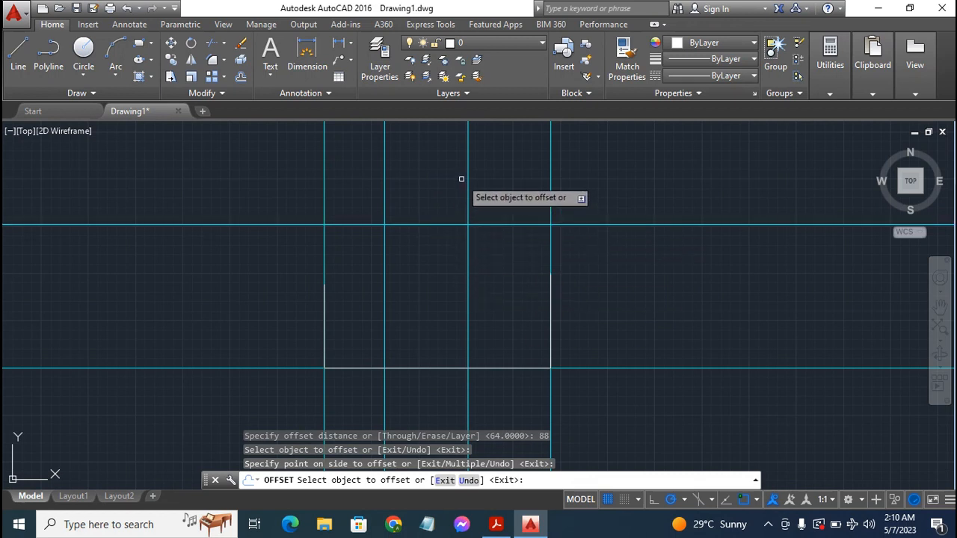
key("Escape")
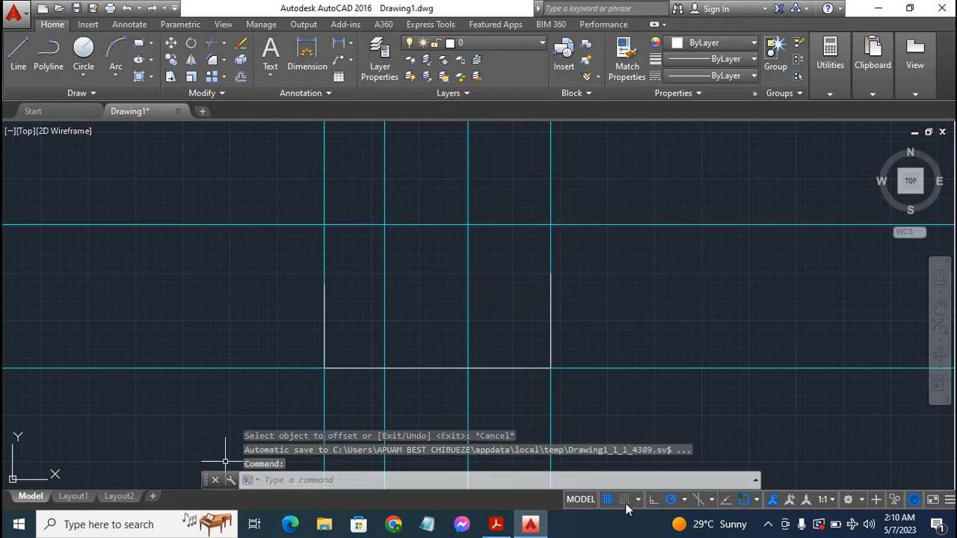
Check the upper outline in the PDF in Acrobat Reader and, in AutoCAD, draw the left slope, top edge and right slope to close the plate outline
left_click(496, 525)
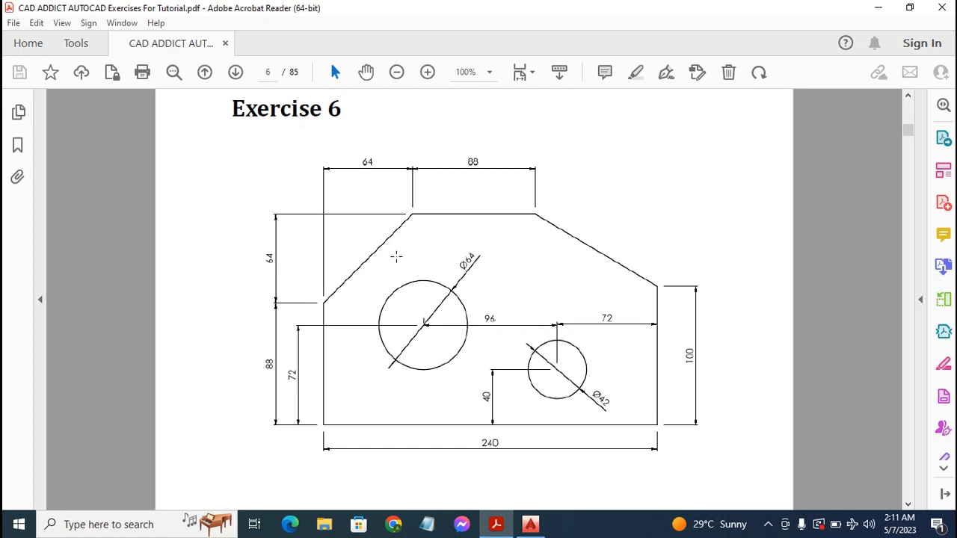
left_click(531, 524)
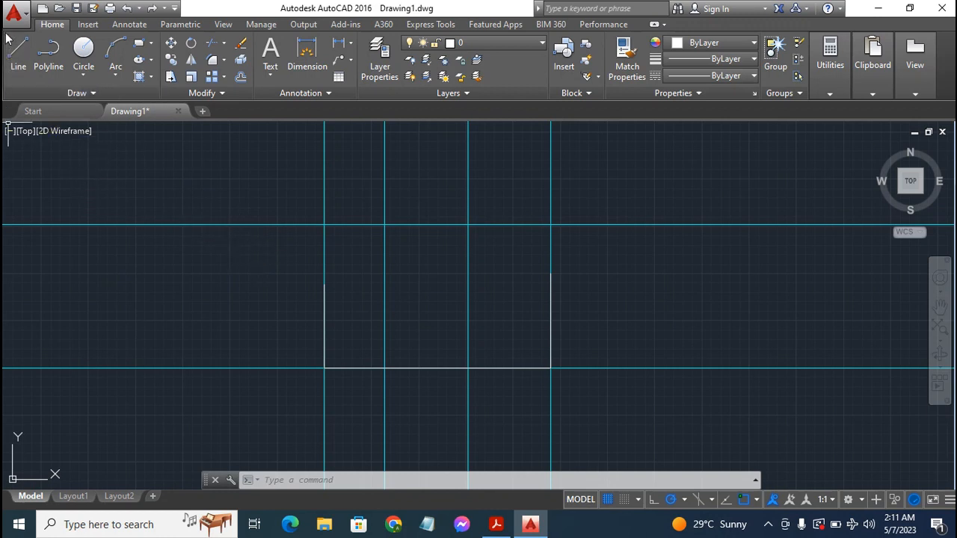
left_click(19, 54)
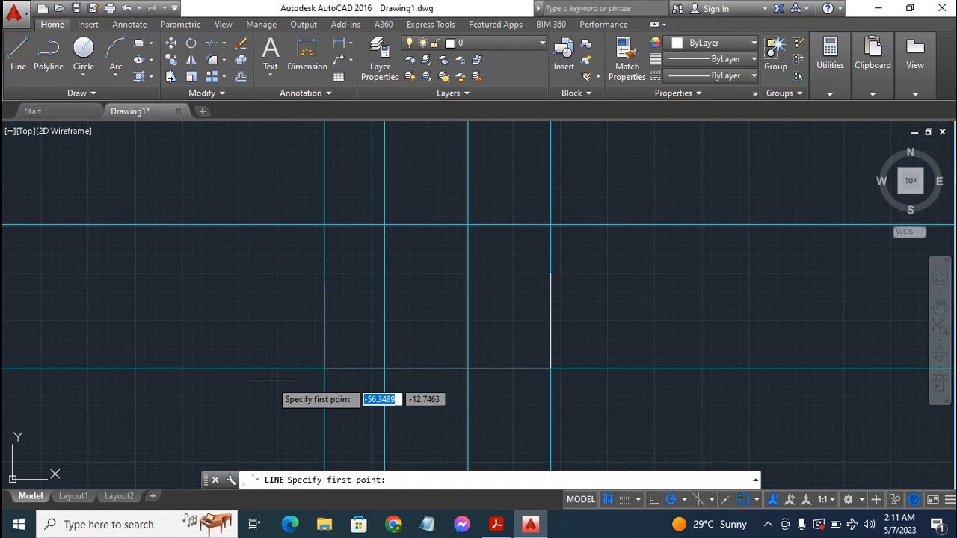
left_click(324, 285)
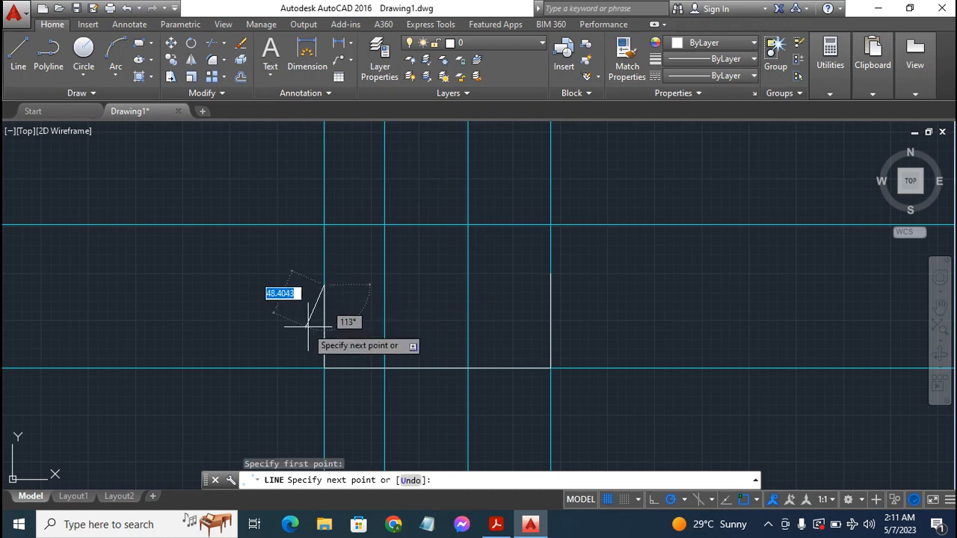
left_click(384, 224)
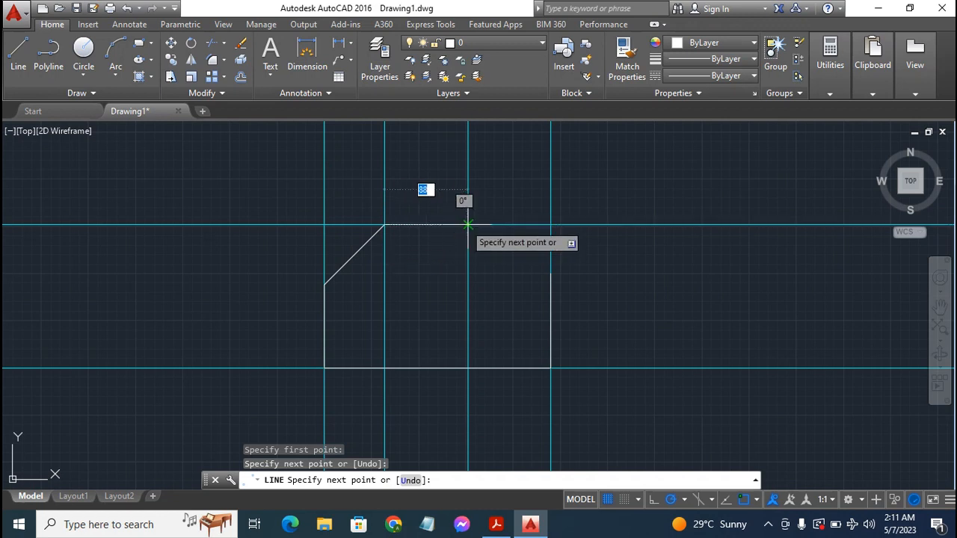
left_click(467, 224)
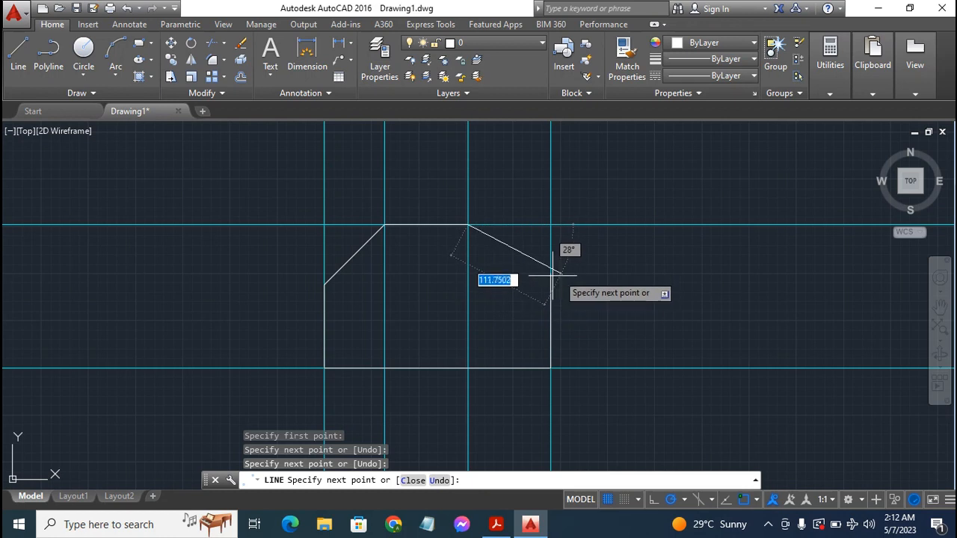
left_click(551, 273)
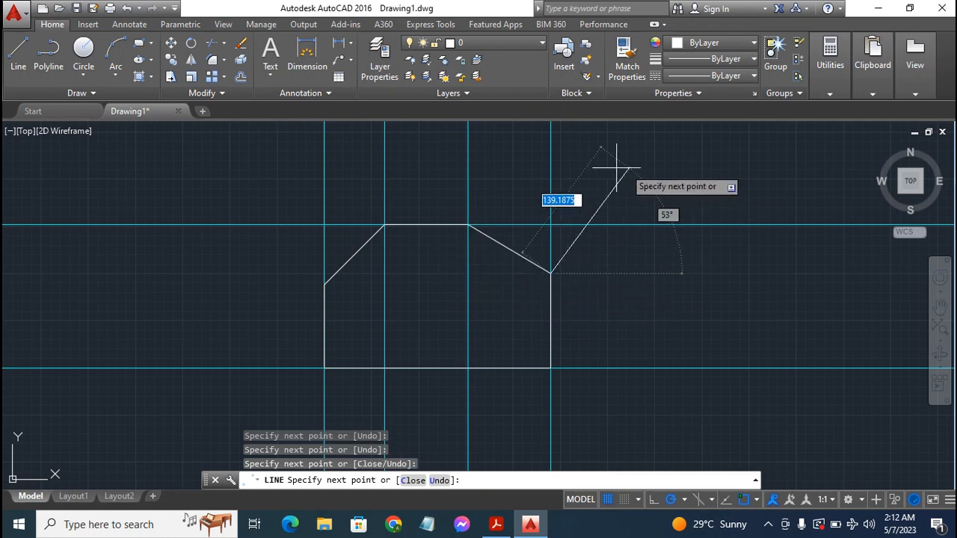
key("Escape")
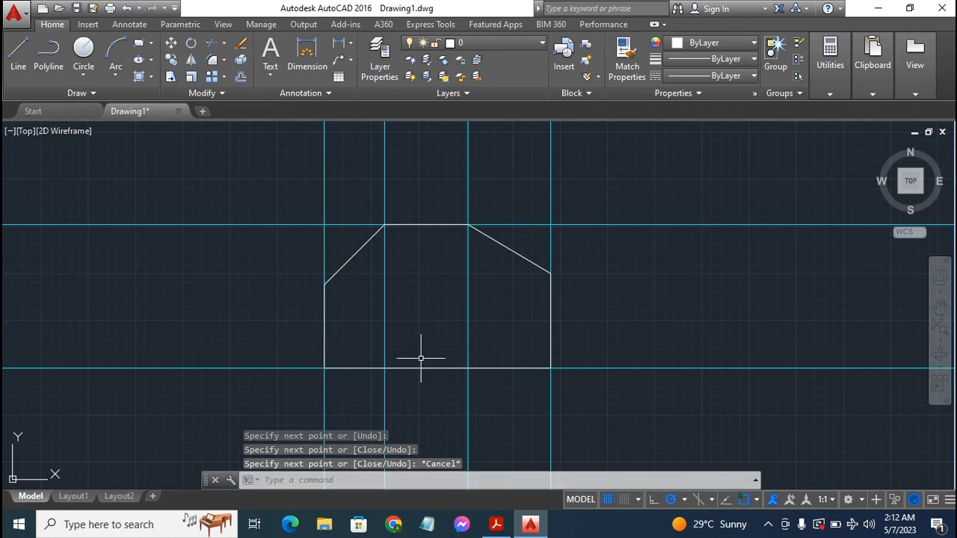
Check the hole positions in the PDF in Acrobat Reader and, in AutoCAD, offset the right vertical construction line 72 to the left
left_click(495, 524)
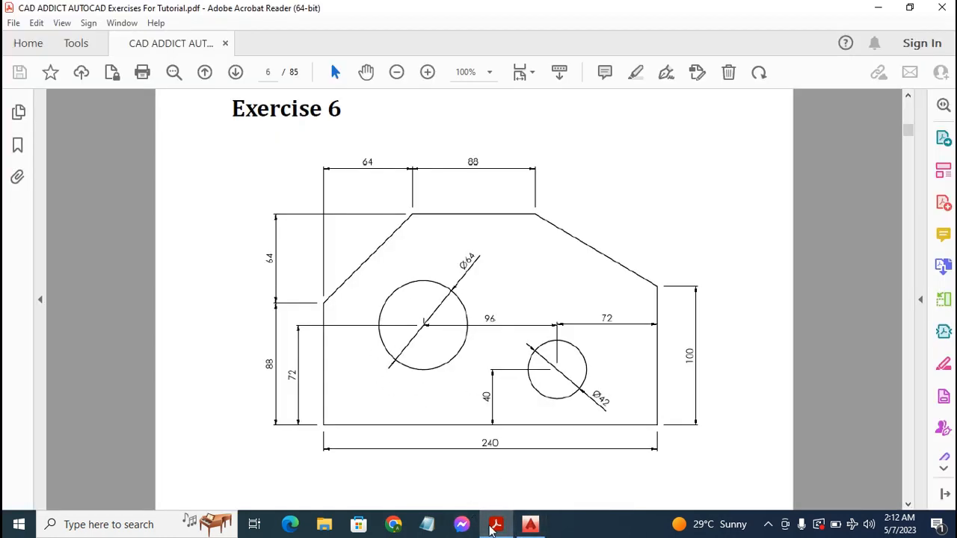
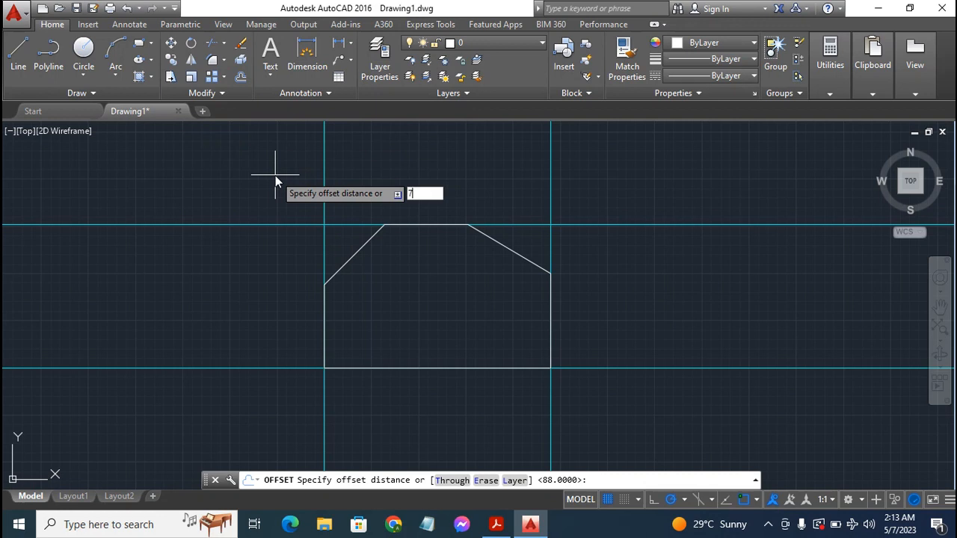
key("Return")
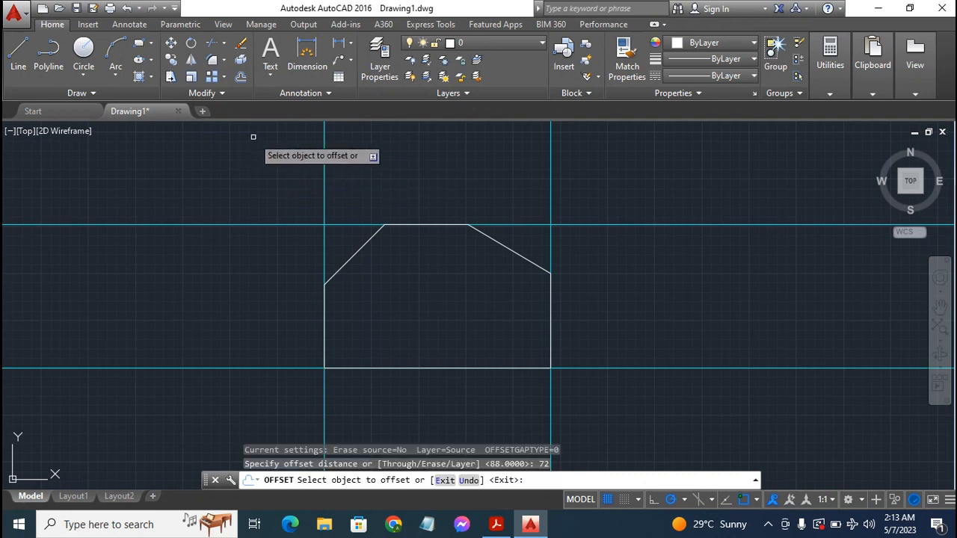
left_click(551, 176)
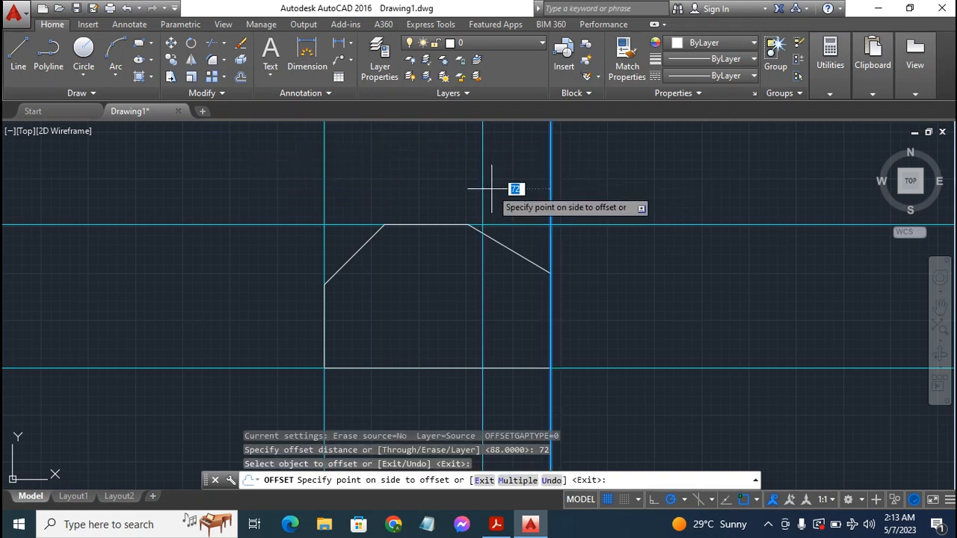
left_click(457, 188)
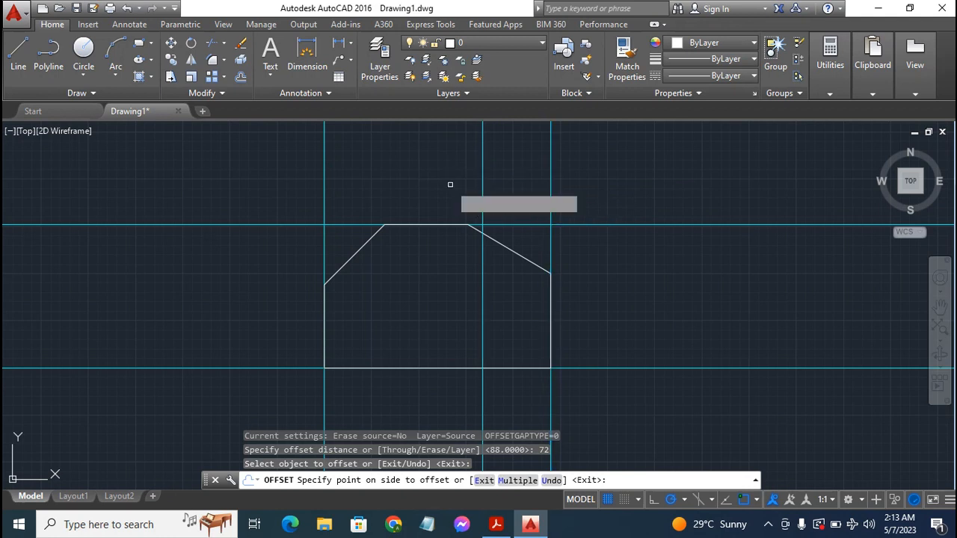
Offset the plate's bottom horizontal construction line 40 upward to locate the smaller hole's centre height
left_click(241, 76)
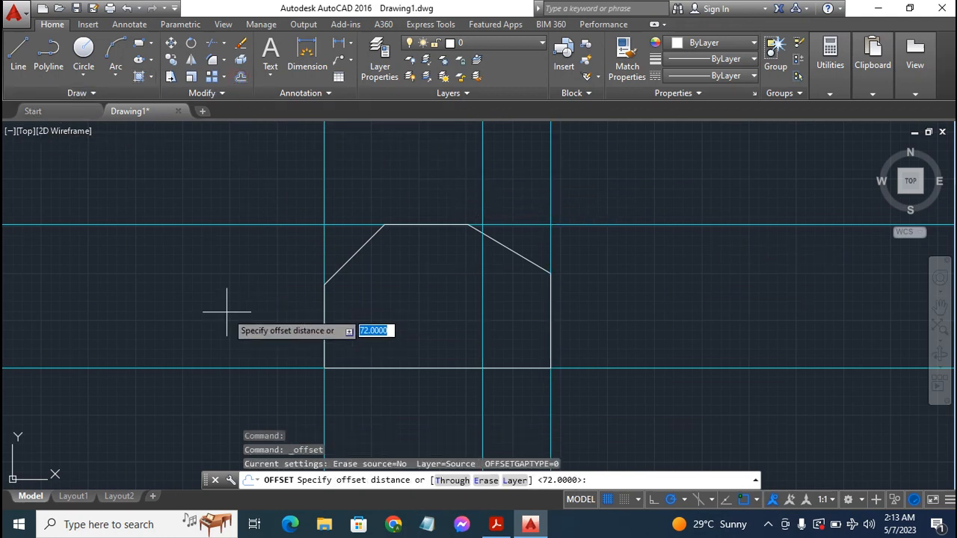
type("40")
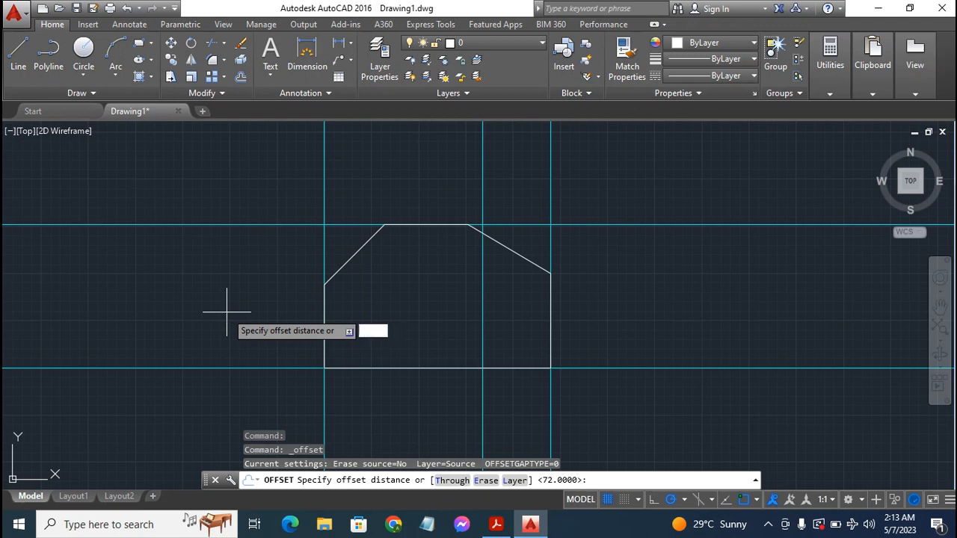
key("Return")
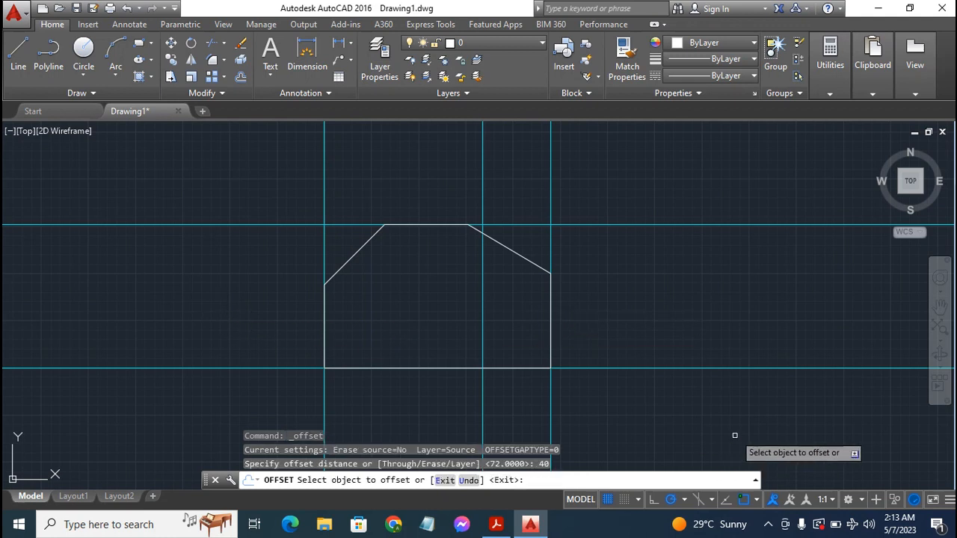
left_click(618, 368)
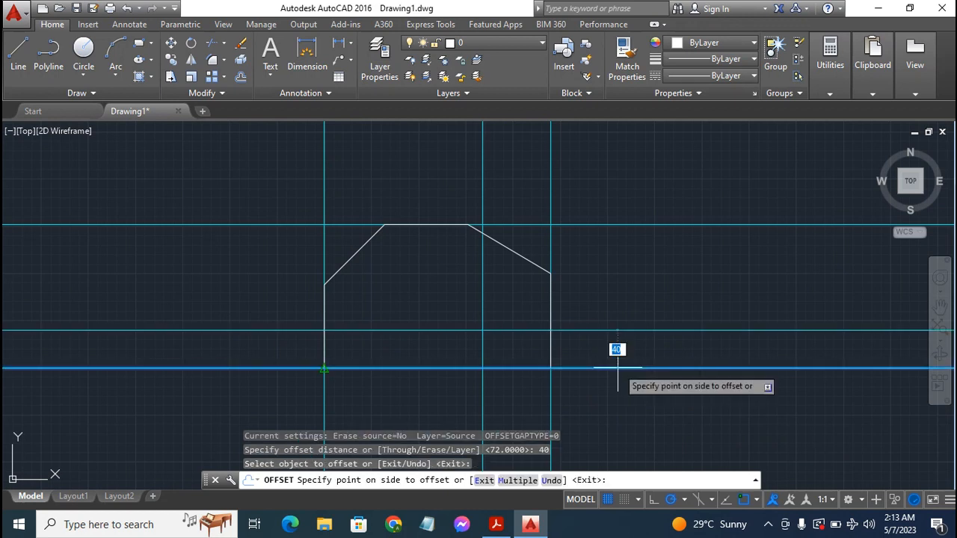
left_click(613, 301)
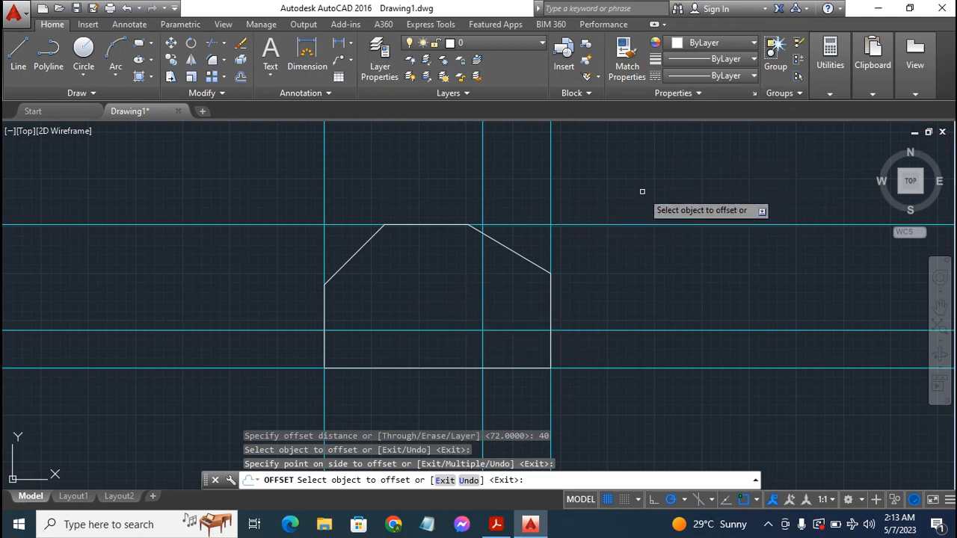
key("Escape")
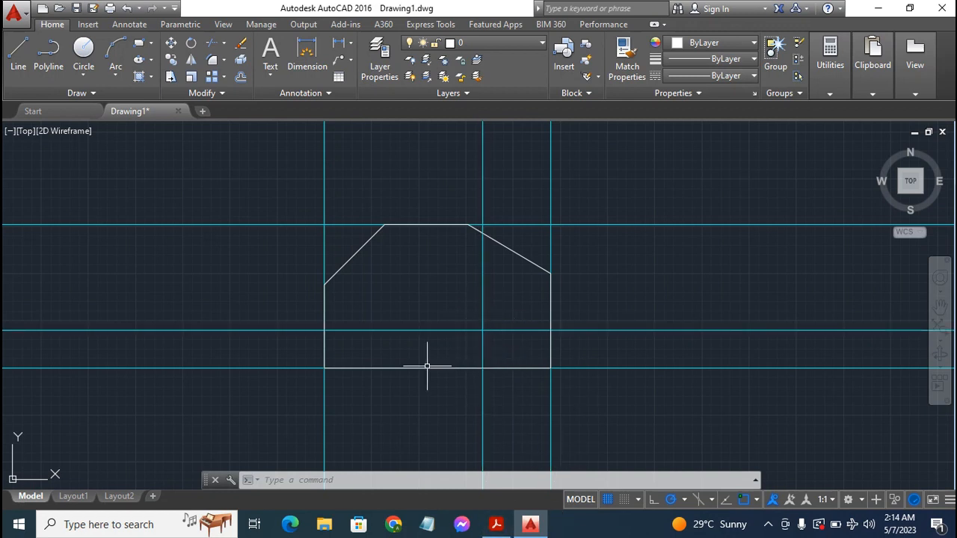
Check the smaller hole in the PDF in Acrobat Reader and, in AutoCAD, draw a 42-diameter circle at the offset construction lines' intersection
left_click(496, 524)
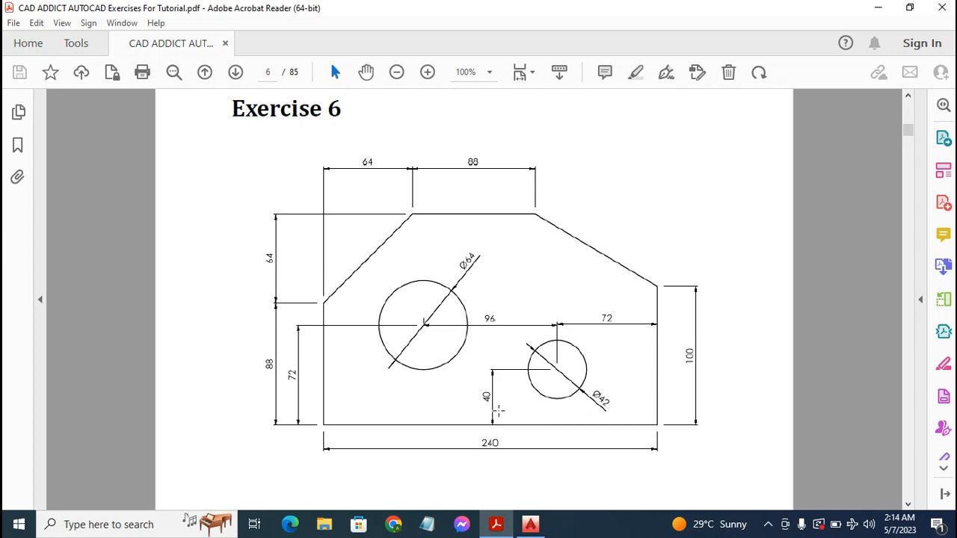
left_click(530, 524)
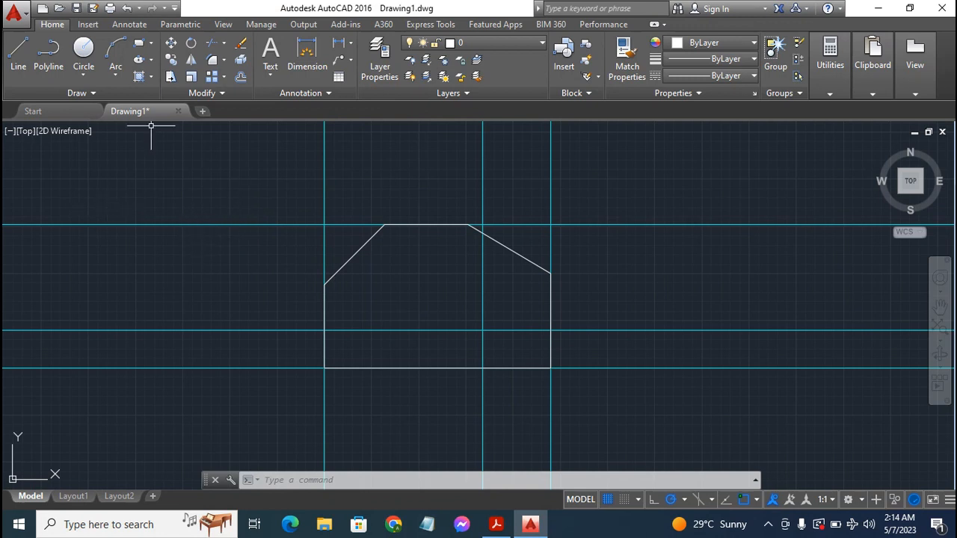
left_click(83, 47)
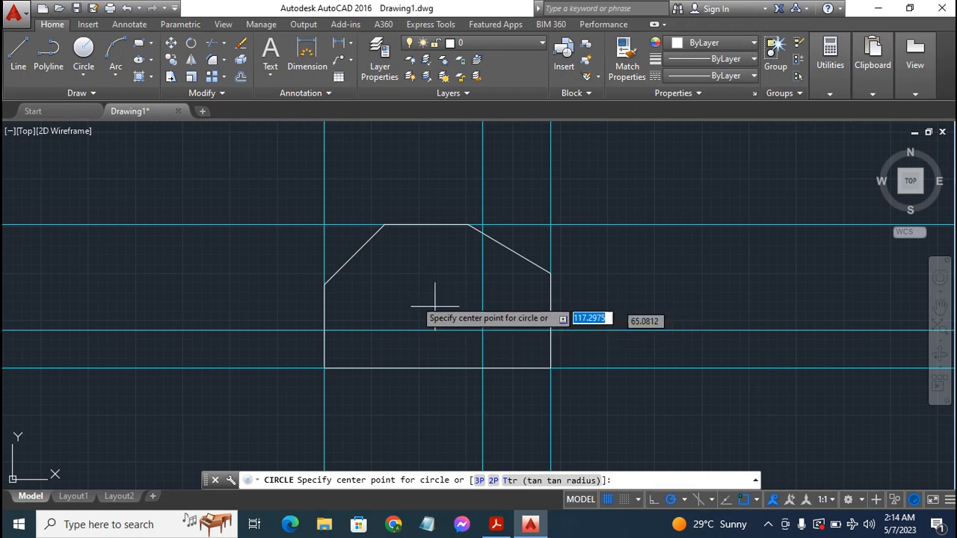
left_click(483, 329)
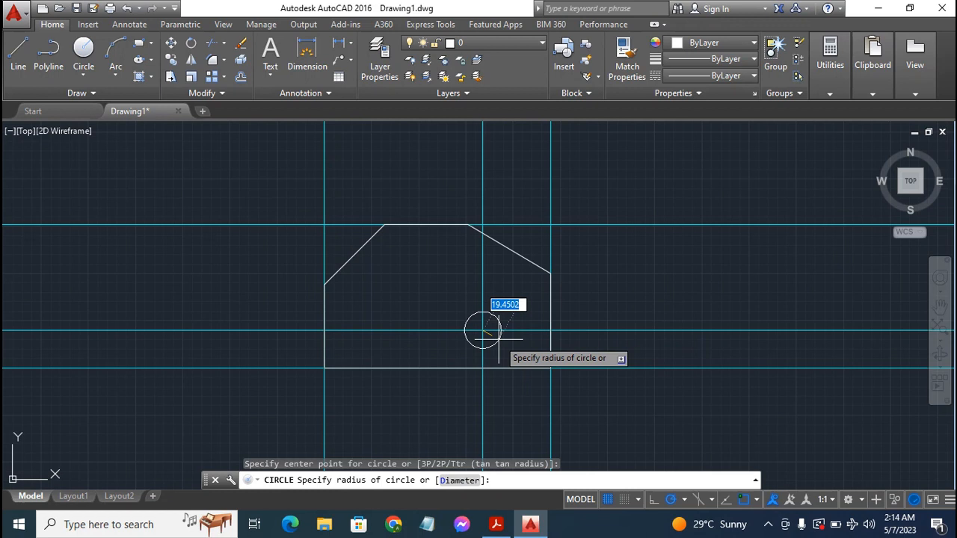
type("d")
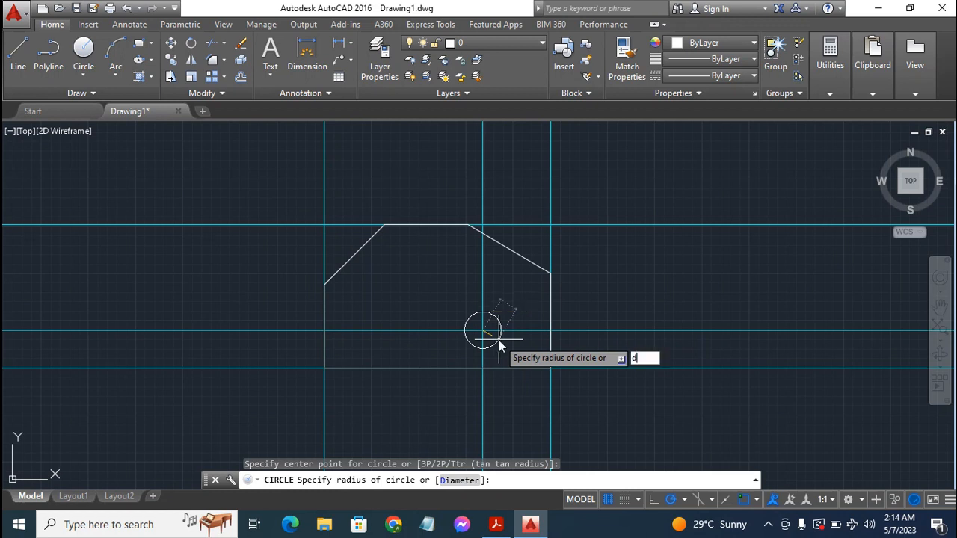
key("Return")
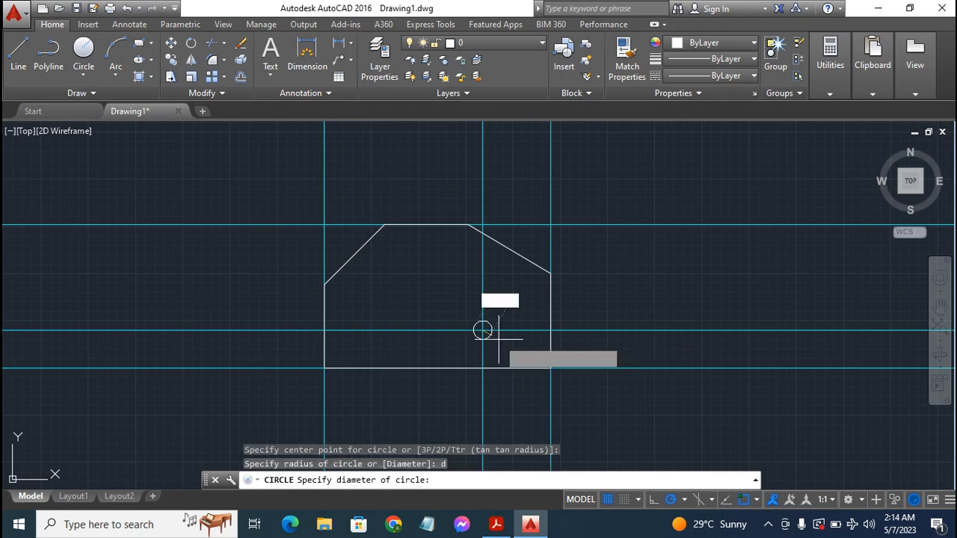
type("42")
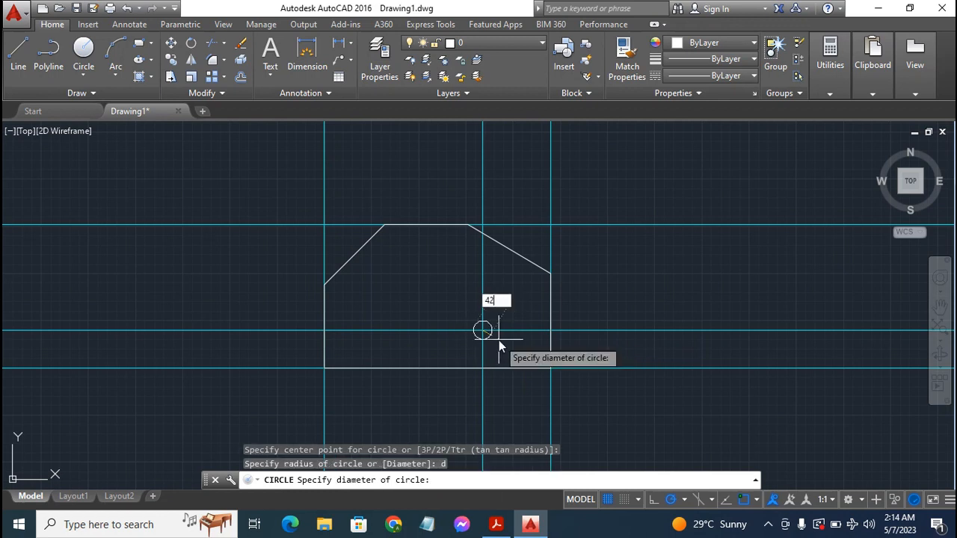
key("Return")
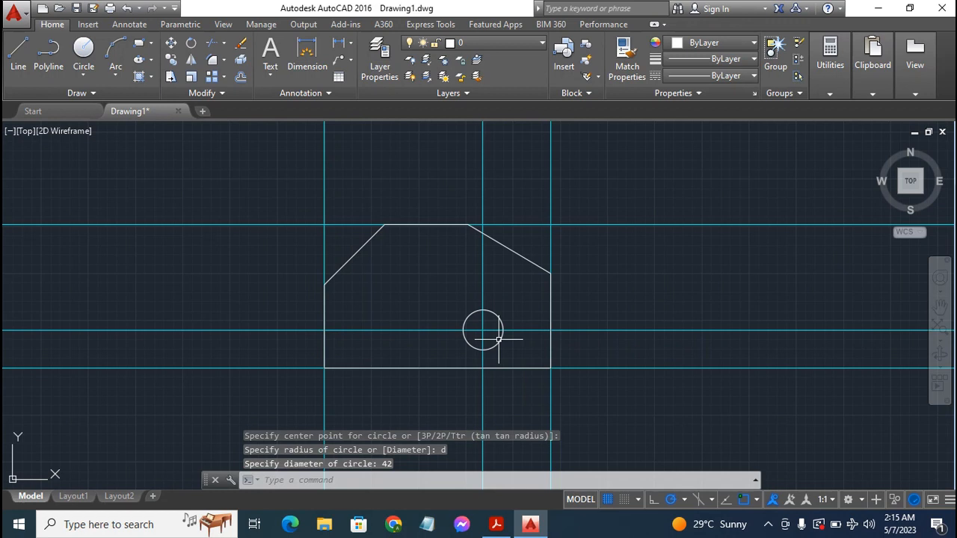
Check the larger hole's position in the PDF in Acrobat Reader and, in AutoCAD, offset the small circle's vertical construction line 96 to the left
left_click(492, 527)
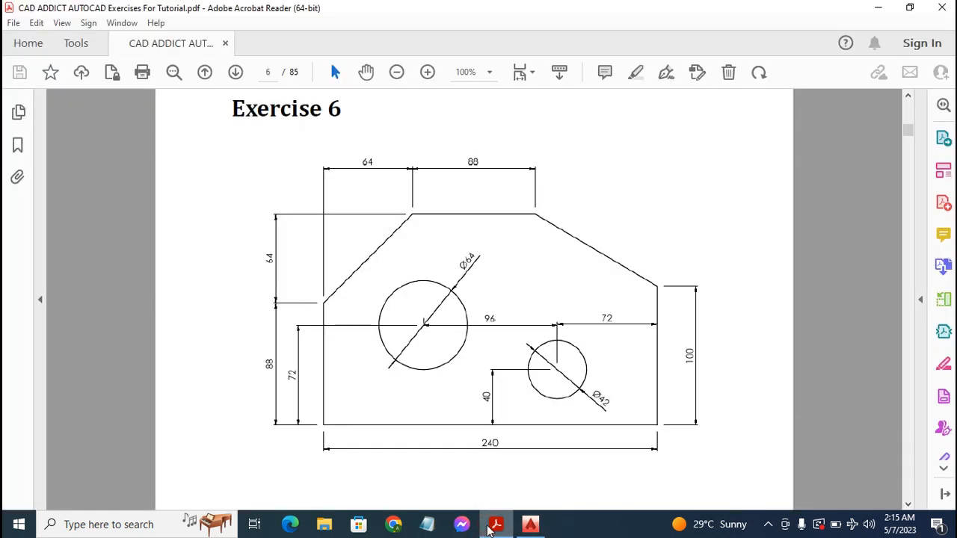
left_click(531, 524)
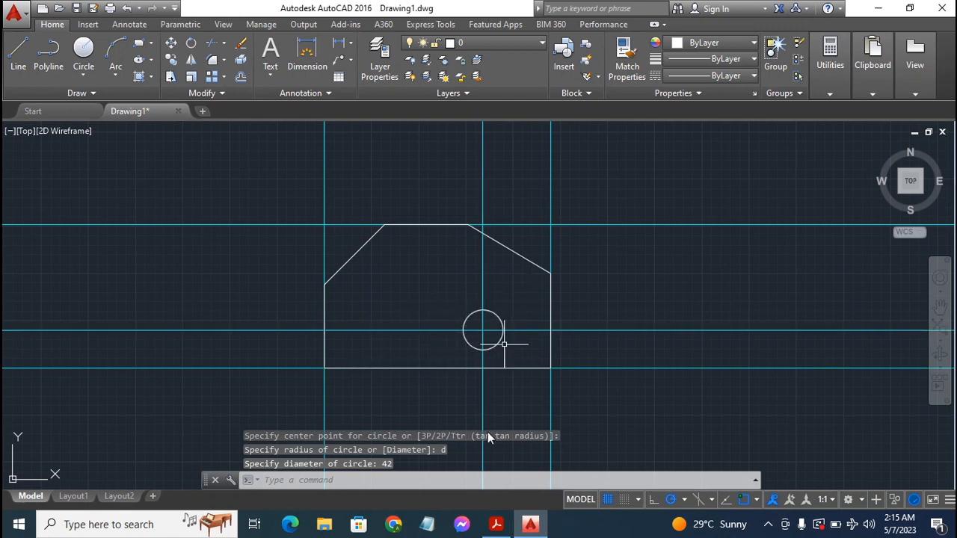
left_click(496, 525)
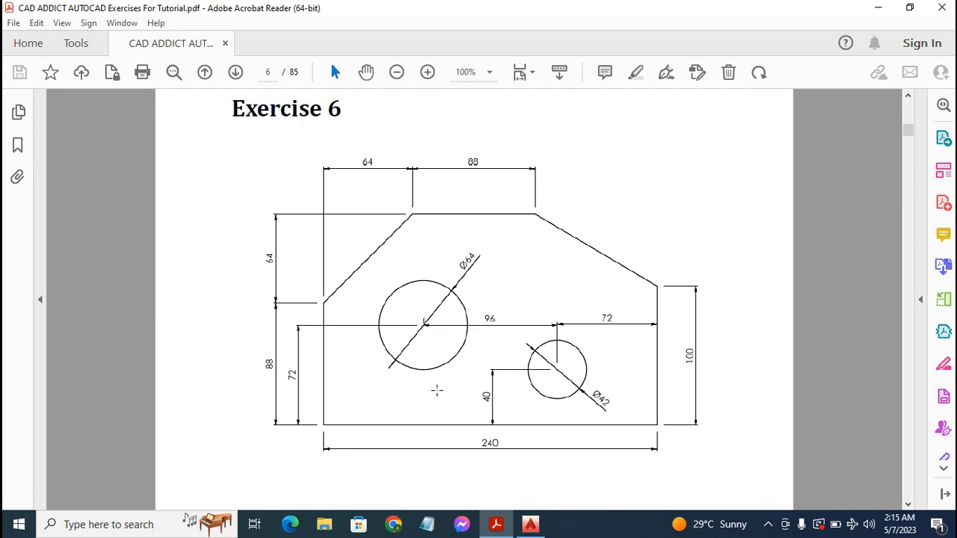
left_click(530, 525)
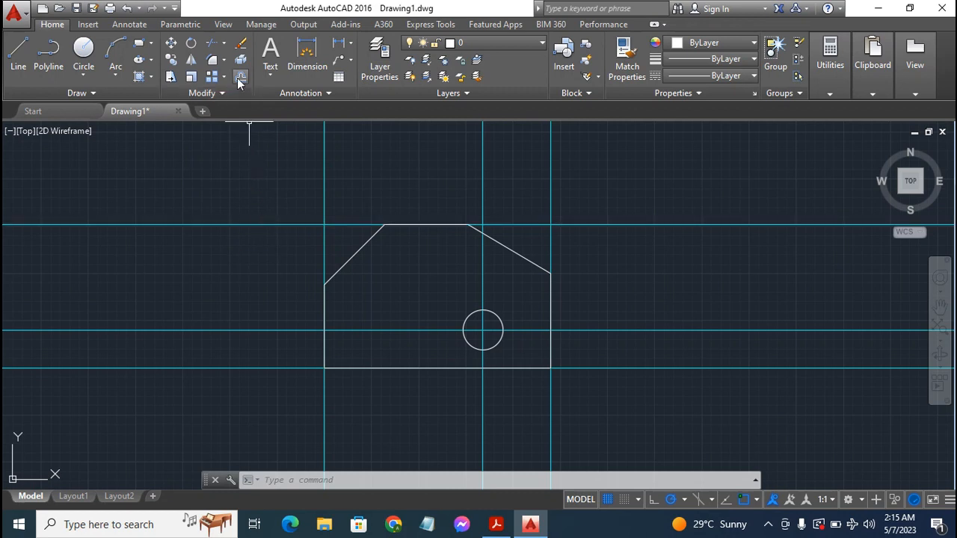
left_click(240, 76)
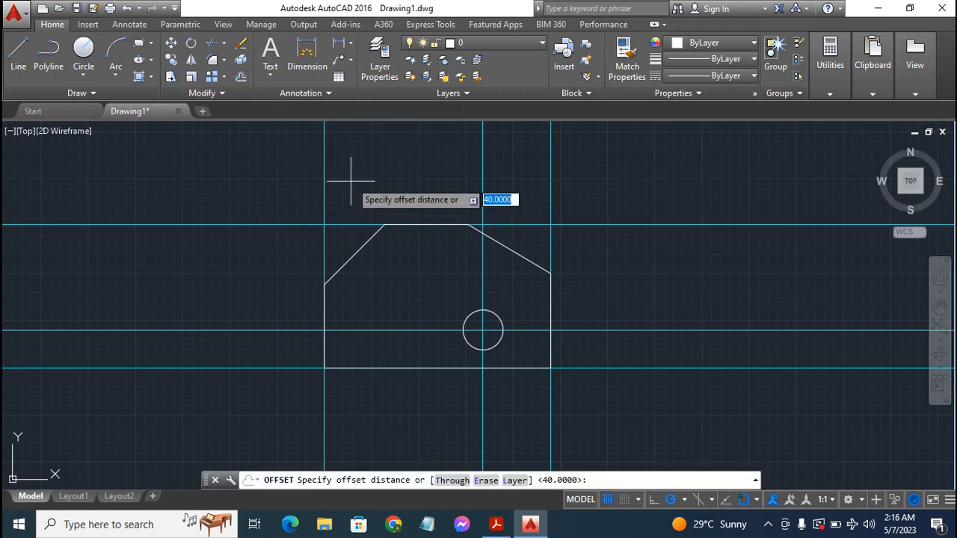
type("96")
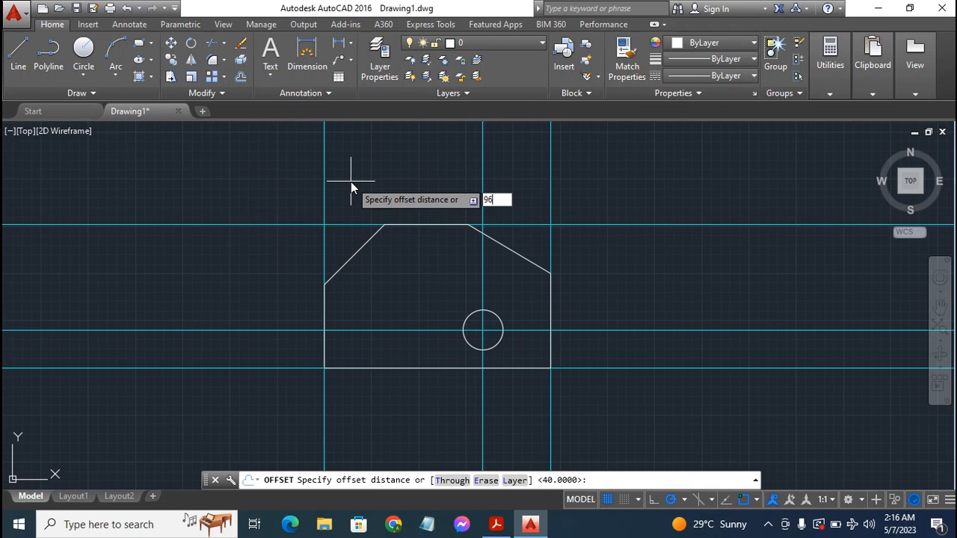
key("Return")
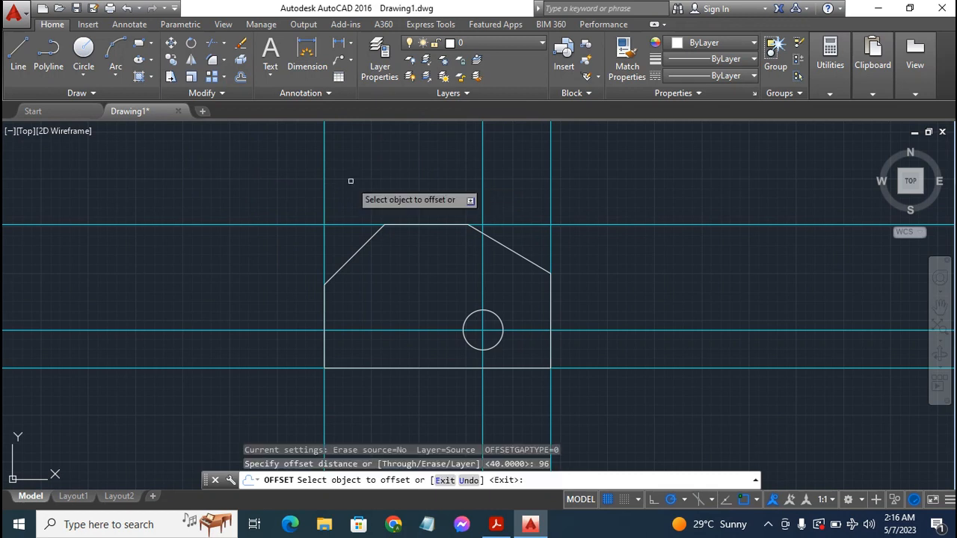
left_click(482, 181)
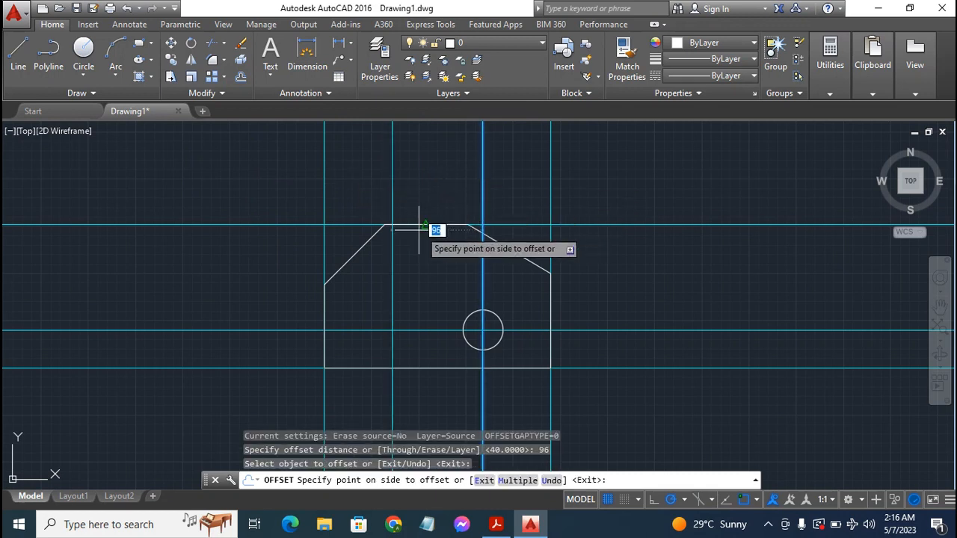
left_click(381, 226)
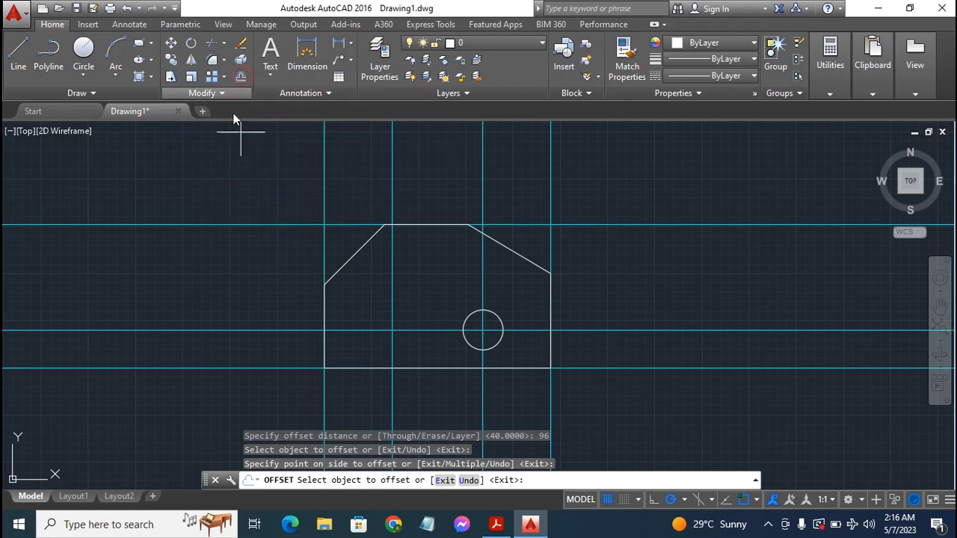
Offset the plate's bottom horizontal construction line 72 upward to locate the larger hole's centre height
left_click(241, 76)
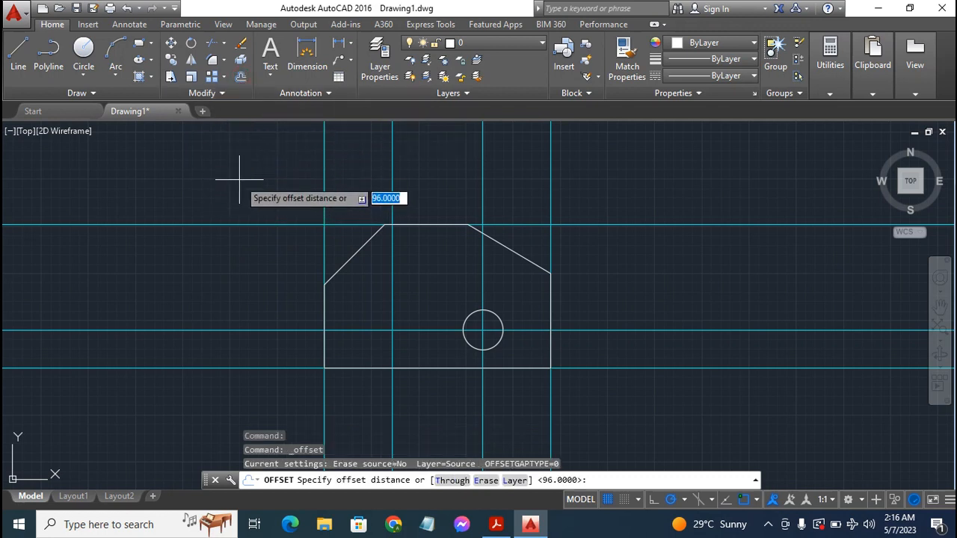
type("72")
key("Return")
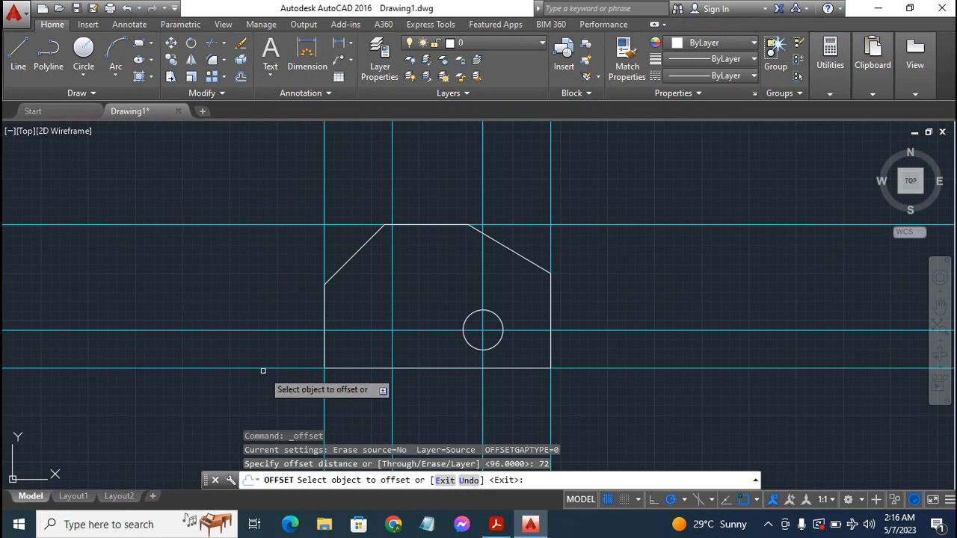
left_click(264, 367)
left_click(273, 303)
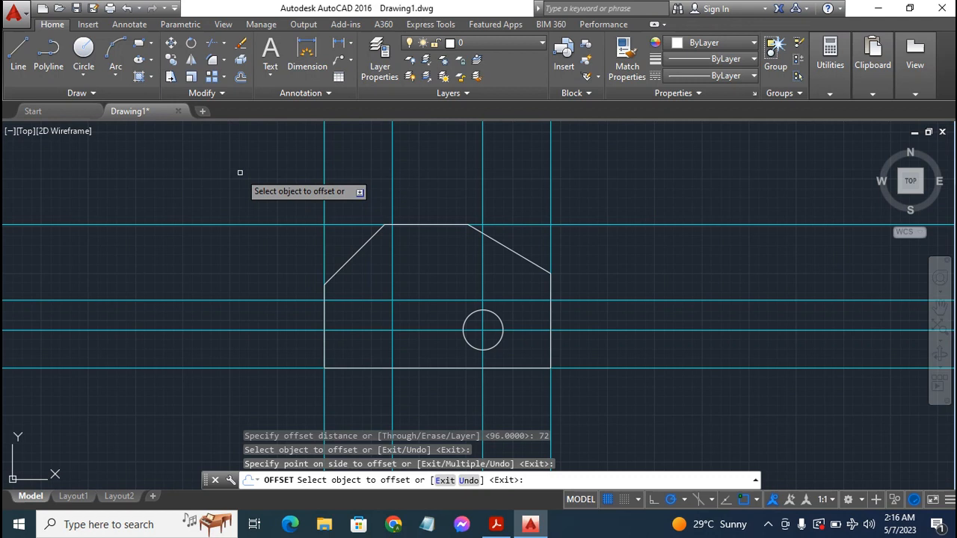
key("Escape")
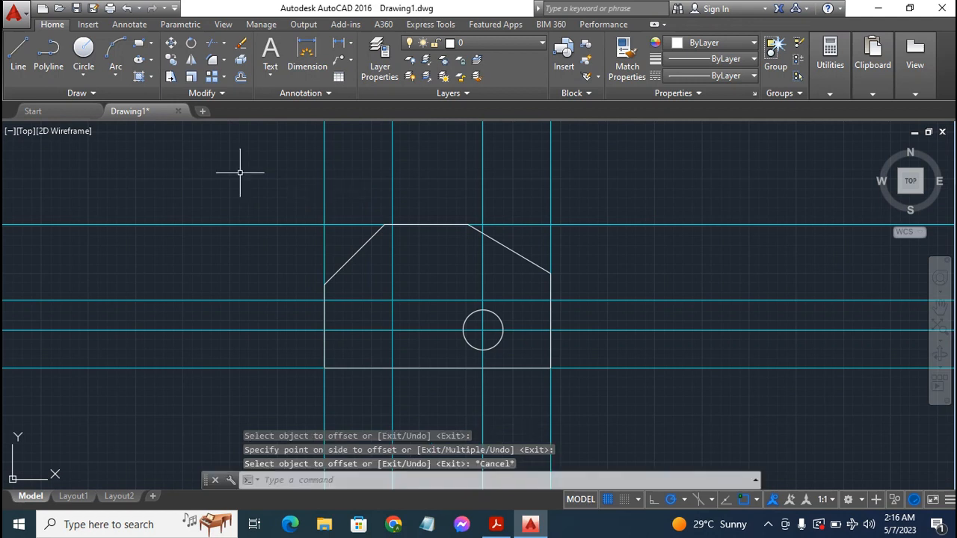
Delete the horizontal construction line through the small circle and draw a 64-diameter circle at the larger hole's construction line intersection
left_click(367, 330)
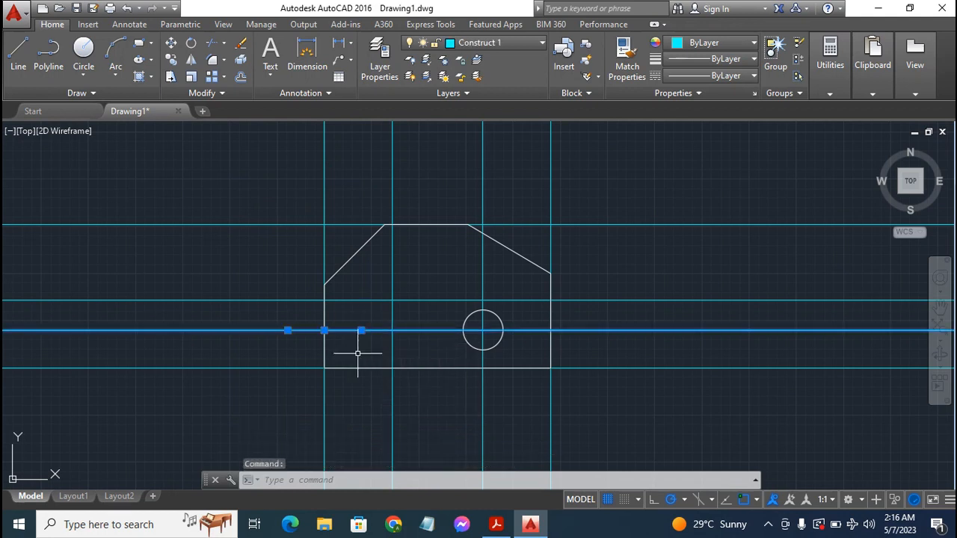
key("Delete")
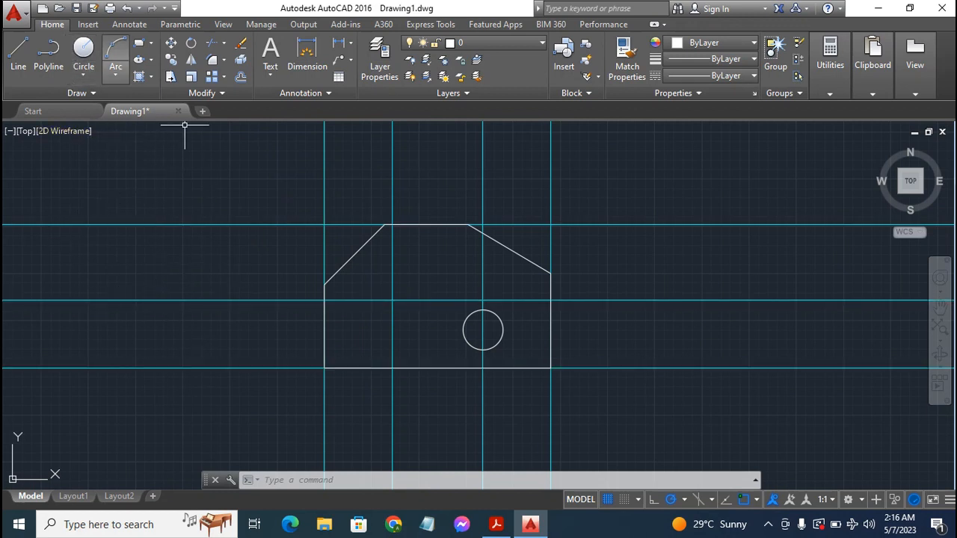
left_click(83, 49)
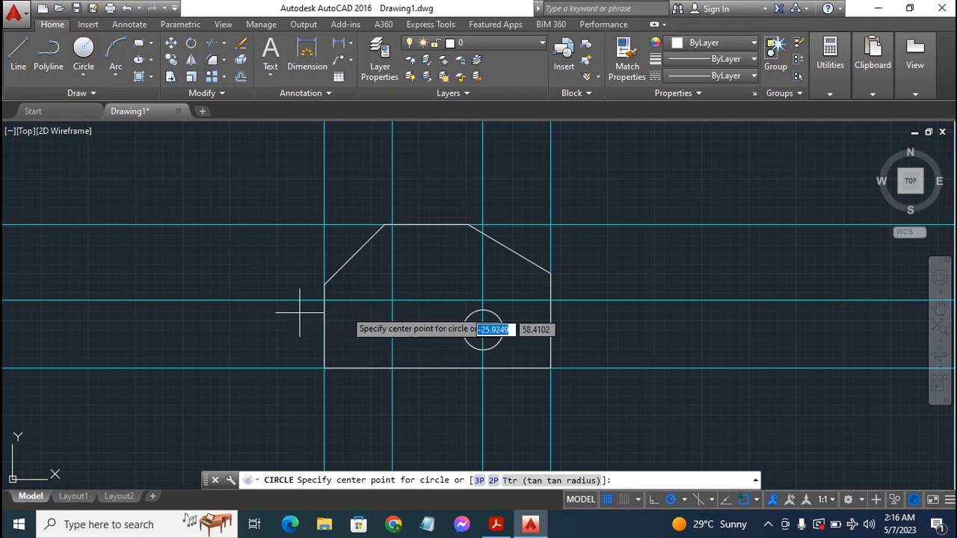
left_click(392, 299)
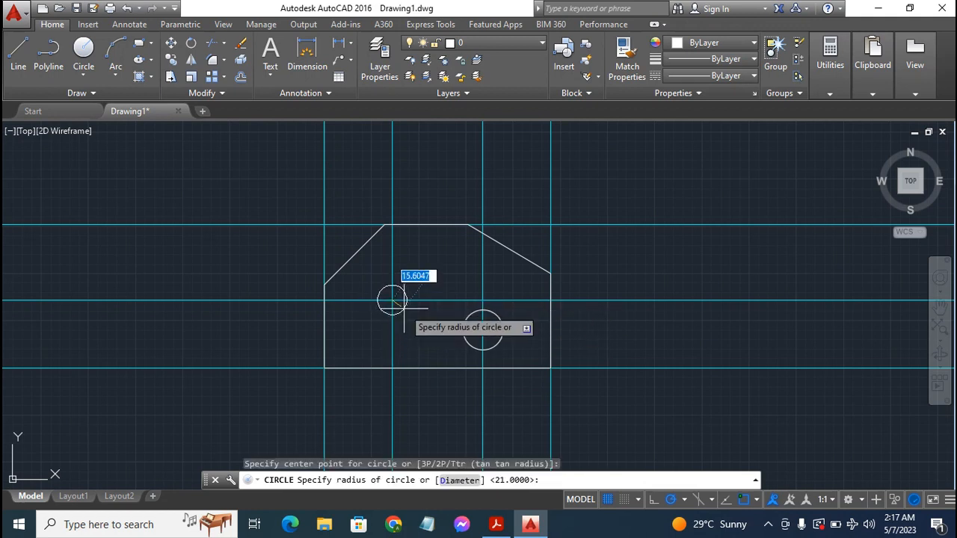
type("d")
key("Return")
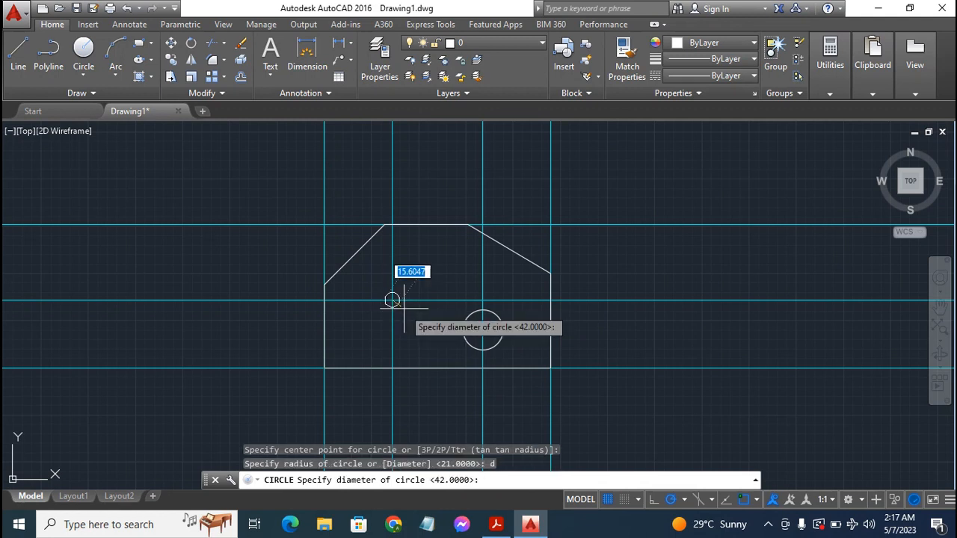
type("64")
key("Return")
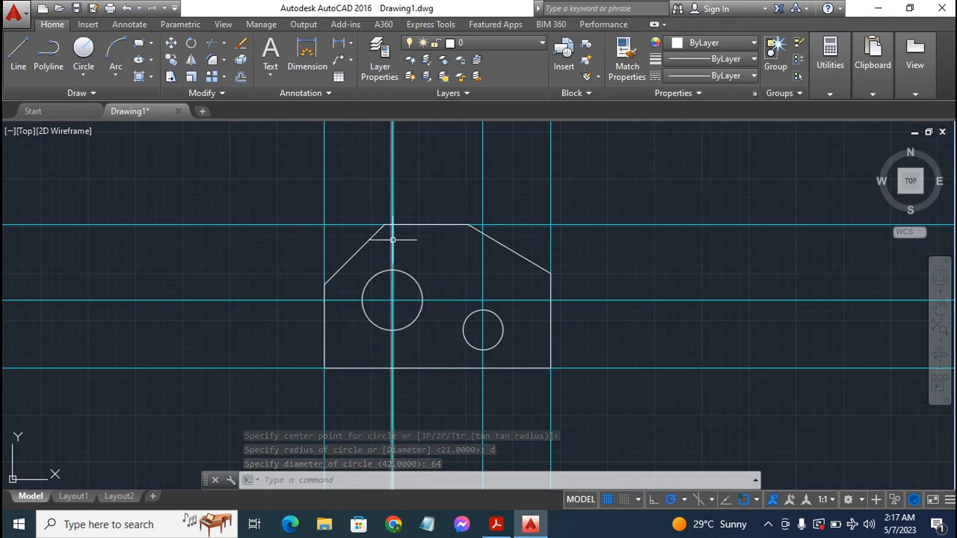
Delete the horizontal and vertical construction lines through the large circle's centre and the vertical construction line through the small circle
left_click(465, 300)
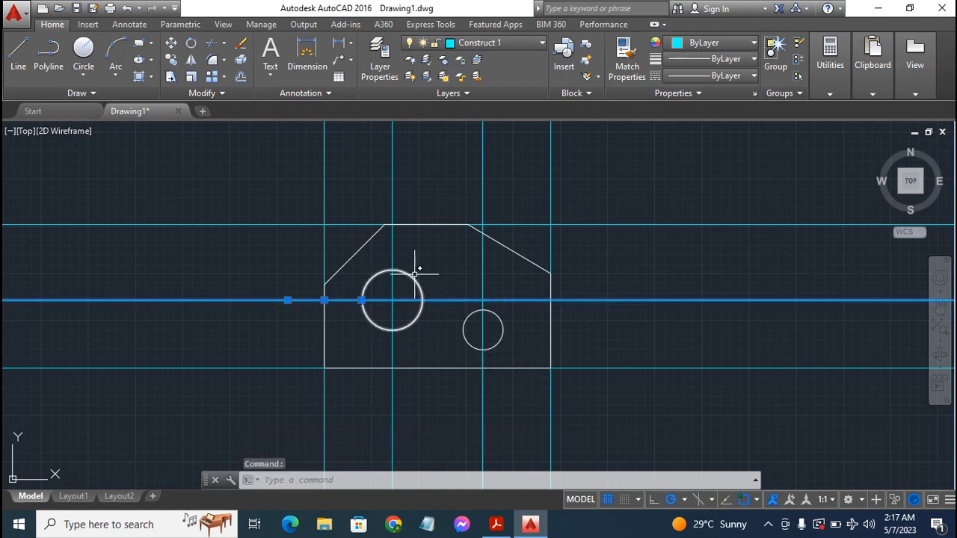
left_click(393, 249)
left_click(483, 263)
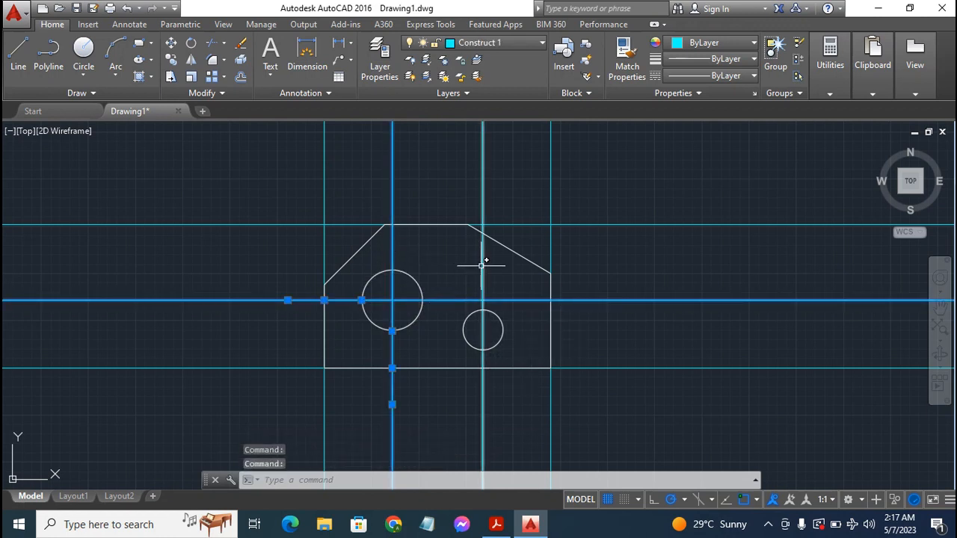
key("Delete")
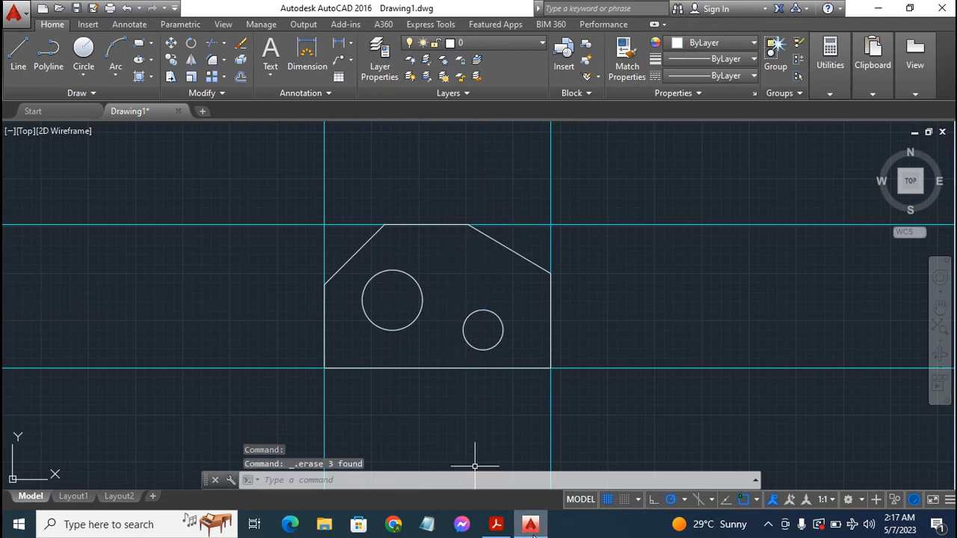
Check the plate's dimensions in the PDF in Acrobat Reader and, in AutoCAD, create a new layer named Dimension
left_click(496, 524)
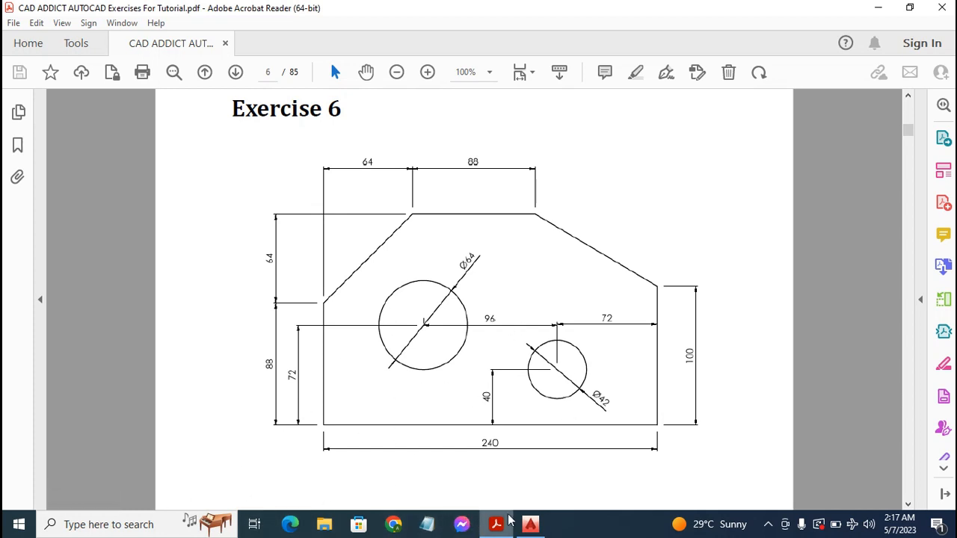
left_click(531, 525)
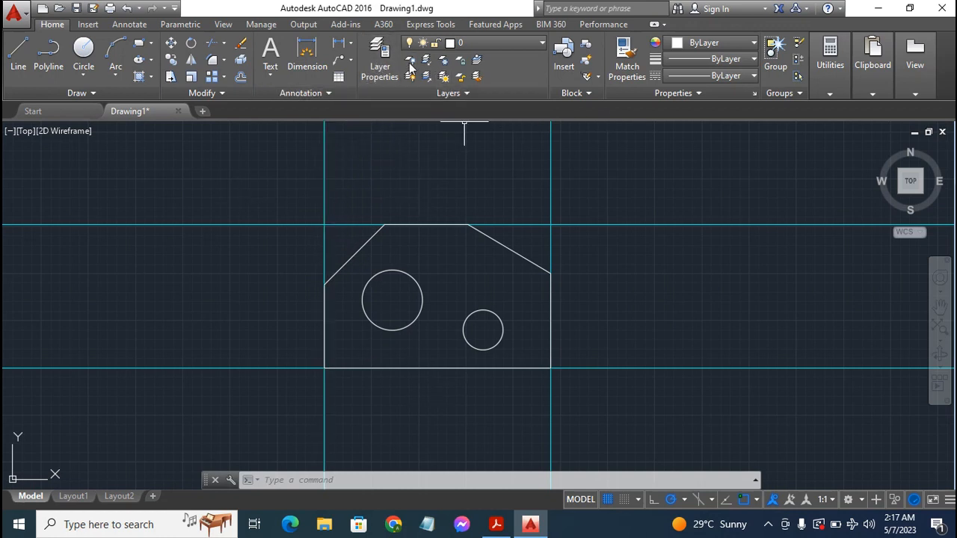
left_click(380, 54)
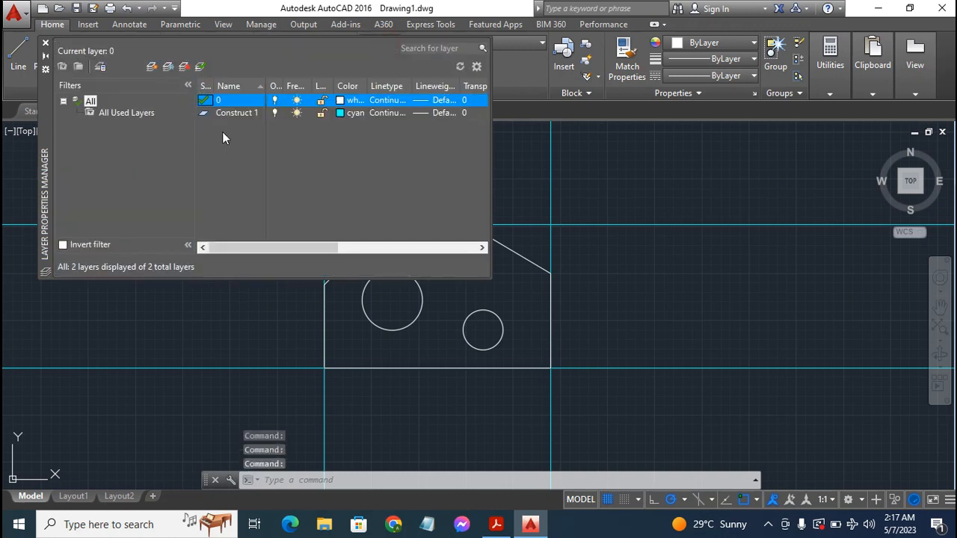
right_click(222, 132)
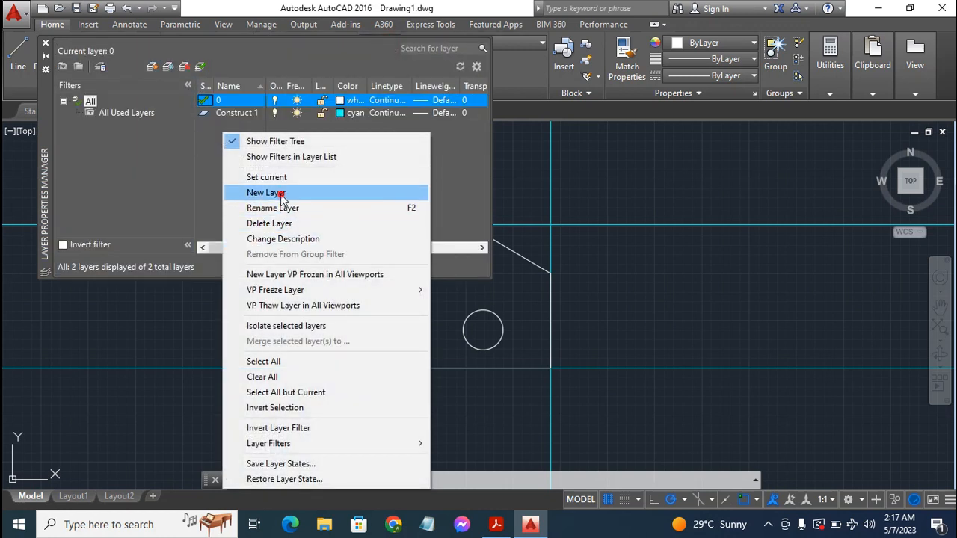
left_click(281, 193)
type("Dimension")
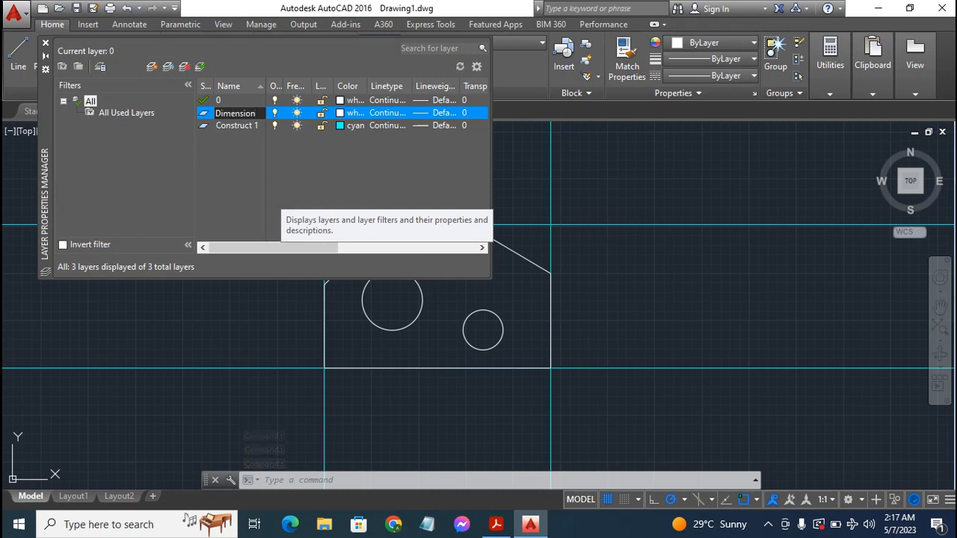
key("Return")
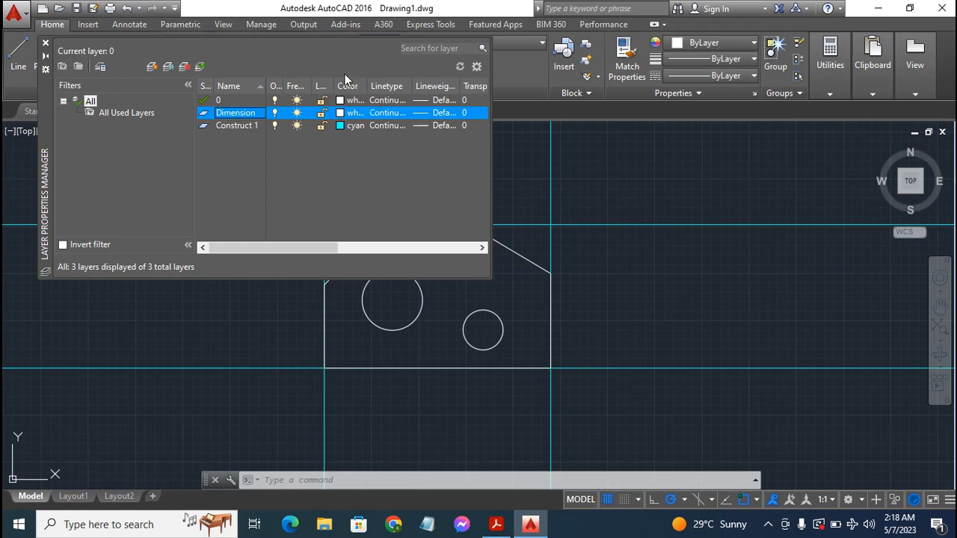
Set the Dimension layer's color to blue and close the layer manager
left_click(340, 113)
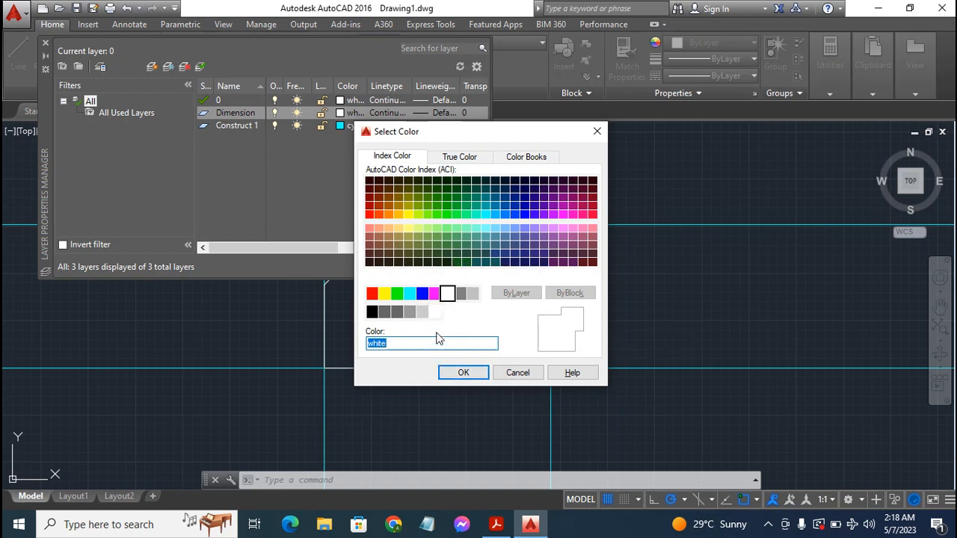
left_click(426, 296)
left_click(463, 371)
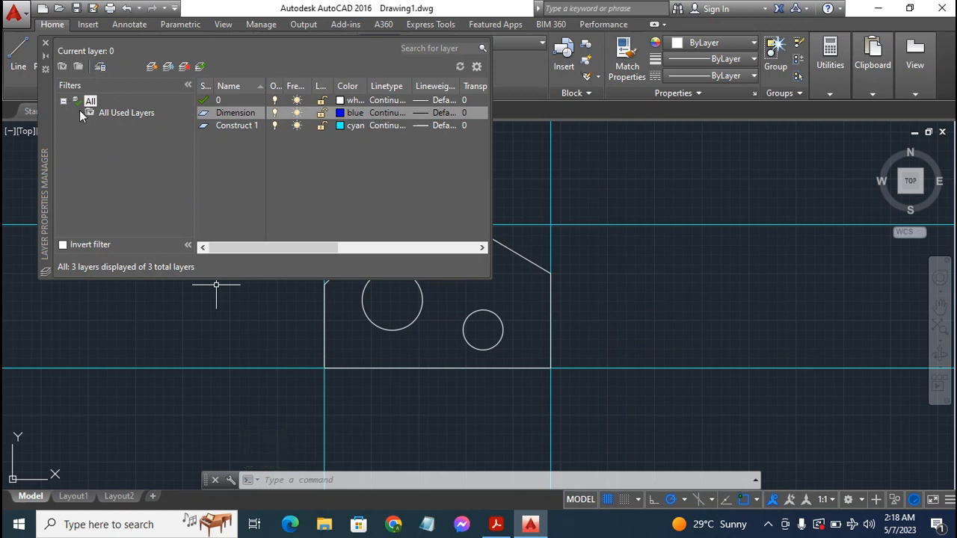
left_click(44, 44)
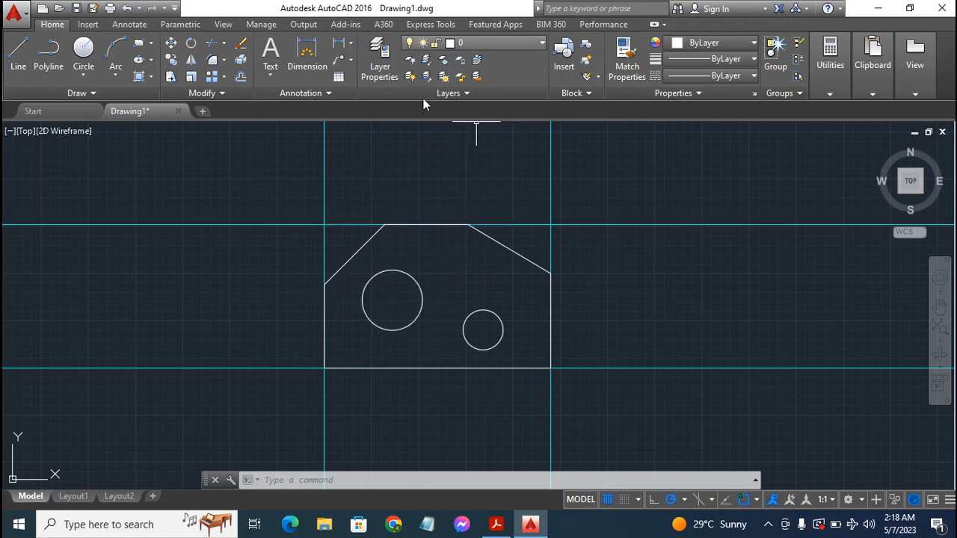
Make Dimension the current layer and turn off the Construct 1 layer
left_click(488, 44)
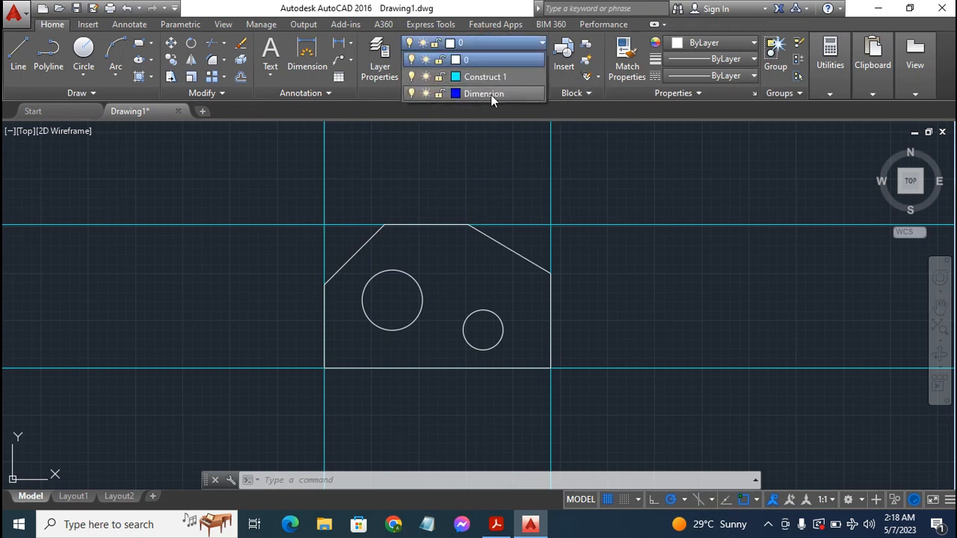
left_click(491, 93)
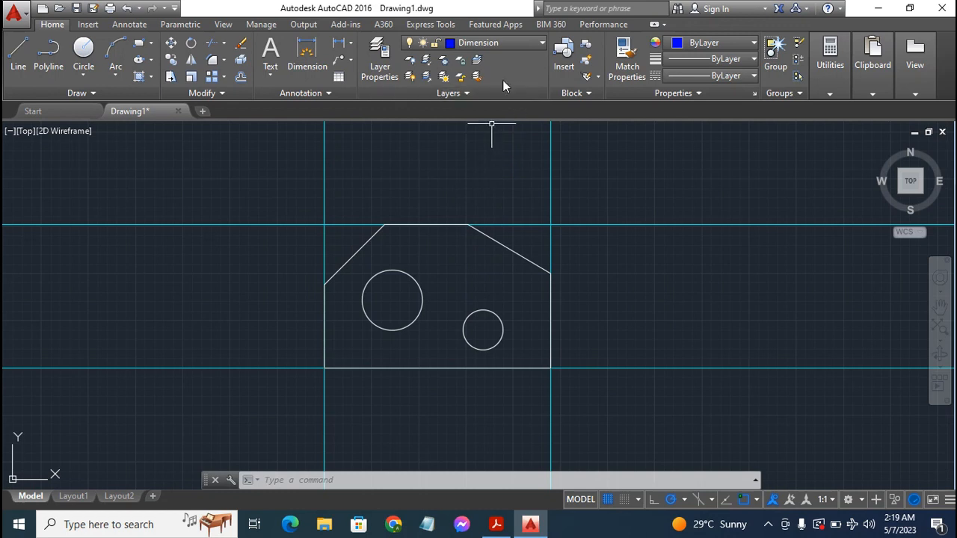
left_click(504, 42)
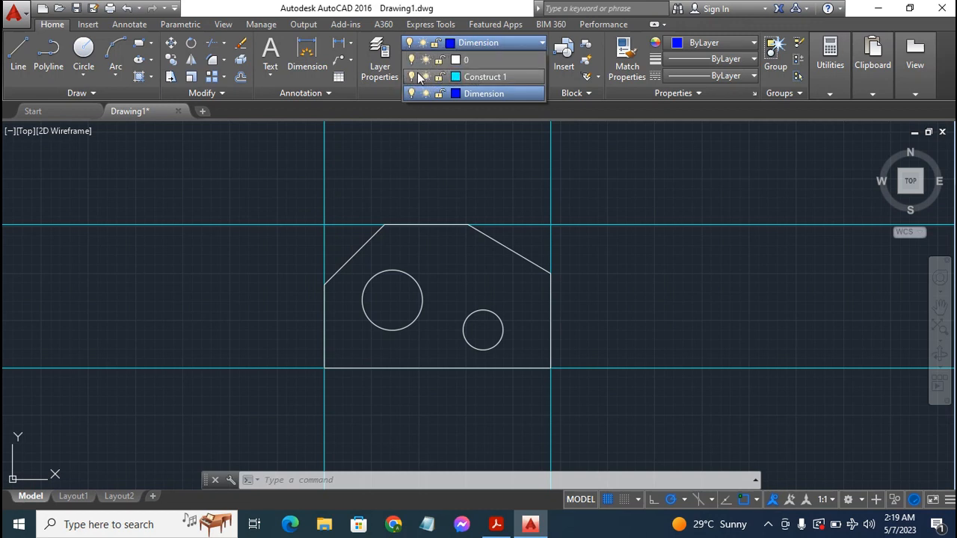
left_click(413, 76)
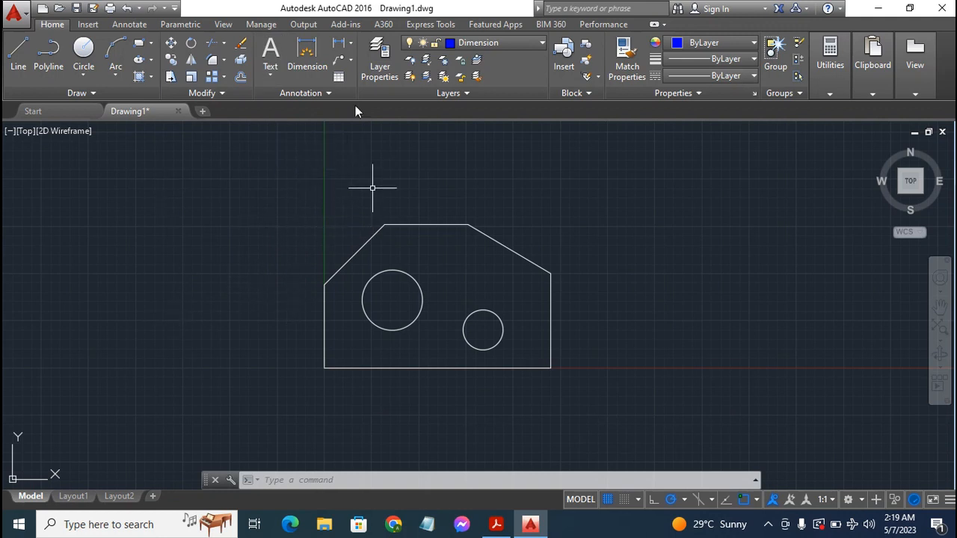
Dimension the plate's left vertical edge, placing the dimension line outside the plate to its left
left_click(306, 54)
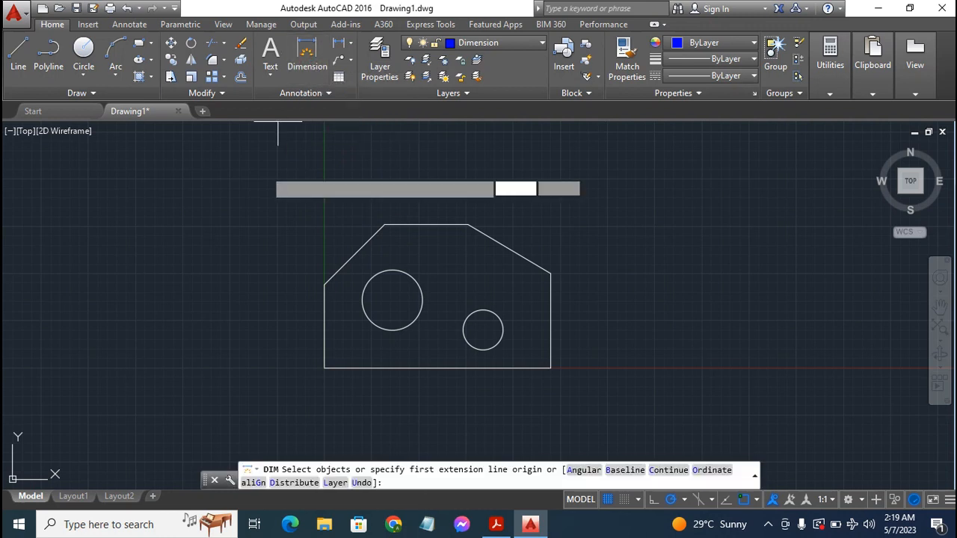
key("Return")
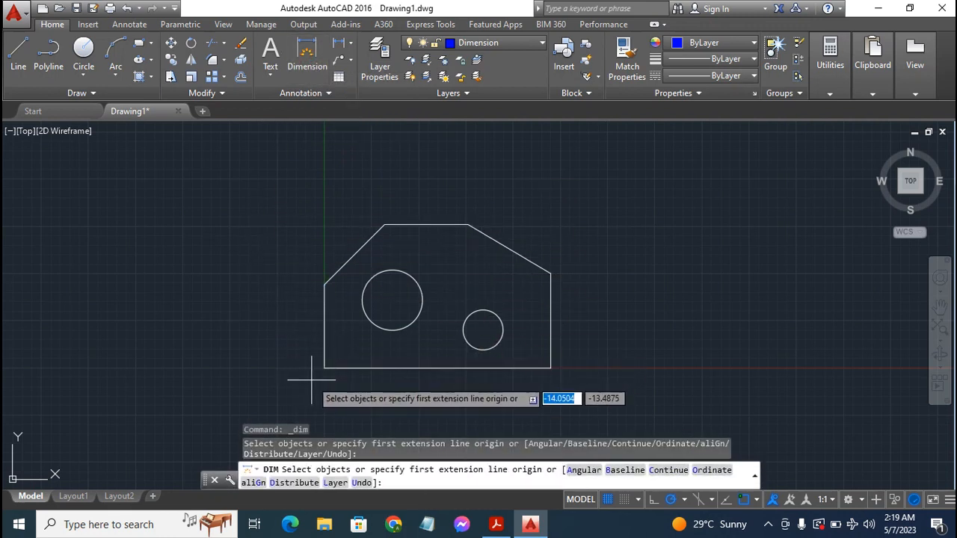
left_click(324, 285)
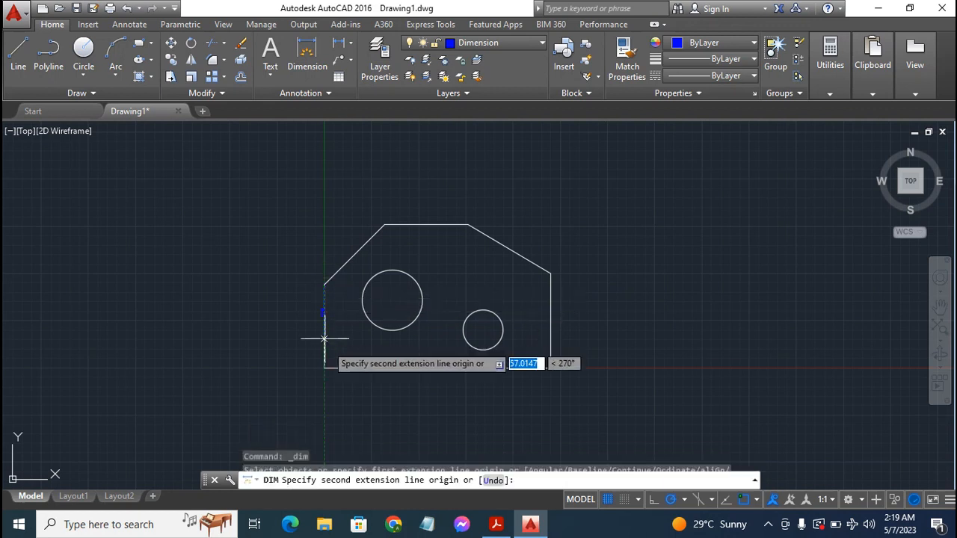
left_click(323, 367)
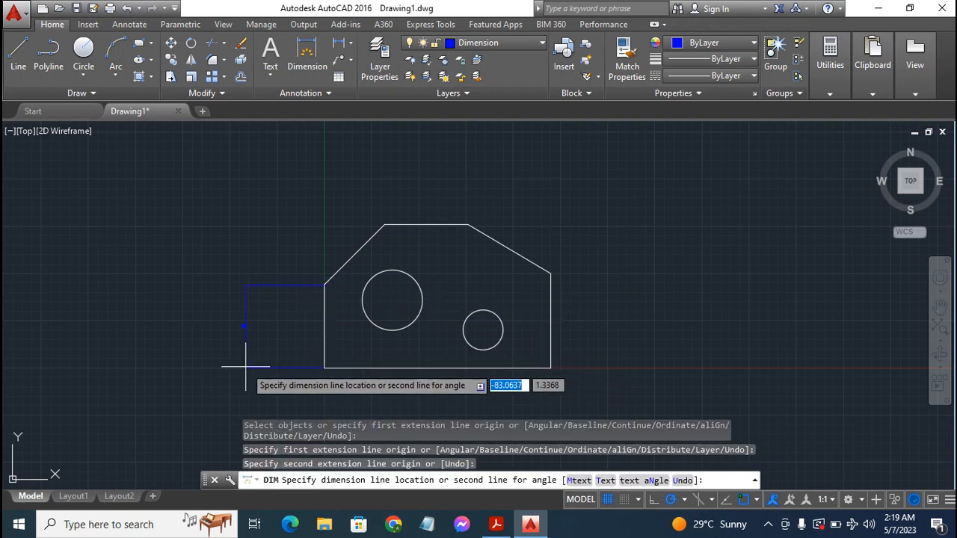
left_click(281, 378)
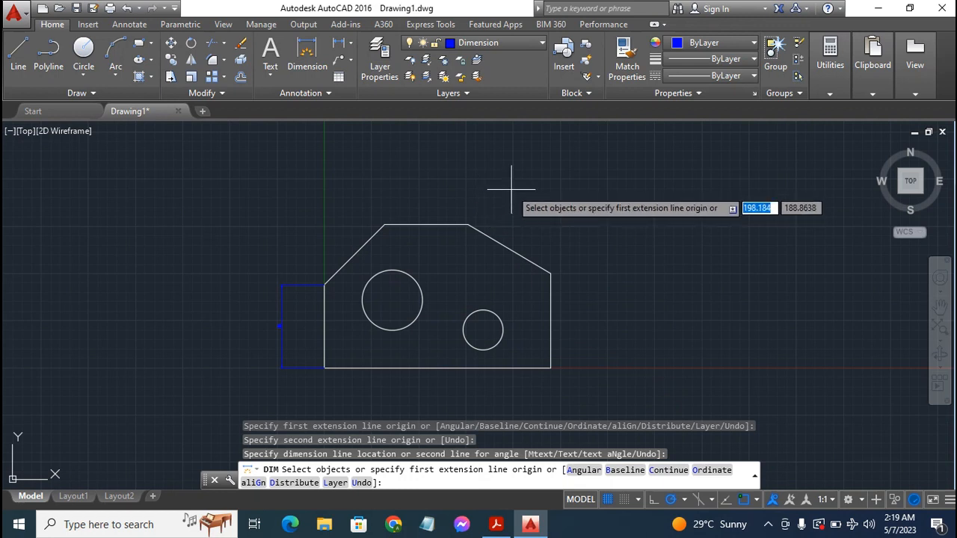
key("Escape")
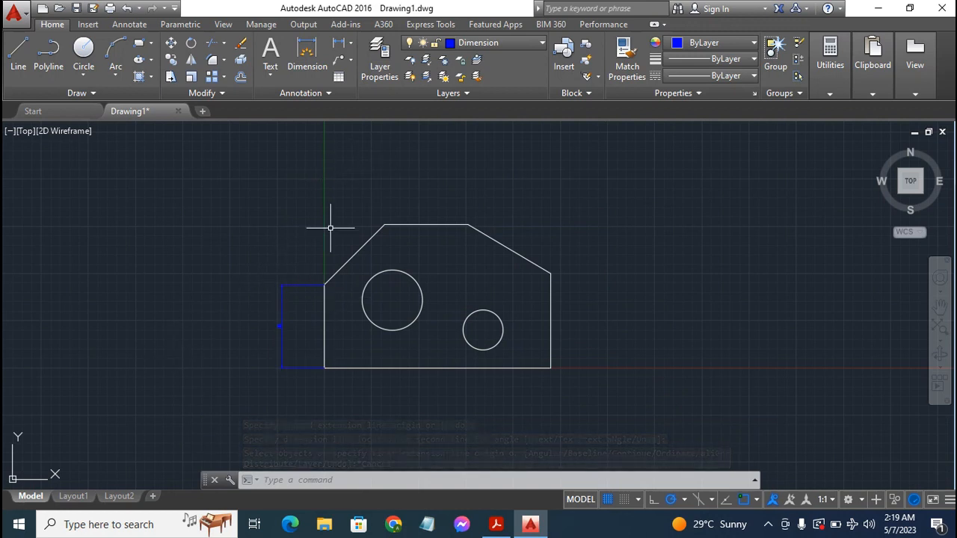
Modify the ISO-25 dimension style to use a text height of 7
left_click(314, 93)
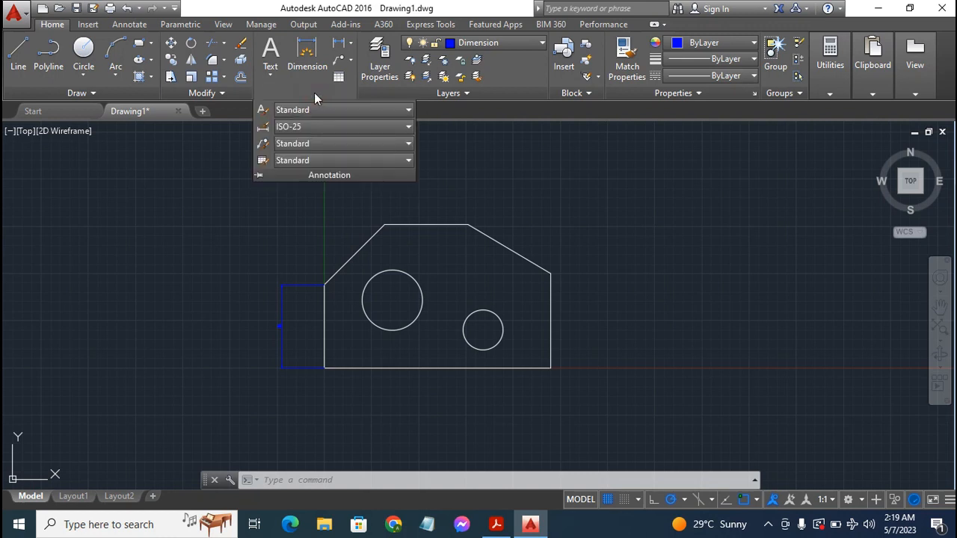
left_click(264, 129)
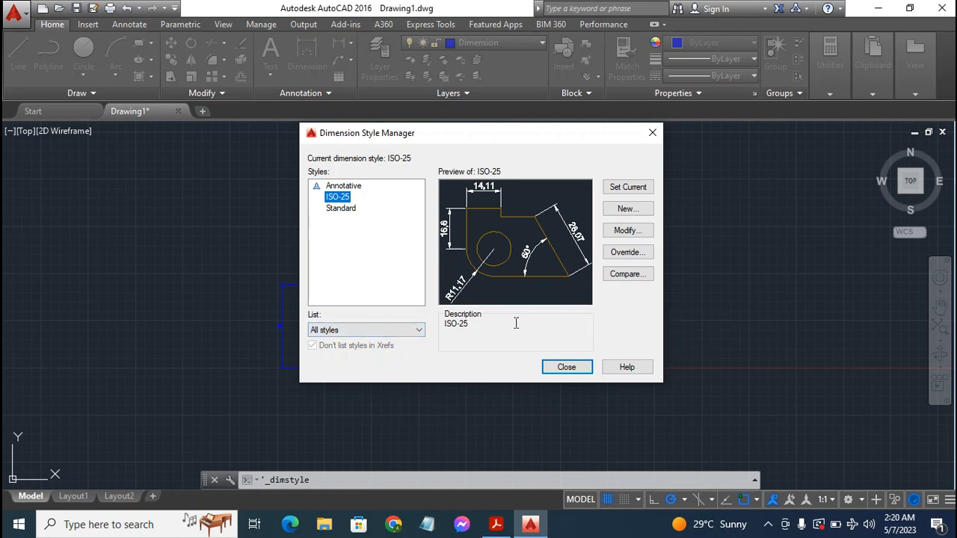
left_click(628, 230)
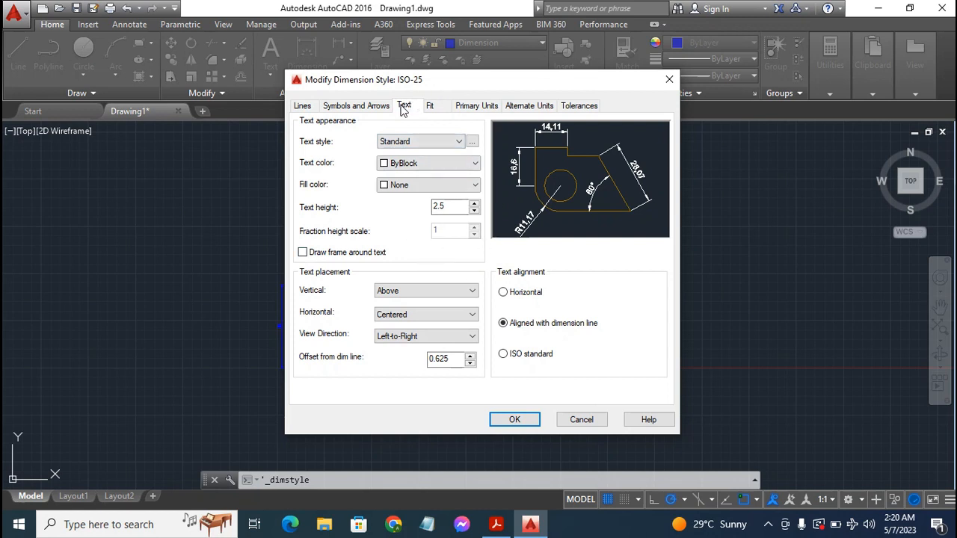
left_click(455, 206)
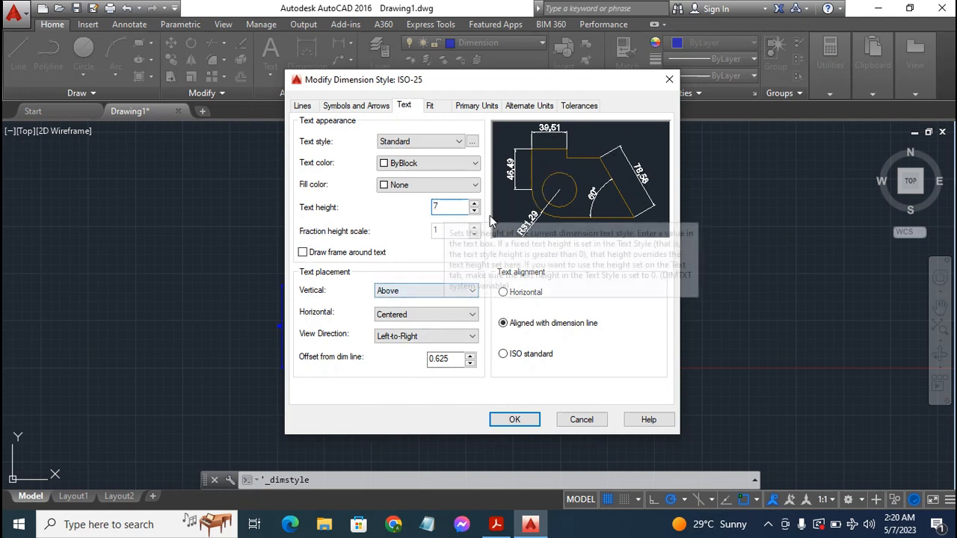
left_click(515, 422)
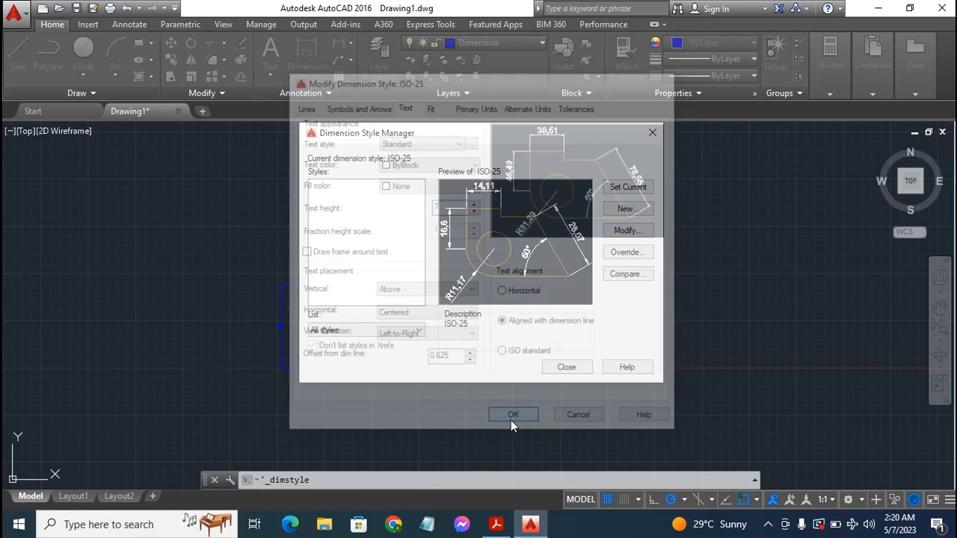
left_click(566, 368)
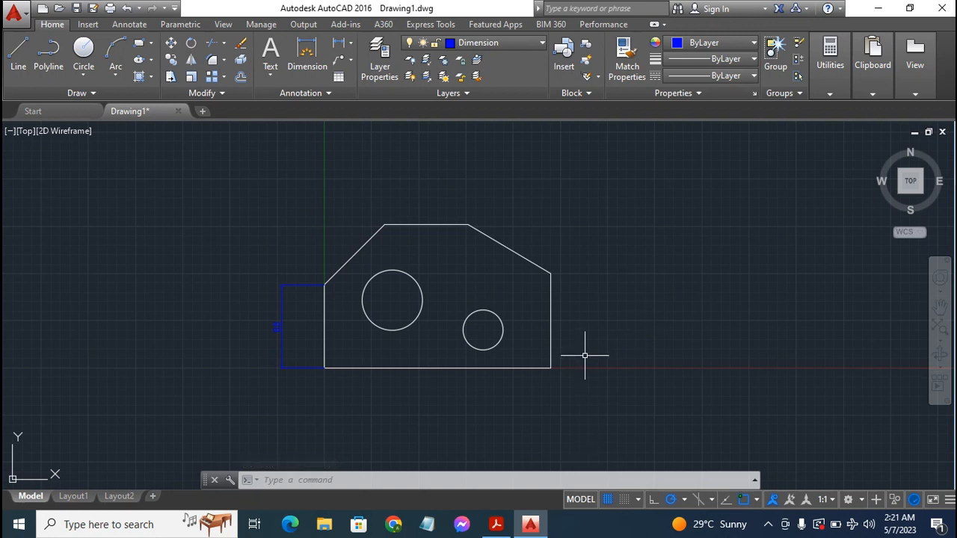
Dimension the plate's full bottom edge from corner to corner, placing the dimension line below the plate
scroll(581, 365, "up", 2)
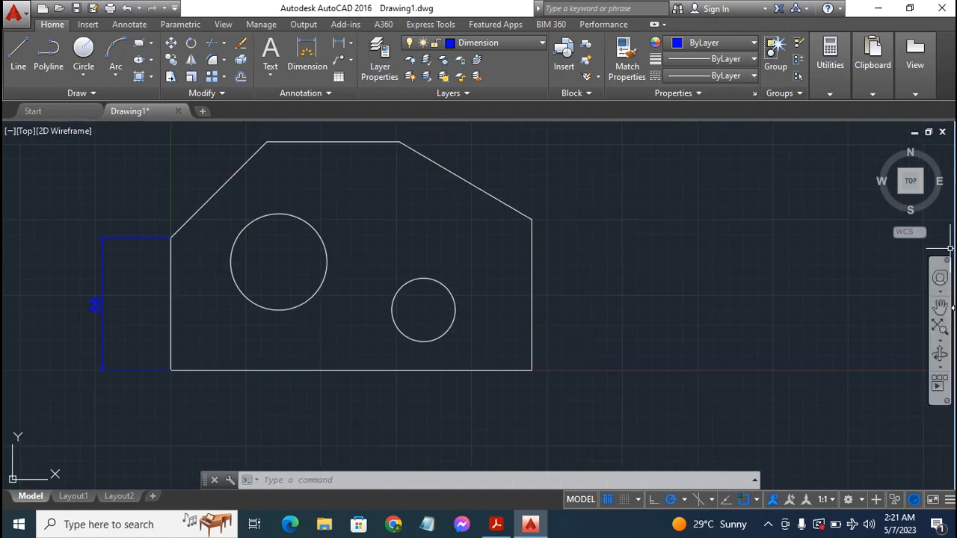
left_click(941, 307)
mouse_move(380, 247)
left_mouse_down()
mouse_move(462, 250)
mouse_move(514, 273)
left_mouse_up()
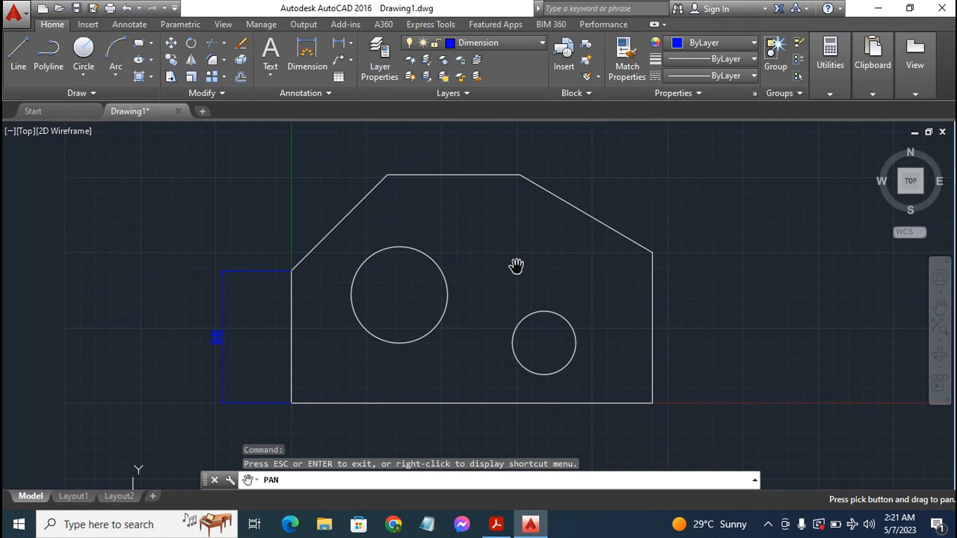
key("Escape")
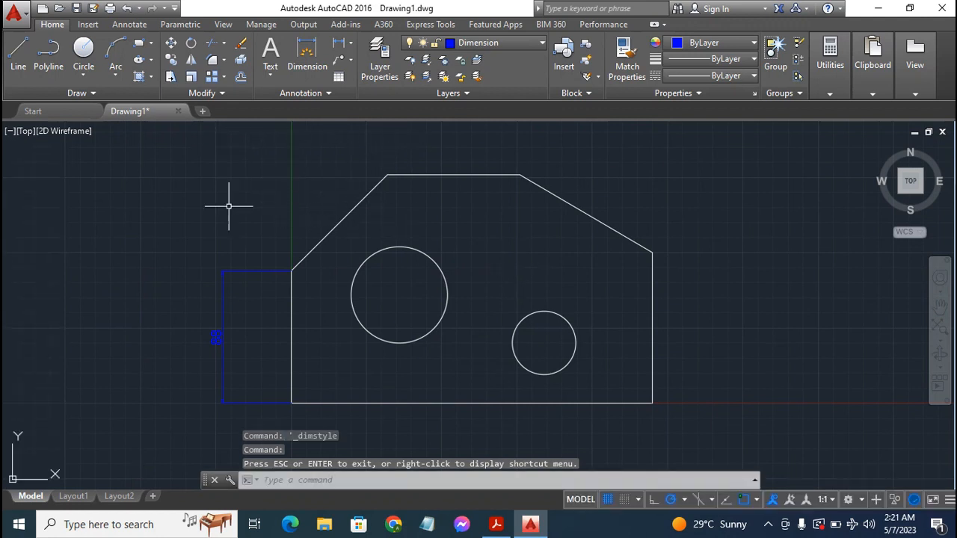
left_click(307, 54)
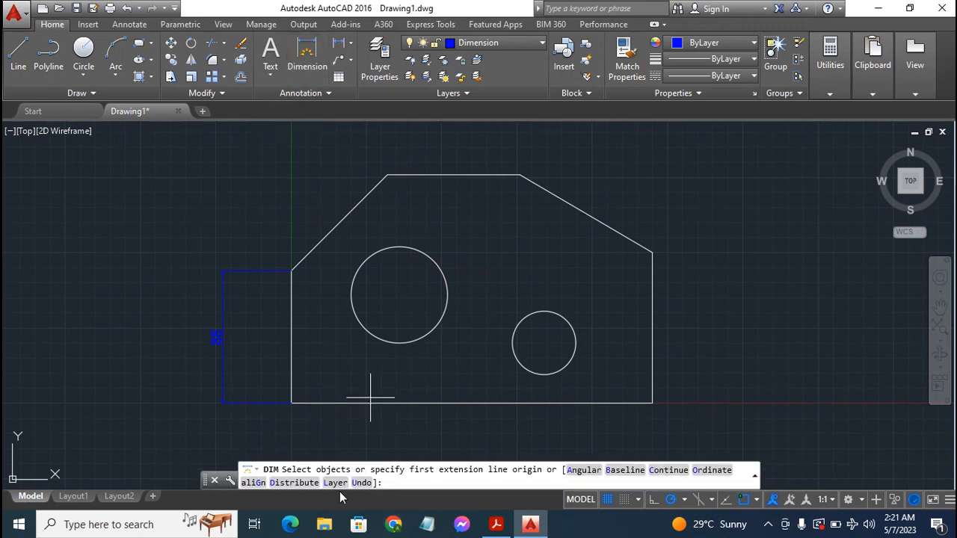
left_click(291, 403)
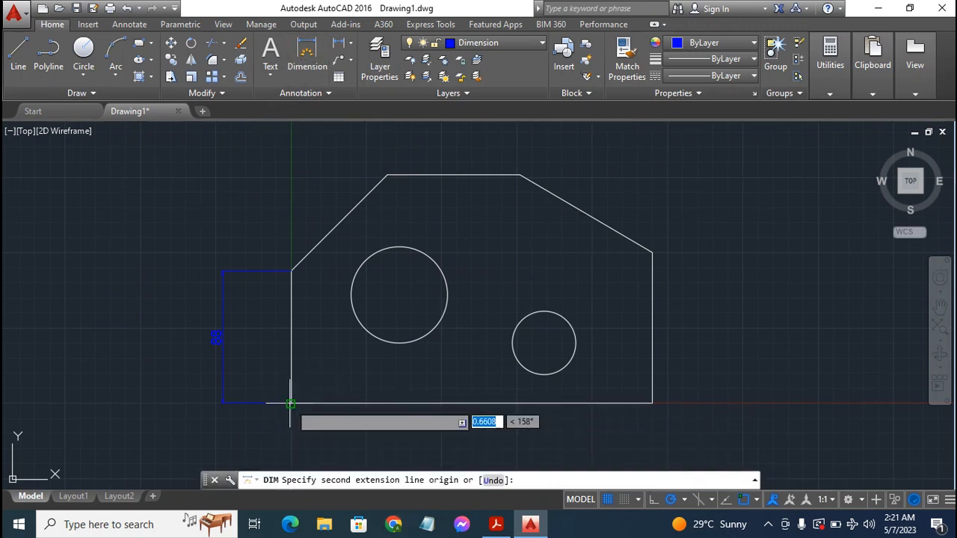
left_click(652, 403)
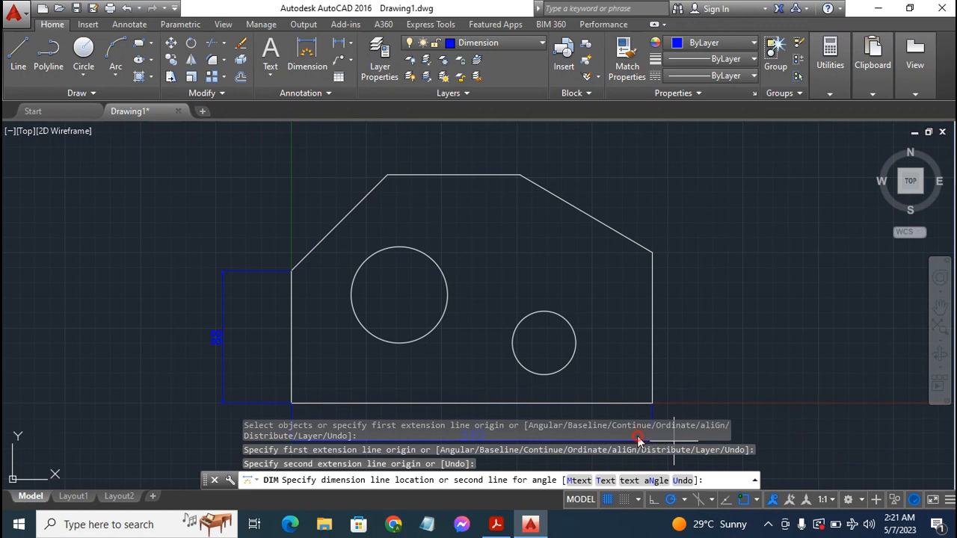
left_click(771, 445)
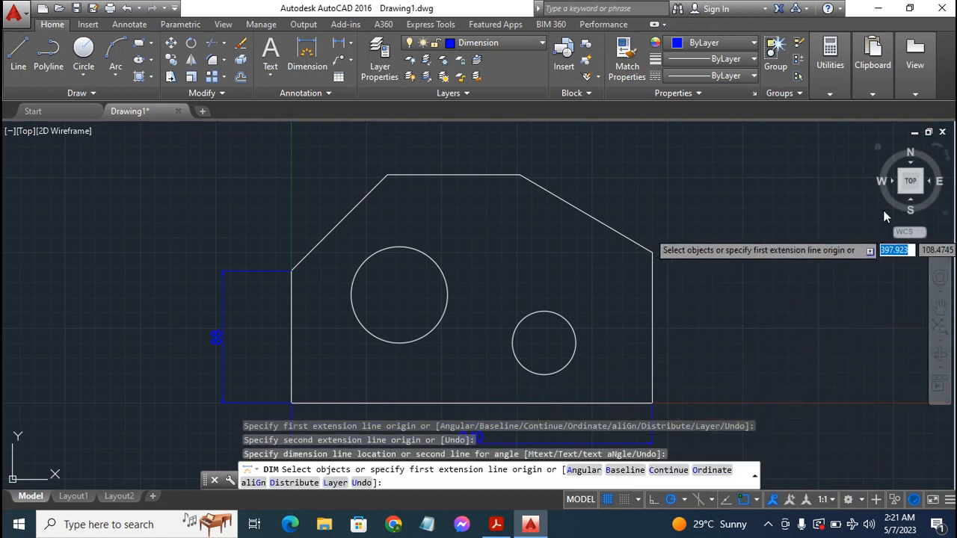
Dimension the plate's right vertical edge, placing the dimension line outside the plate to its right
left_click(652, 253)
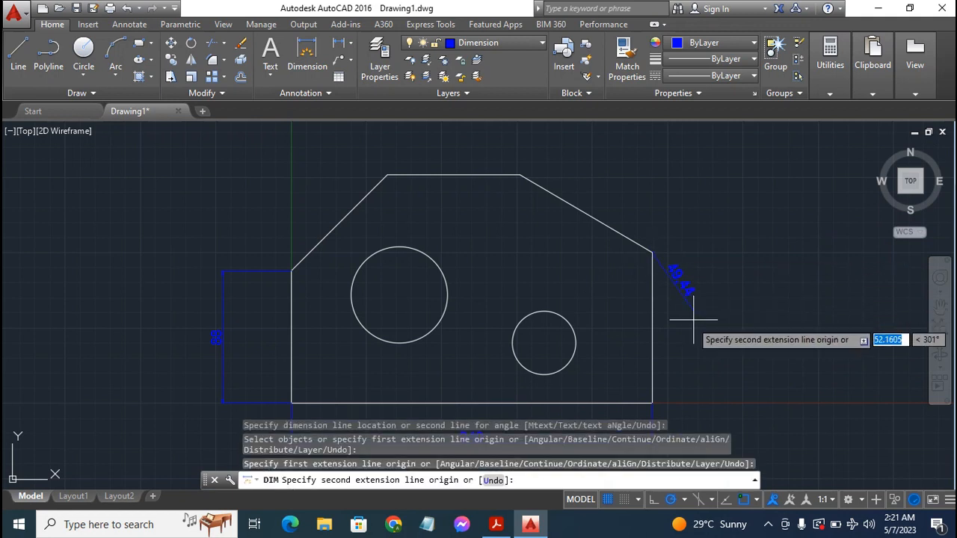
left_click(652, 402)
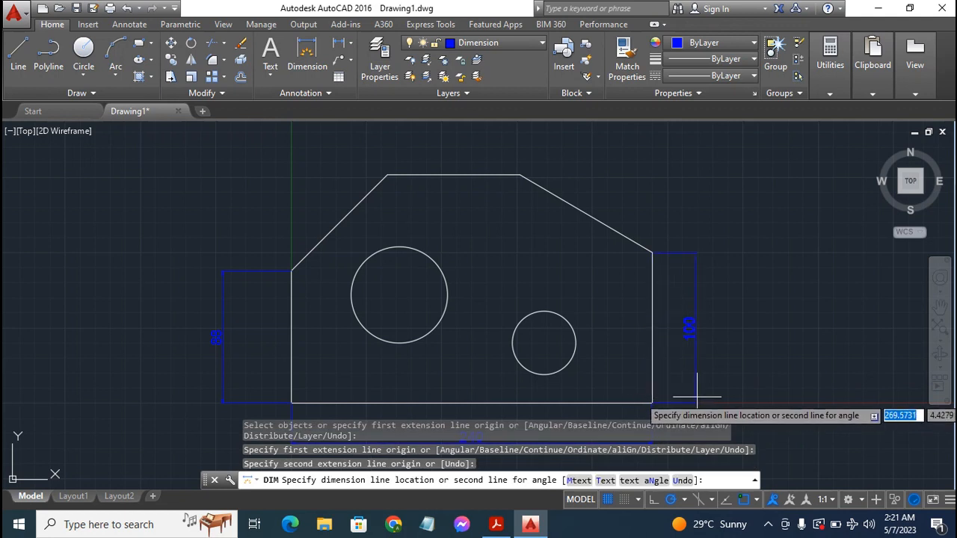
left_click(714, 329)
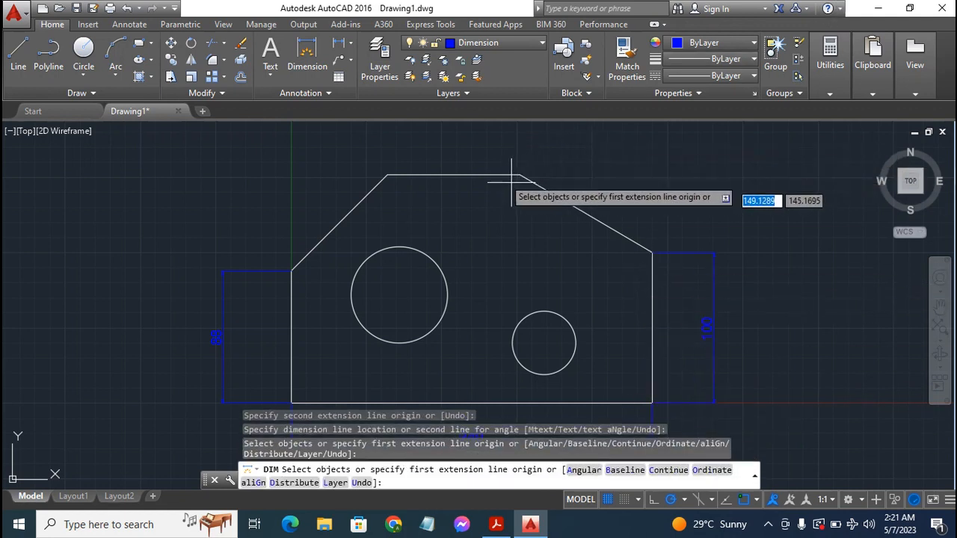
Dimension the upper-left sloped edge's vertical extent in line with the left-edge dimension and its horizontal extent above the plate
left_click(387, 175)
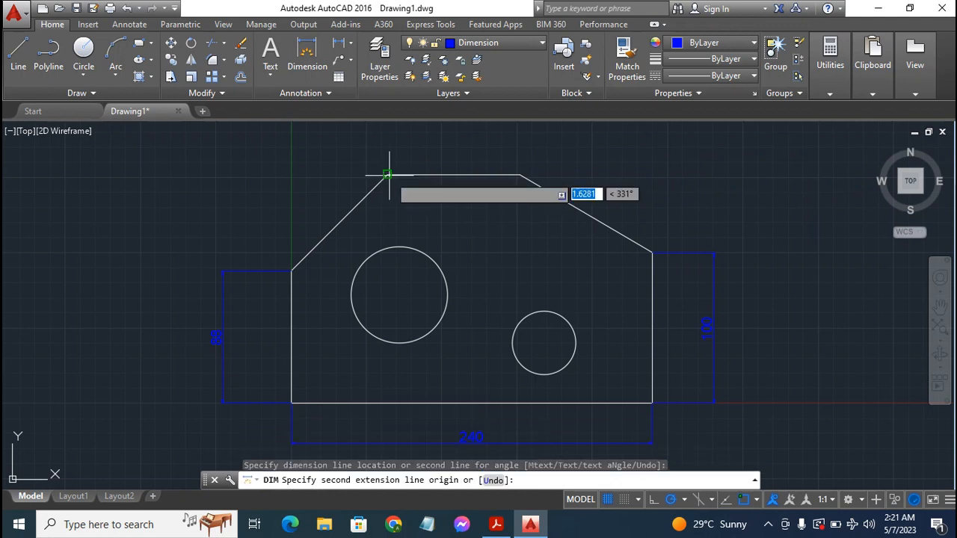
left_click(290, 269)
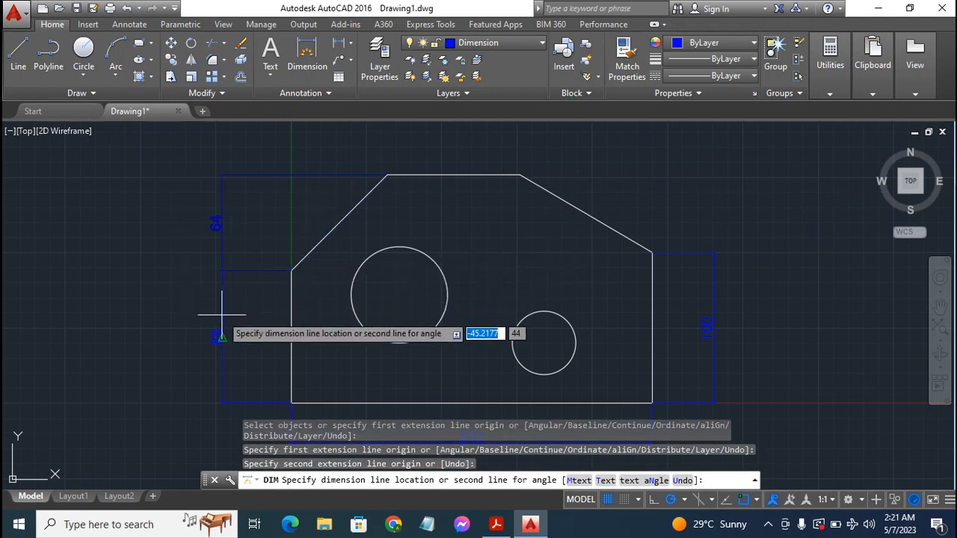
left_click(221, 275)
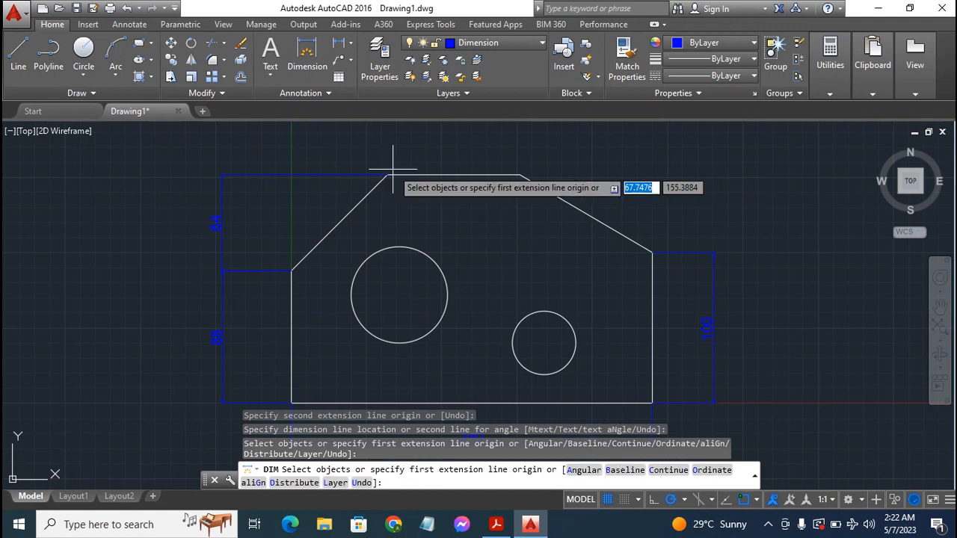
left_click(291, 271)
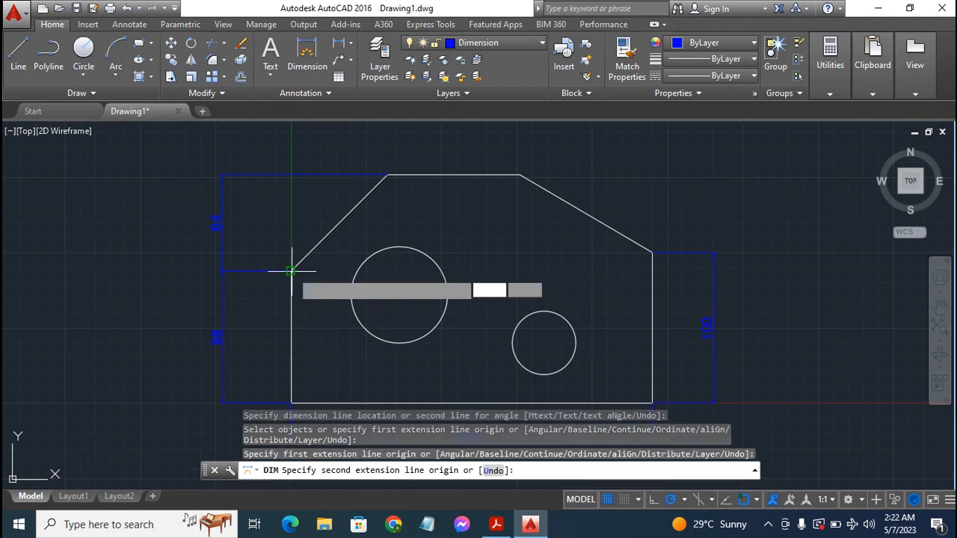
left_click(390, 174)
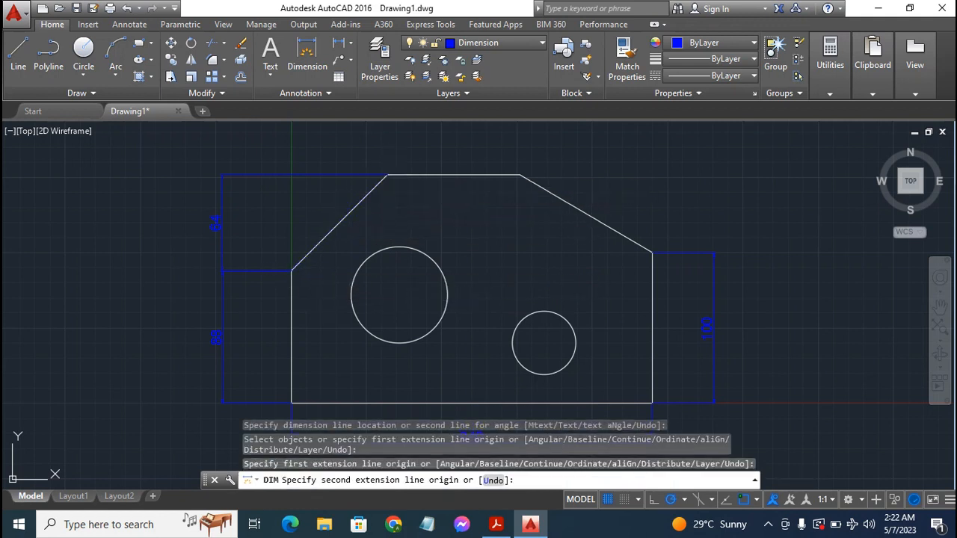
left_click(388, 134)
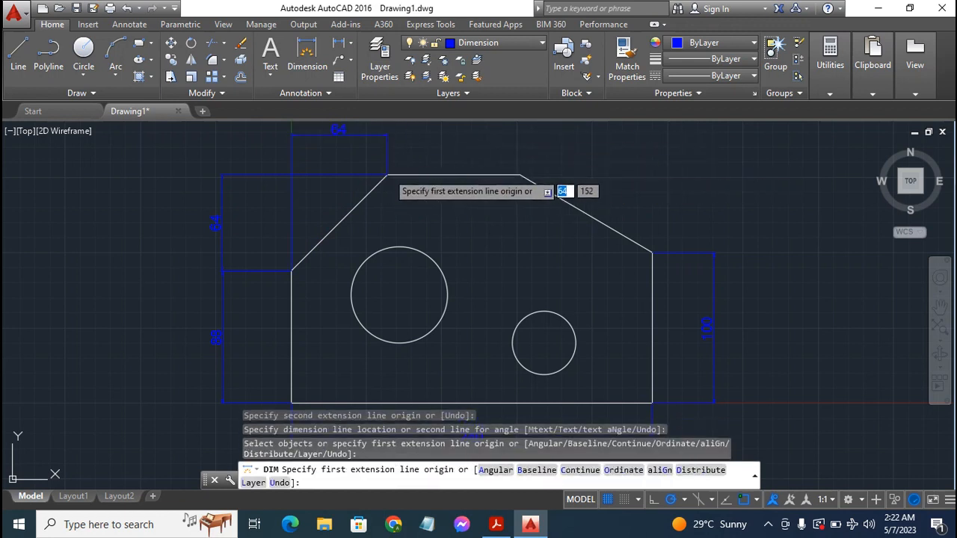
Dimension the plate's top horizontal edge, aligning its dimension line with the neighbouring one above the plate
left_click(387, 174)
left_click(520, 174)
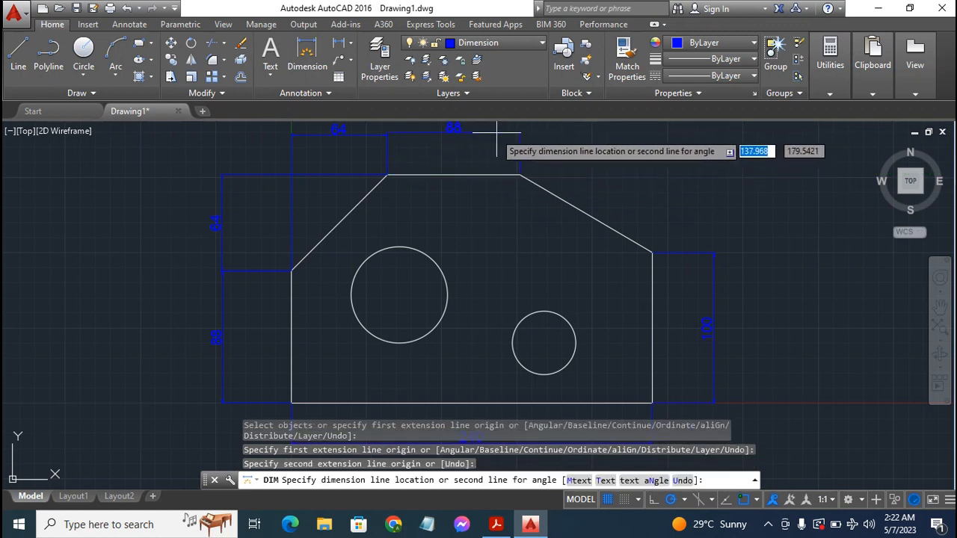
left_click(387, 135)
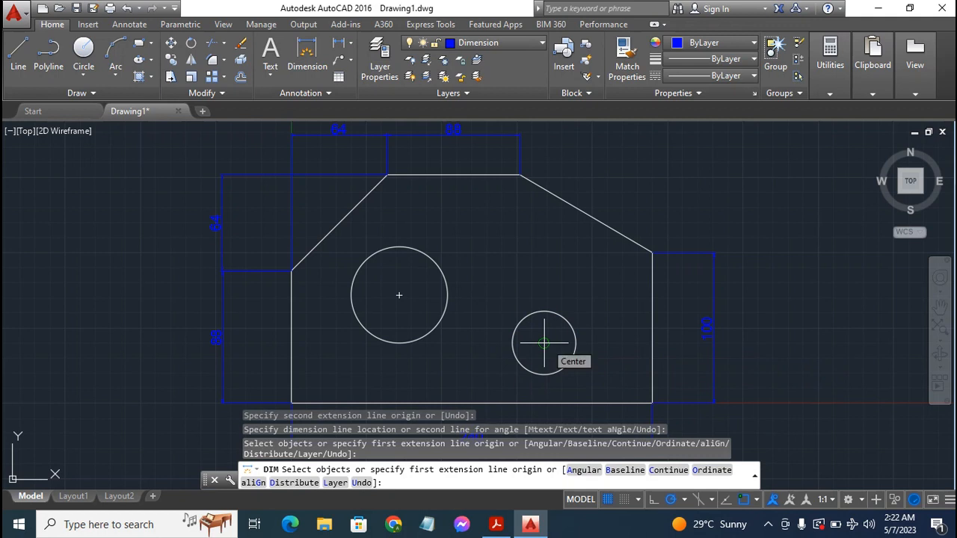
Dimension the small circle's centre horizontally to the plate's right edge and vertically to the bottom edge, inside the plate
left_click(544, 343)
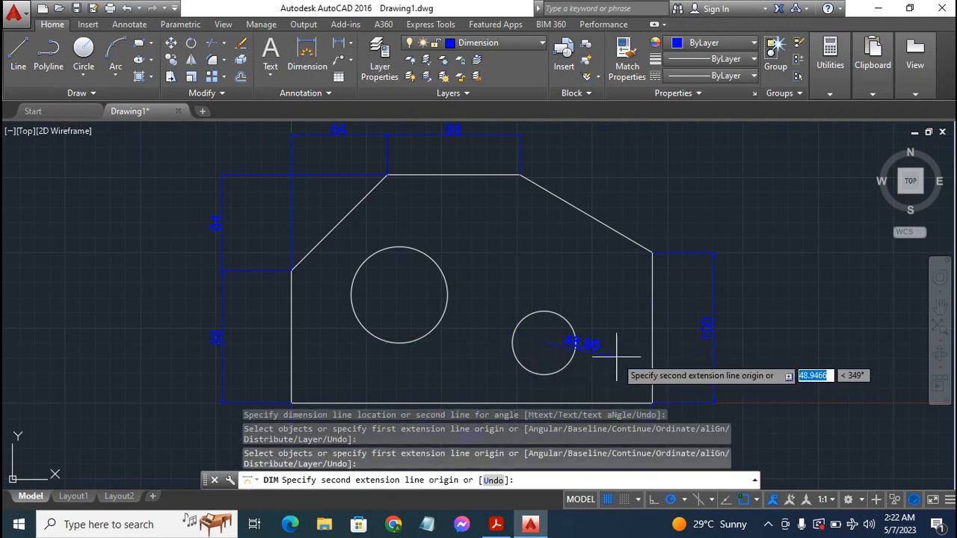
left_click(652, 343)
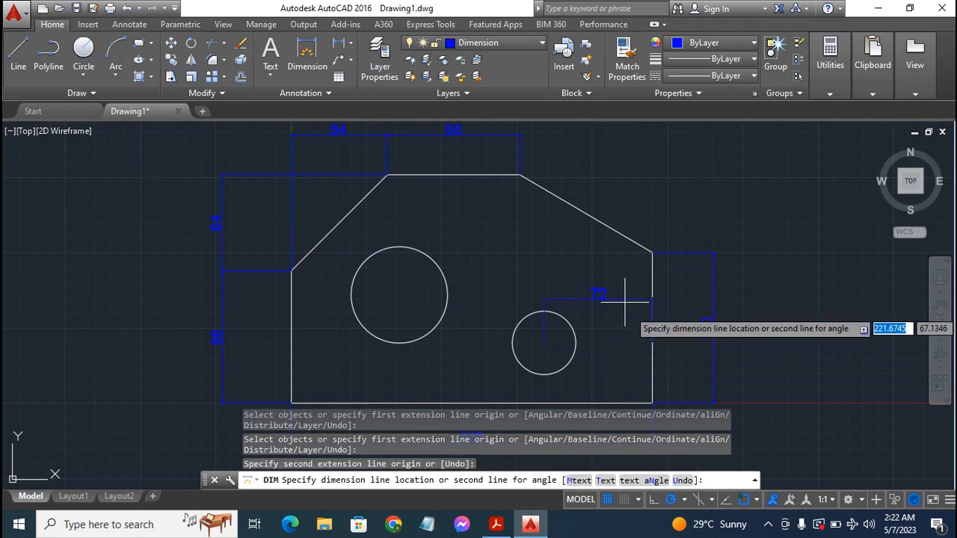
left_click(637, 338)
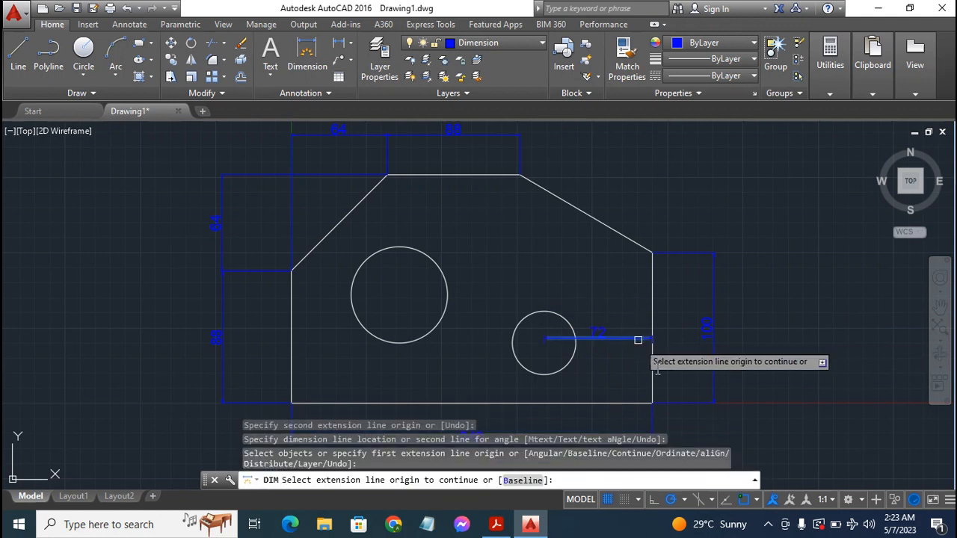
left_click(544, 343)
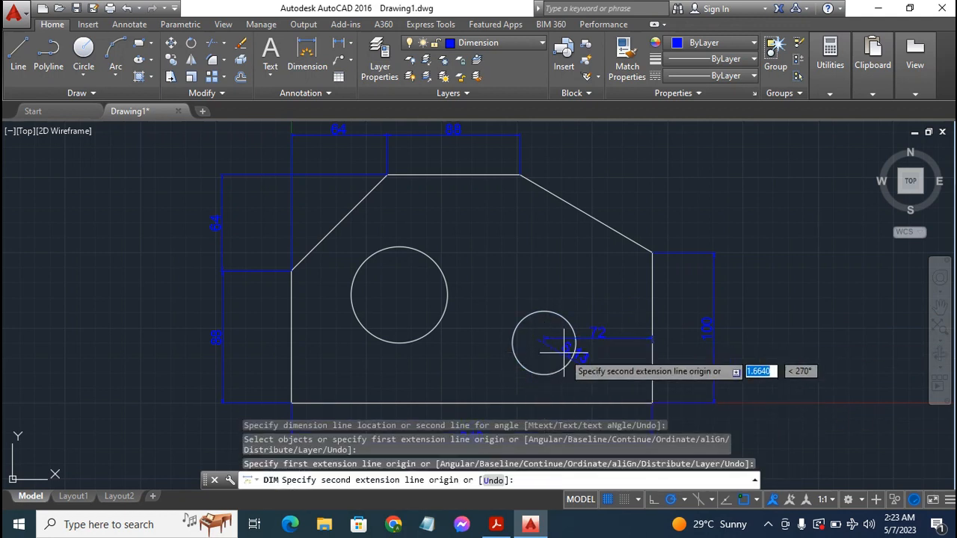
left_click(544, 404)
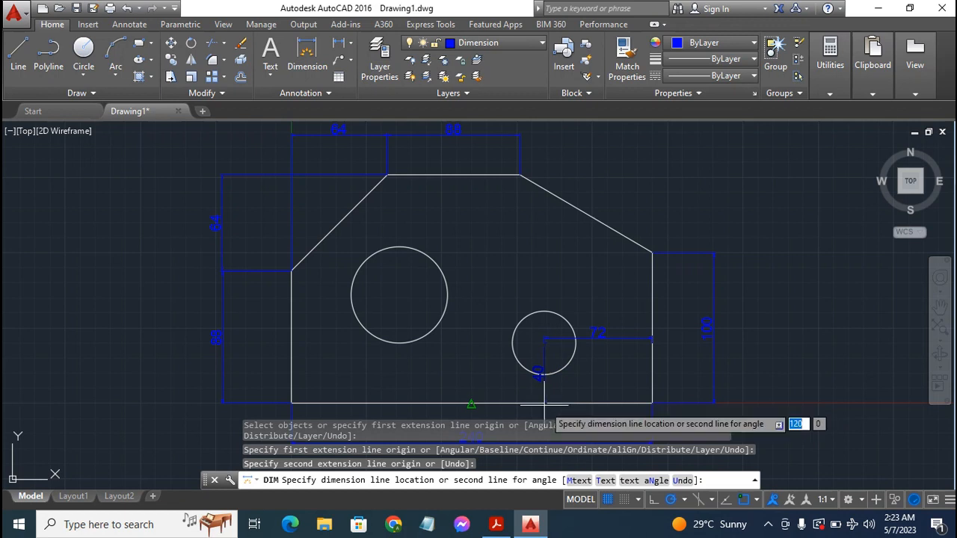
left_click(544, 343)
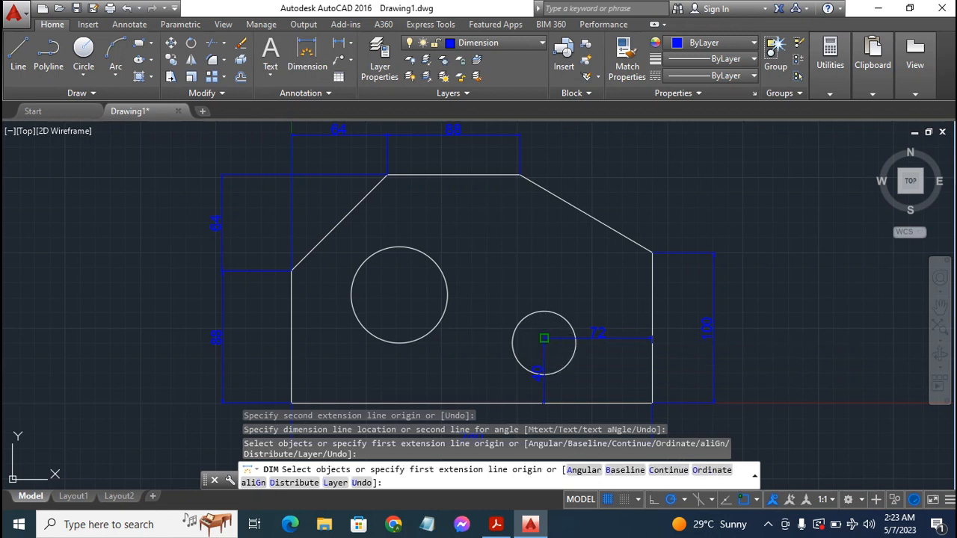
Dimension the horizontal distance between the two circle centres, placing the dimension line level with the small circle's centre
left_click(544, 343)
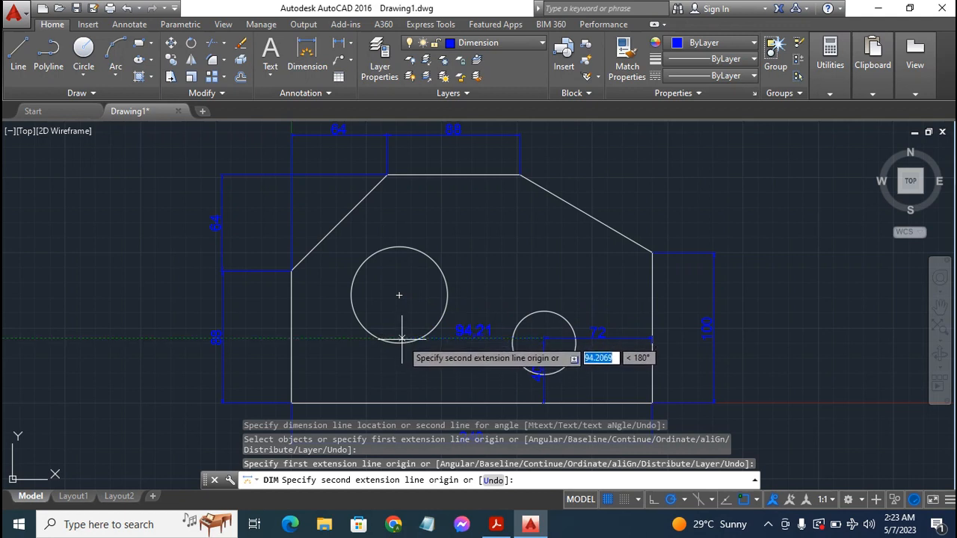
left_click(399, 295)
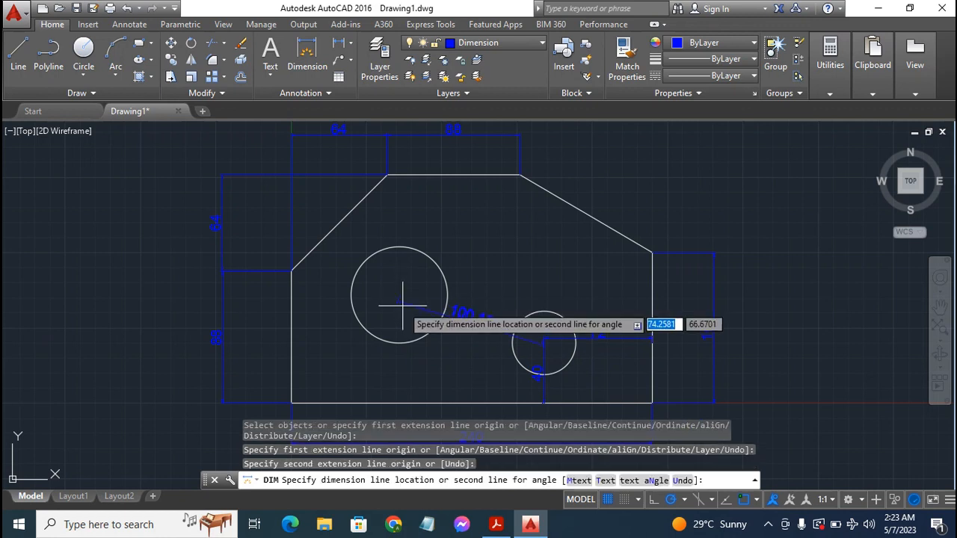
left_click(544, 343)
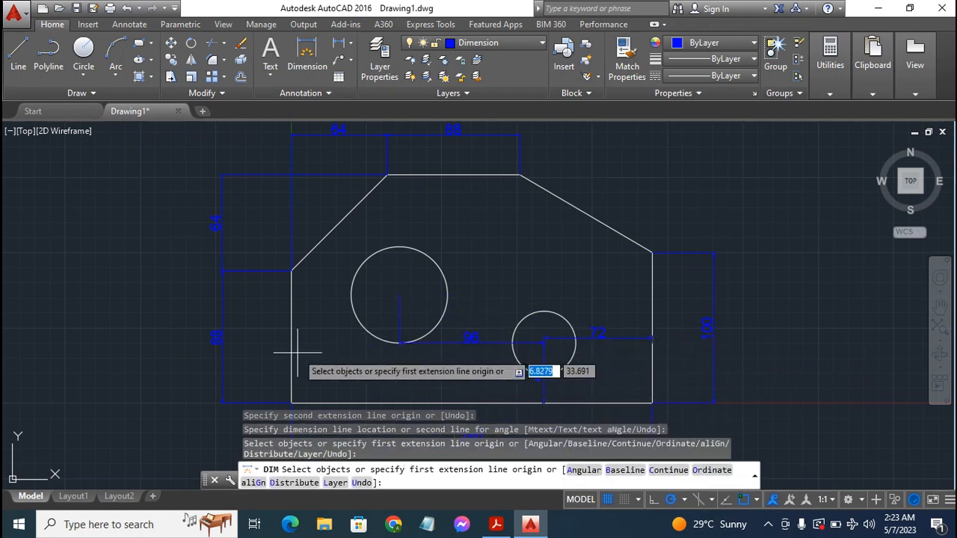
Dimension the large circle's centre height above the bottom edge, placing the line just outside the plate's left edge, and end the dimension command
left_click(399, 295)
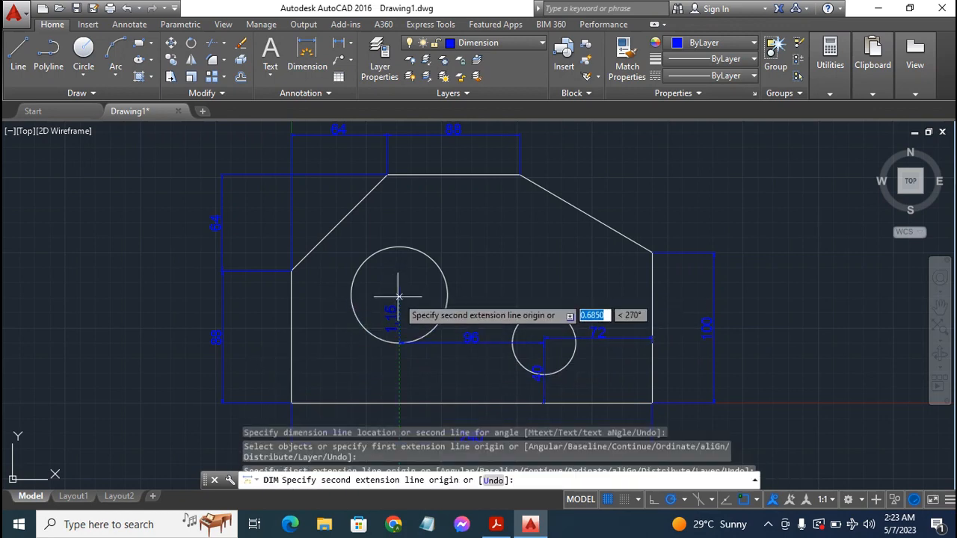
left_click(399, 403)
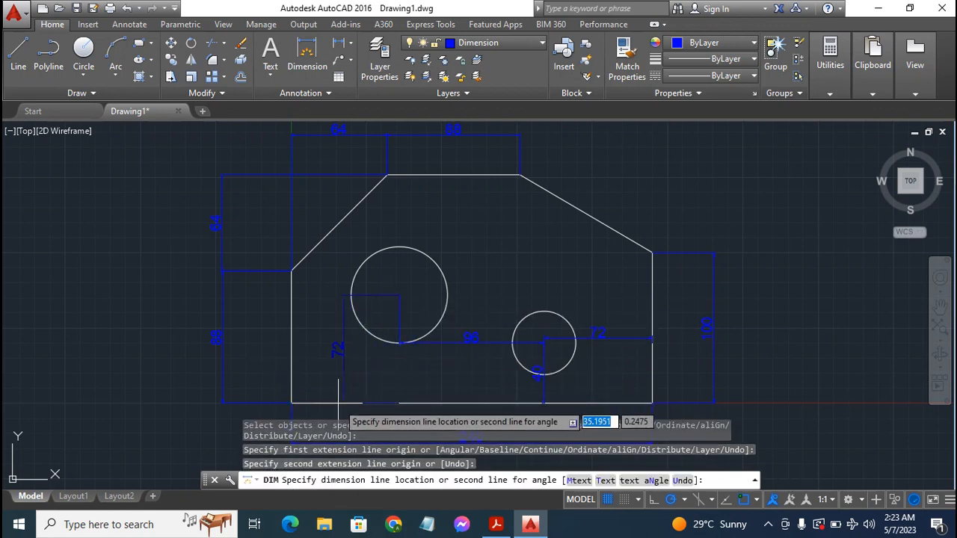
left_click(270, 397)
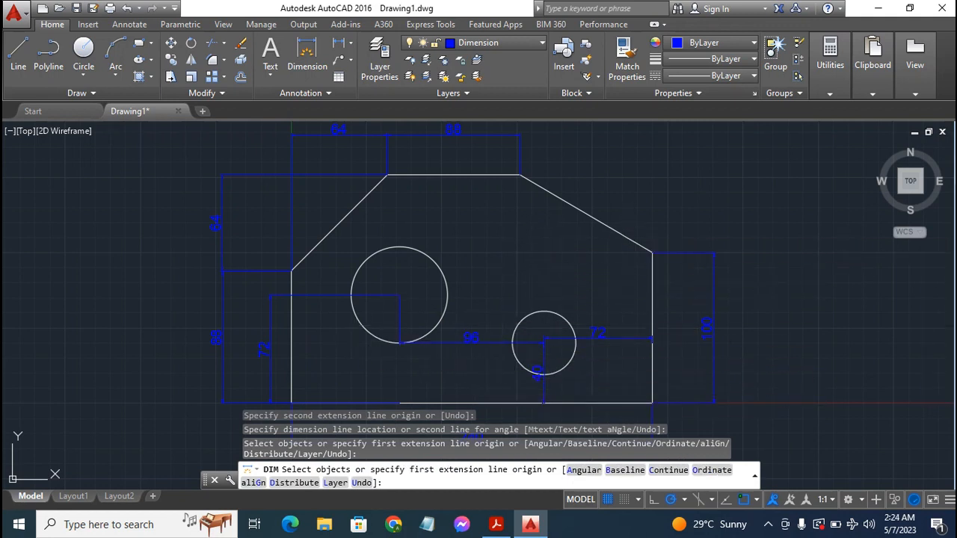
key("Escape")
key("Escape")
key("Escape")
key("Escape")
key("ctrl+a")
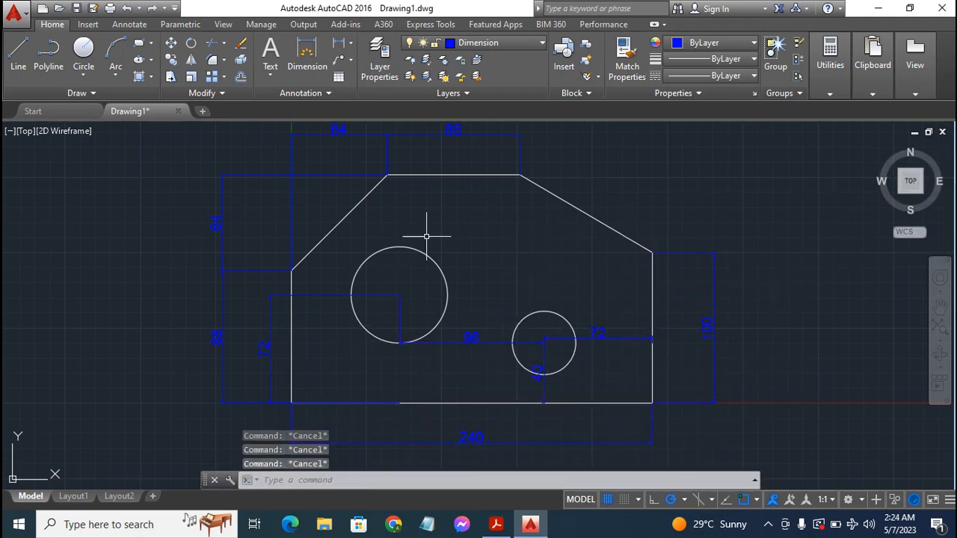
key("Escape")
key("ctrl+a")
key("Escape")
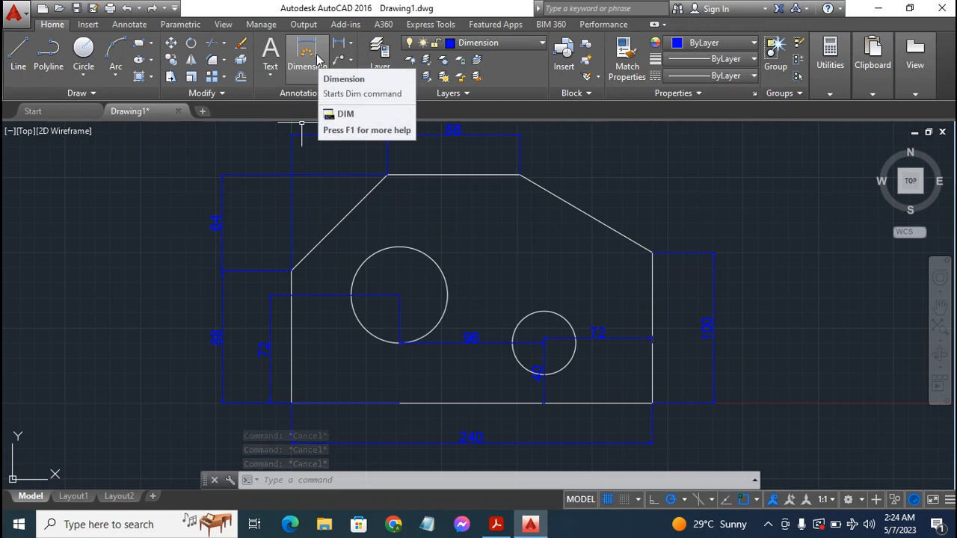
Turn off object snap and dimension the small circle's diameter, placing the text outside the plate beyond the upper-right sloped edge
left_click(318, 62)
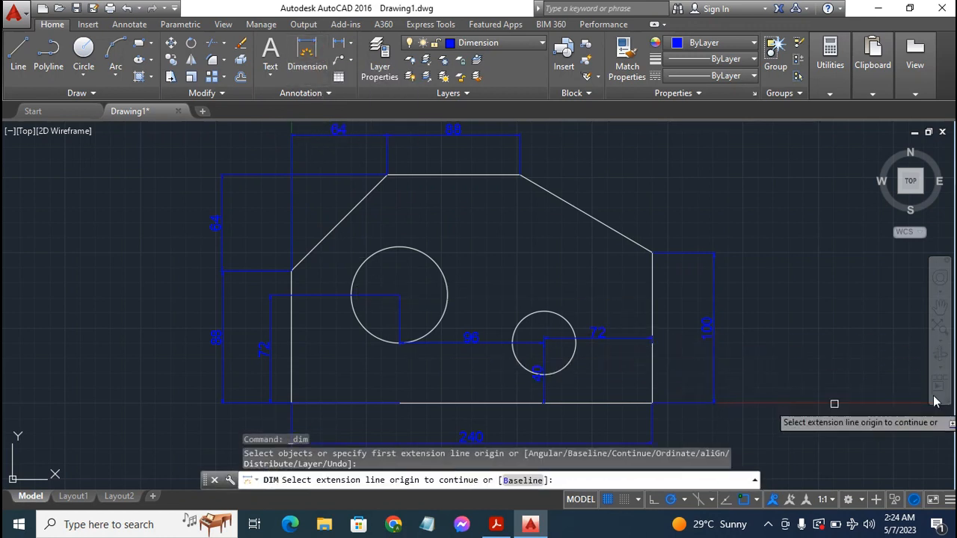
left_click(747, 505)
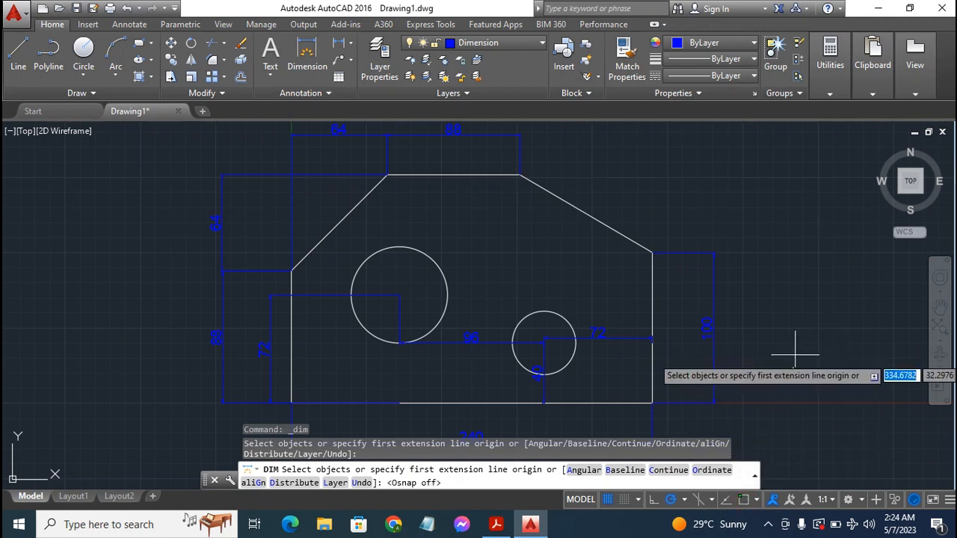
left_click(745, 501)
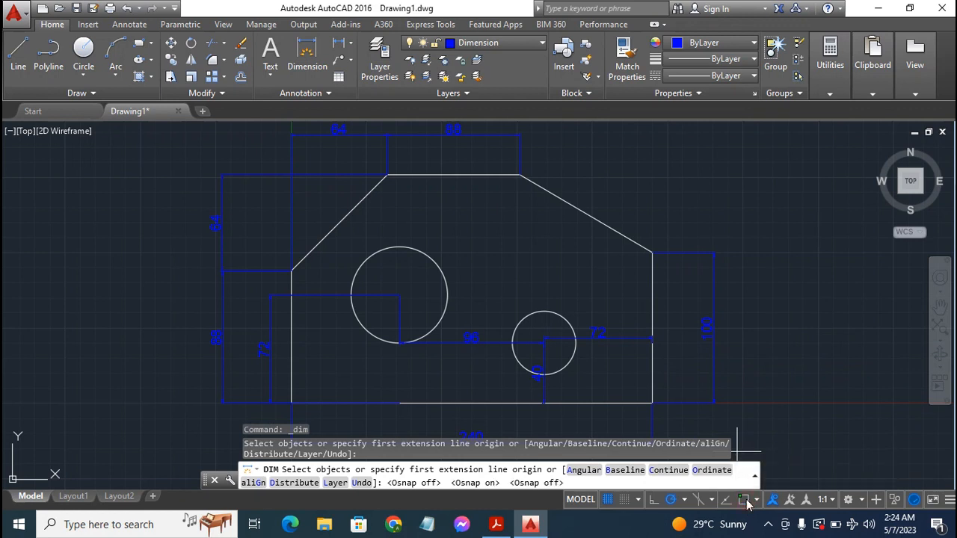
left_click(562, 317)
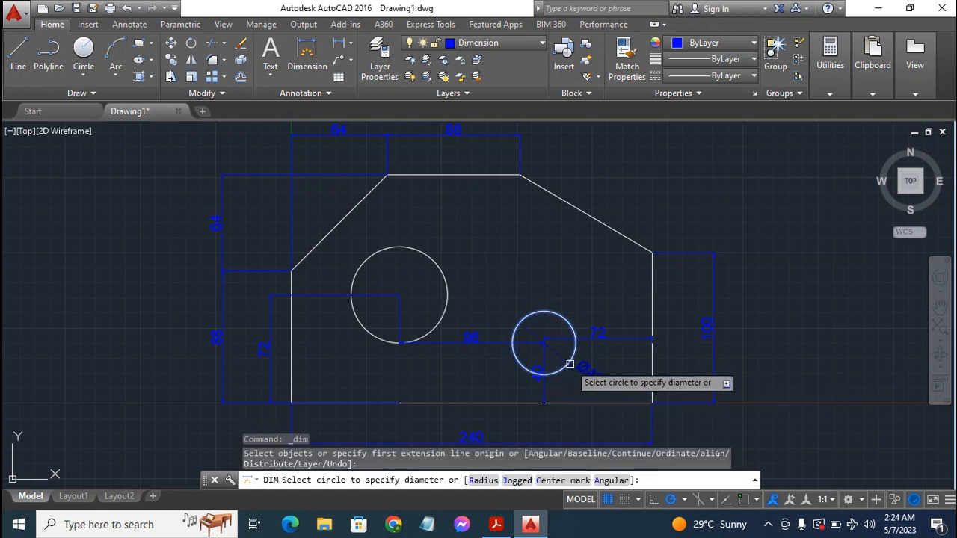
left_click(561, 312)
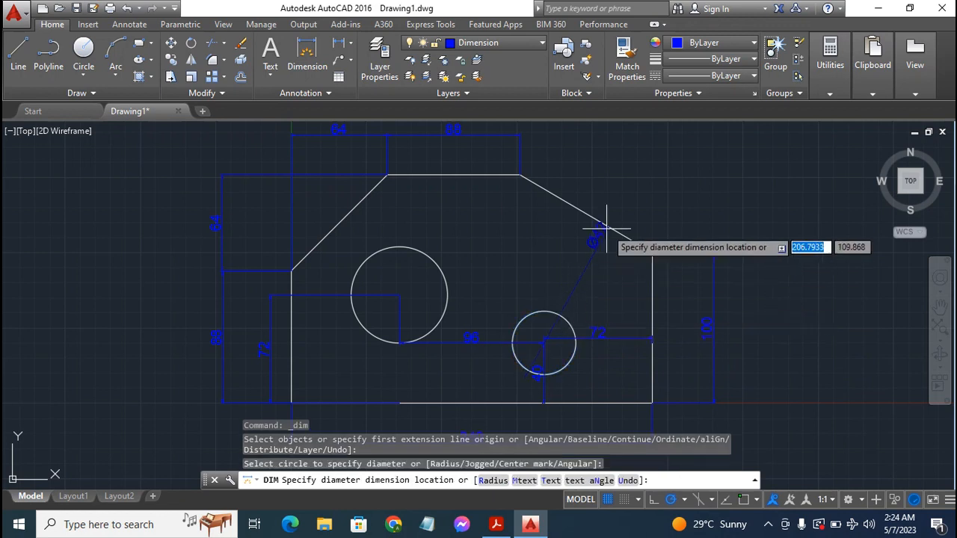
left_click(630, 173)
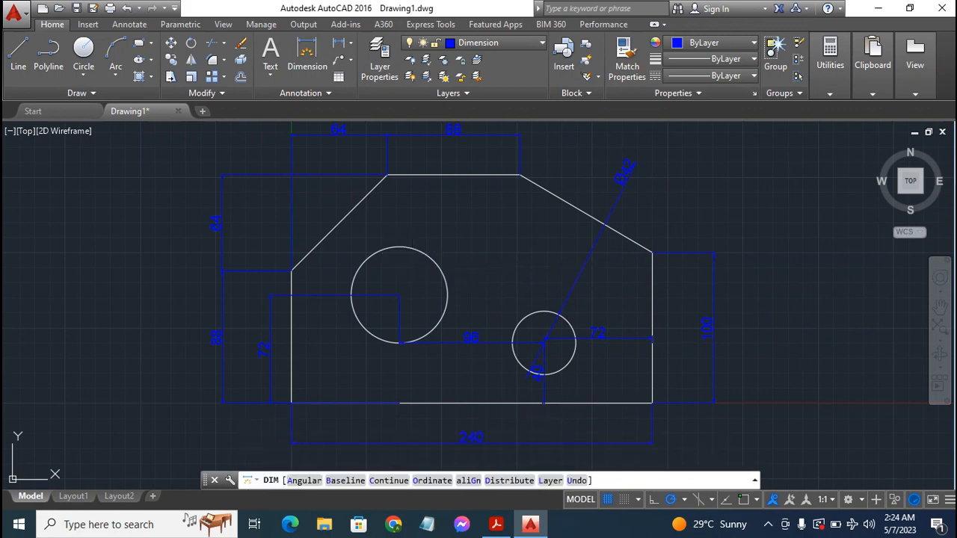
Dimension the large circle's diameter, placing the text above the plate near the top edge's right corner, and end the command
left_click(437, 269)
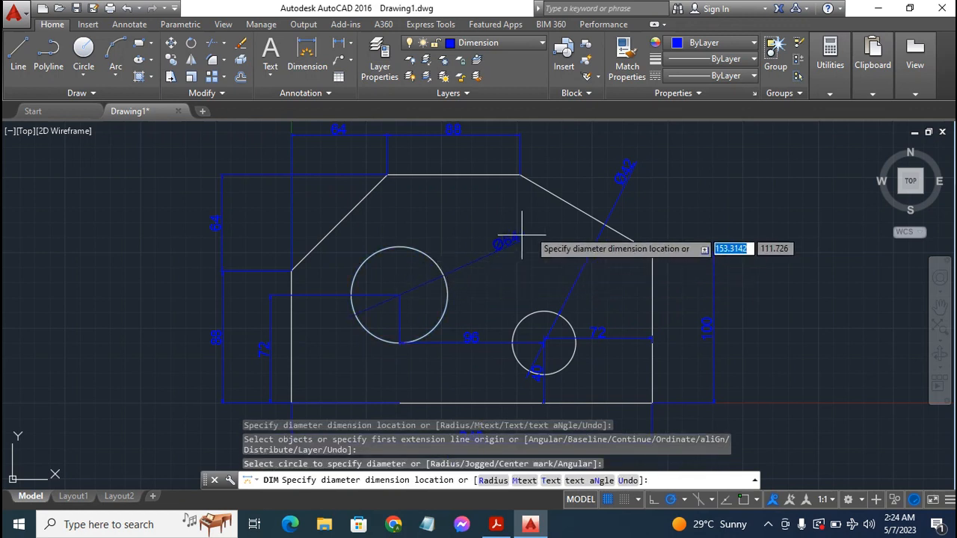
left_click(574, 138)
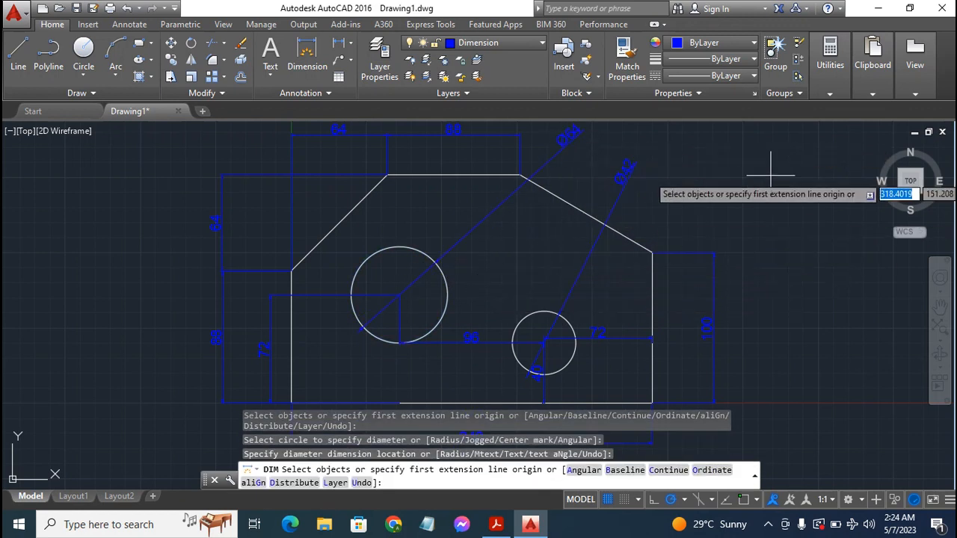
key("Escape")
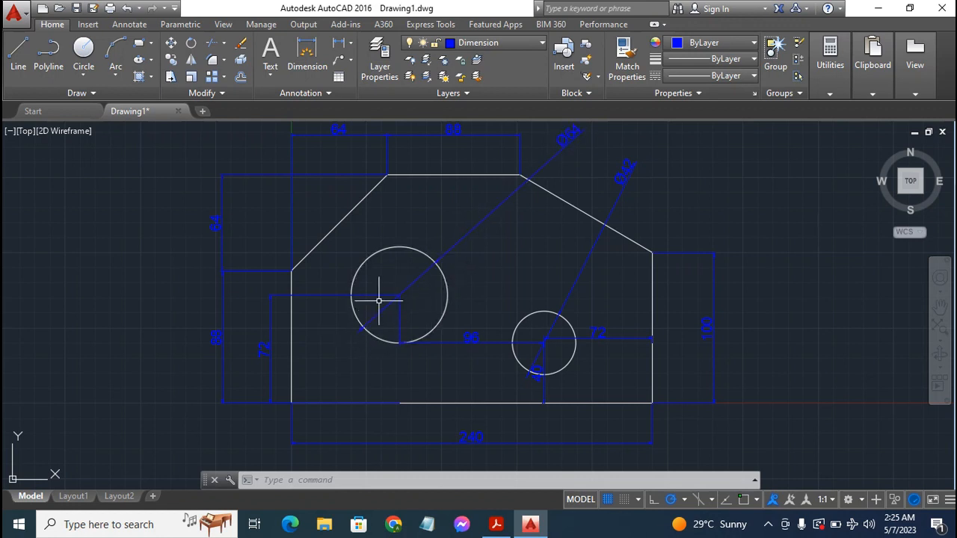
Modify the ISO-25 dimension style so that no dimension line is drawn between the extension lines, and close the style manager
left_click(310, 93)
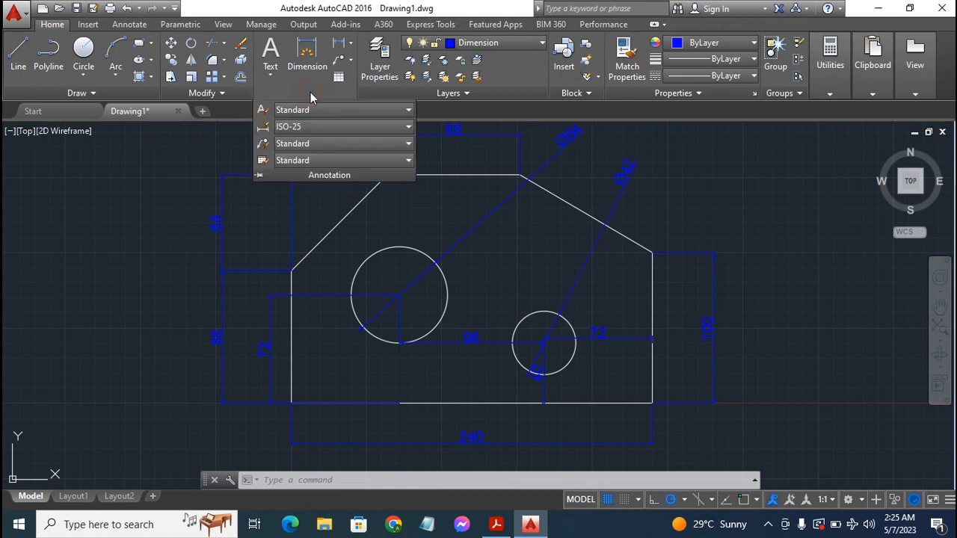
left_click(267, 129)
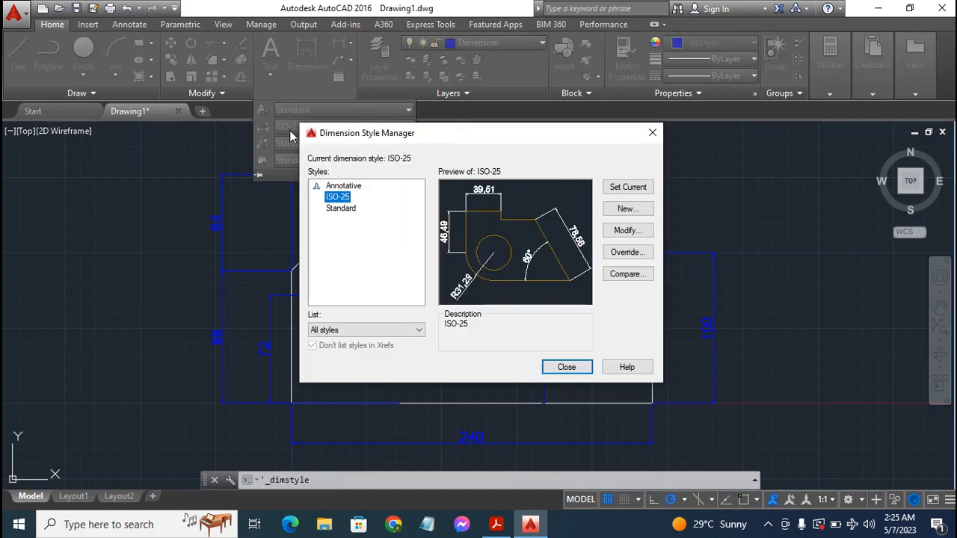
left_click(626, 232)
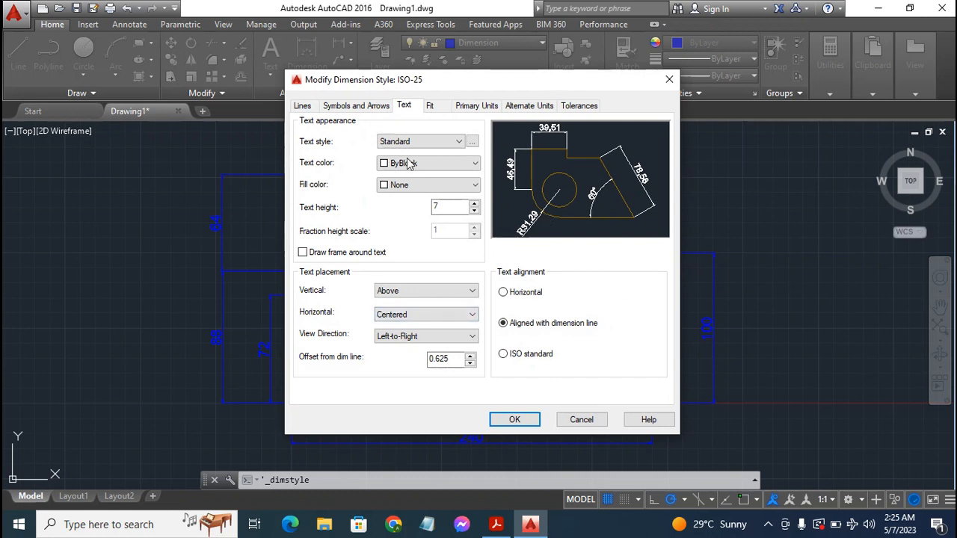
left_click(301, 107)
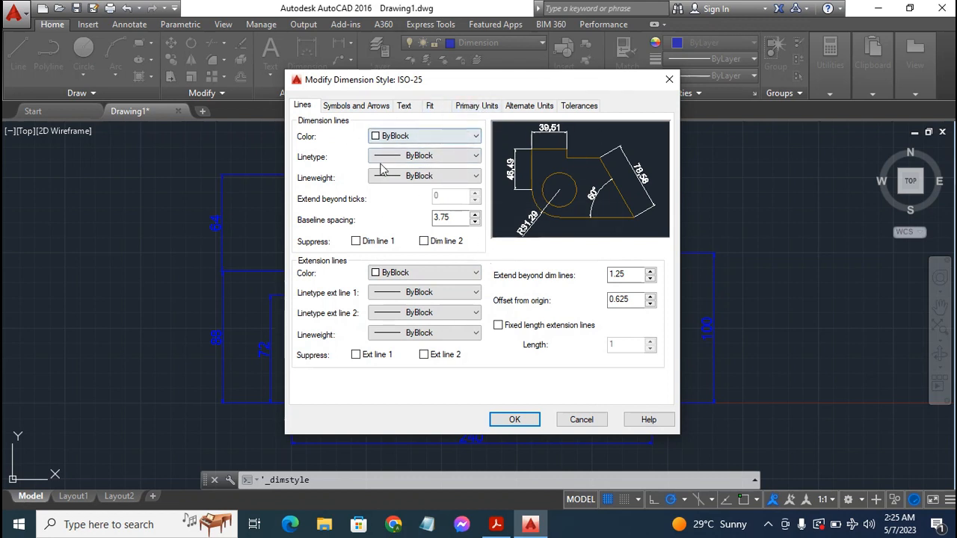
left_click(429, 106)
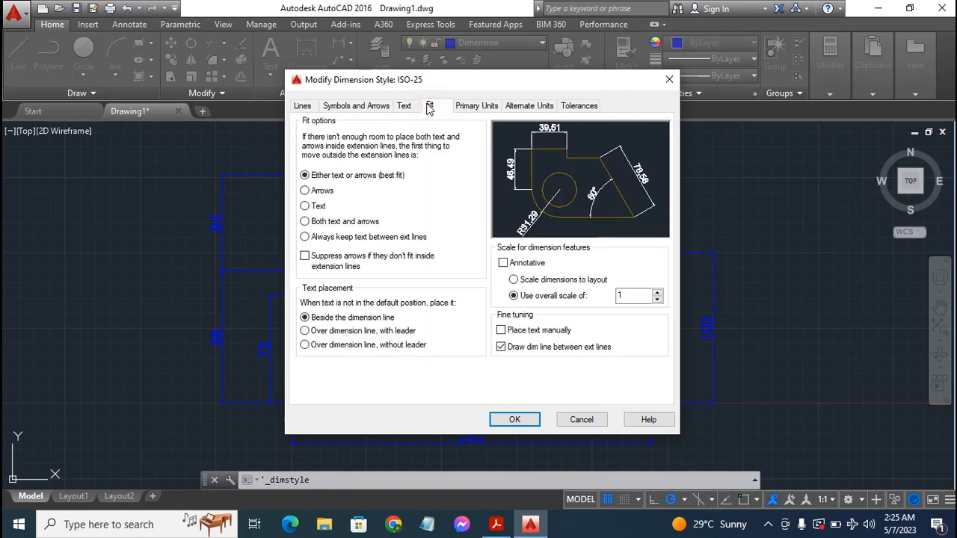
left_click(501, 347)
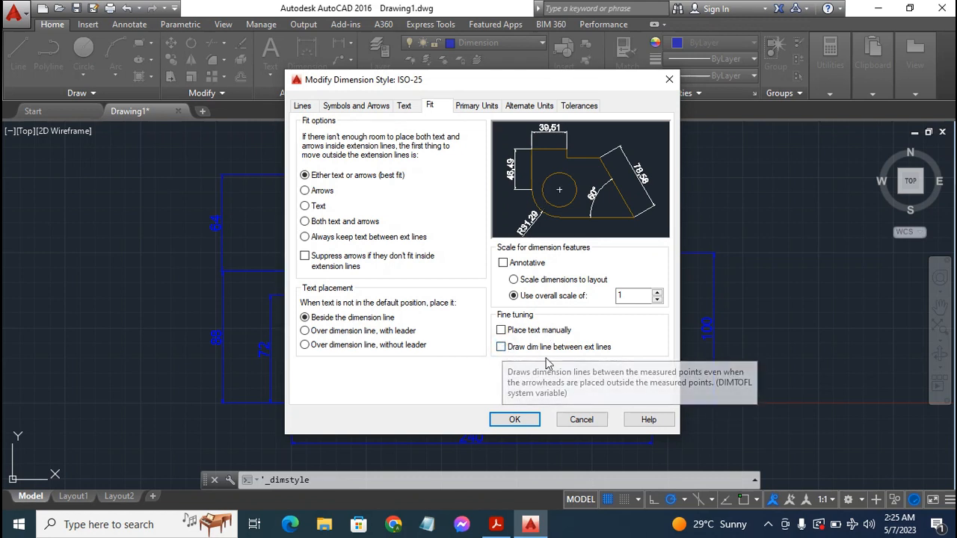
left_click(512, 421)
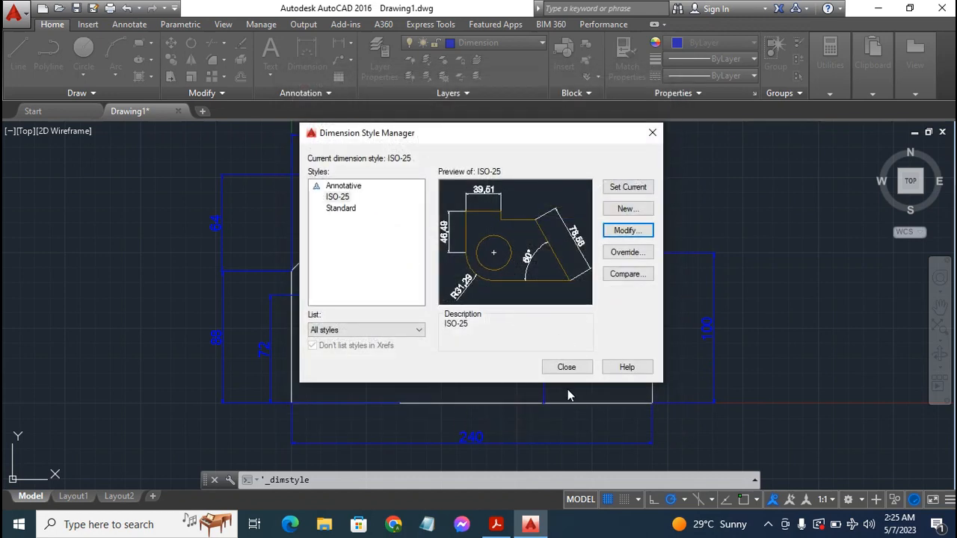
left_click(567, 367)
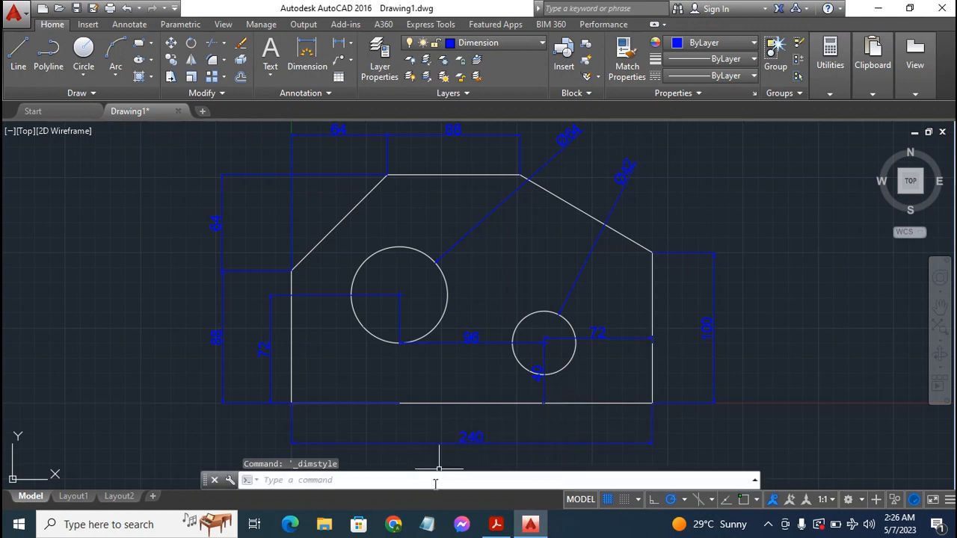
Switch to Acrobat Reader to compare the dimensions with the Exercise 6 drawing, and return to AutoCAD
left_click(496, 526)
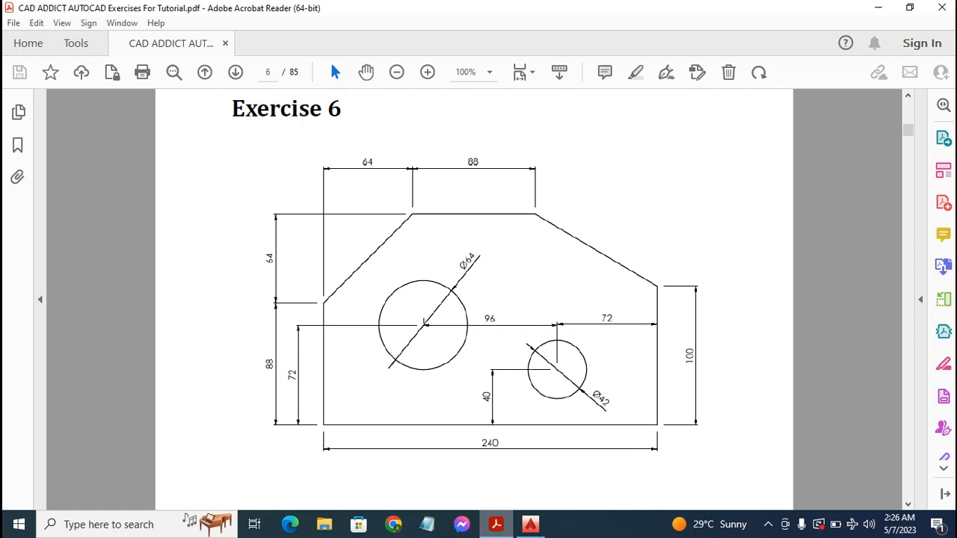
left_click(531, 524)
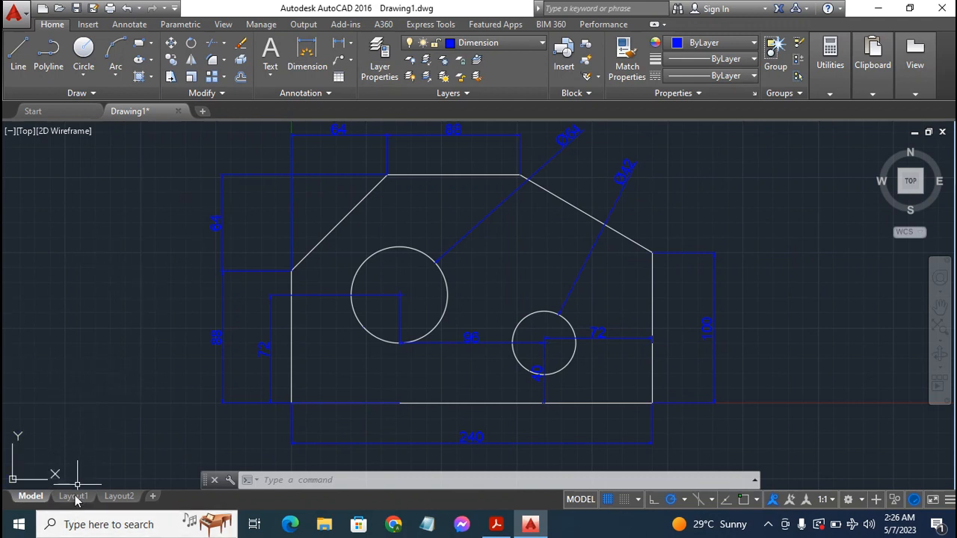
Open Layout1, turn off the grid inside its viewport's model space, and return to paper space
mouse_move(90, 501)
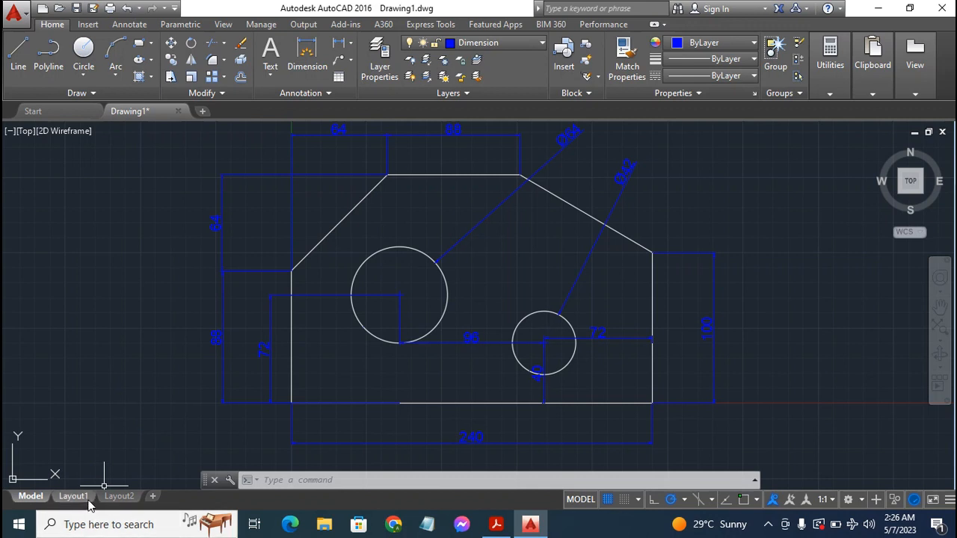
mouse_move(69, 499)
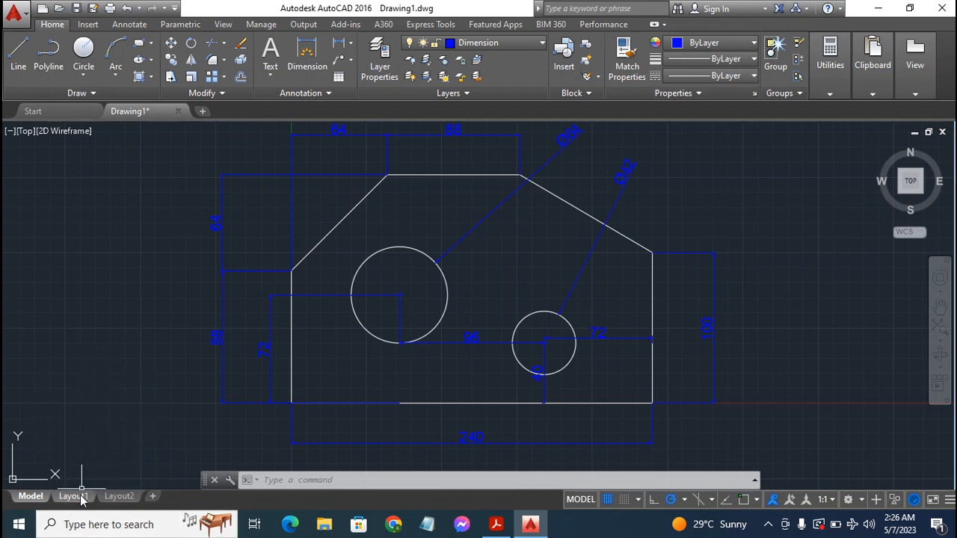
left_click(78, 497)
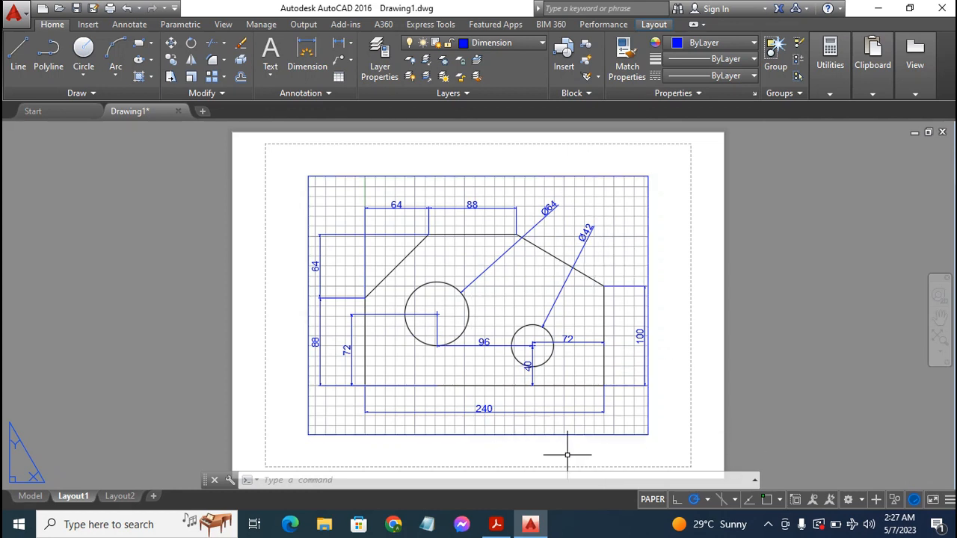
left_click(650, 500)
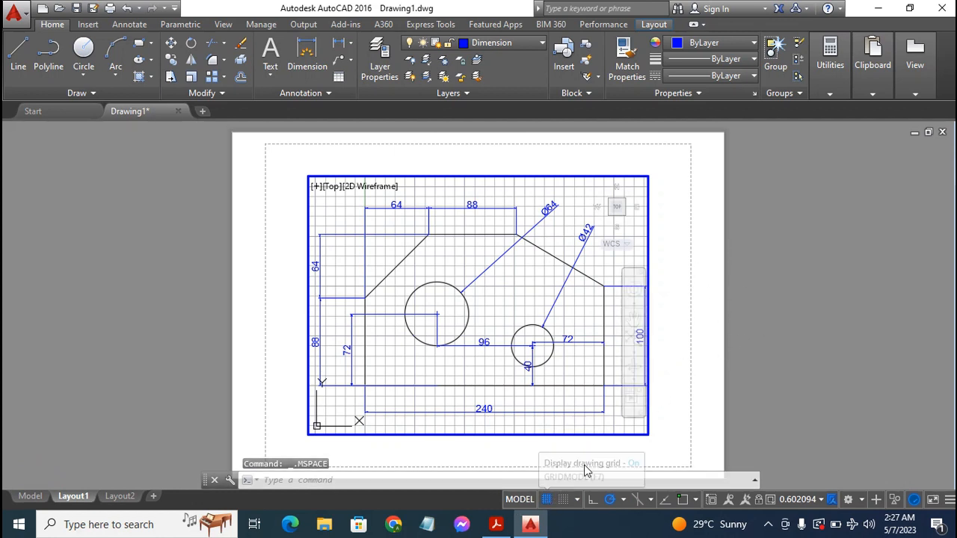
left_click(548, 499)
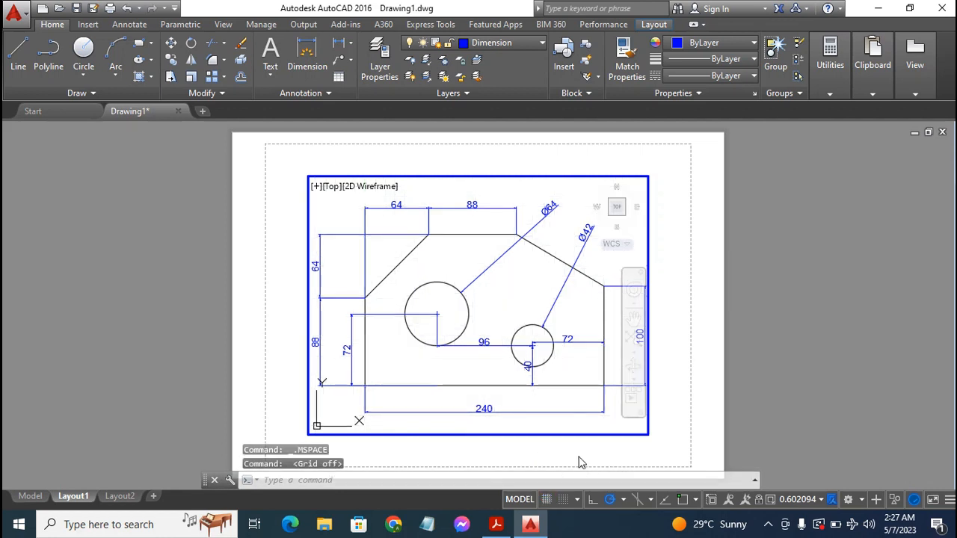
left_click(527, 499)
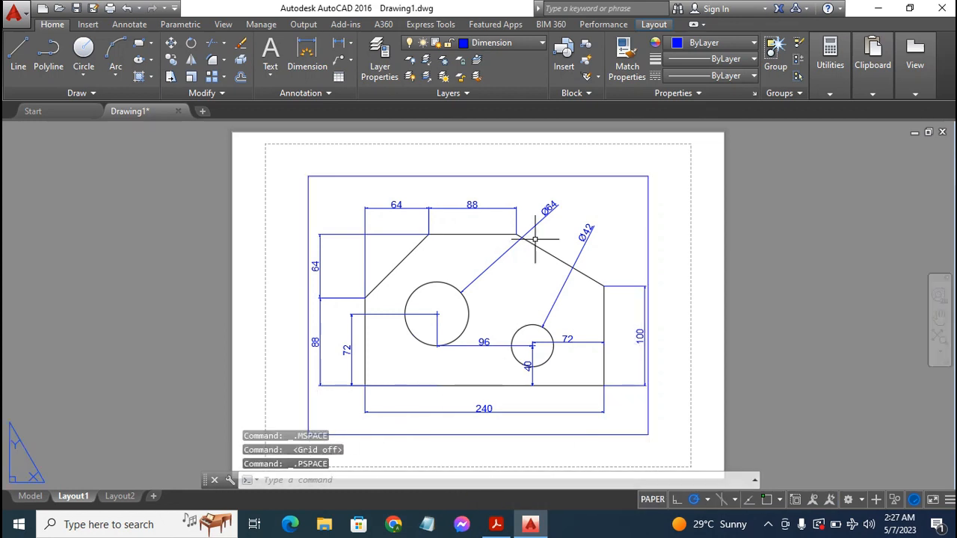
Enlarge the Layout1 viewport by stretching its upper-right corner outward and its upper-left corner toward the sheet's left side
left_click(606, 177)
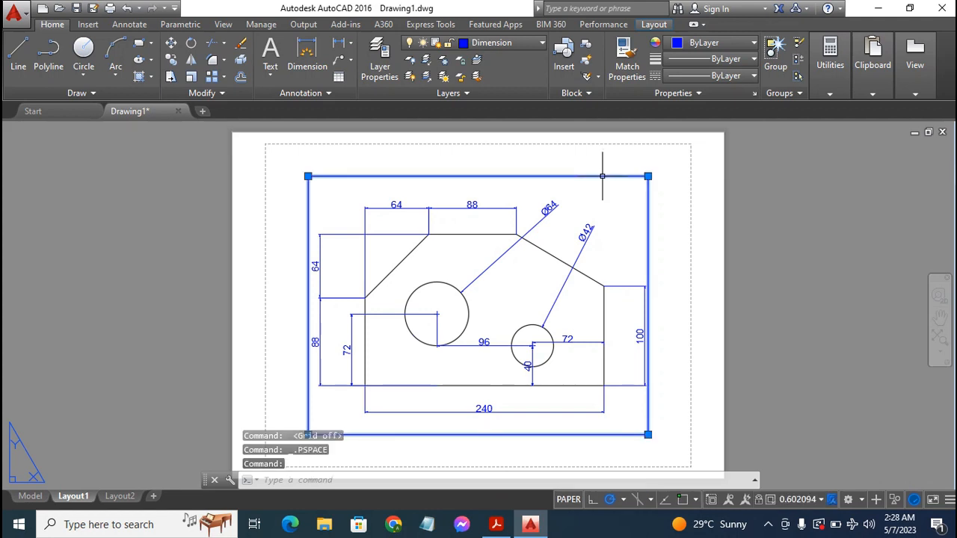
left_click(648, 176)
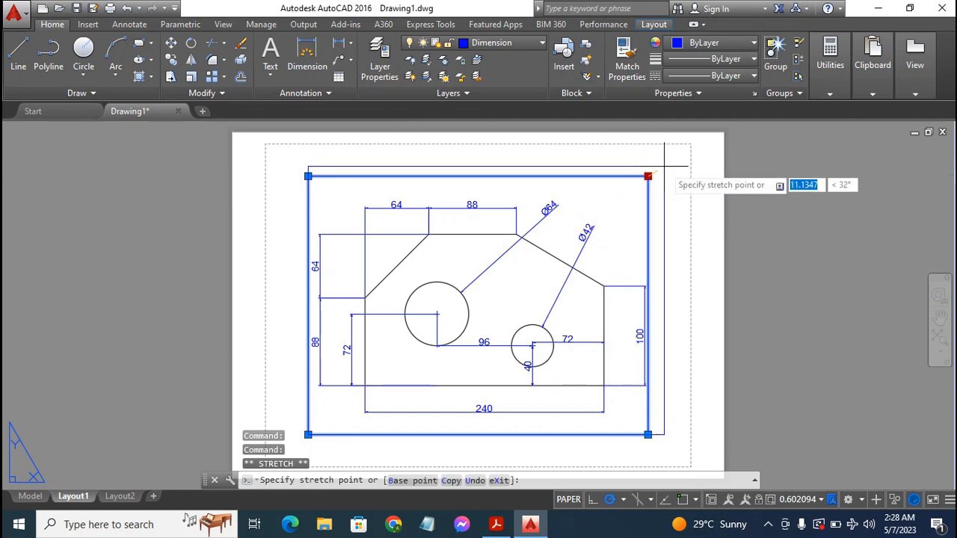
left_click(666, 164)
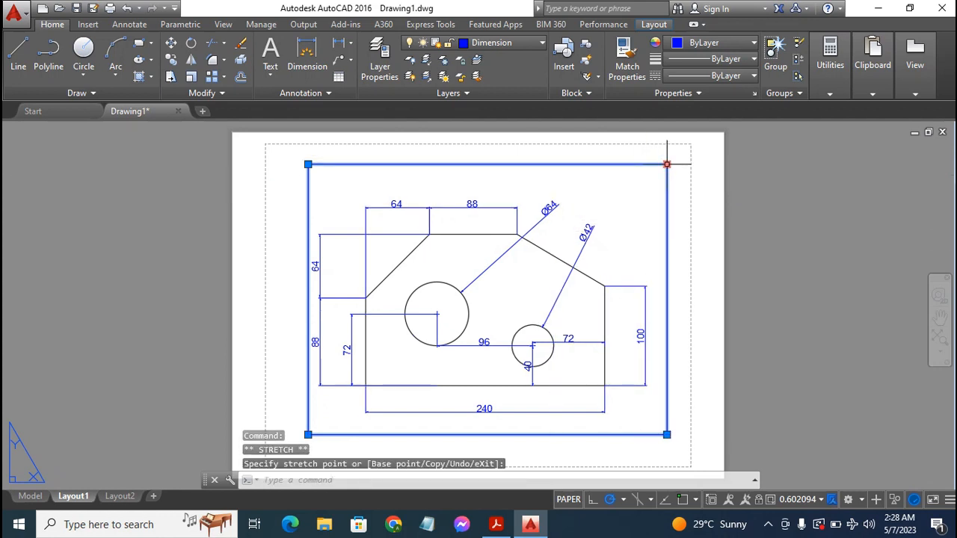
left_click(308, 164)
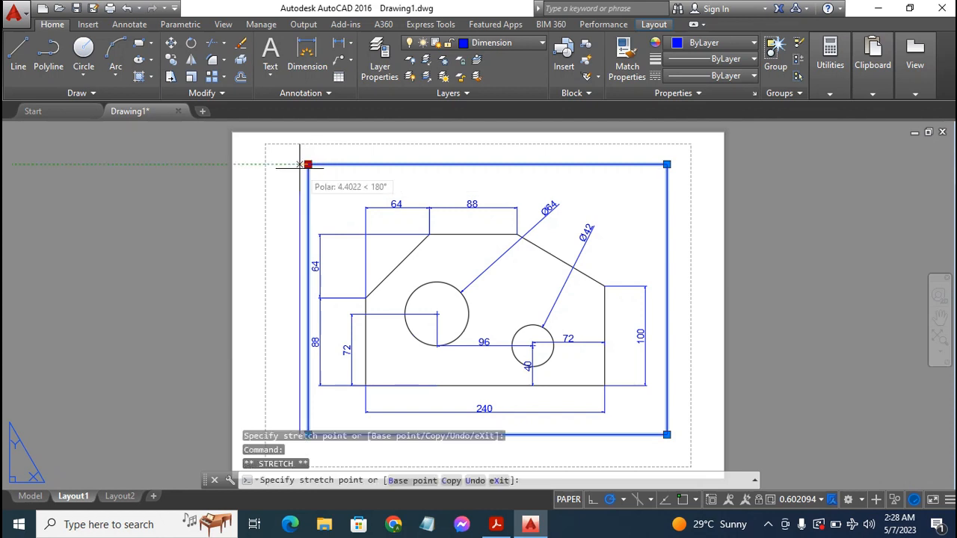
left_click(291, 164)
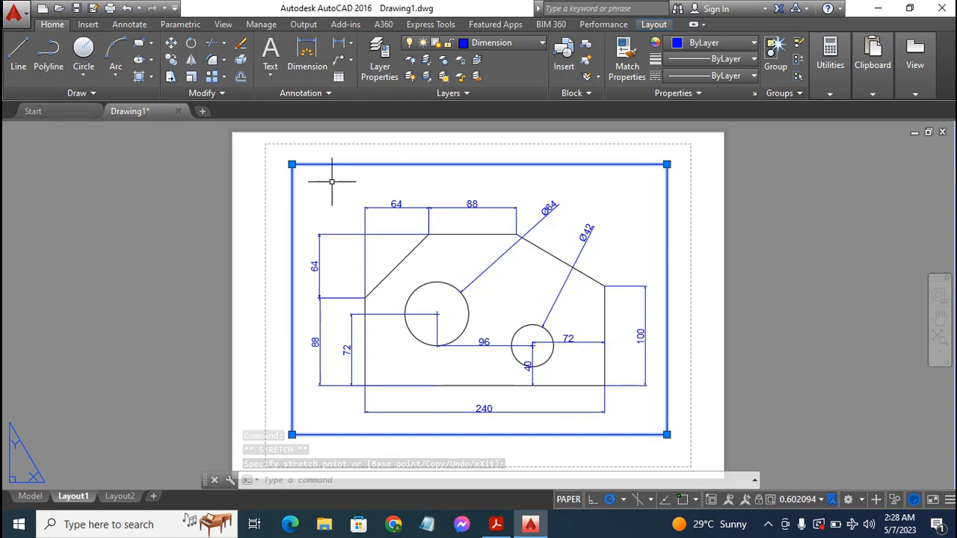
Delete the selected viewport from Layout1, leaving the paper sheet empty
key("Delete")
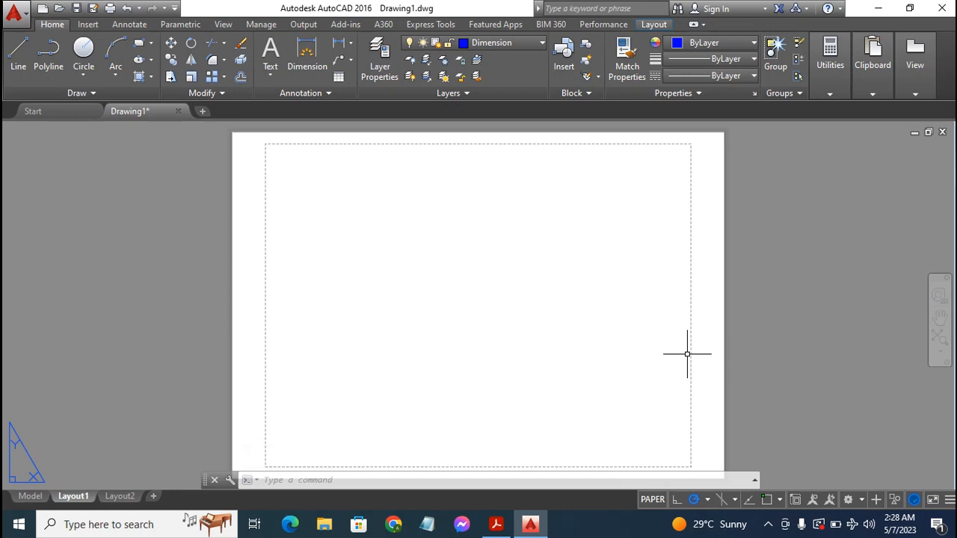
left_click(940, 318)
left_click_drag(596, 302, 599, 297)
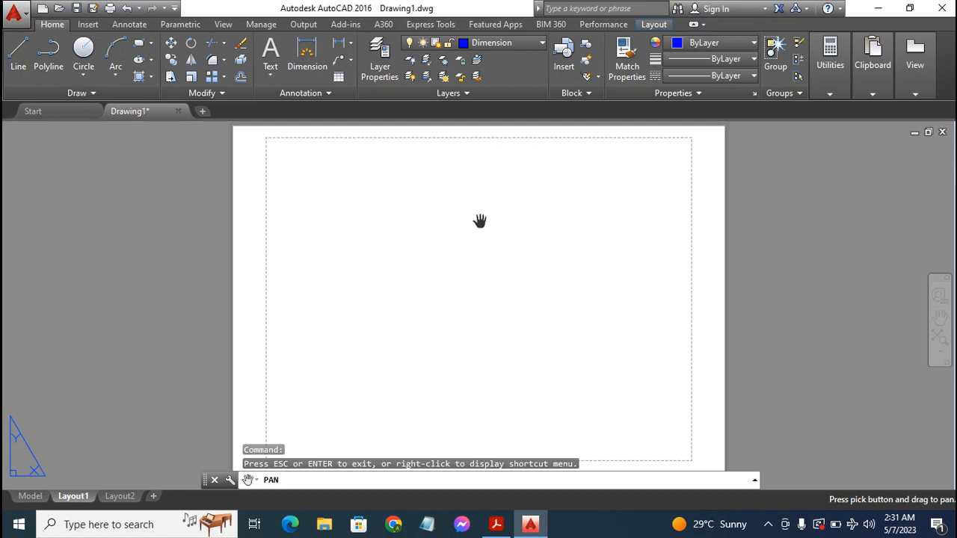
key("Escape")
key("Delete")
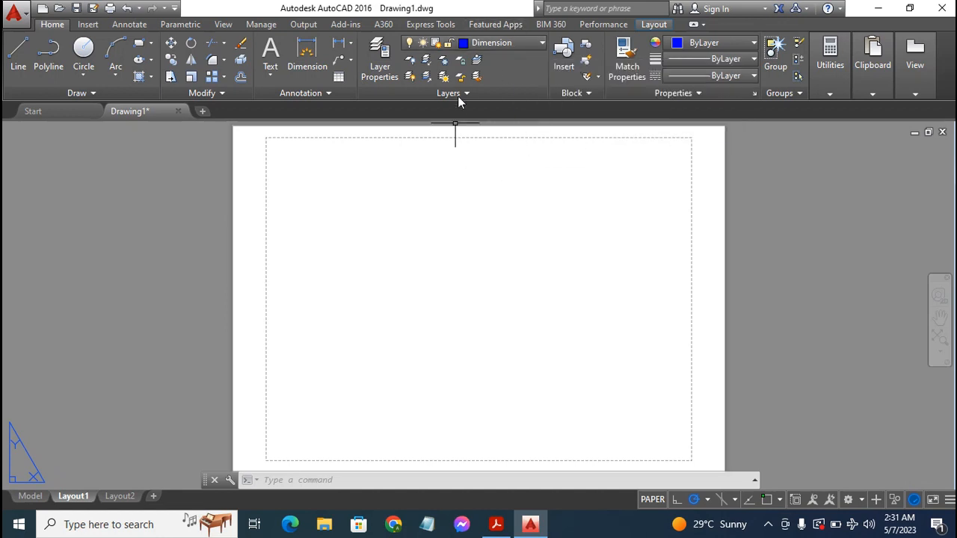
Make layer 0 current and draw a square with 10-unit sides from the paper sheet's upper-left corner using Line
left_click(486, 43)
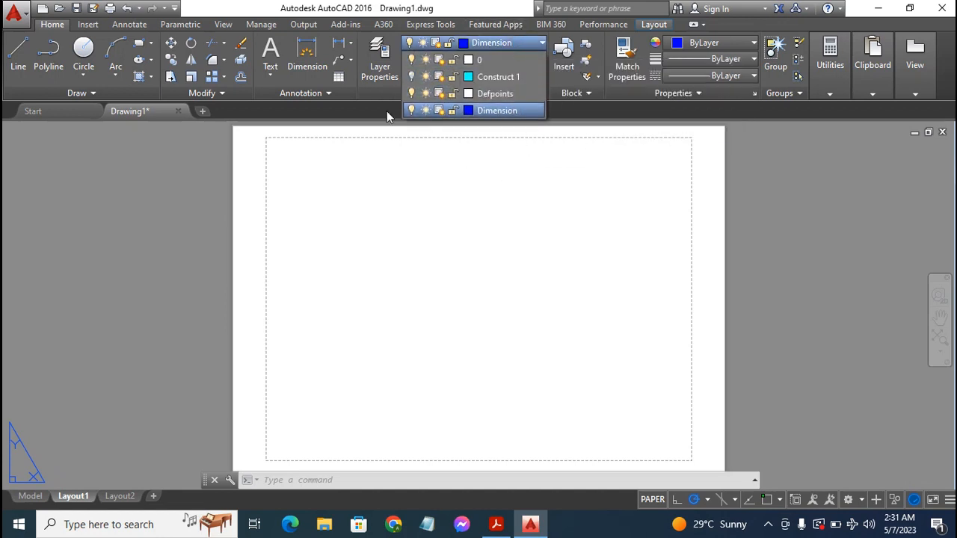
left_click(494, 60)
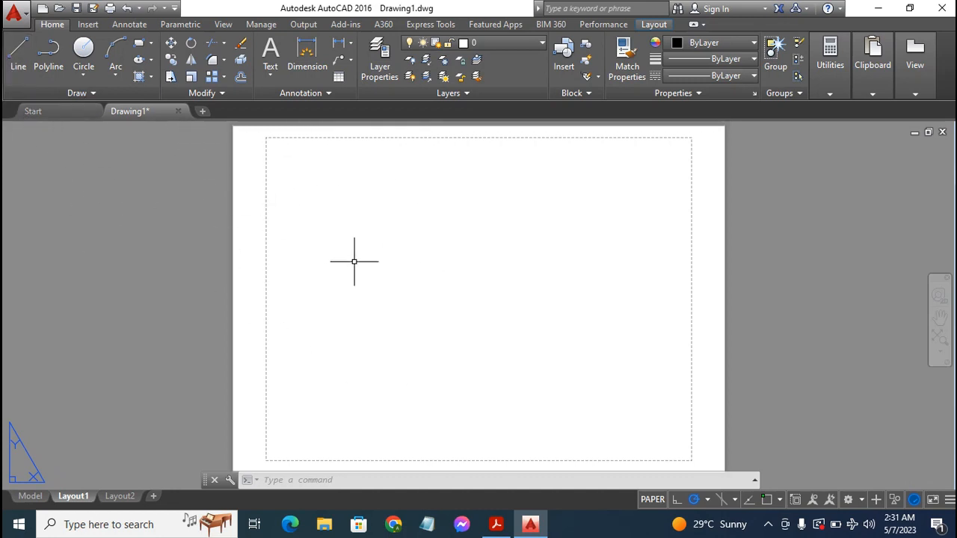
left_click(19, 45)
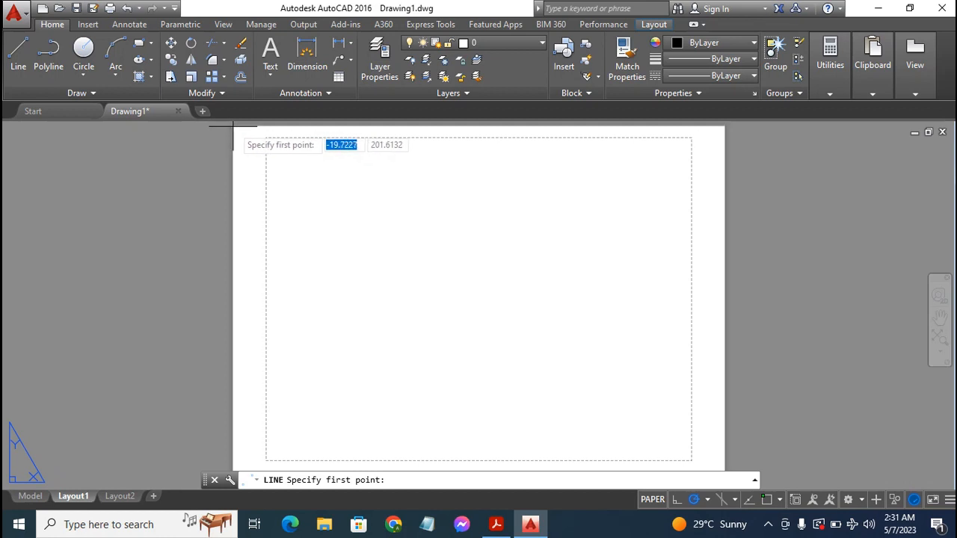
left_click(233, 127)
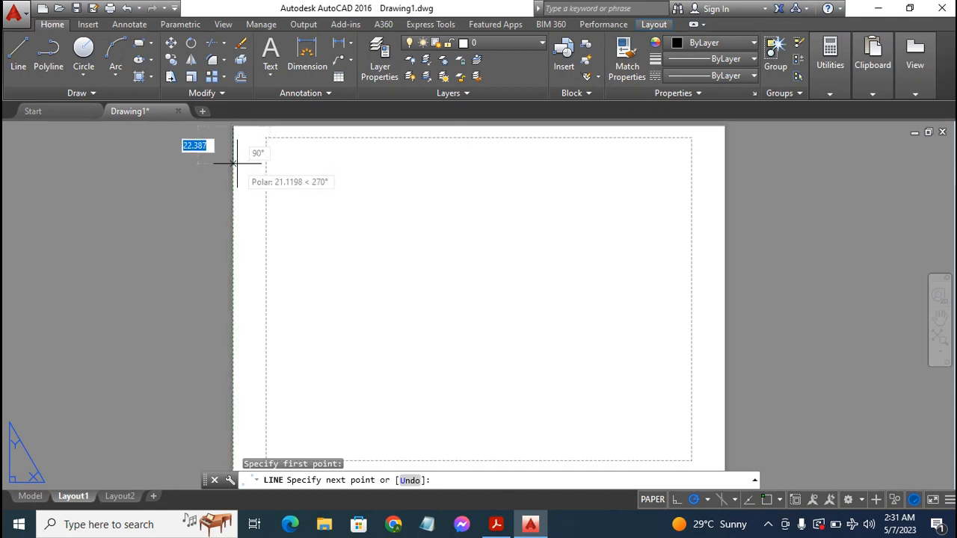
type("1")
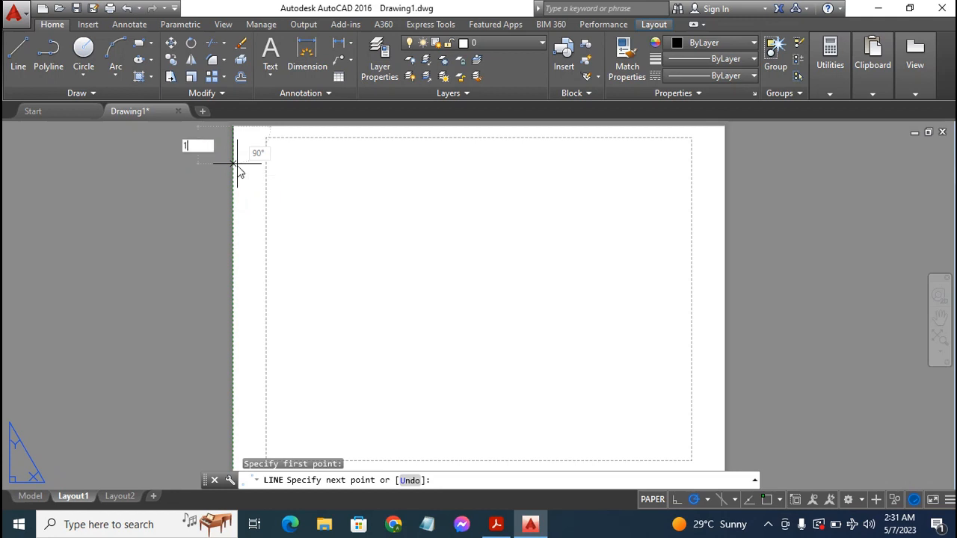
type("0")
key("Return")
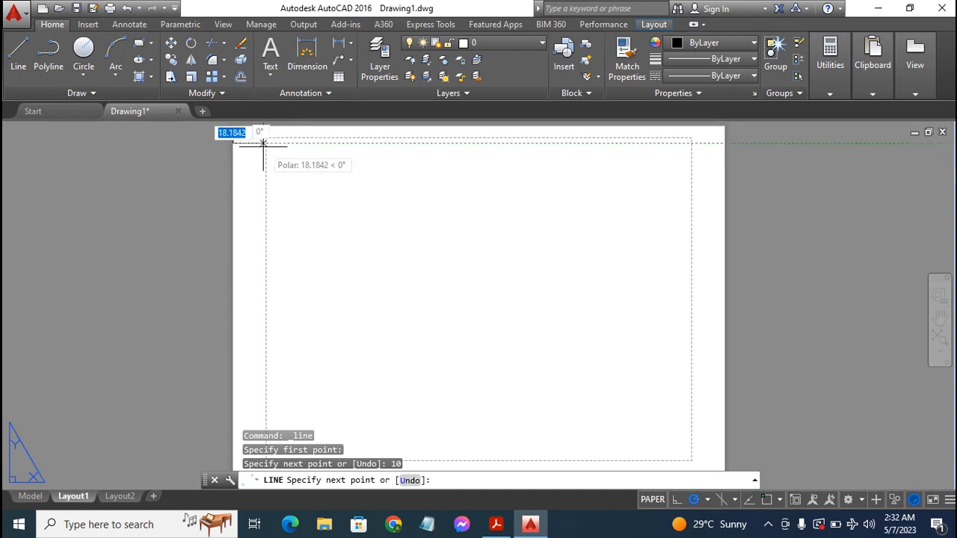
type("10")
key("Return")
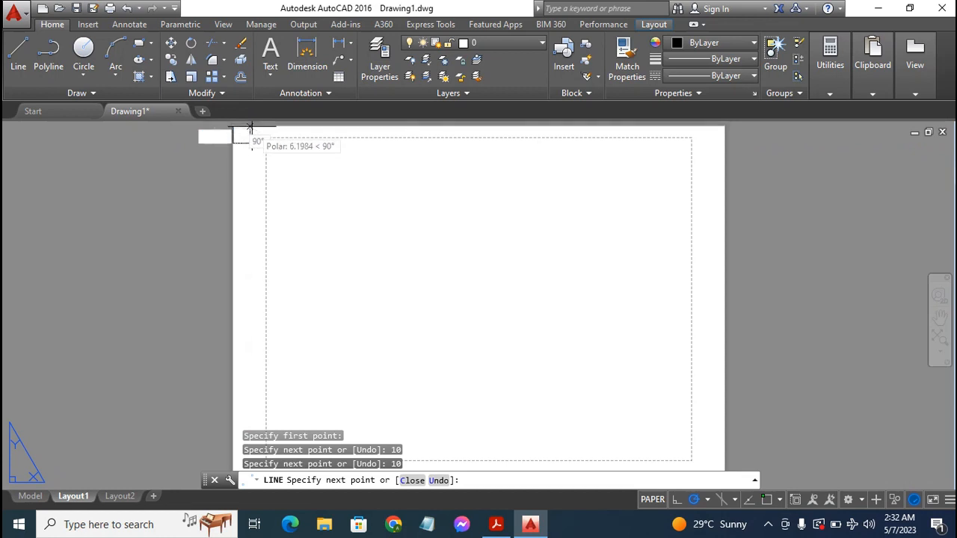
type("10")
key("Return")
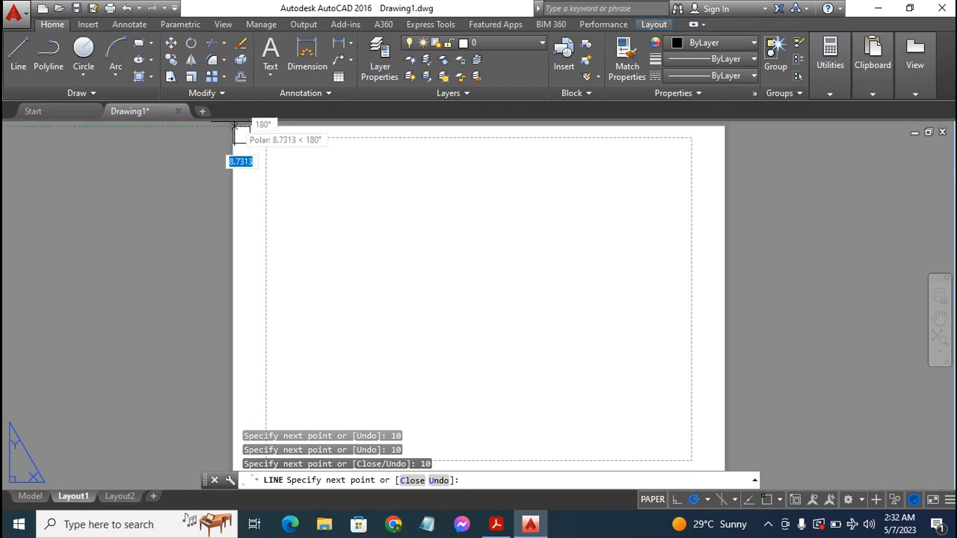
type("10")
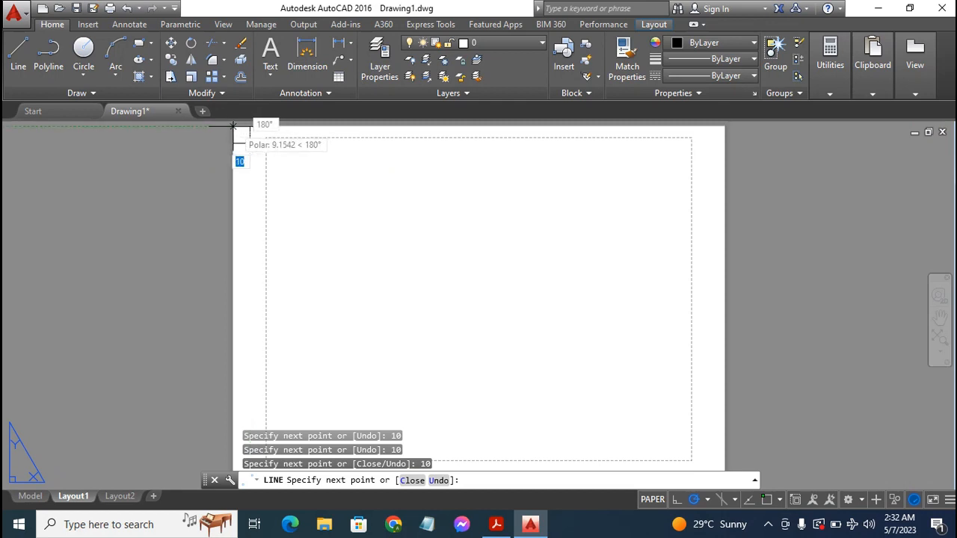
type("10")
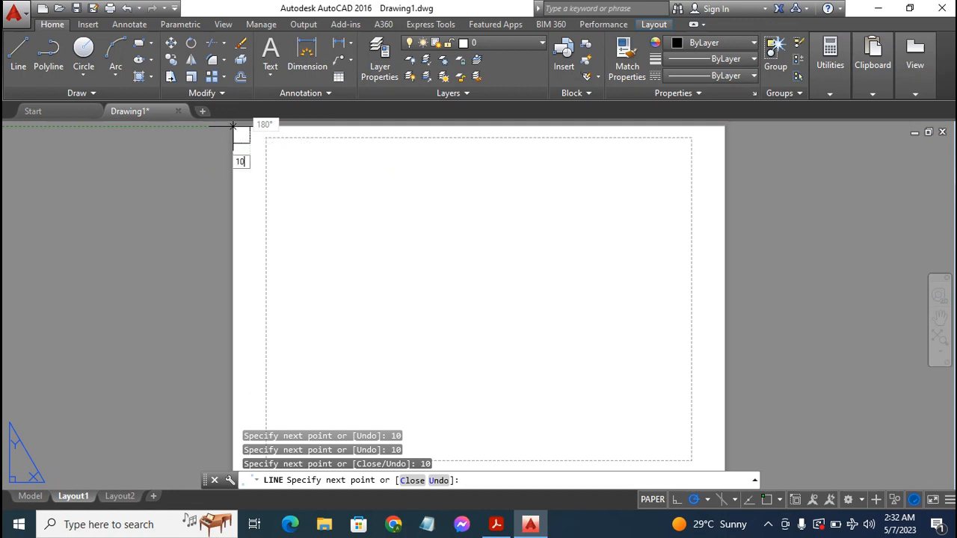
key("Return")
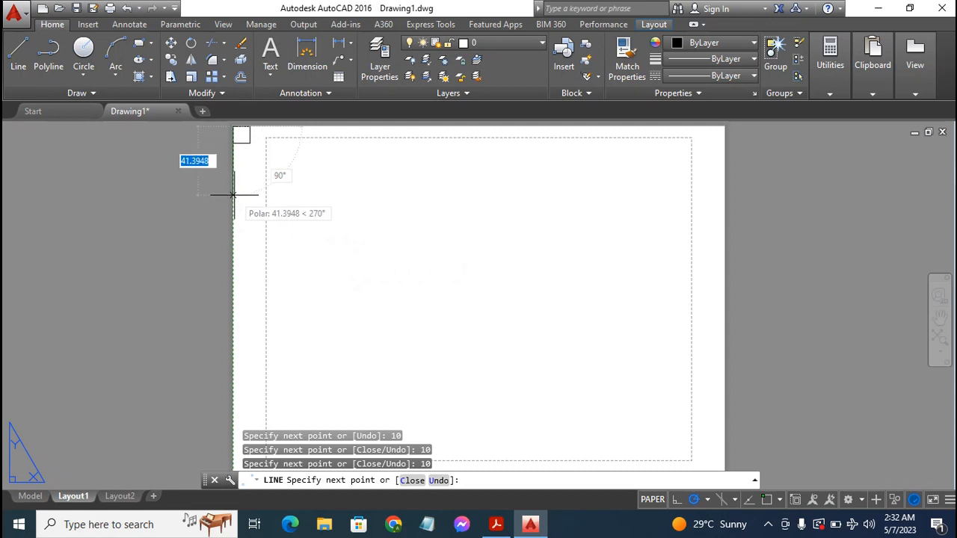
Copy the 10-unit square from its upper-right corner to the paper sheet's upper-right corner
key("Escape")
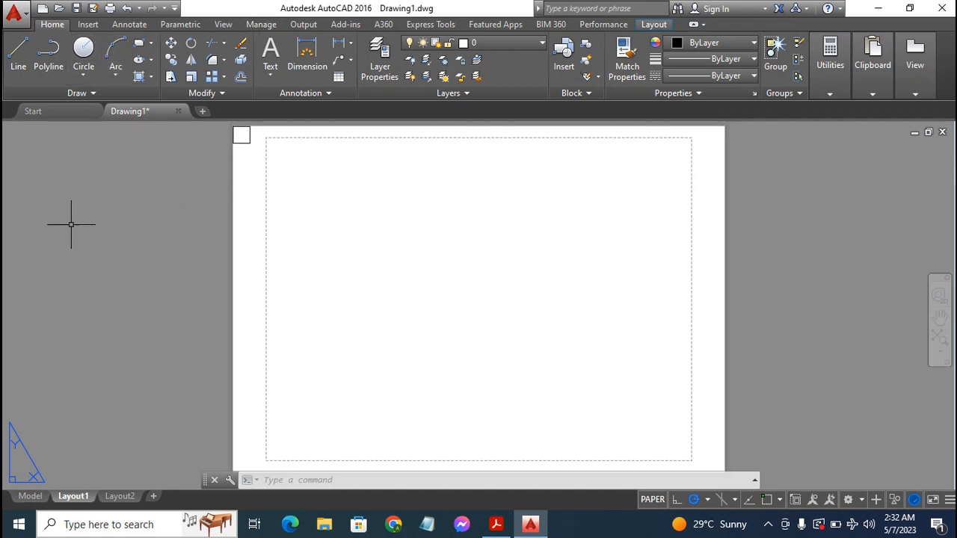
left_click(176, 59)
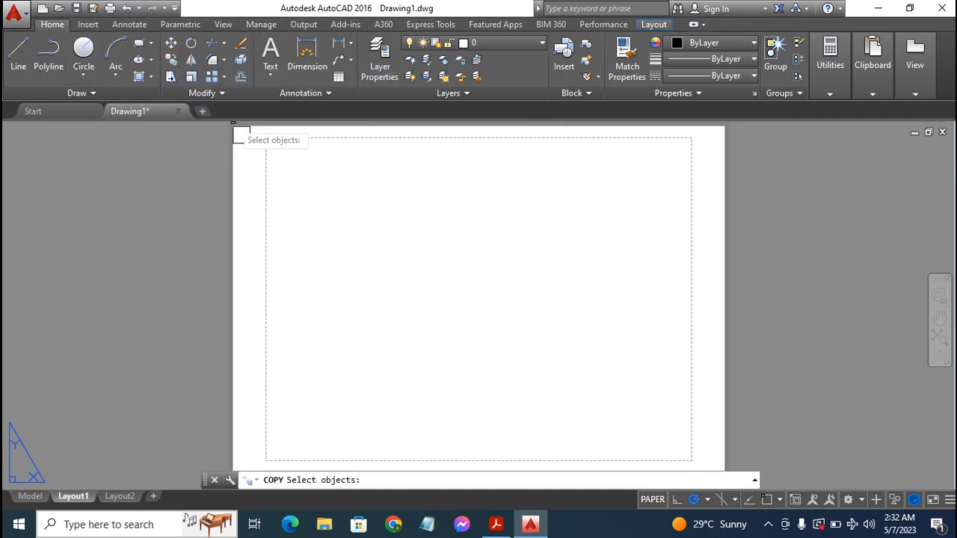
left_click(222, 125)
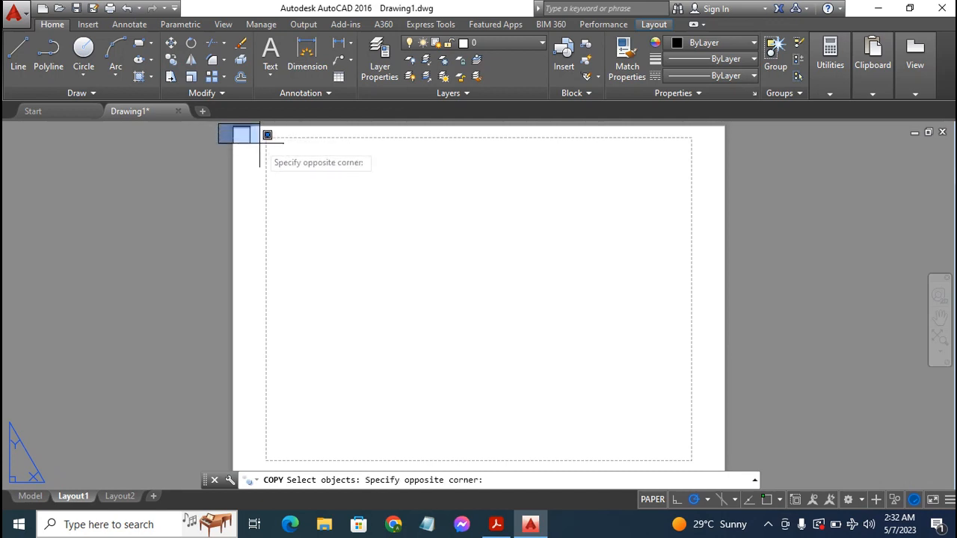
left_click(263, 155)
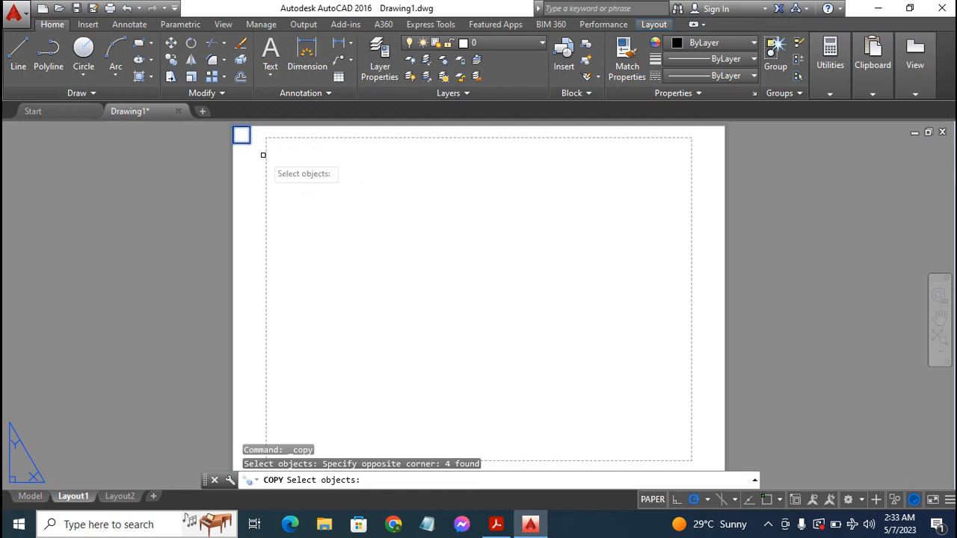
key("Return")
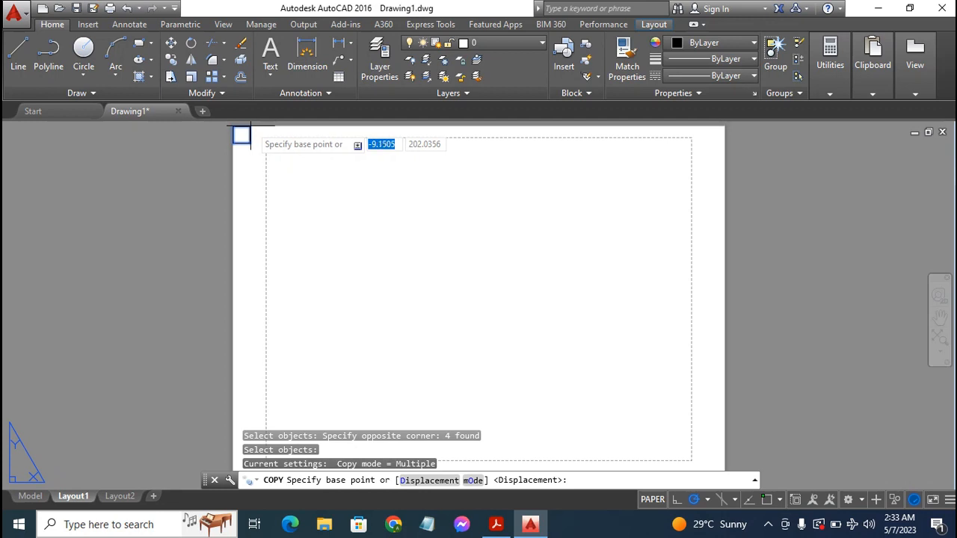
left_click(250, 127)
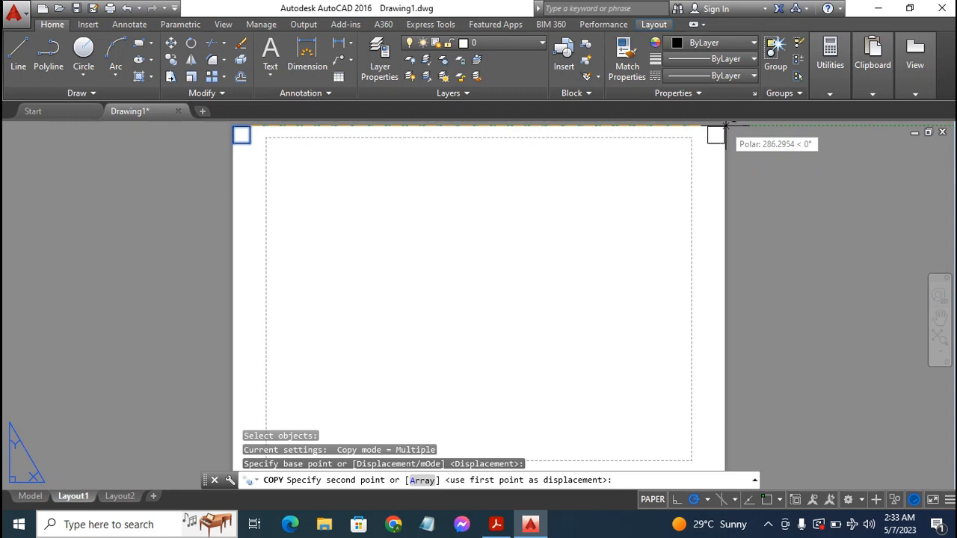
left_click(725, 124)
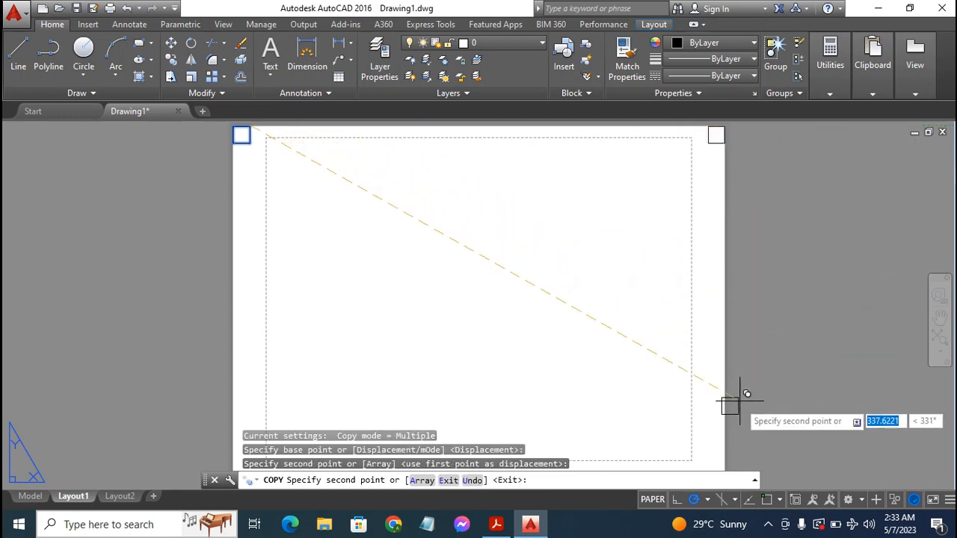
Place further copies of the square at the sheet's lower-right and lower-left corners, using its upper-right corner as base point
scroll(702, 367, "down", 2)
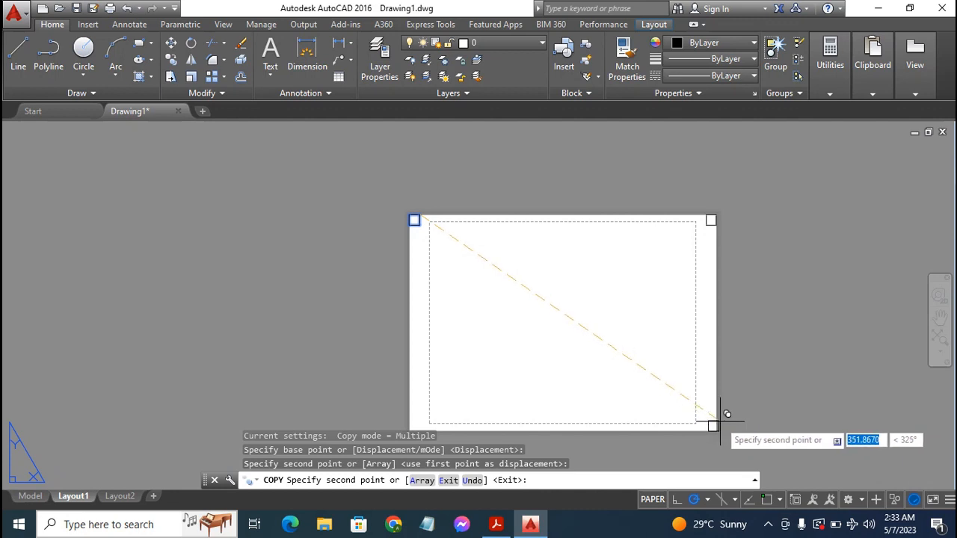
left_click(716, 421)
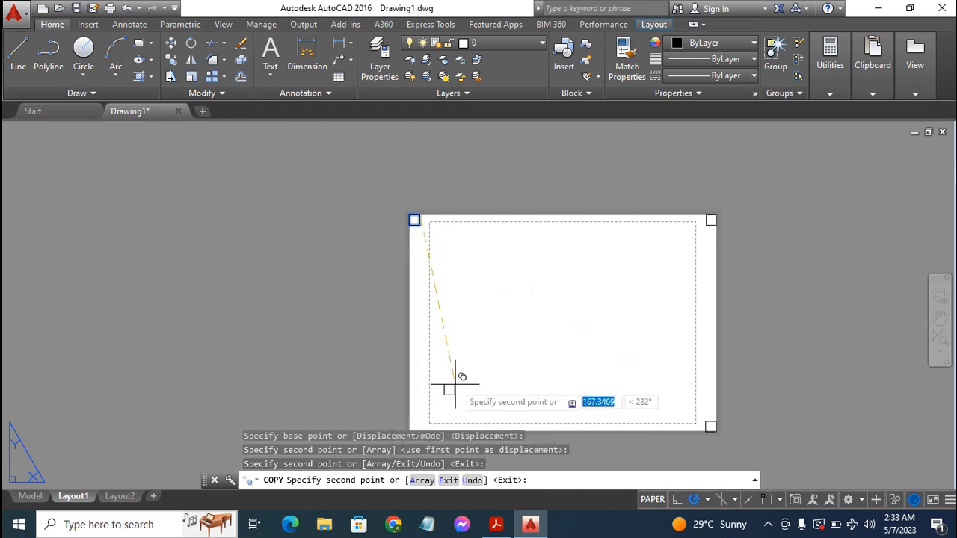
scroll(448, 386, "down", 2)
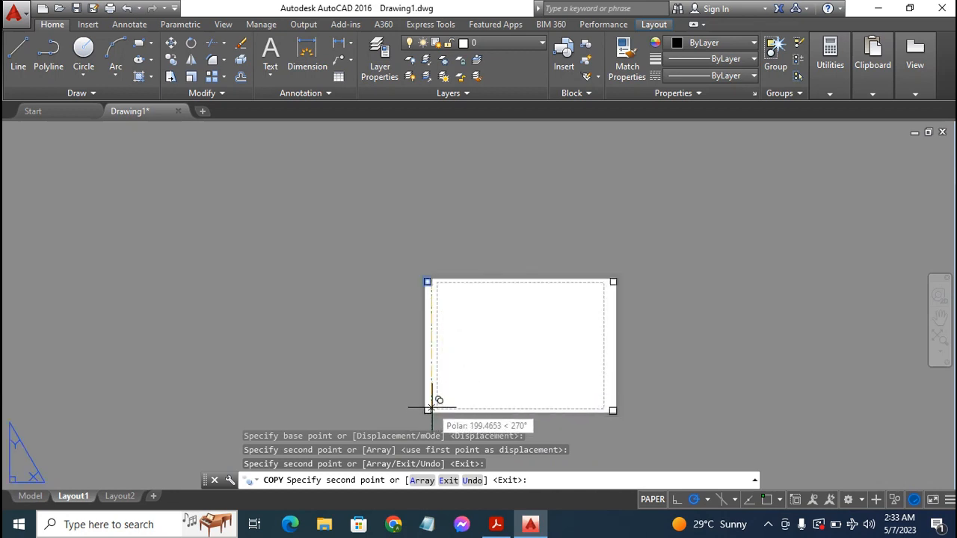
left_click(428, 407)
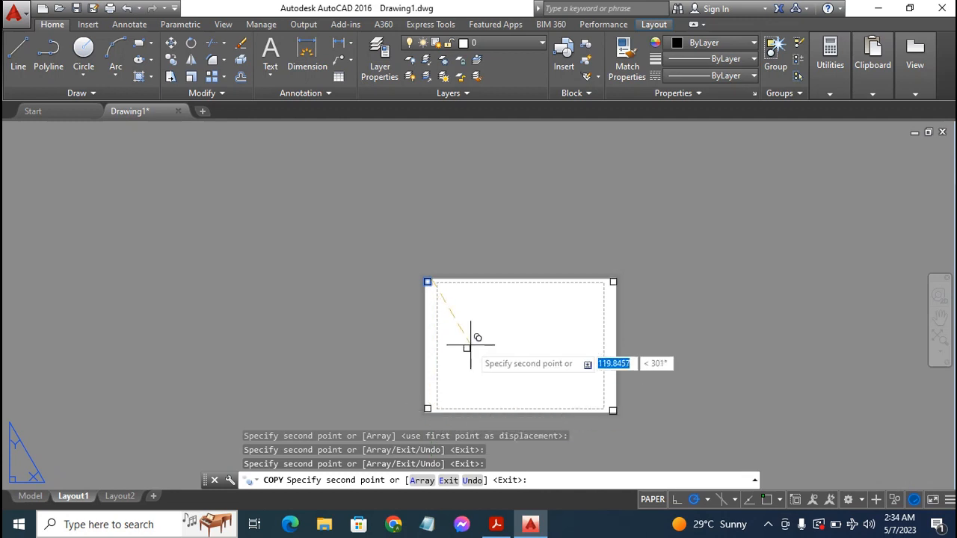
key("Escape")
Delete the misplaced square at the paper sheet's lower-left corner
scroll(517, 327, "up", 4)
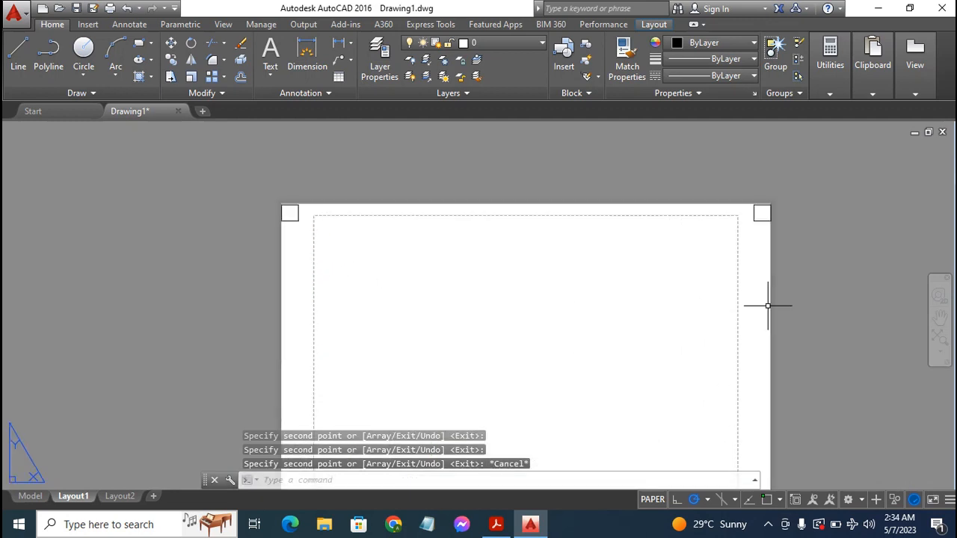
left_click(940, 319)
left_click_drag(602, 300, 559, 178)
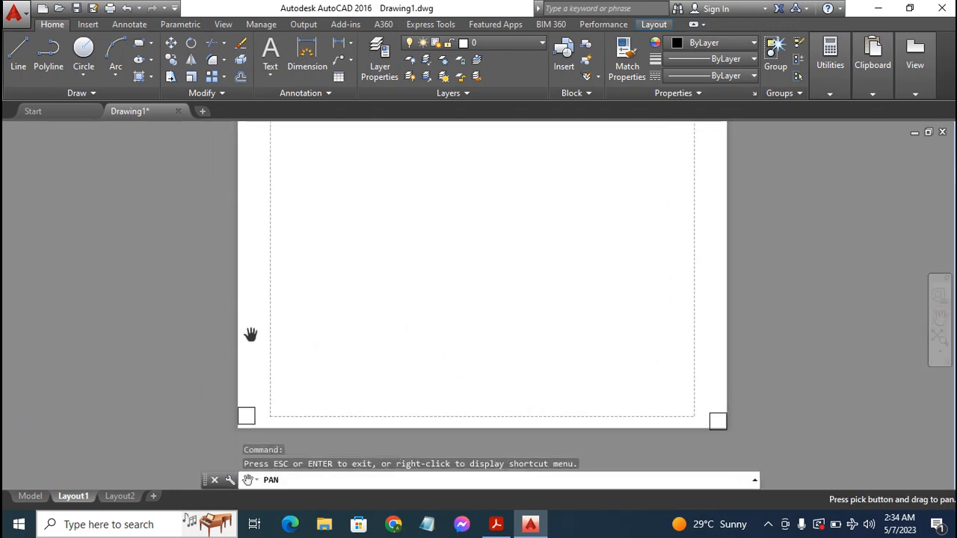
key("Escape")
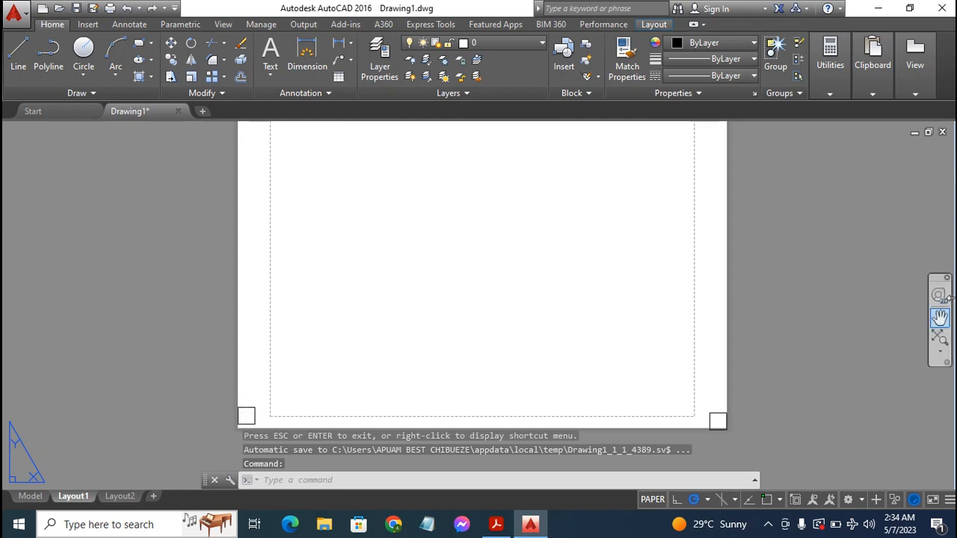
left_click(940, 318)
left_click_drag(552, 363, 540, 270)
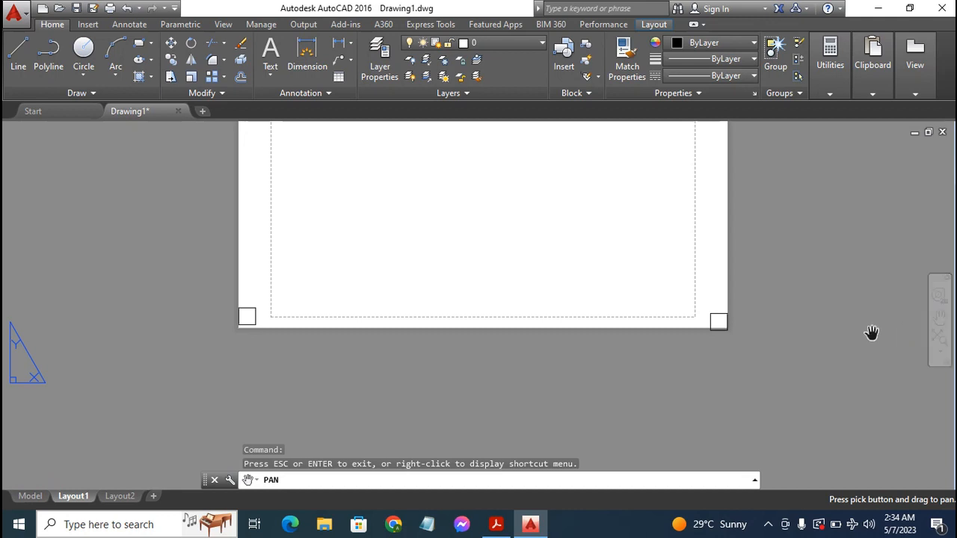
key("Escape")
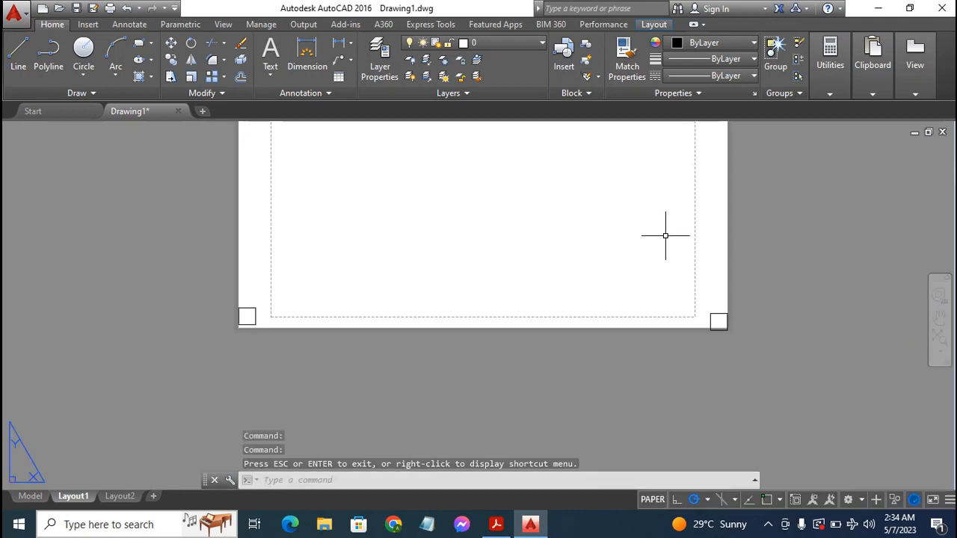
left_click(251, 314)
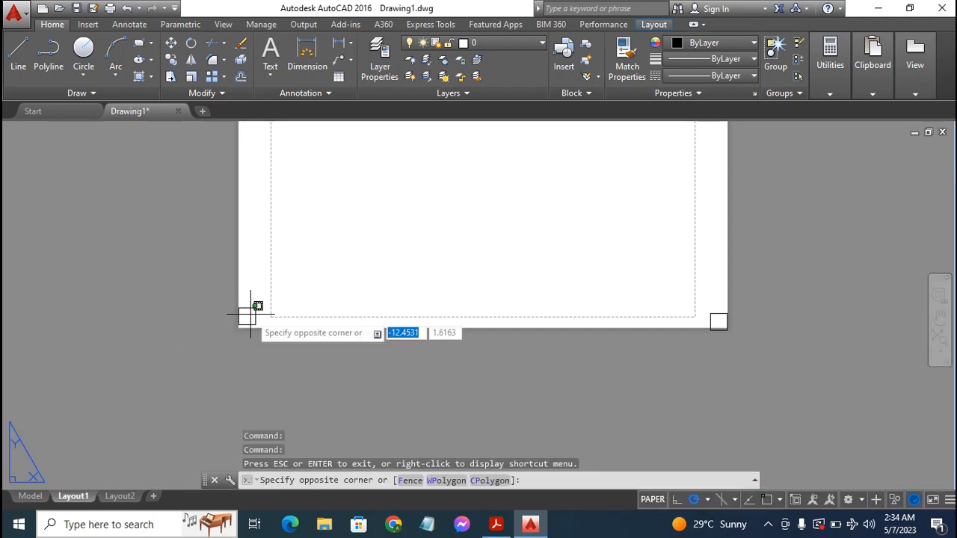
left_click(252, 307)
left_click(221, 297)
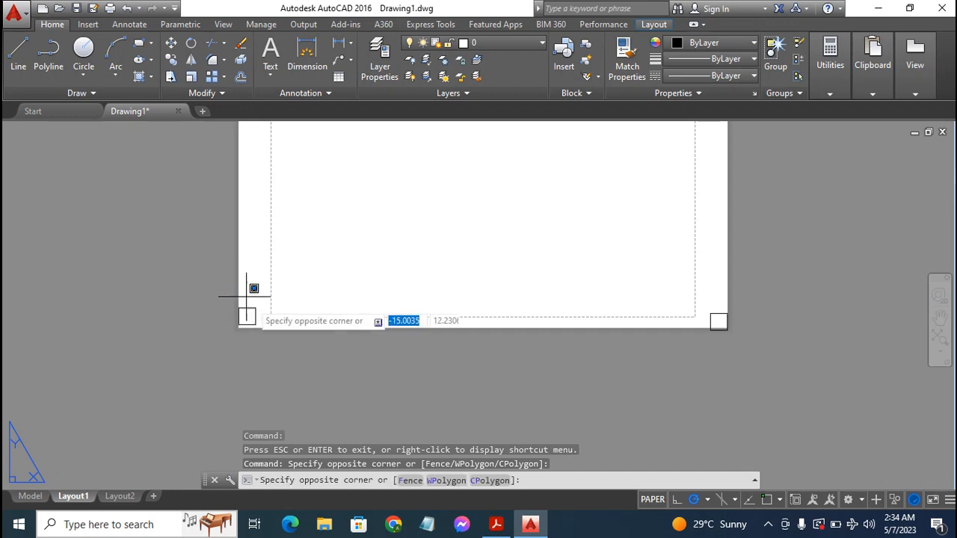
left_click(265, 356)
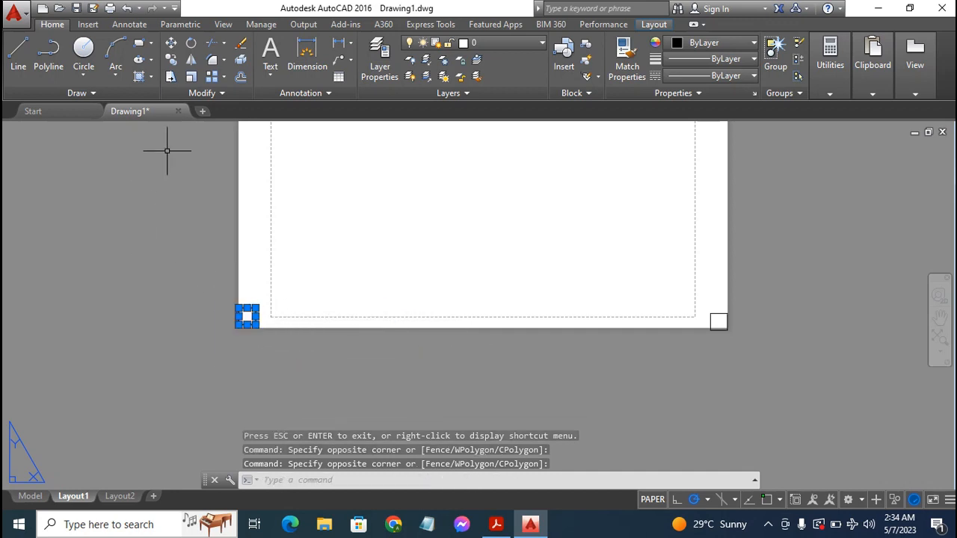
key("Delete")
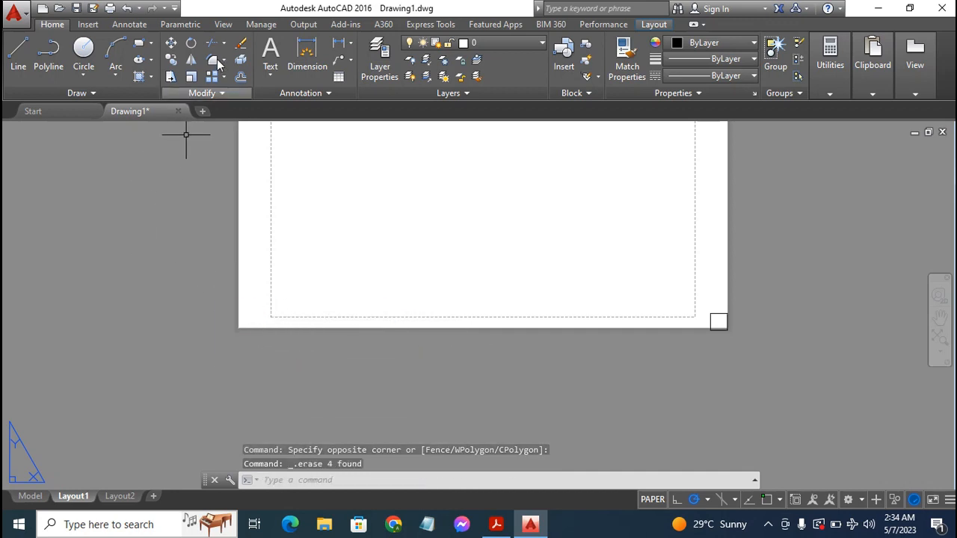
Delete the misplaced square at the paper sheet's lower-right corner
left_click(171, 60)
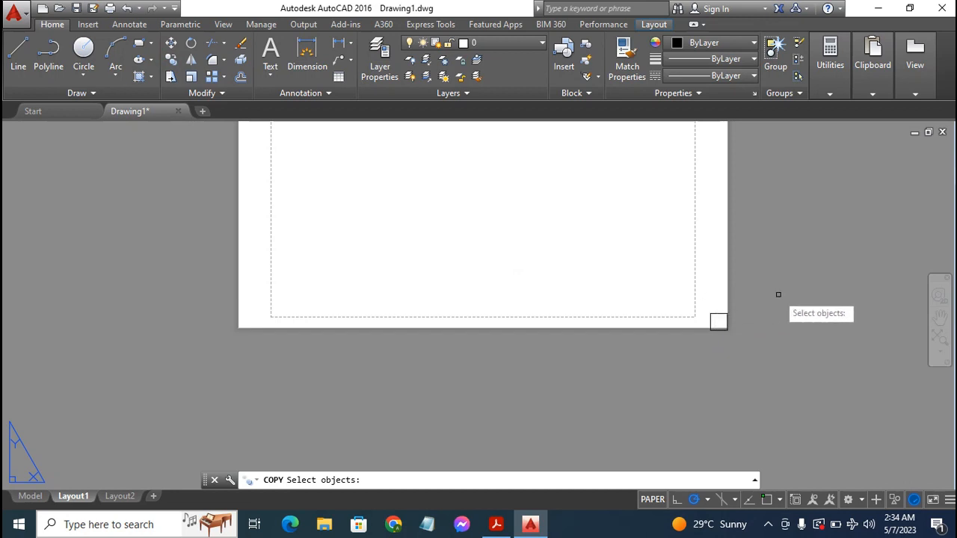
key("Escape")
left_click(701, 298)
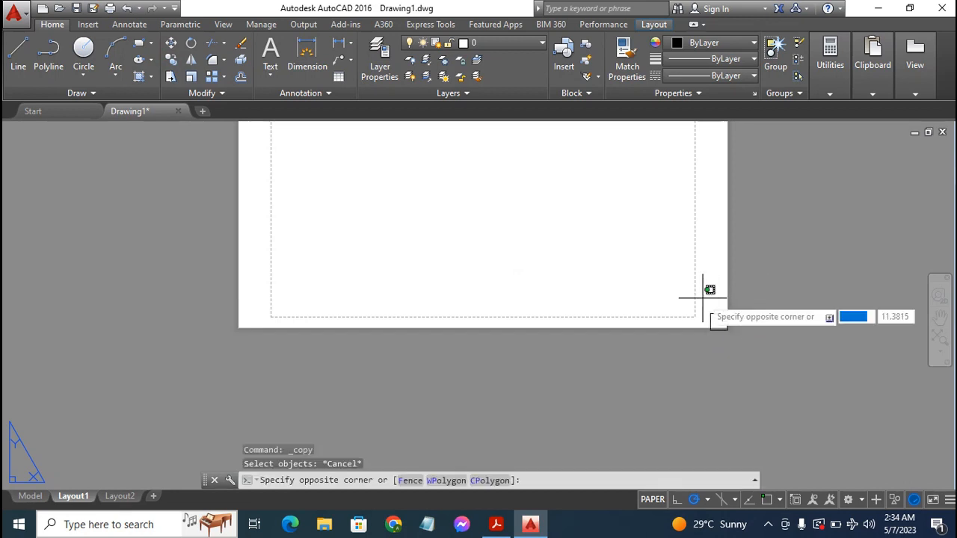
left_click(766, 354)
key("Delete")
Copy the upper-left square to the sheet's lower-right corner, using the square's lower-left corner as base point on the bottom edge
scroll(767, 353, "up", 3)
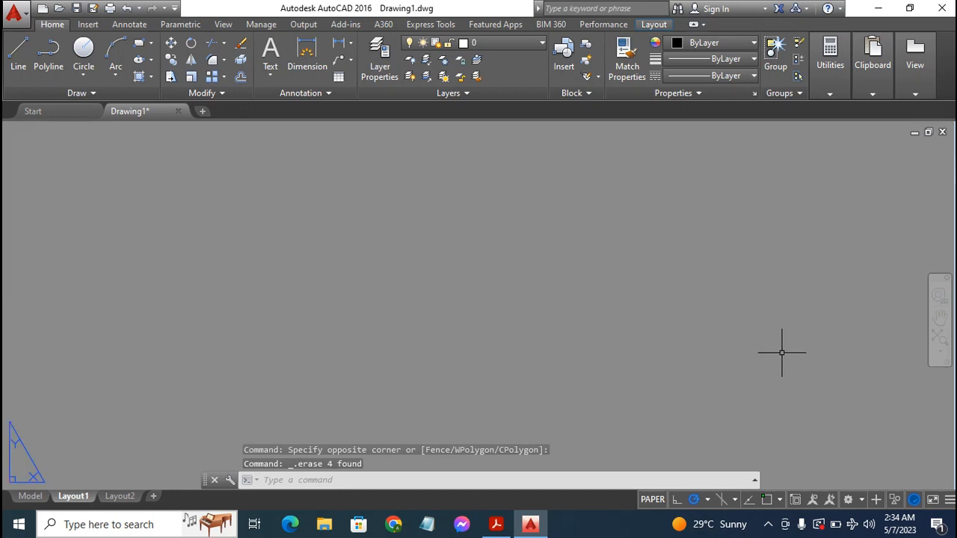
scroll(782, 353, "down", 6)
scroll(822, 332, "up", 4)
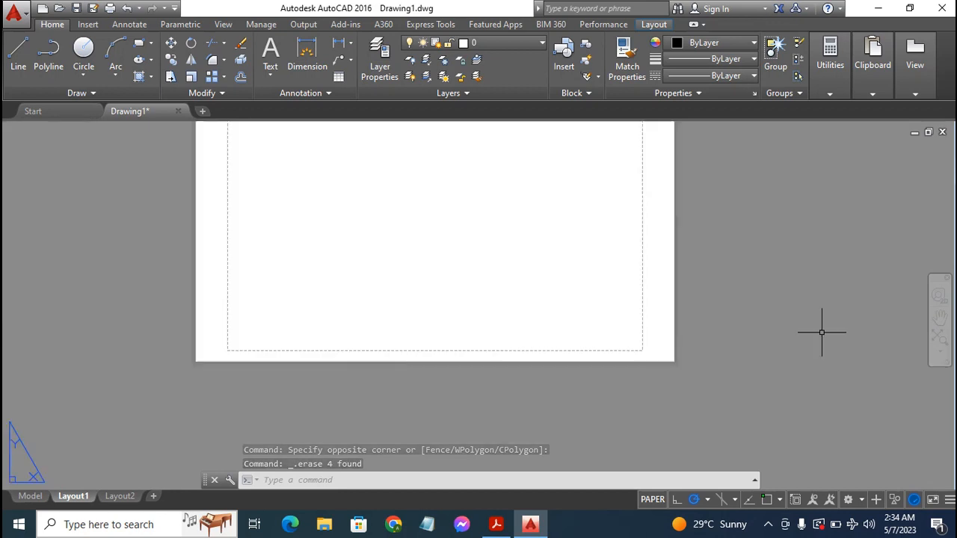
left_click(940, 318)
left_click_drag(636, 288, 701, 402)
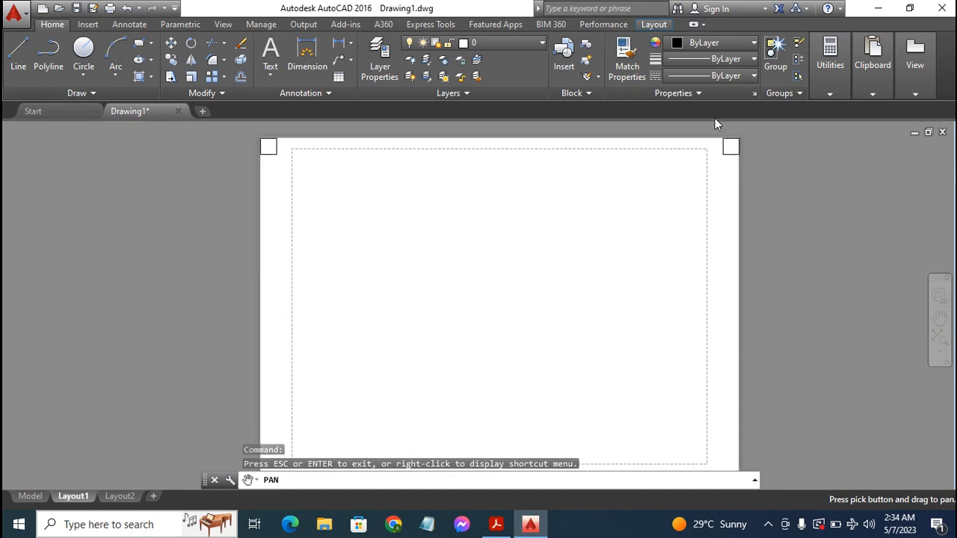
key("Escape")
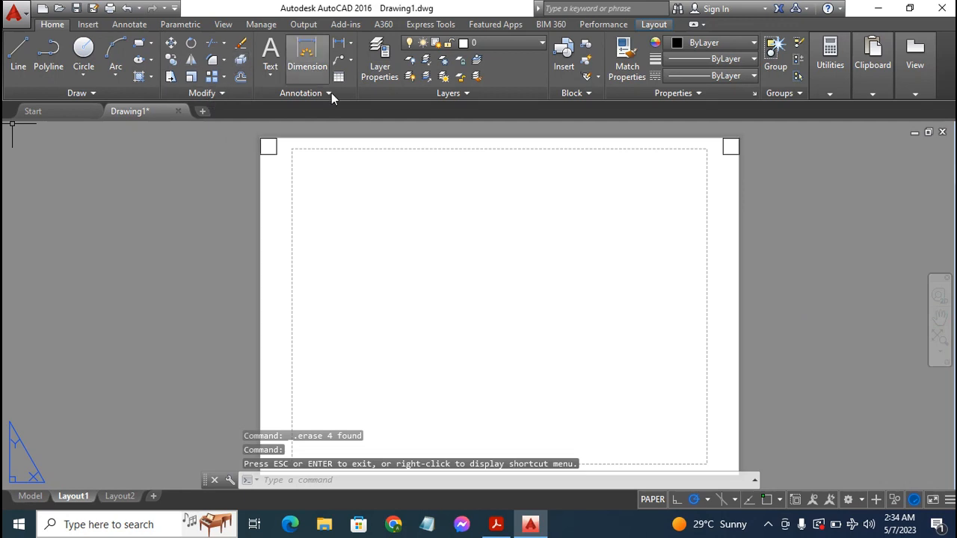
left_click(171, 77)
left_click(252, 132)
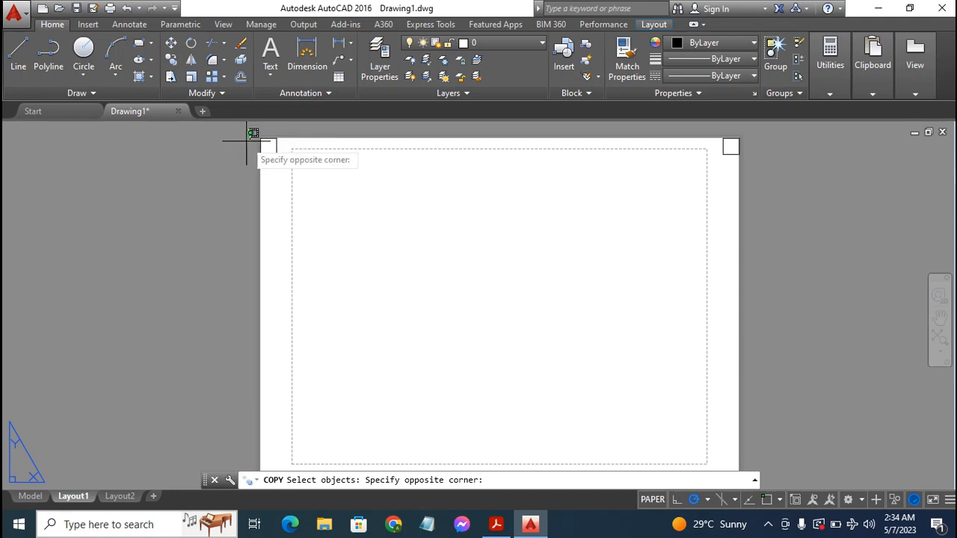
left_click(286, 160)
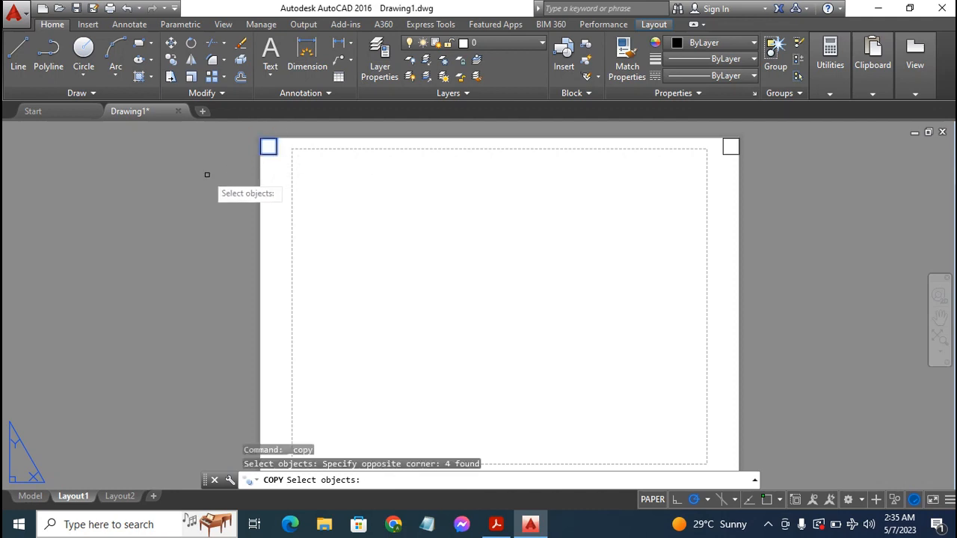
key("Return")
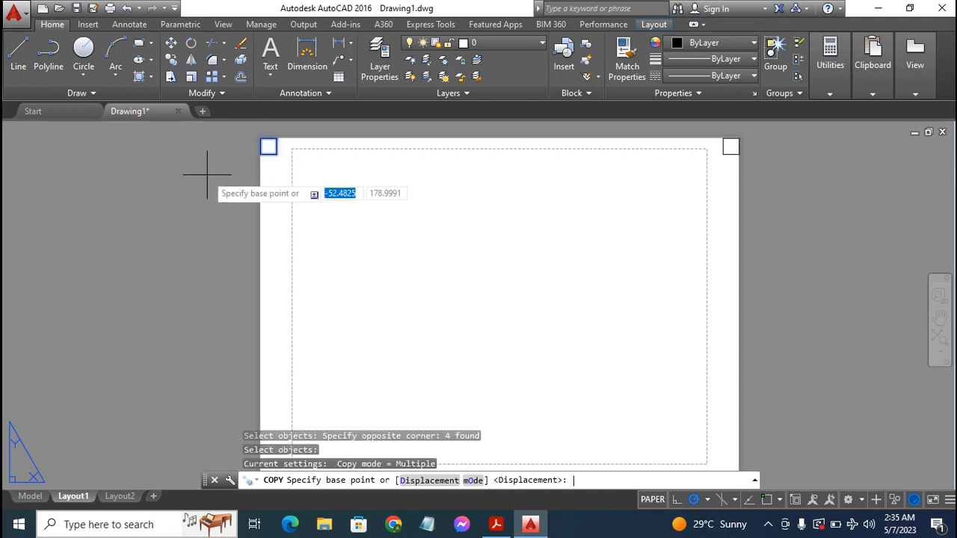
left_click(261, 154)
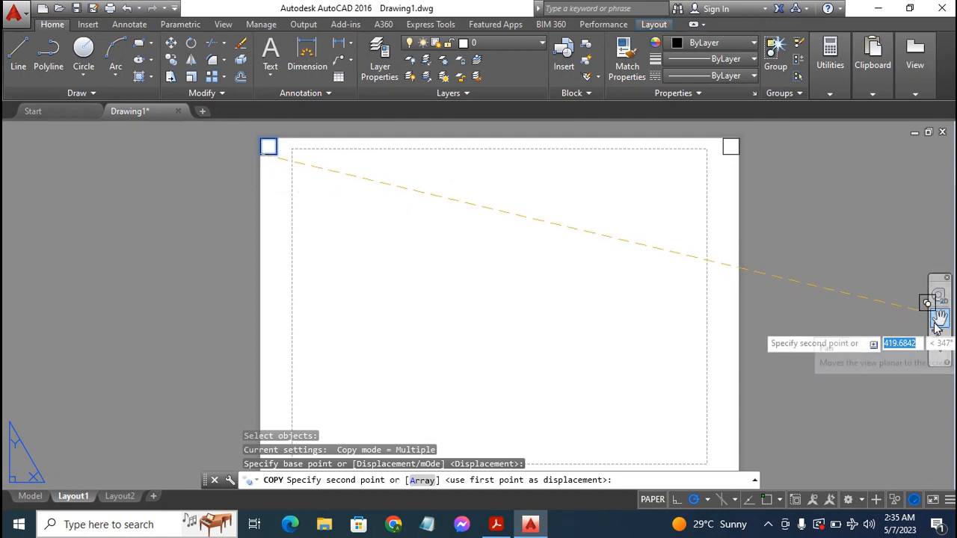
scroll(347, 401, "down", 2)
scroll(347, 402, "down", 1)
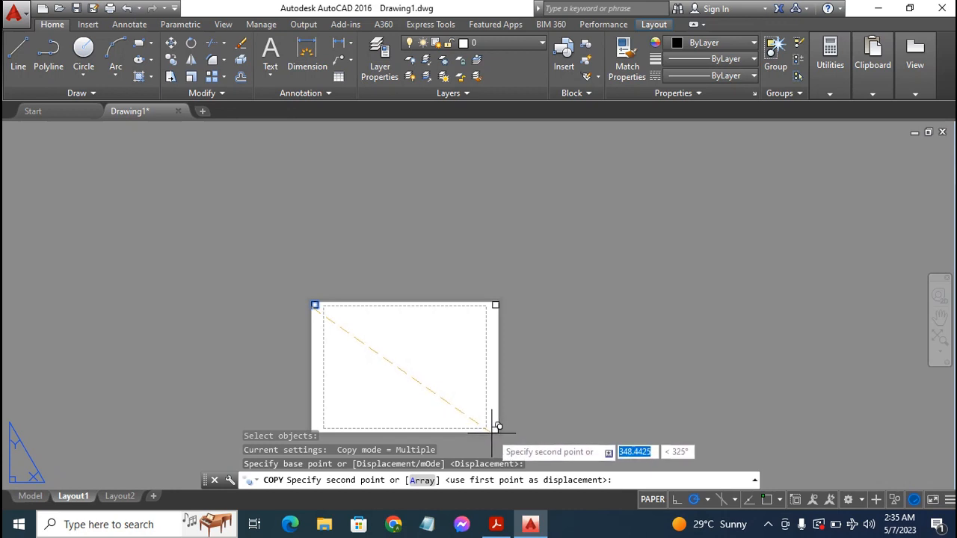
left_click(492, 432)
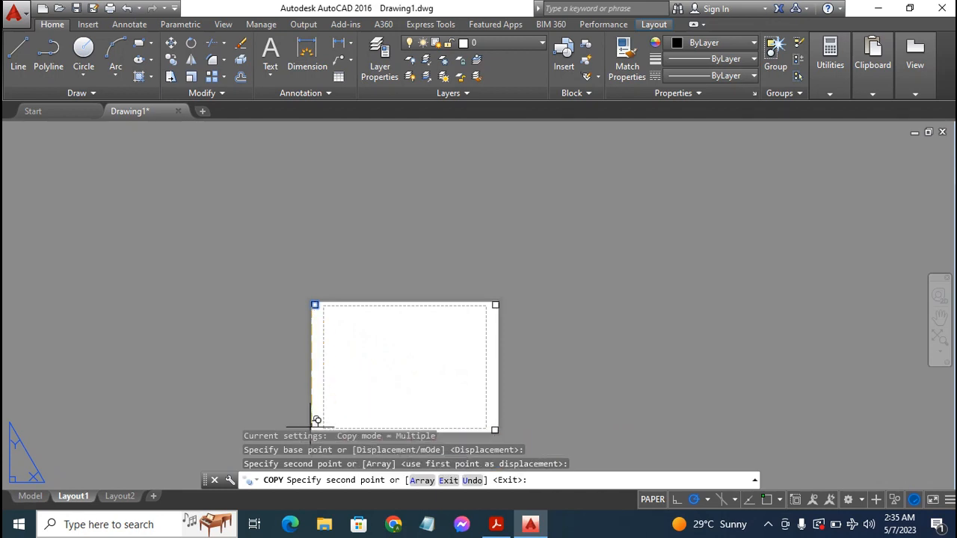
Place another copy of the square at the sheet's lower-left corner and end the Copy command
scroll(324, 399, "down", 3)
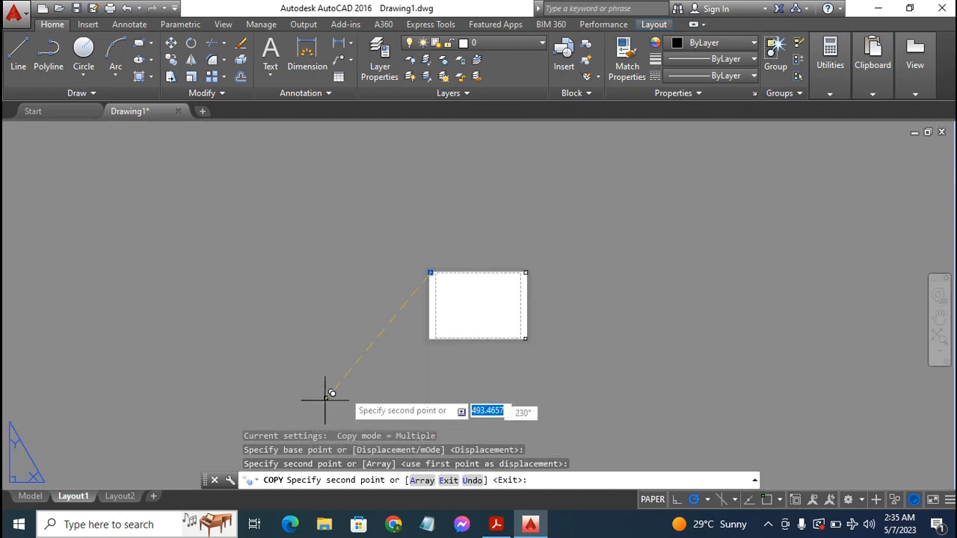
left_click(432, 337)
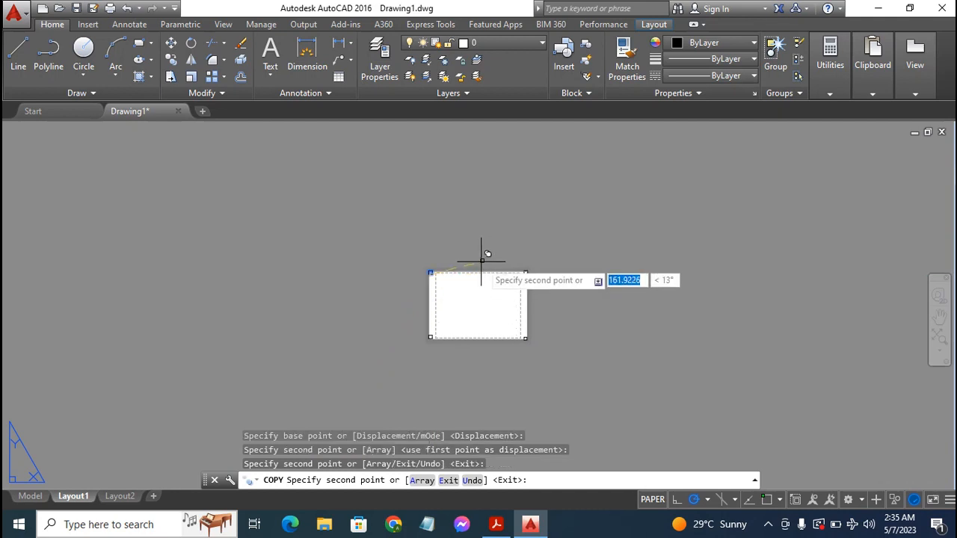
key("Escape")
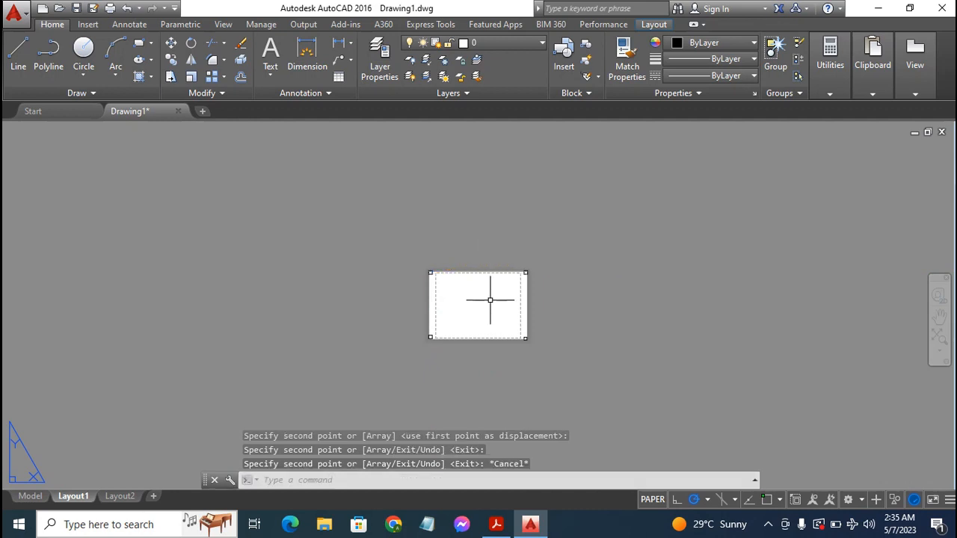
Draw a border rectangle about 275 by 188 units between the inner corners of the upper-left and lower-right guide squares
scroll(490, 300, "up", 6)
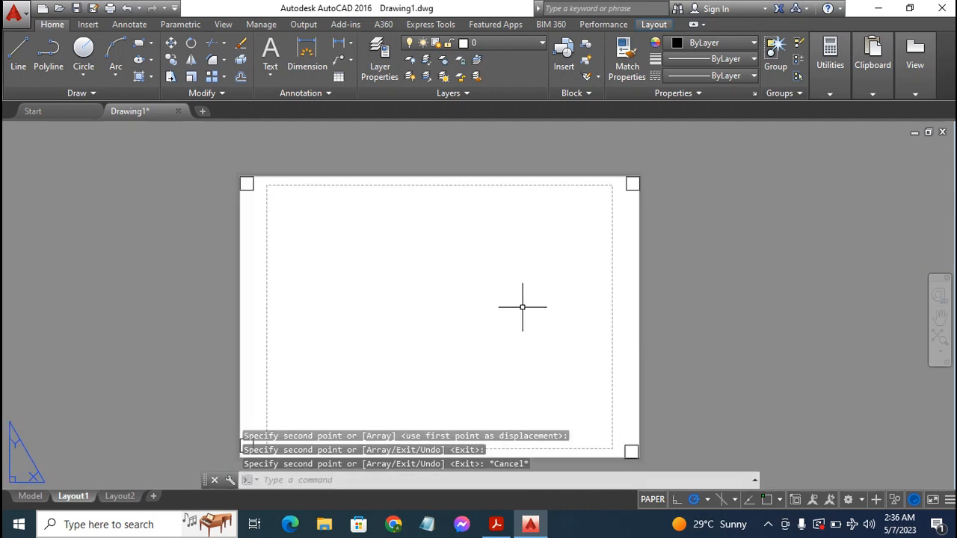
left_click(939, 320)
left_click_drag(544, 339, 562, 313)
key("Escape")
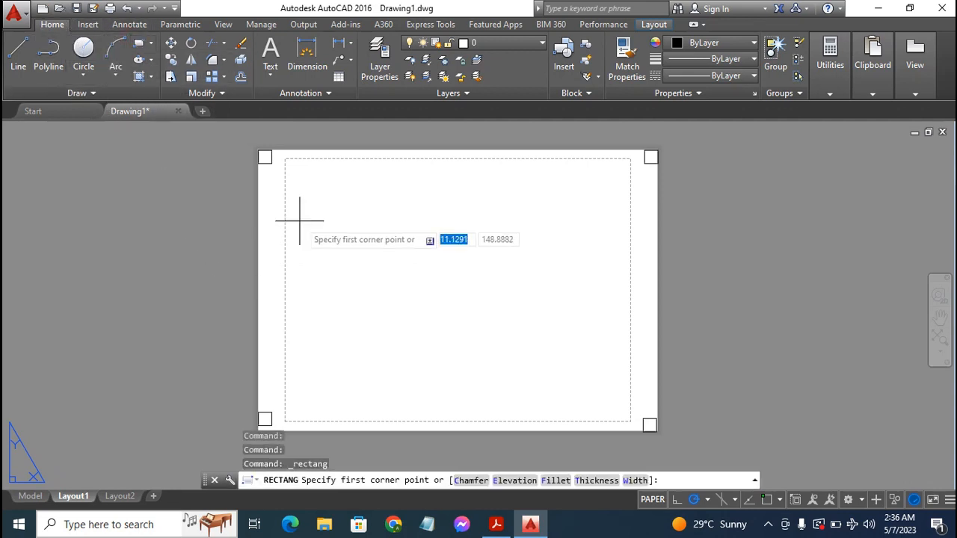
left_click(272, 163)
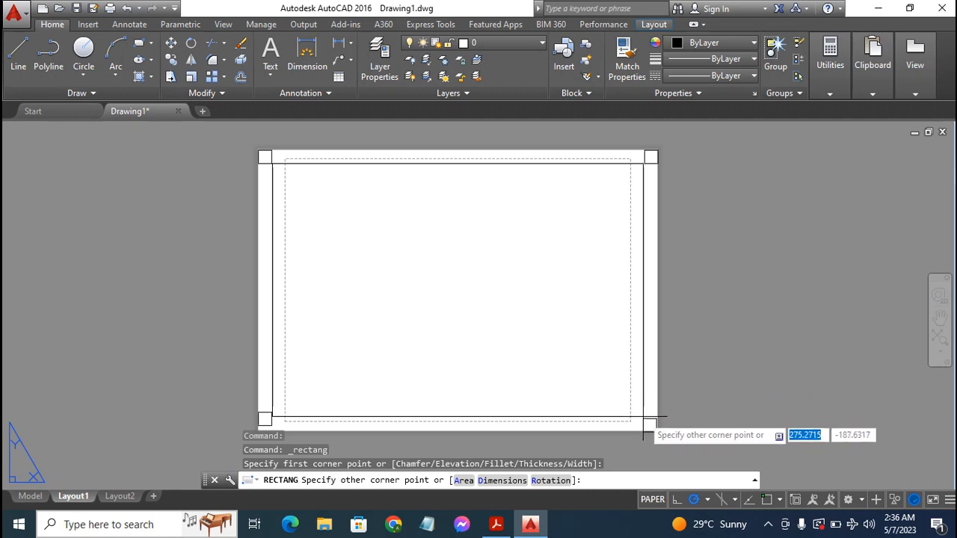
left_click(643, 417)
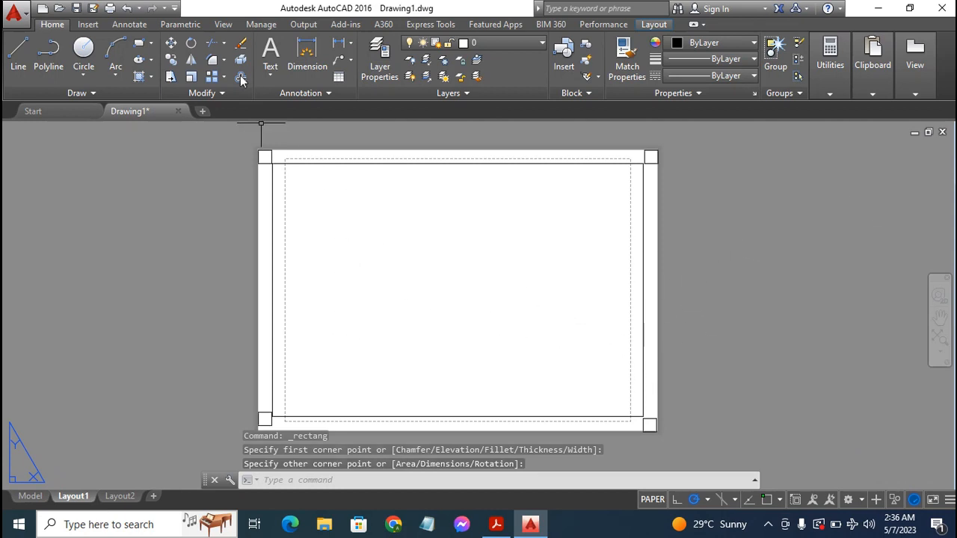
Delete the guide squares at the paper sheet's upper-left and upper-right corners, keeping the border rectangle
left_click(250, 141)
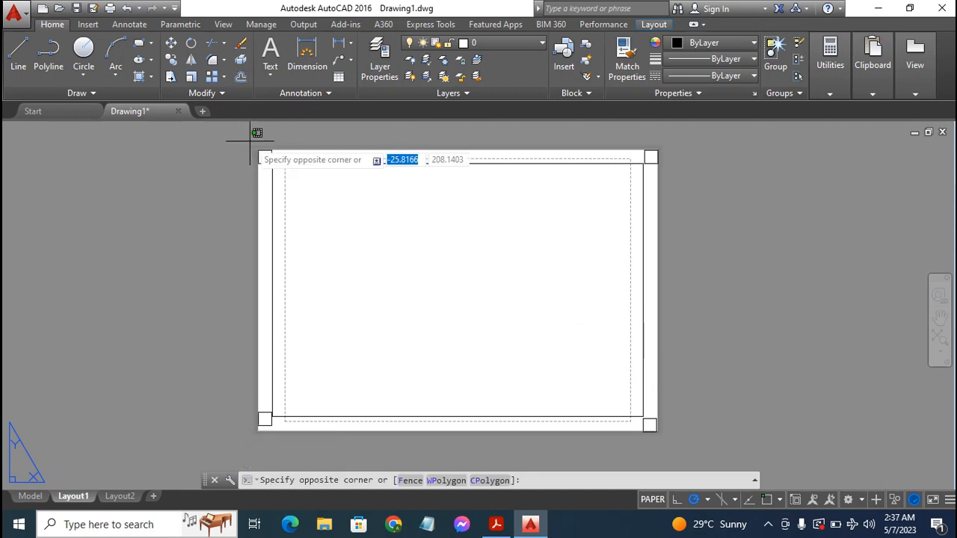
left_click(274, 171)
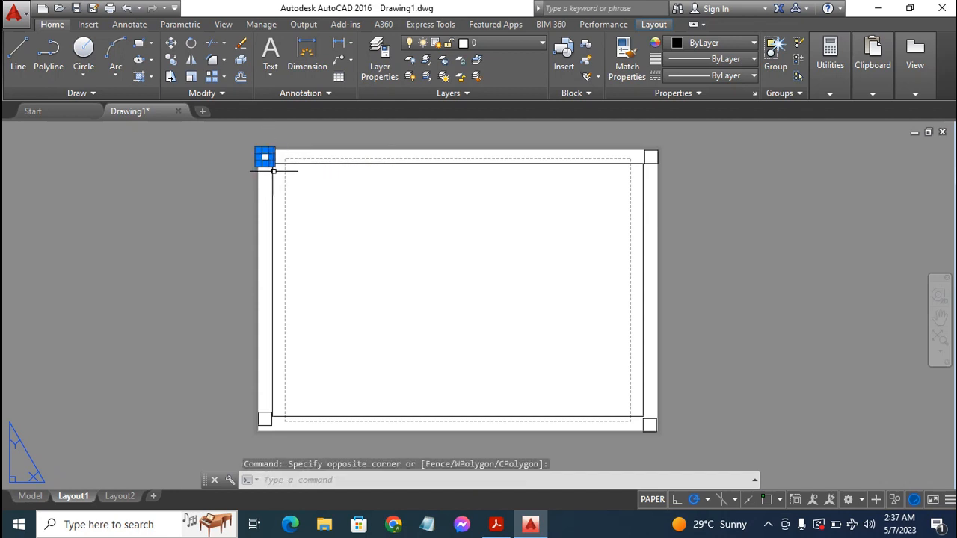
key("Delete")
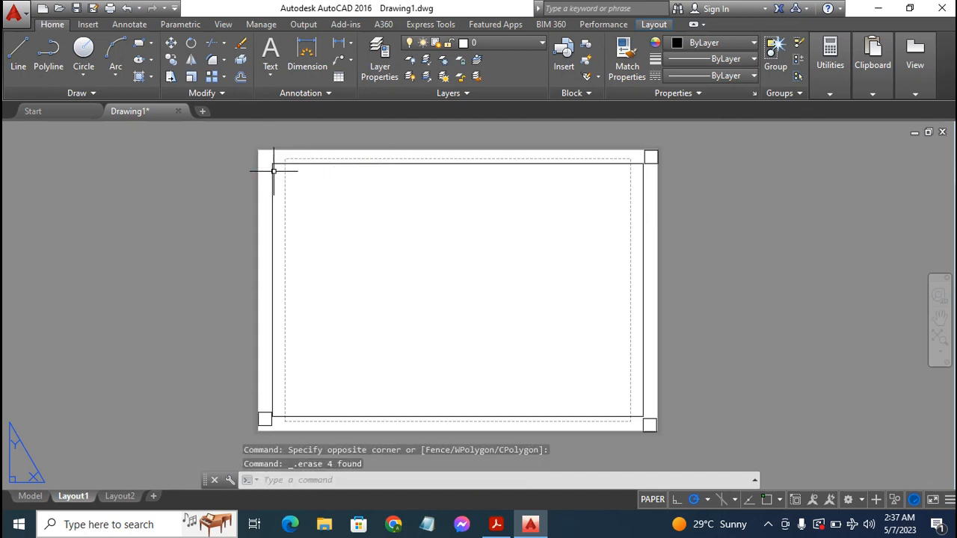
left_click(641, 136)
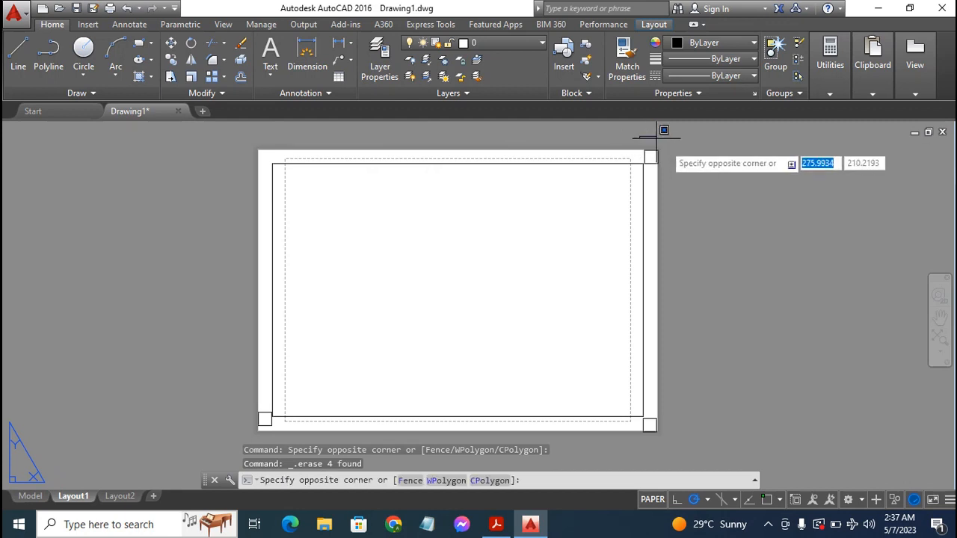
left_click(676, 171)
key("Delete")
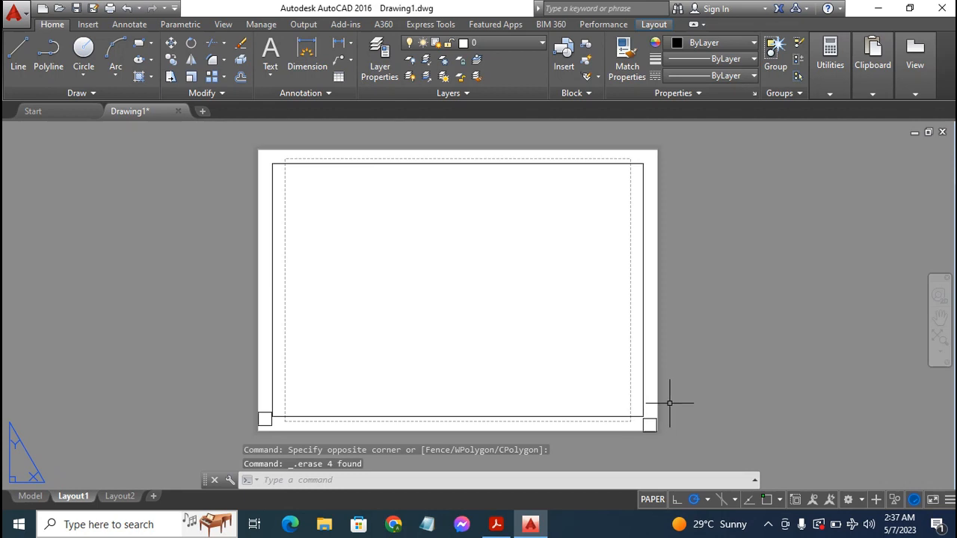
Delete the guide squares at the paper sheet's lower-right and lower-left corners, keeping the border rectangle
left_click(672, 426)
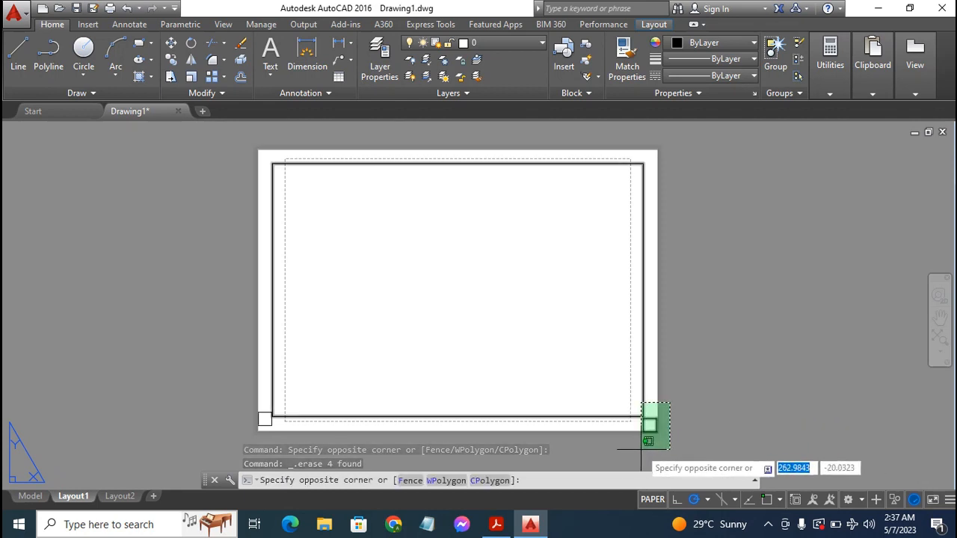
left_click(671, 423)
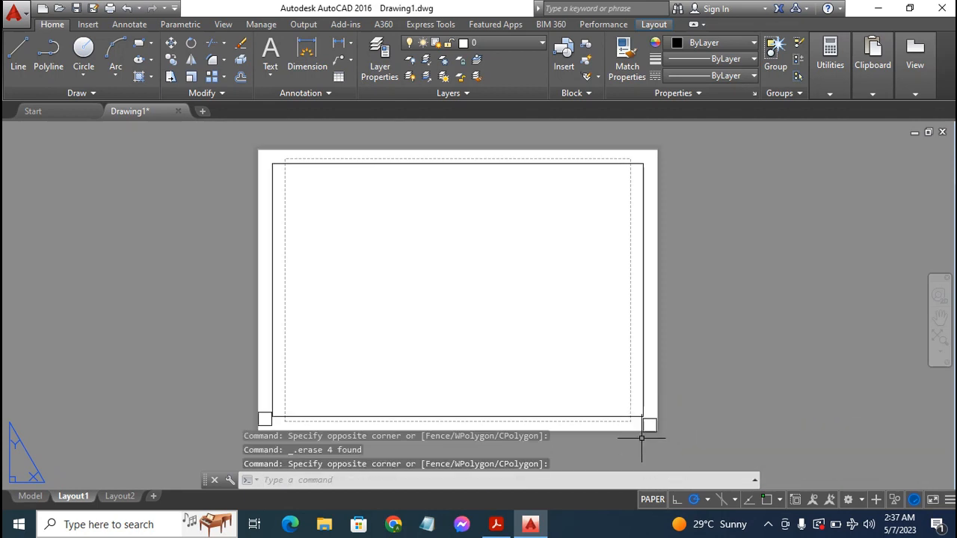
left_click(624, 397)
left_click(670, 446)
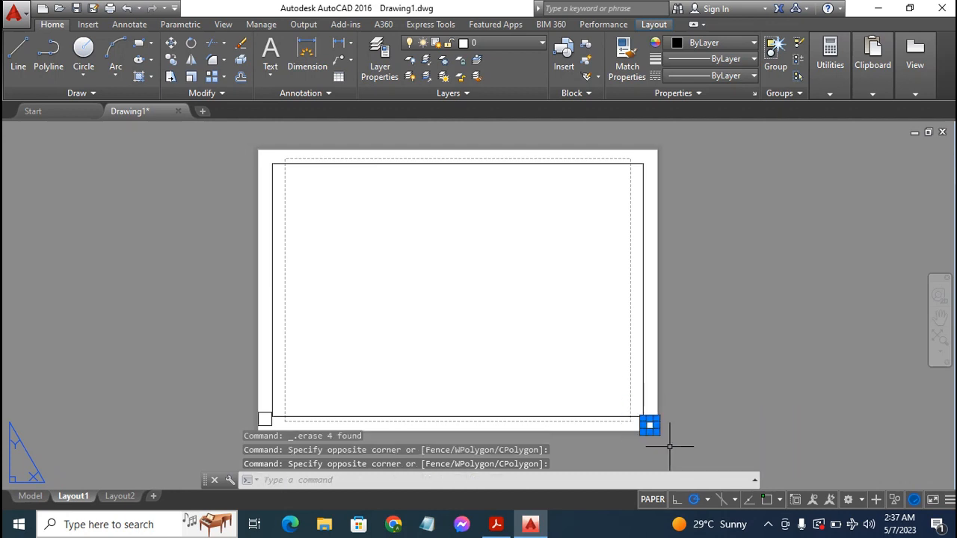
key("Delete")
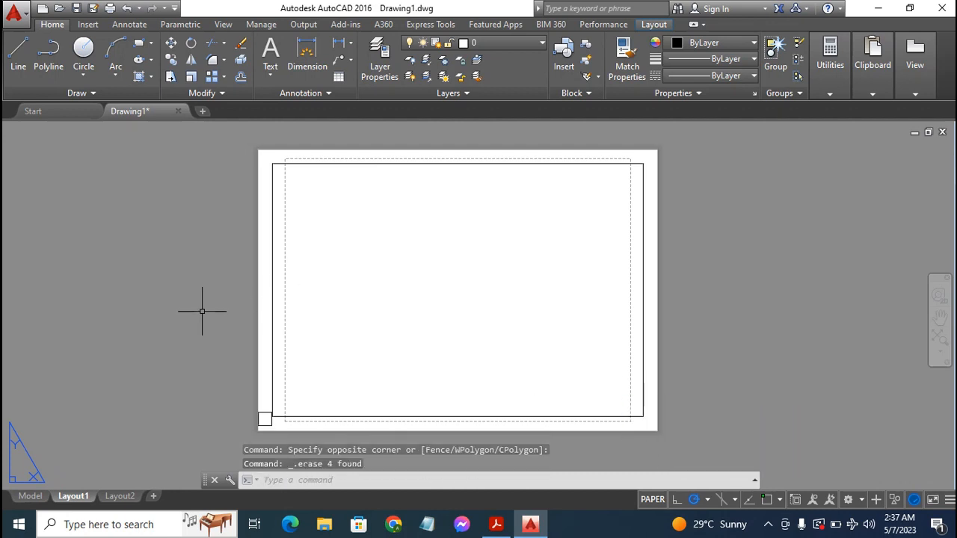
left_click(244, 382)
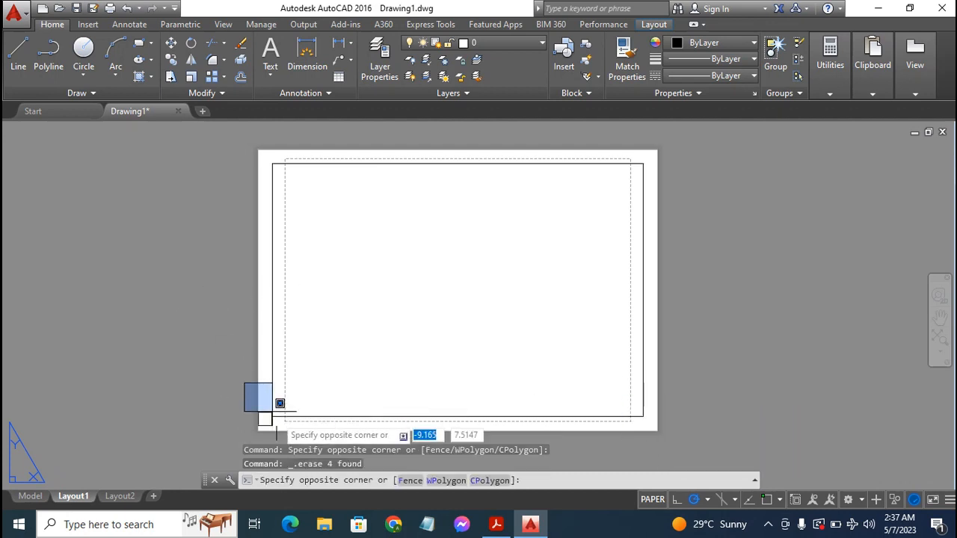
left_click(279, 433)
key("Delete")
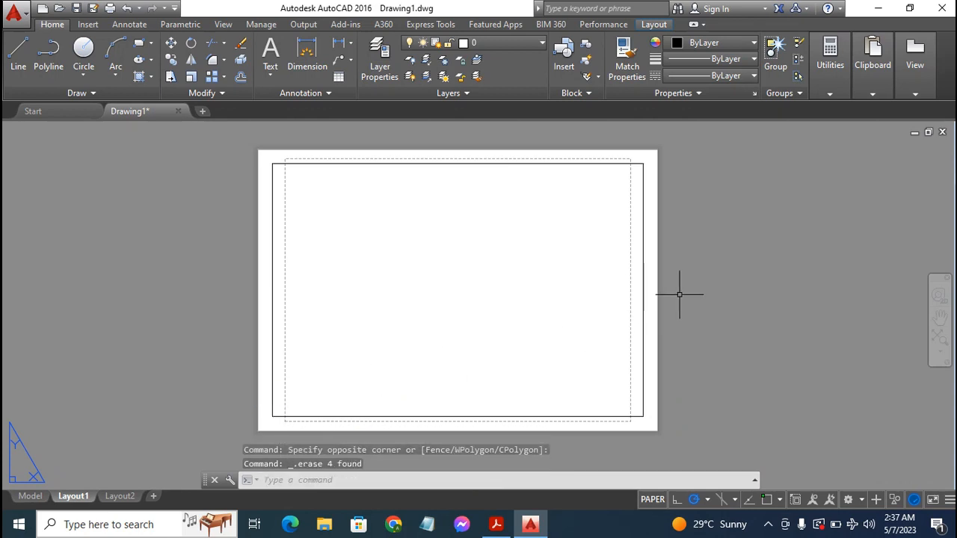
scroll(680, 295, "up", 2)
scroll(684, 292, "down", 2)
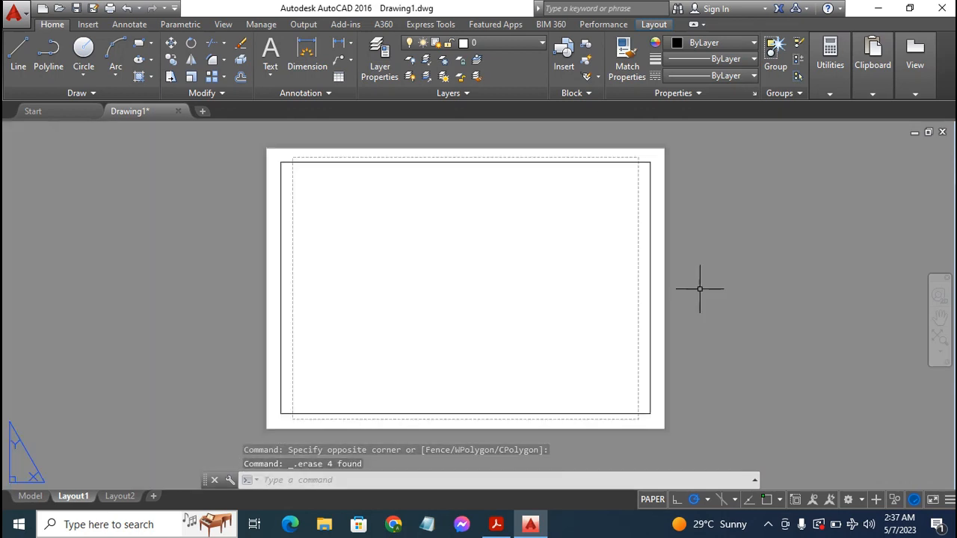
left_click(941, 317)
mouse_move(534, 274)
left_mouse_down()
mouse_move(613, 302)
mouse_move(537, 250)
mouse_move(545, 278)
left_mouse_up()
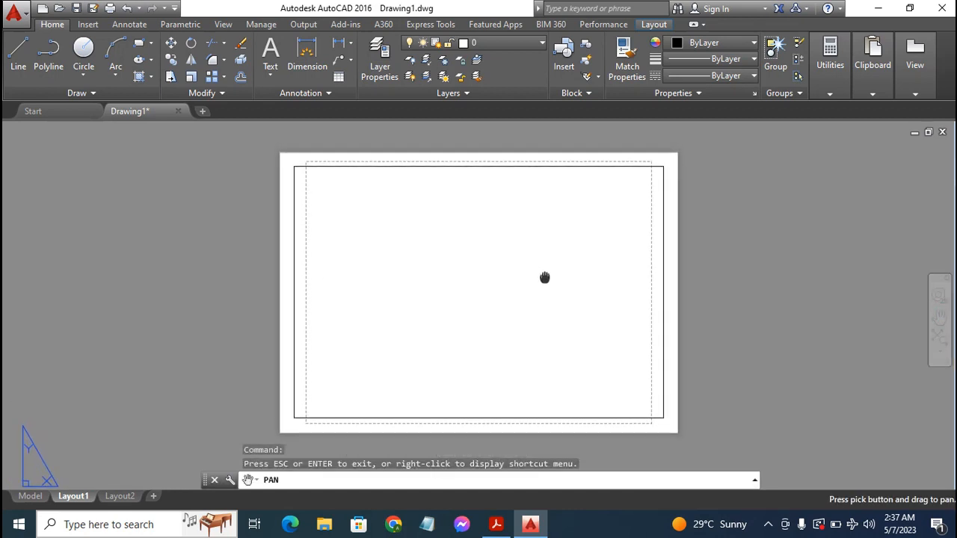
key("Escape")
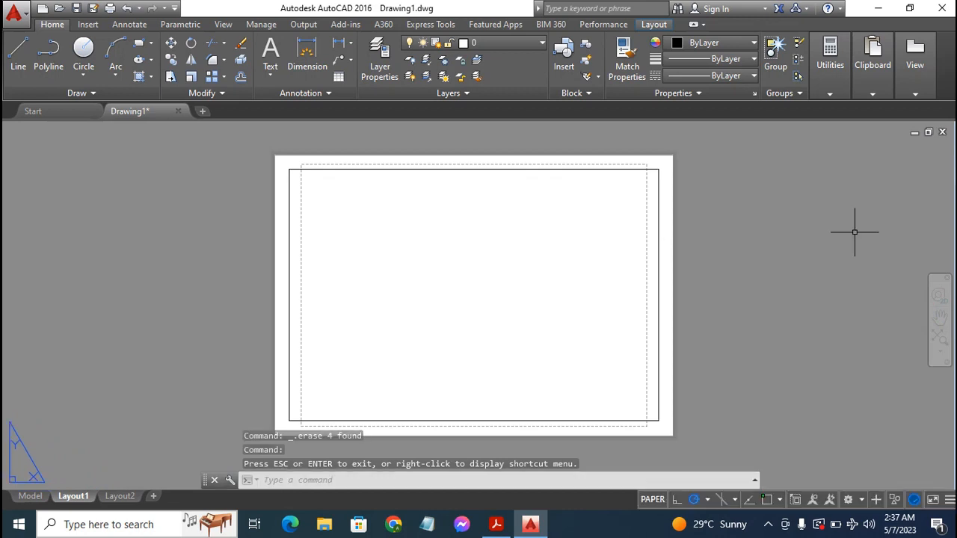
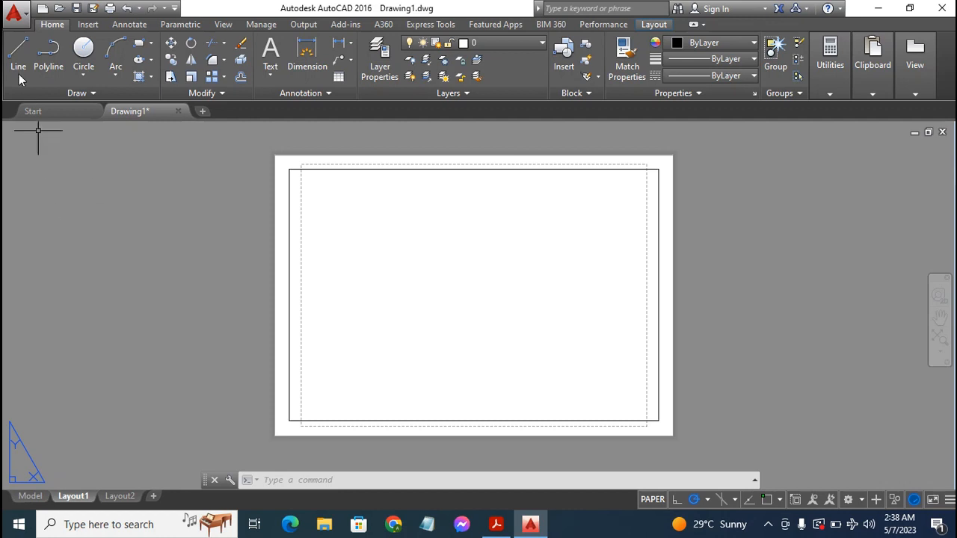
Draw a 150 by 50 rectangle for the title block, anchored in the lower-right corner of the sheet border
left_click(138, 45)
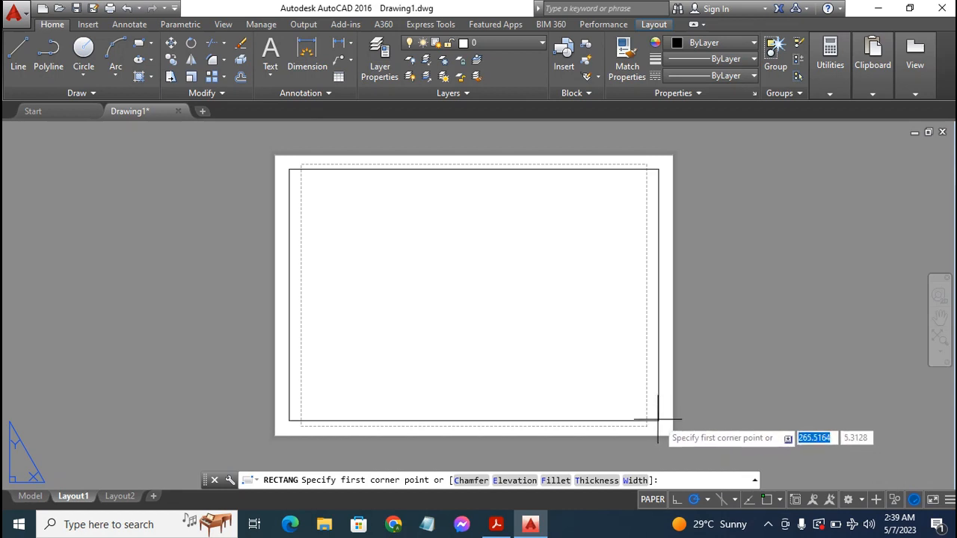
left_click(659, 421)
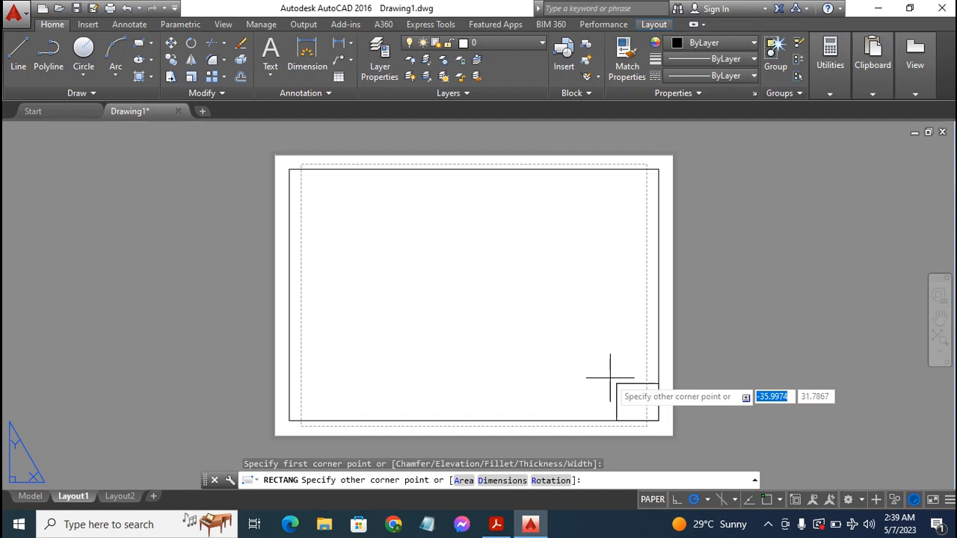
type("d")
key("Return")
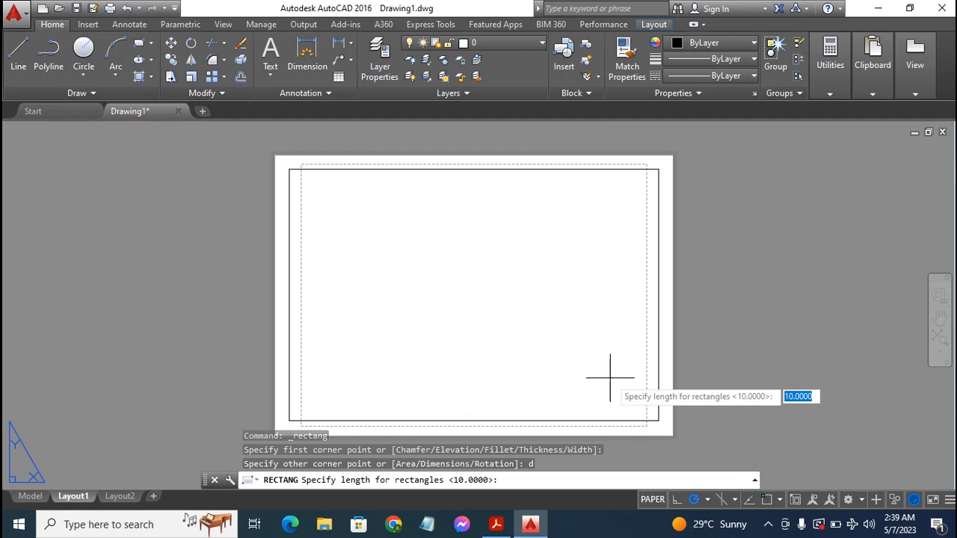
key("BackSpace")
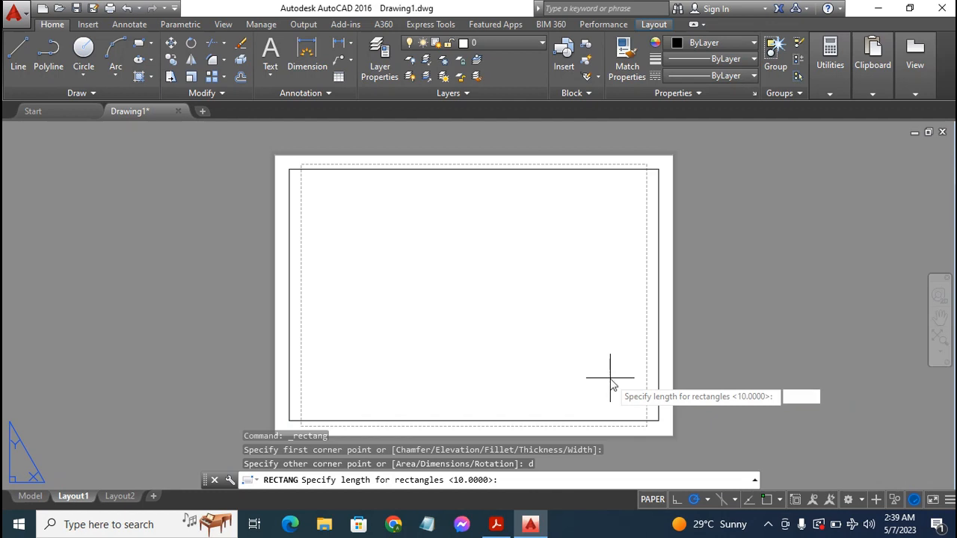
type("150")
key("Return")
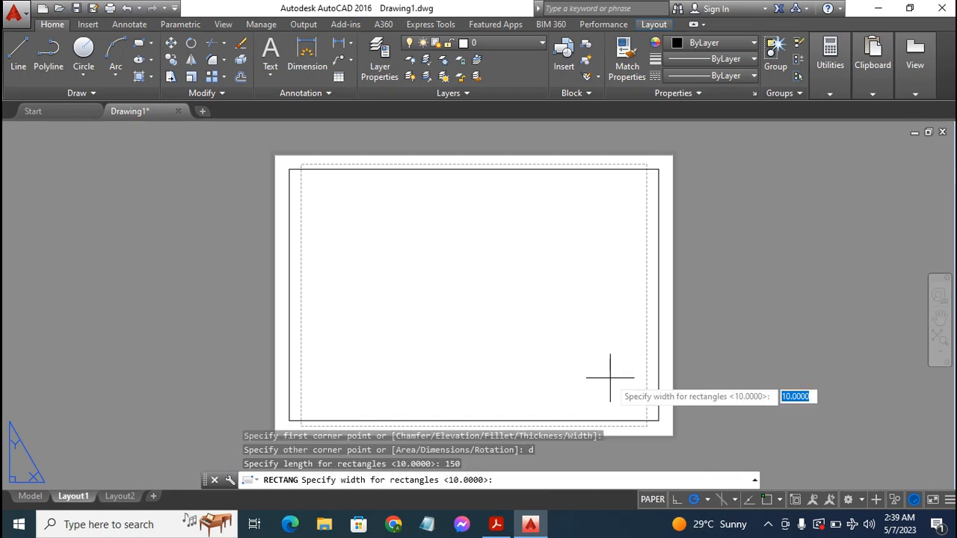
type("50")
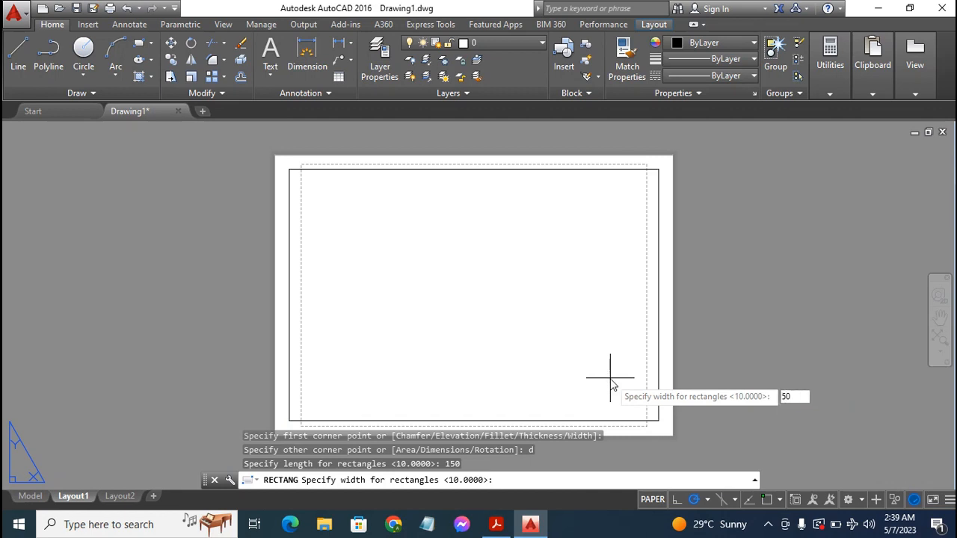
key("Return")
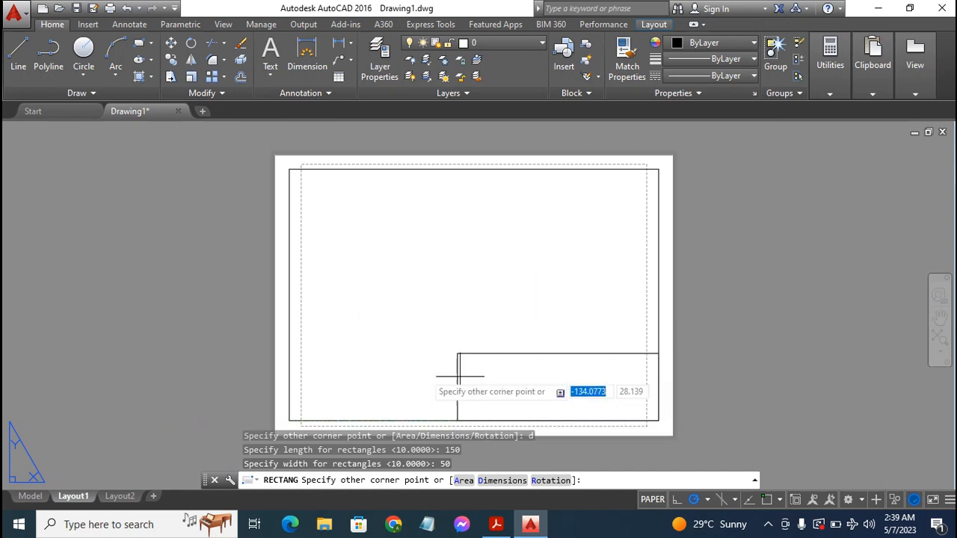
left_click(440, 255)
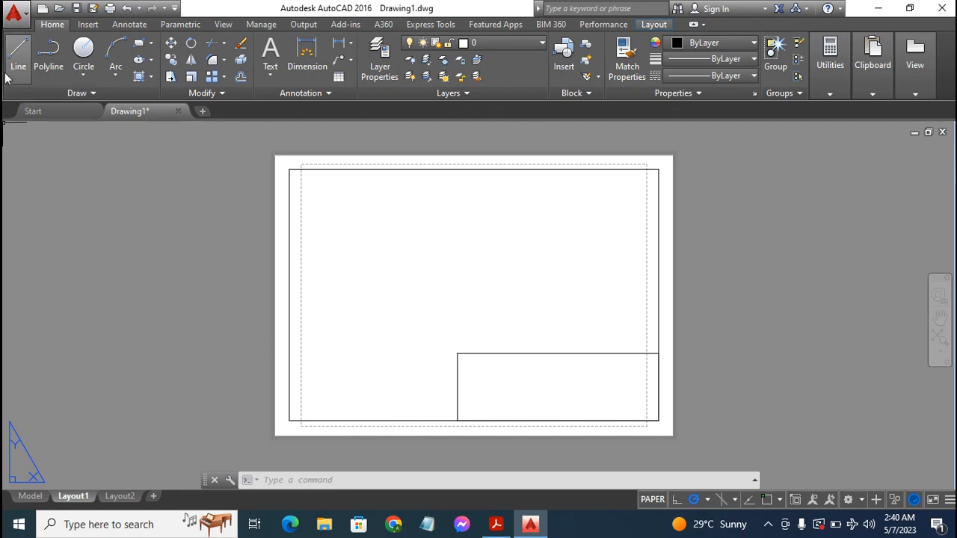
Draw a horizontal line across the title block 10 units below its top edge, and delete the short vertical construction segment
left_click(18, 54)
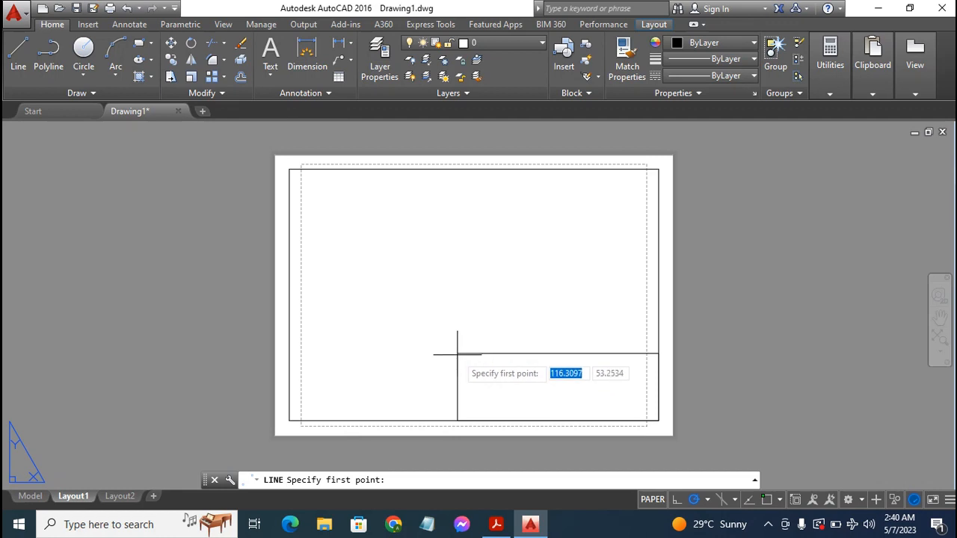
left_click(457, 353)
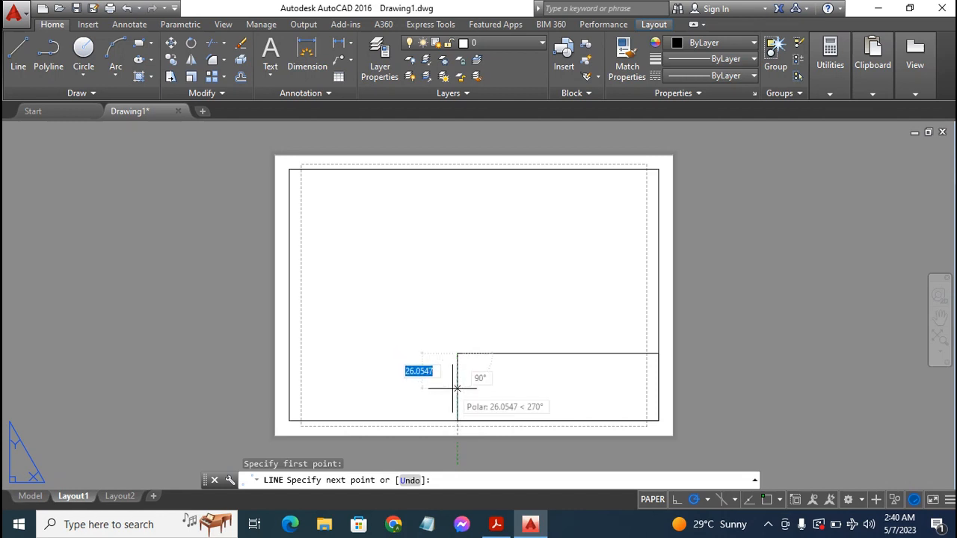
type("10")
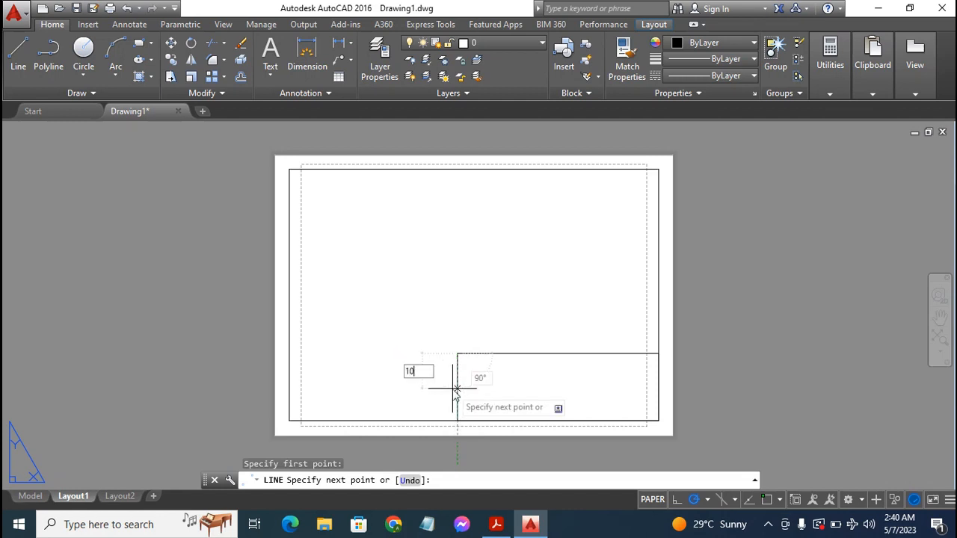
key("Return")
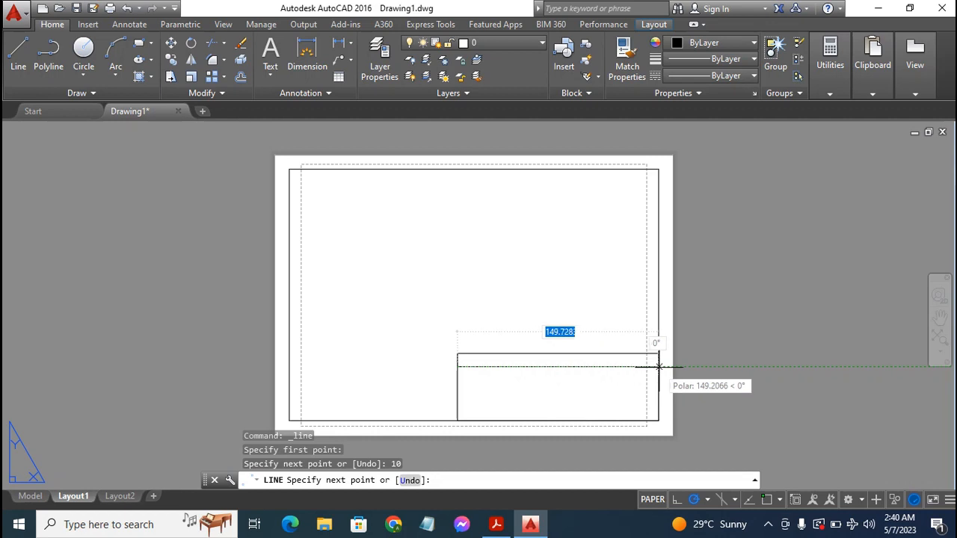
left_click(659, 366)
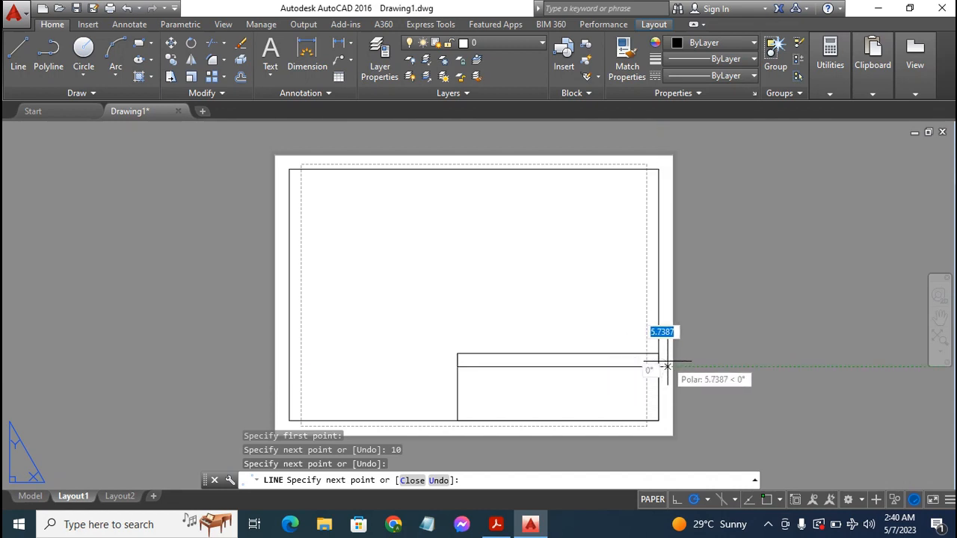
key("Escape")
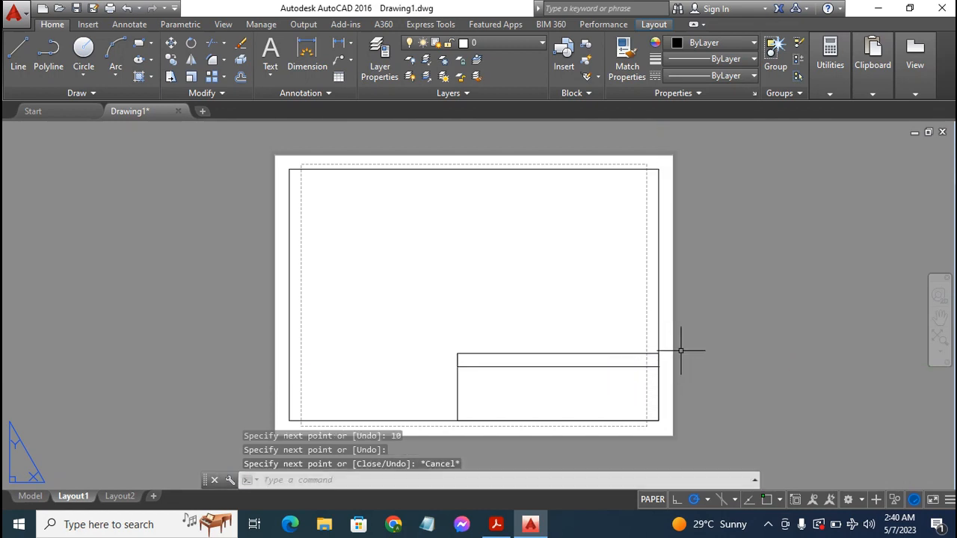
left_click(457, 362)
key("Delete")
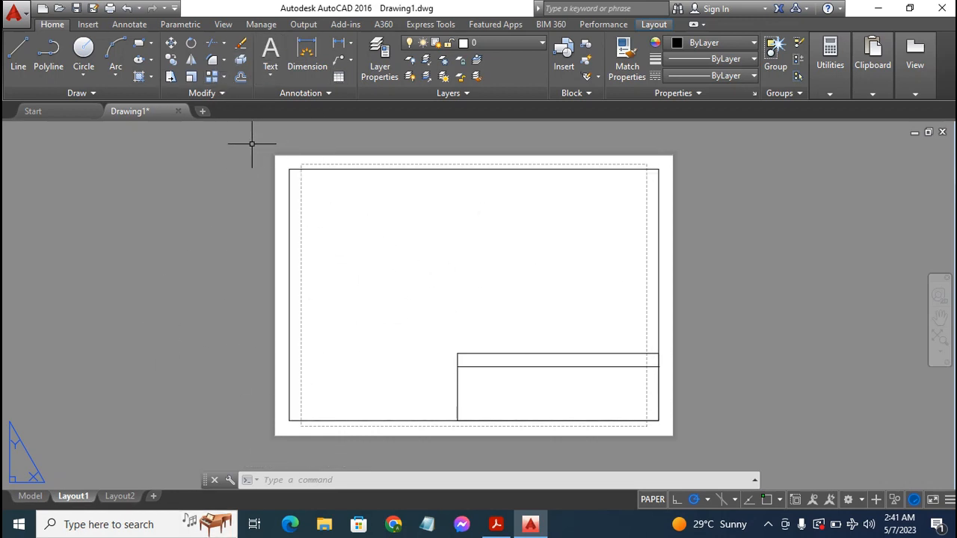
Offset the title block's horizontal line downward three times at 10-unit spacing to create five equal rows
left_click(240, 77)
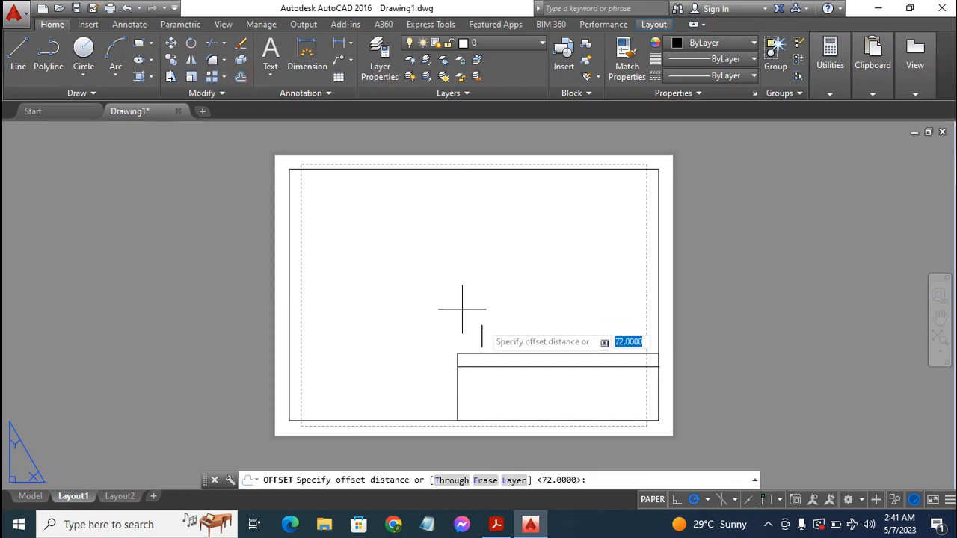
type("1")
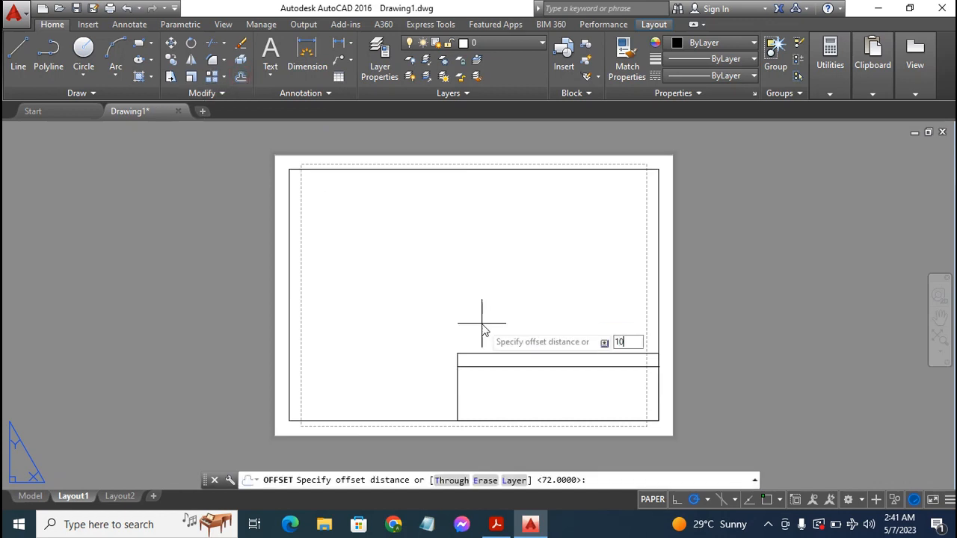
type("0")
key("Return")
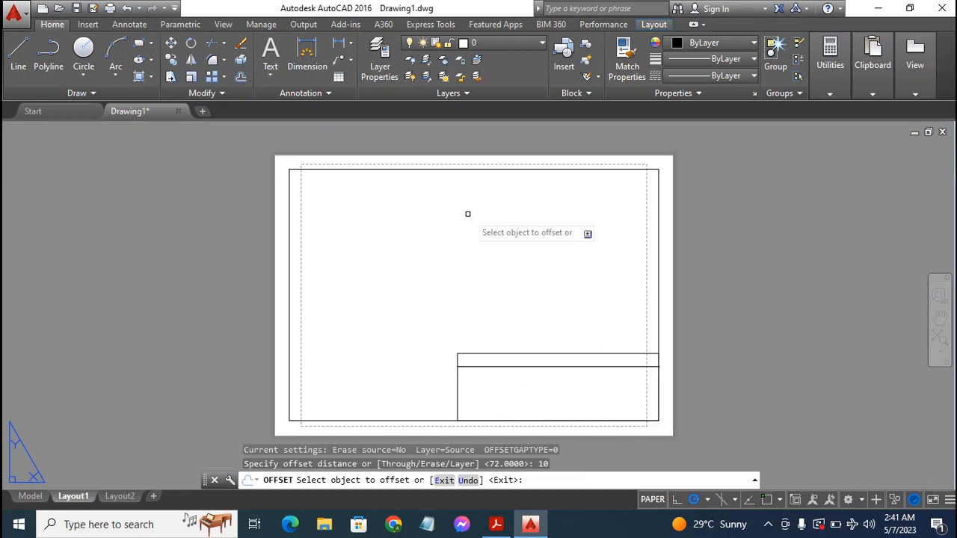
key("Return")
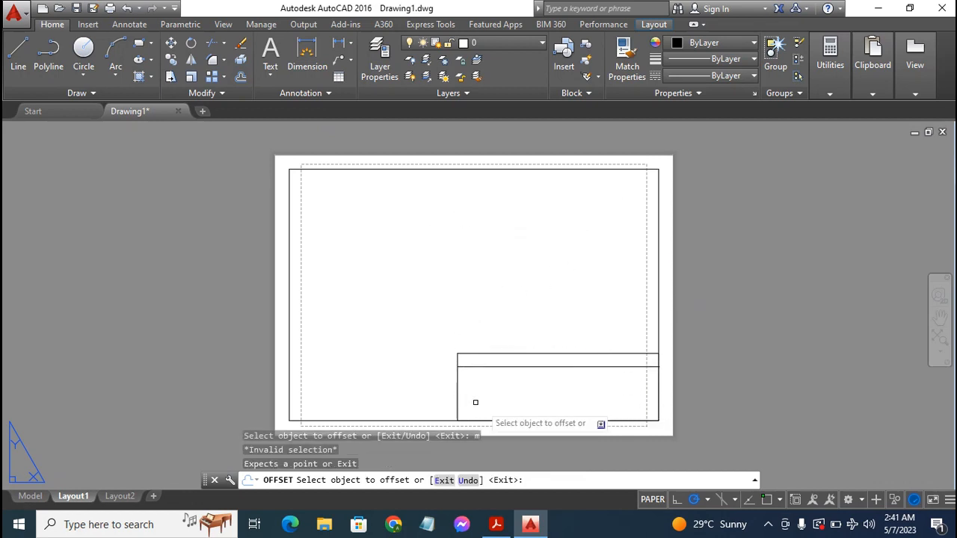
left_click(536, 367)
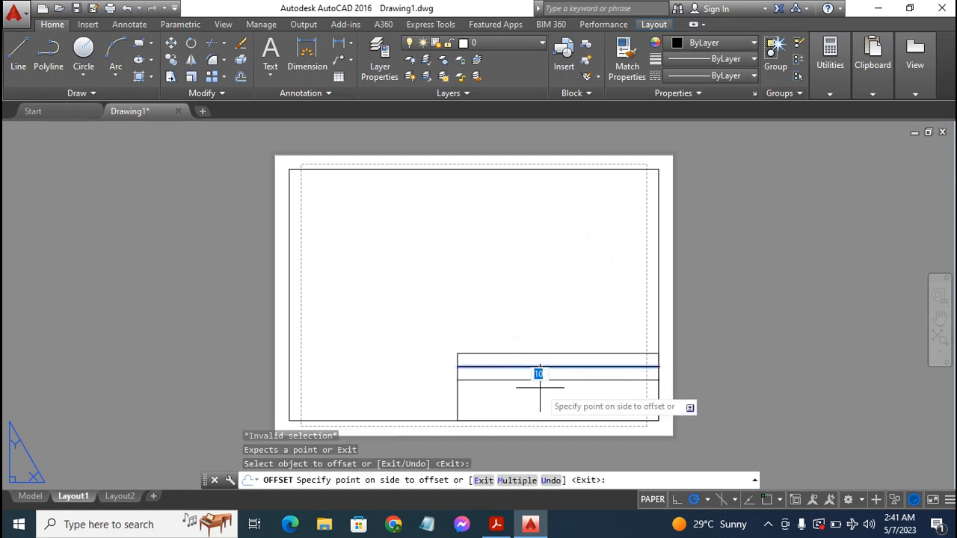
left_click(538, 383)
left_click(540, 380)
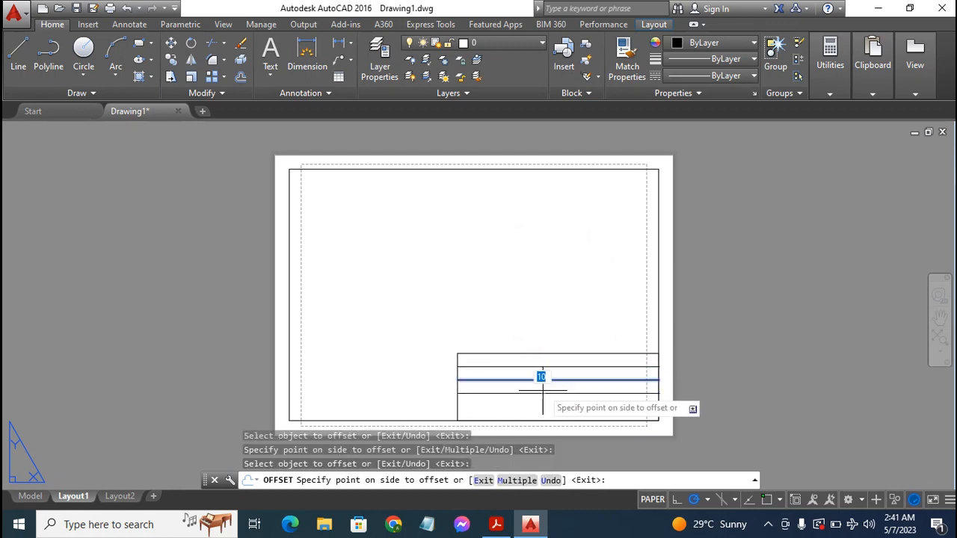
left_click(540, 394)
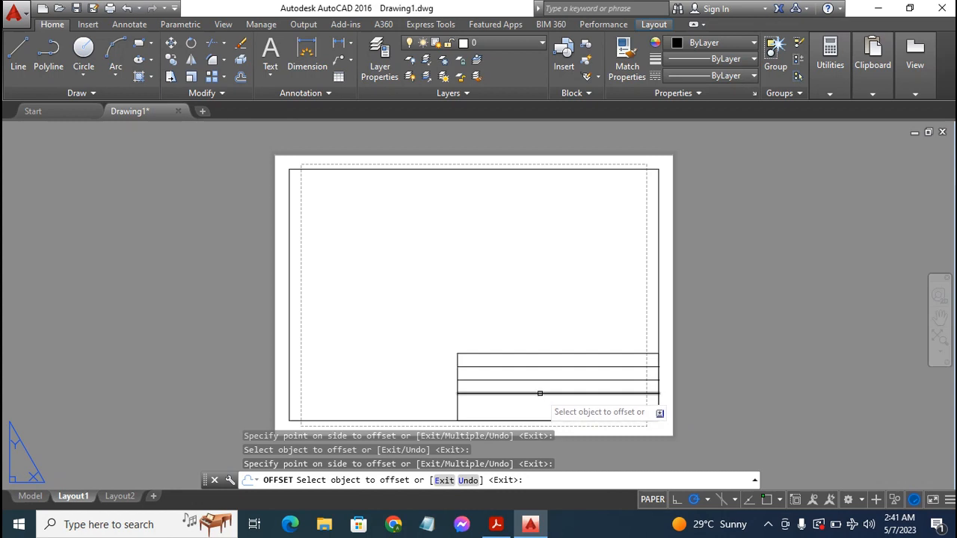
left_click(540, 394)
left_click(538, 405)
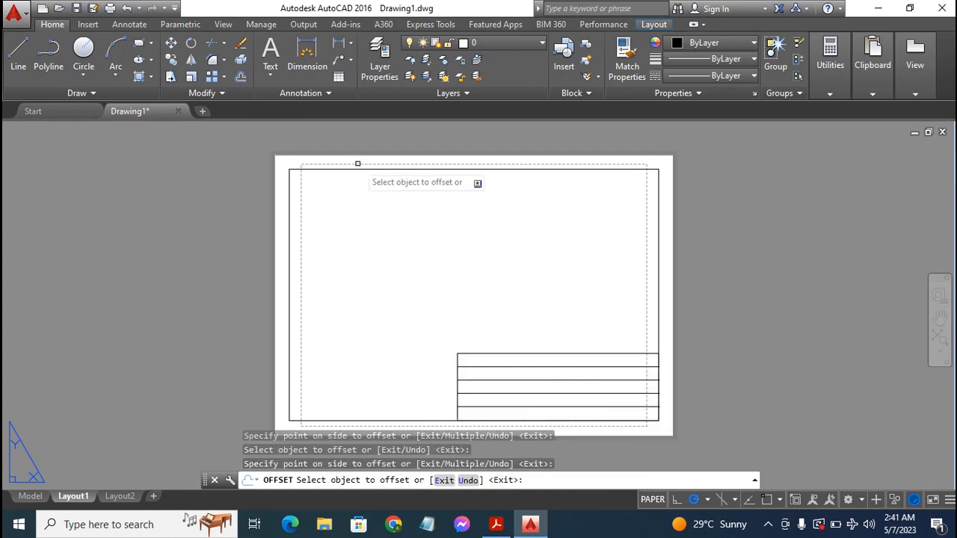
key("Escape")
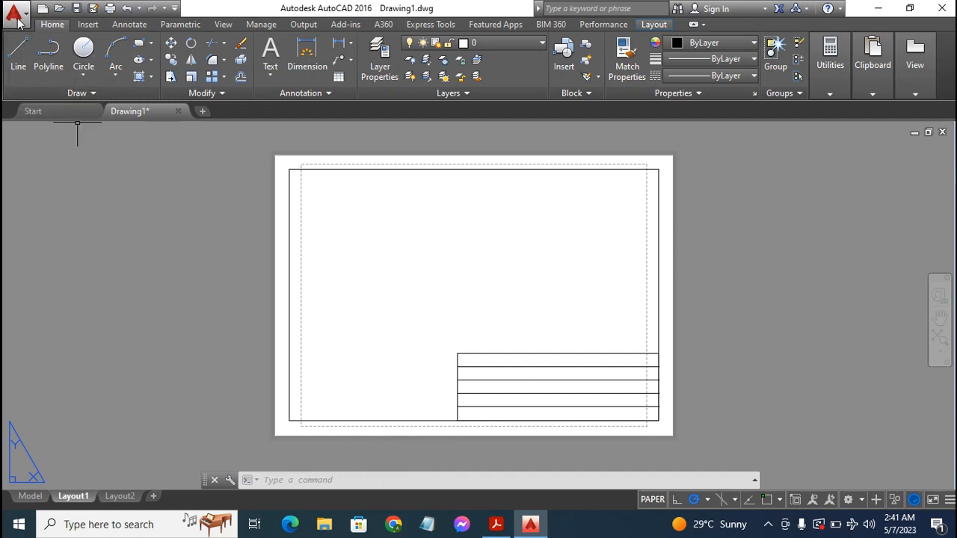
Turn on object snap and draw a vertical line along the title block's left edge from its top corner to its bottom corner
left_click(18, 51)
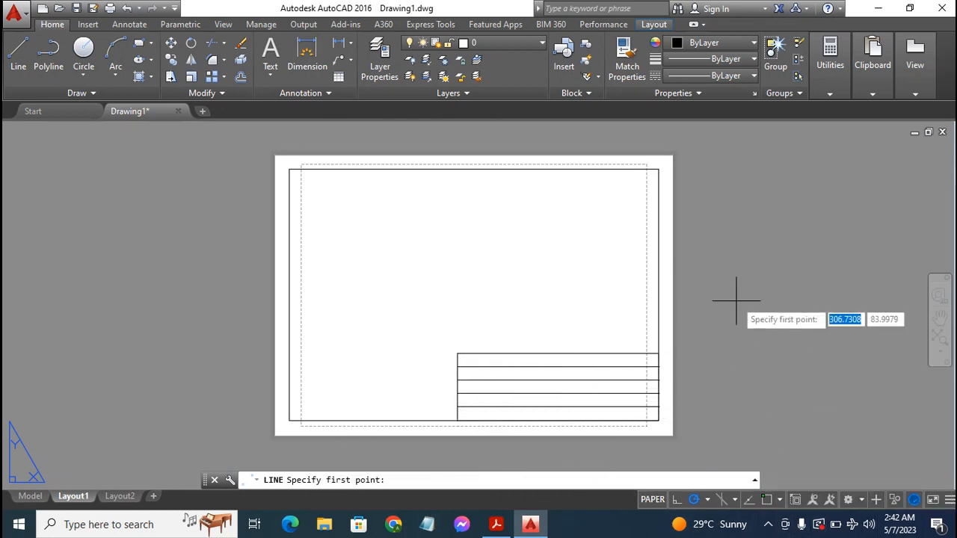
left_click(764, 500)
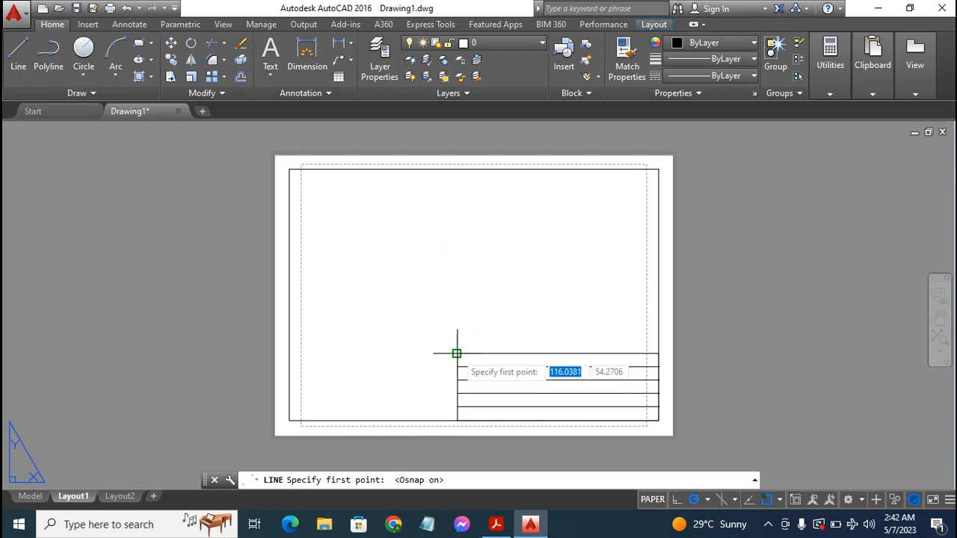
left_click(457, 353)
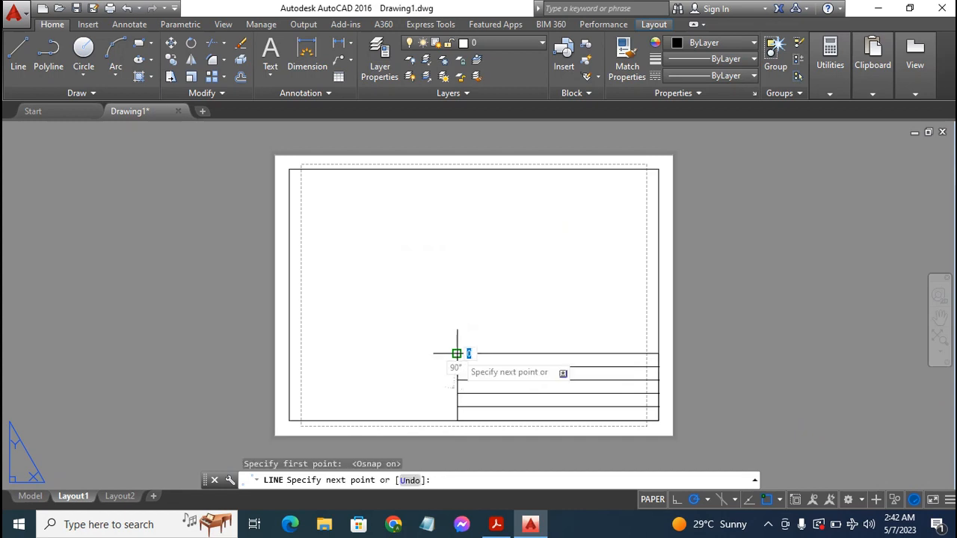
left_click(457, 421)
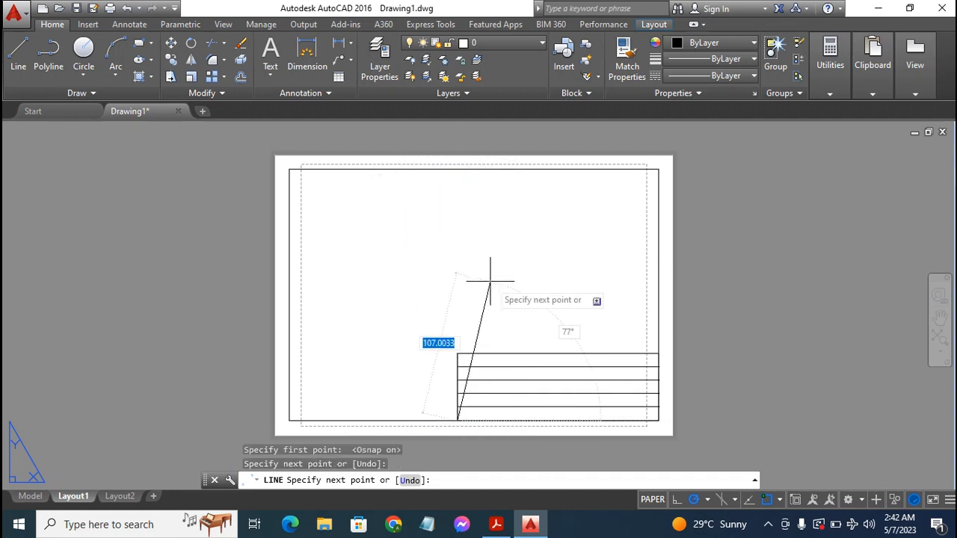
key("Escape")
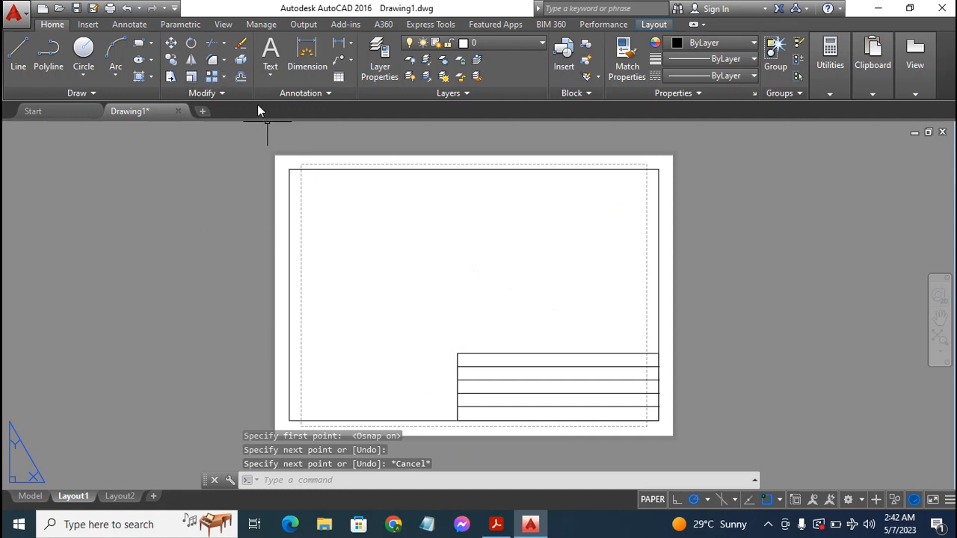
left_click(240, 76)
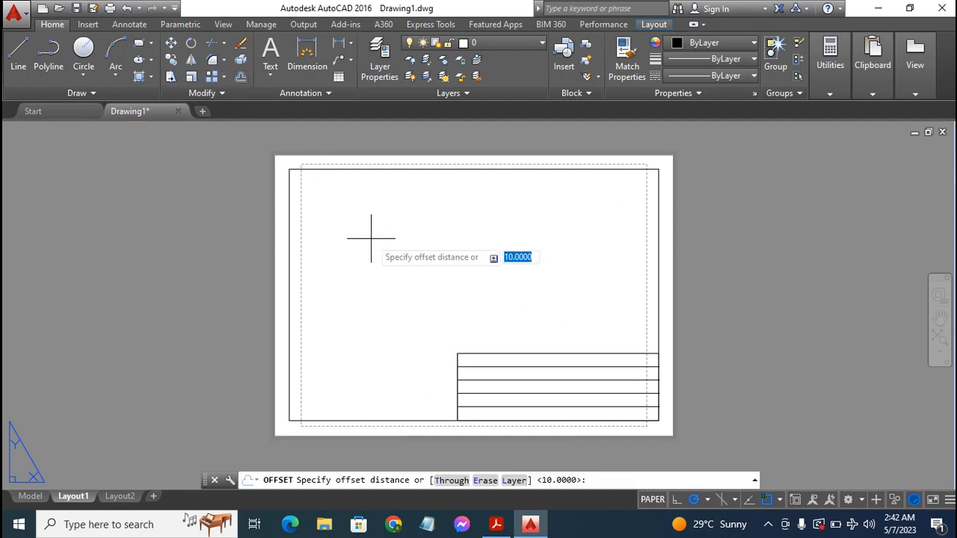
type("30")
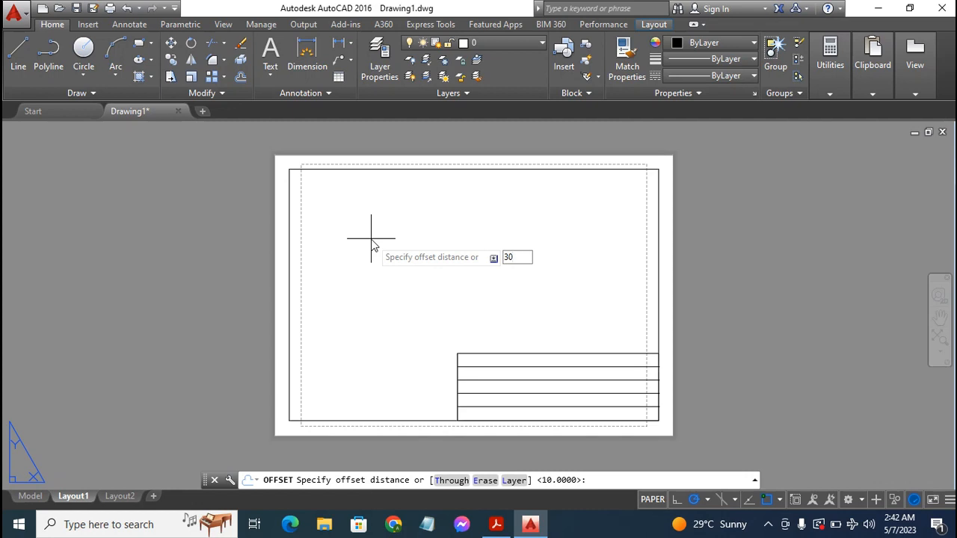
key("Return")
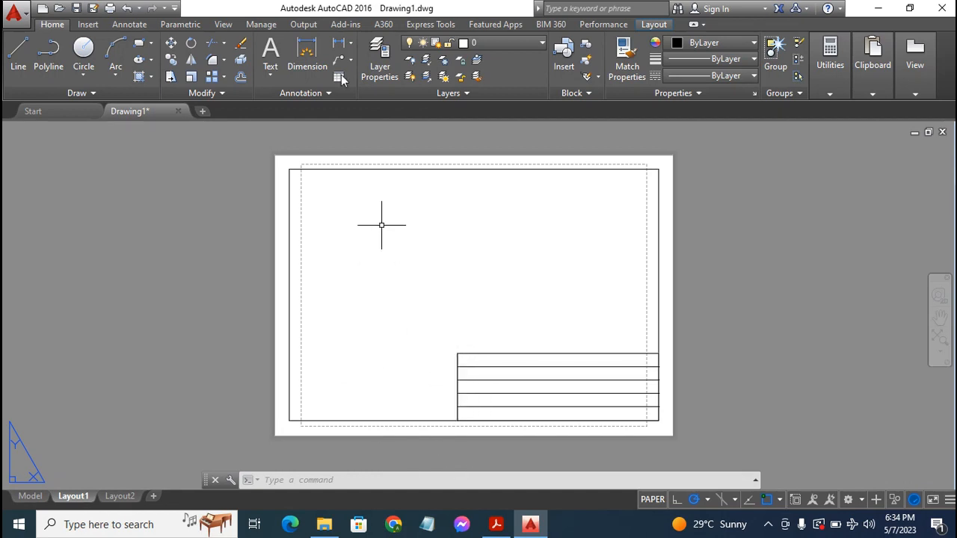
Offset the title block's left edge line 30 units to the right to form the first column
left_click(239, 78)
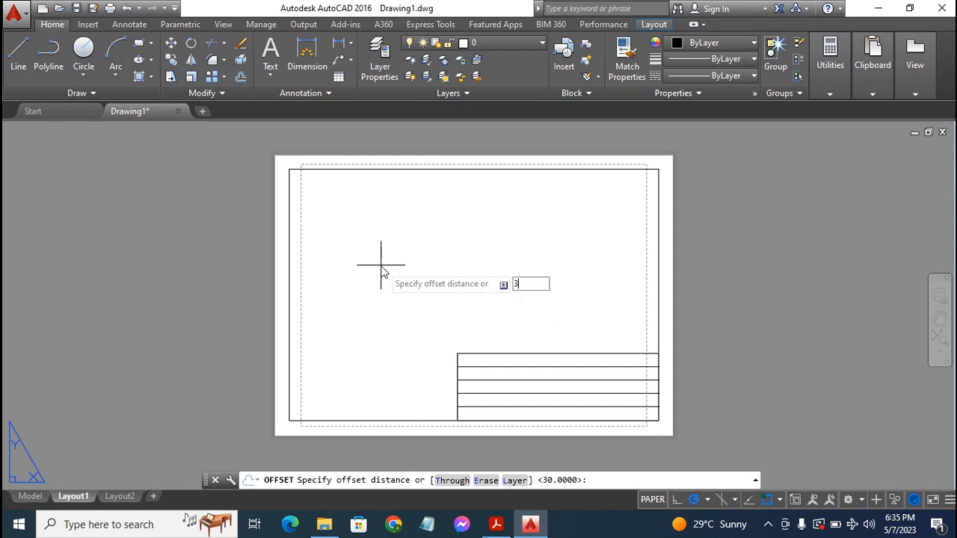
key("Return")
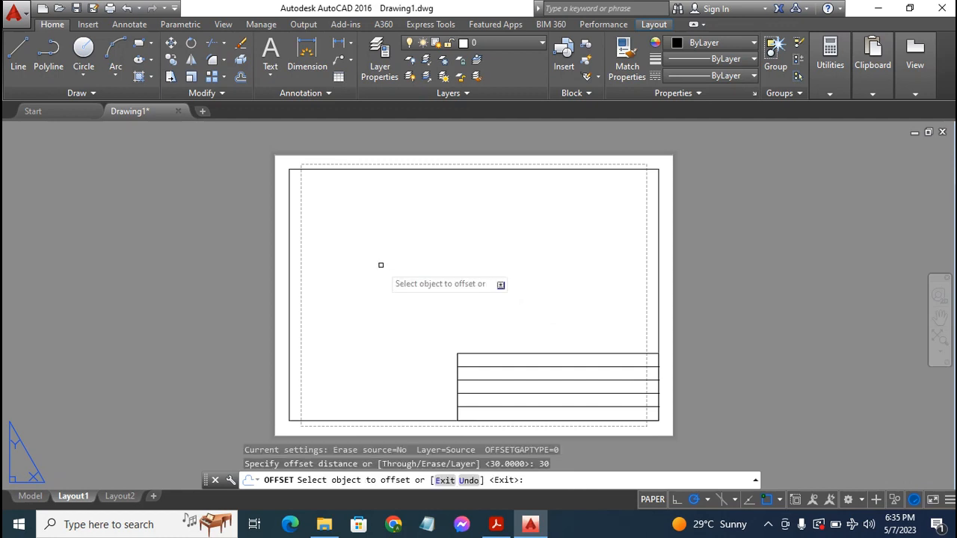
left_click(458, 406)
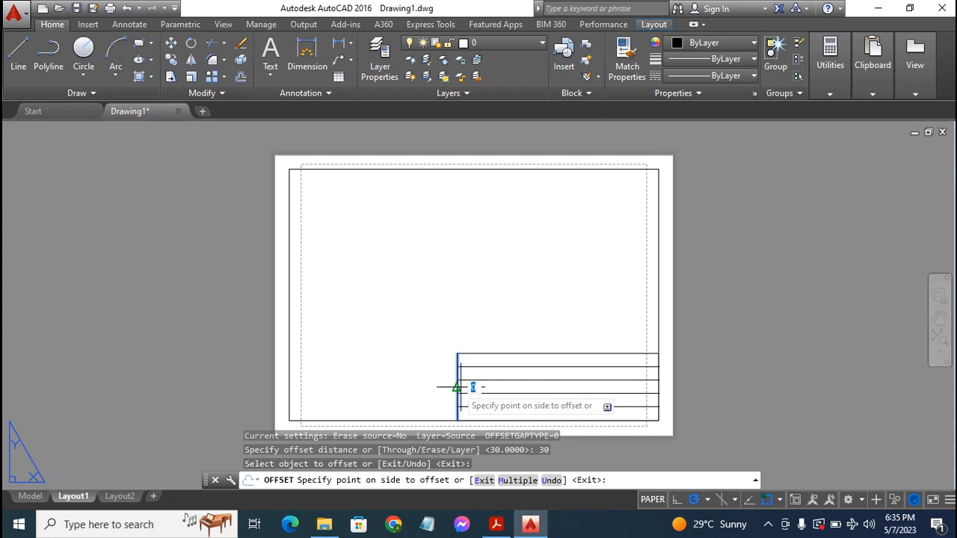
left_click(543, 386)
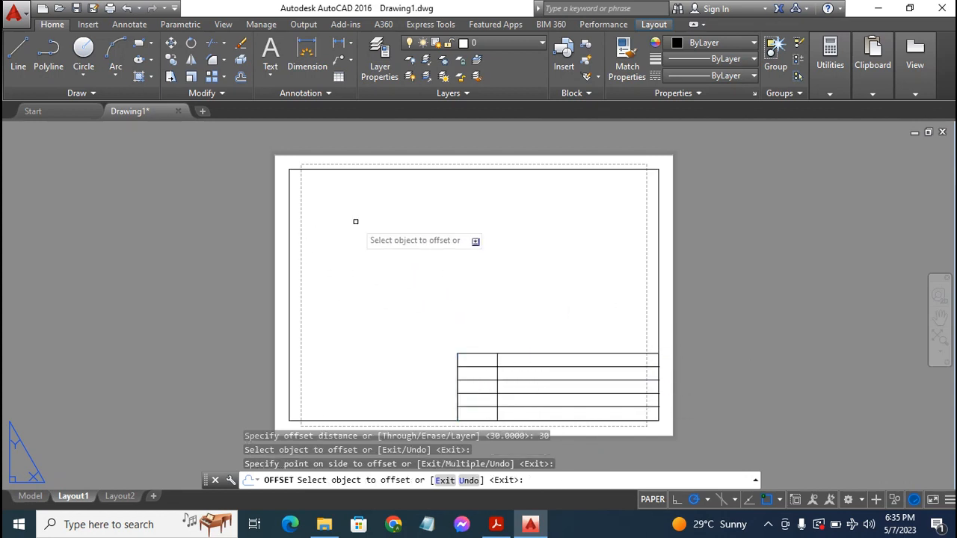
key("Escape")
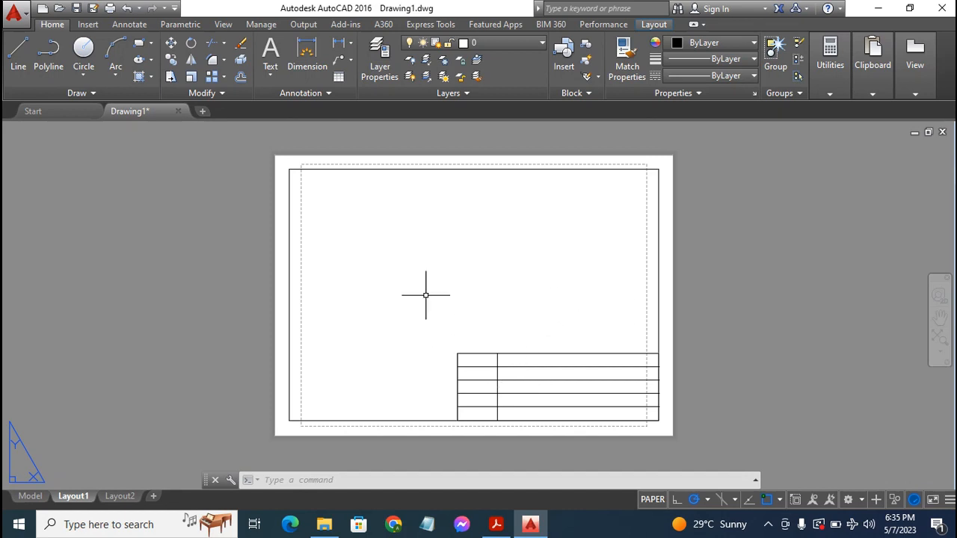
Add the multiline text "Title" in the top-left cell of the title block, spanning the cell from corner to corner
left_click(268, 50)
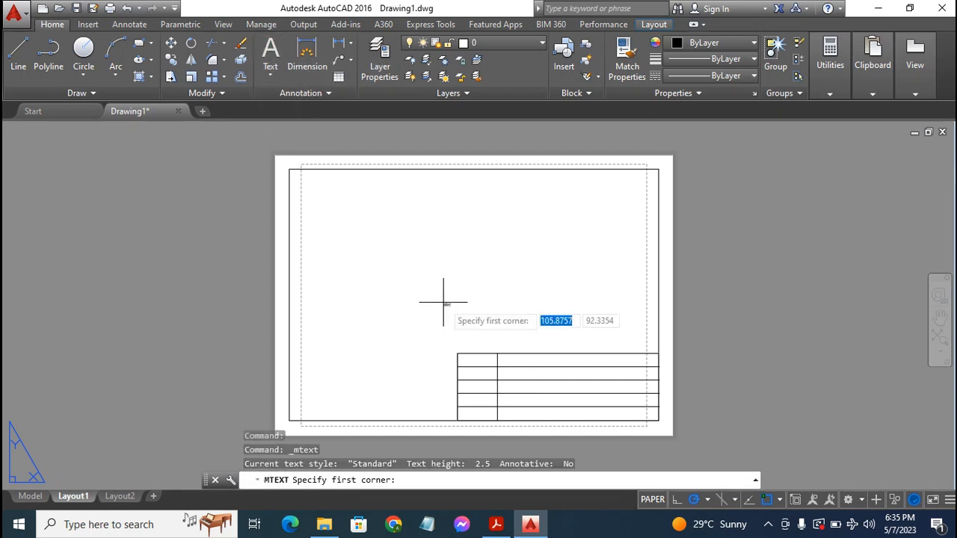
left_click(457, 354)
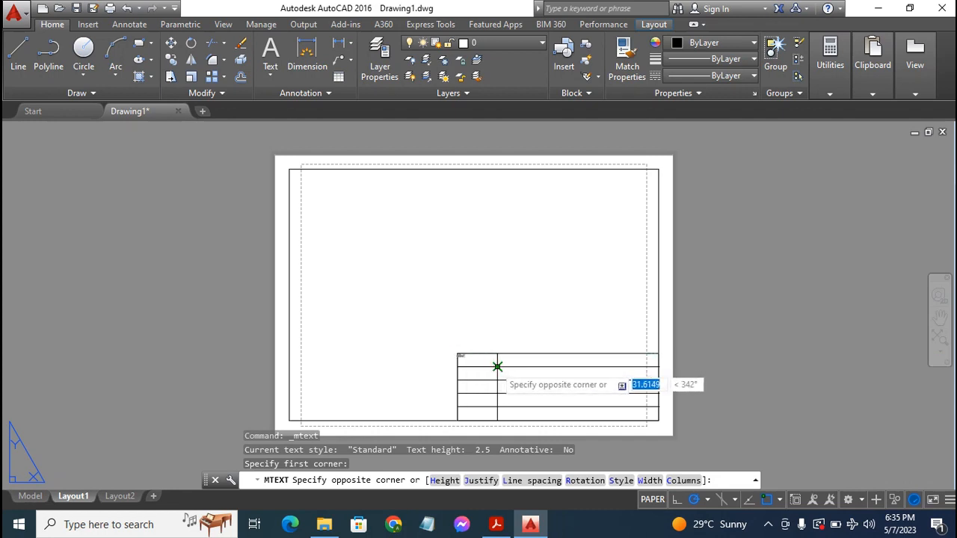
left_click(497, 364)
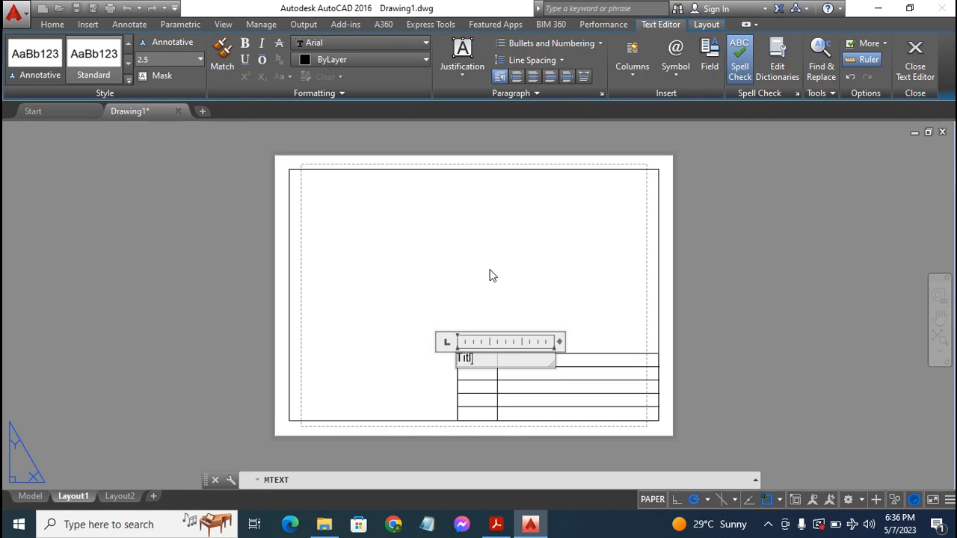
key("Return")
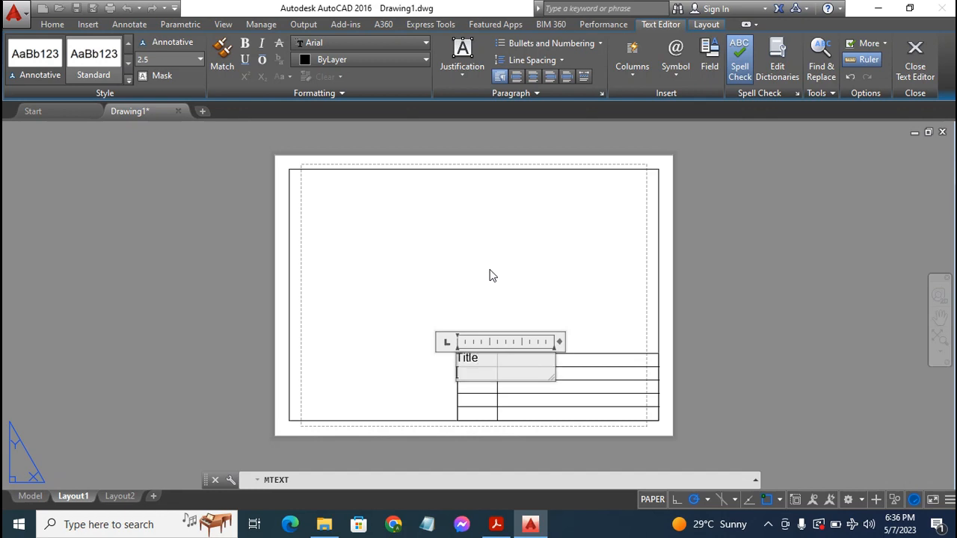
key("BackSpace")
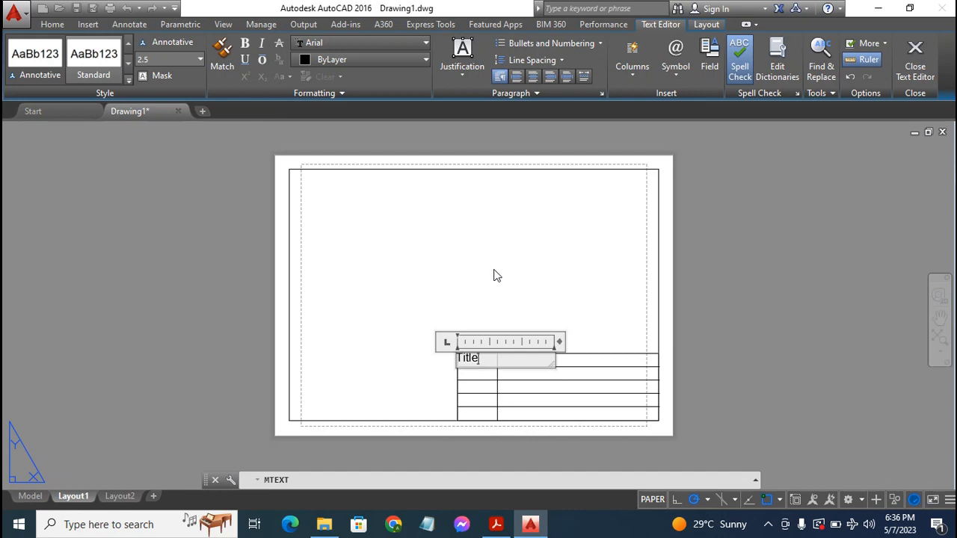
key("Escape")
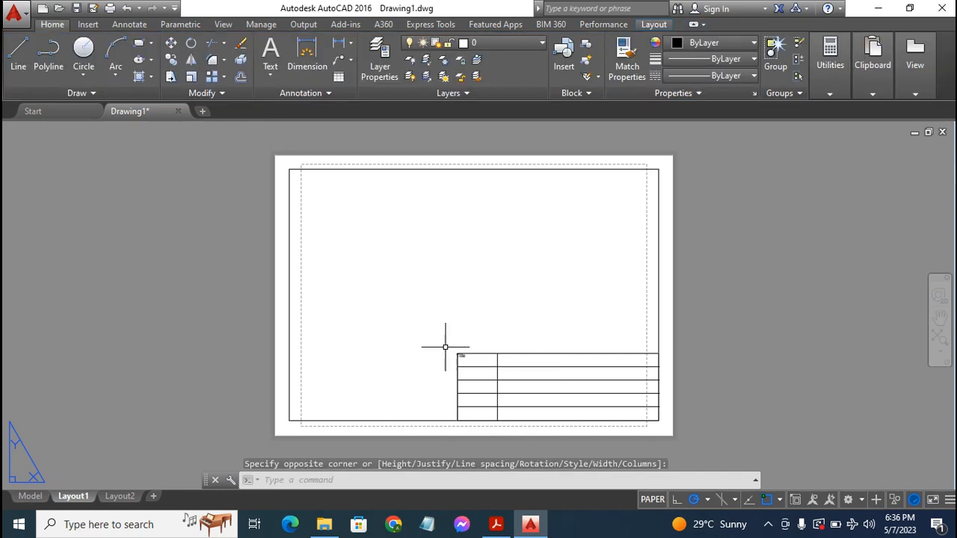
key("Escape")
Set the text height of the "Title" label to 5
left_click(462, 354)
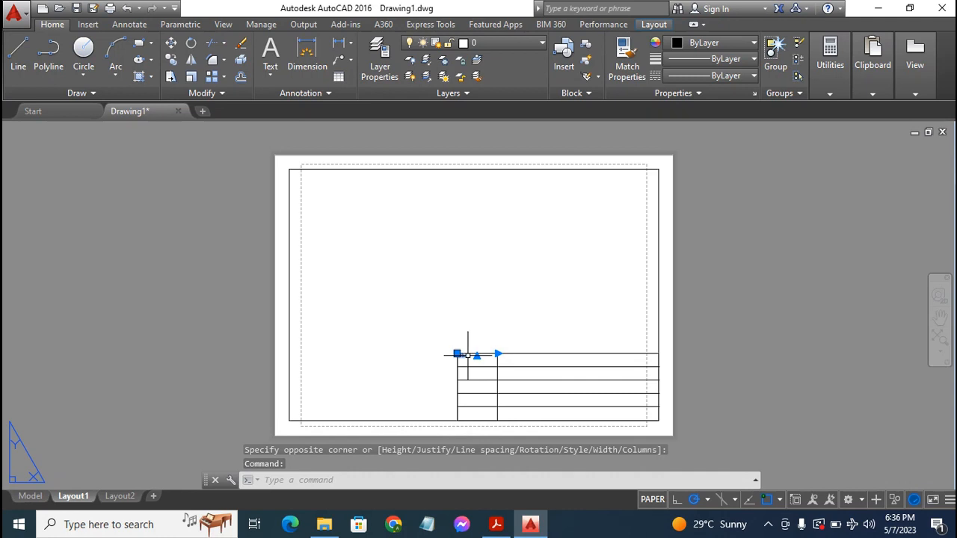
left_click(468, 354)
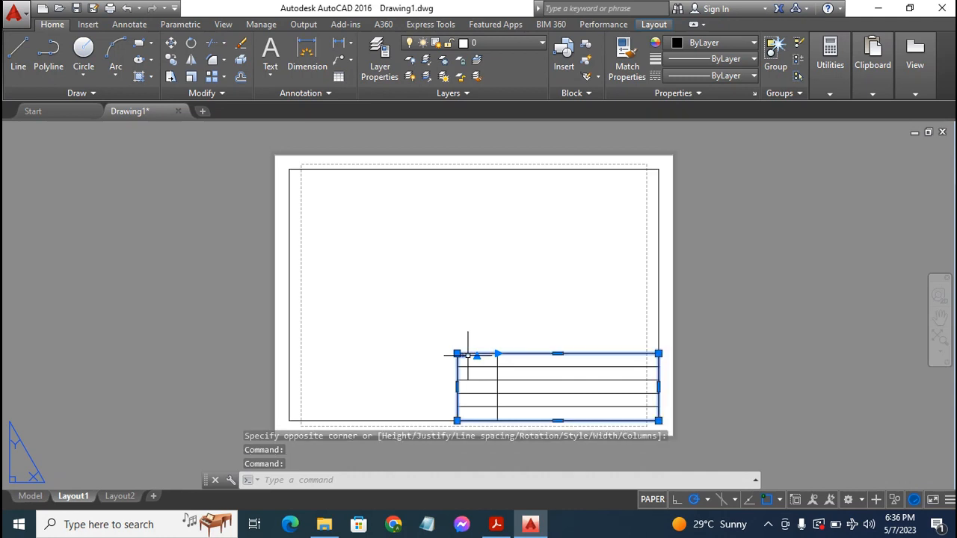
key("Escape")
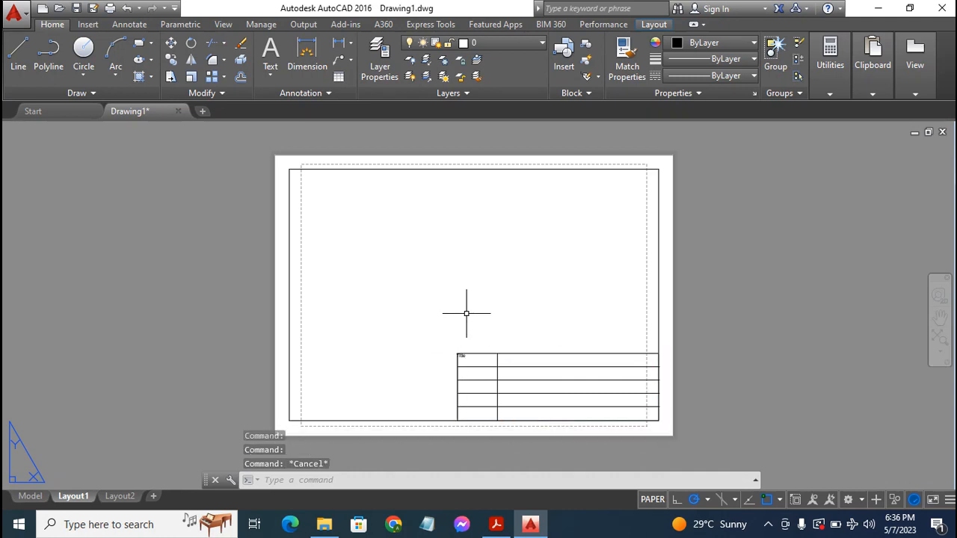
double_click(463, 356)
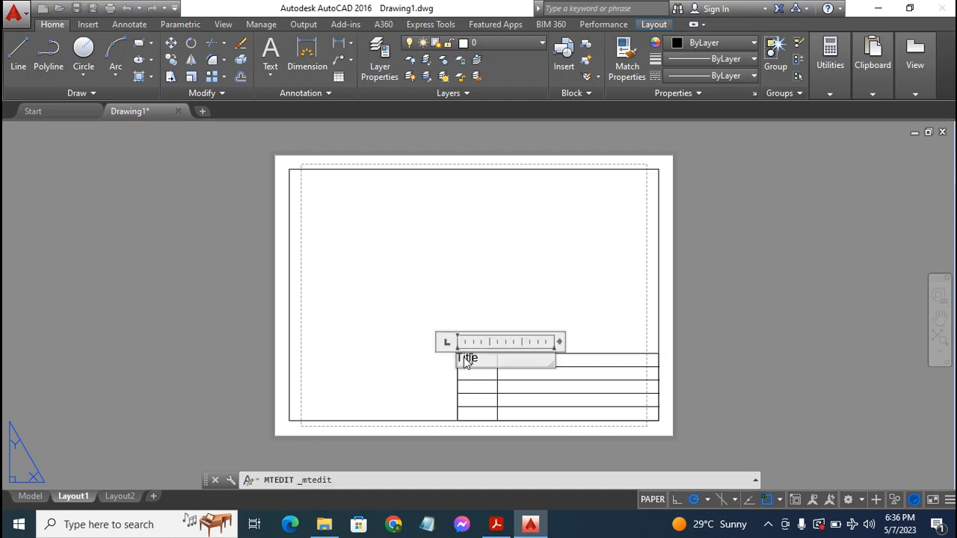
left_click_drag(486, 357, 456, 358)
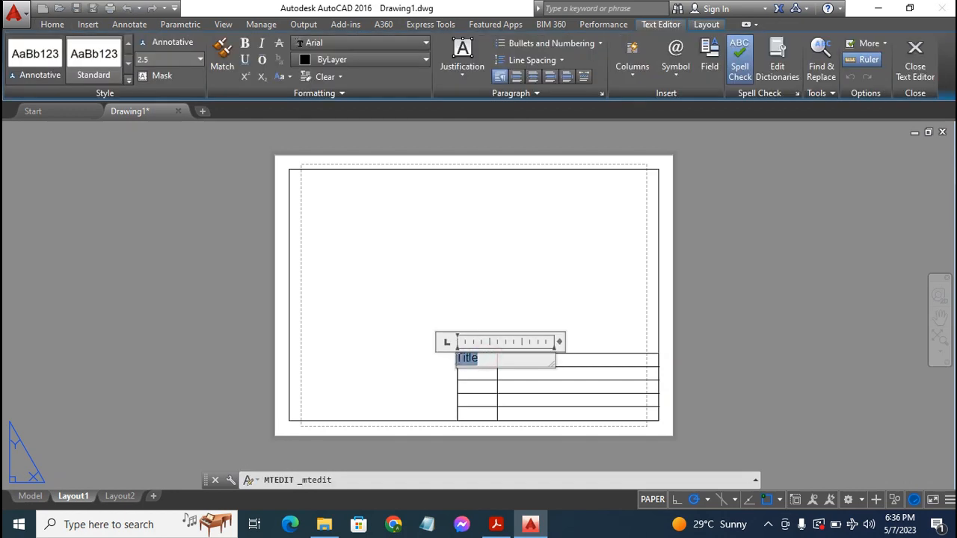
left_click(161, 58)
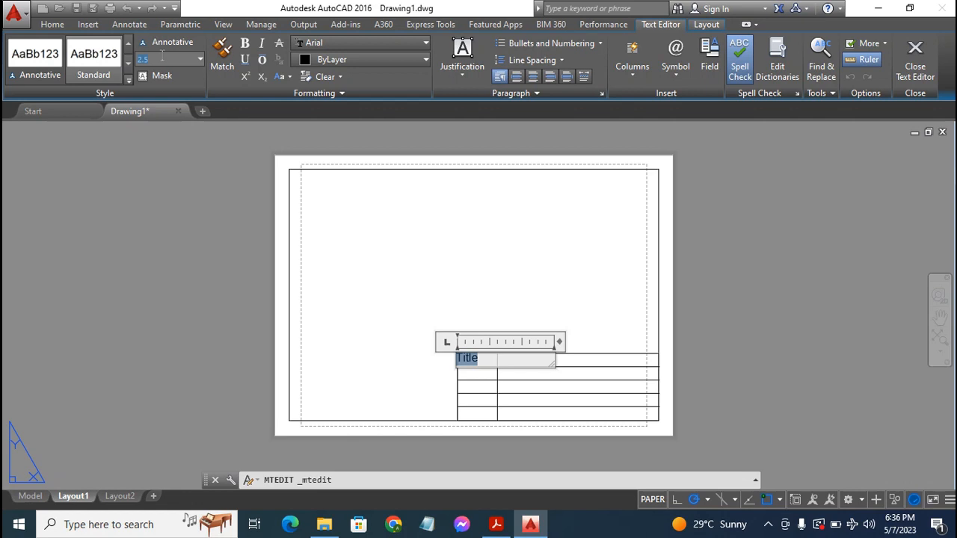
key("Return")
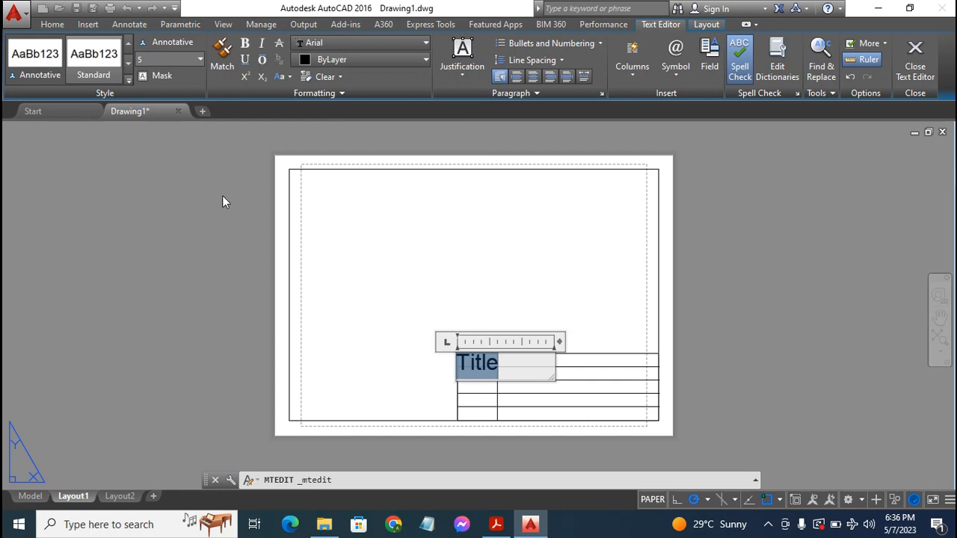
left_click(464, 250)
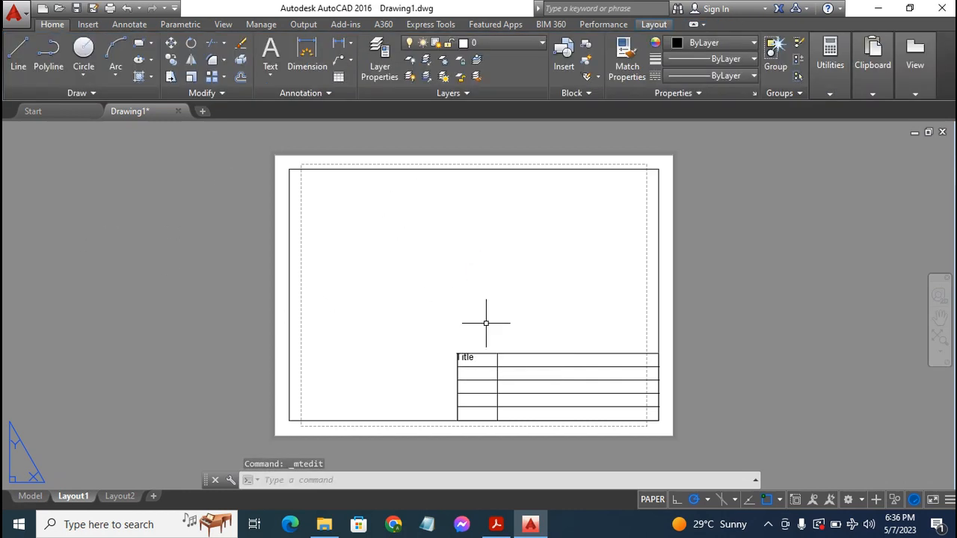
Move the "Title" text down and to the right, away from the upper-left corner of its cell
left_click(464, 359)
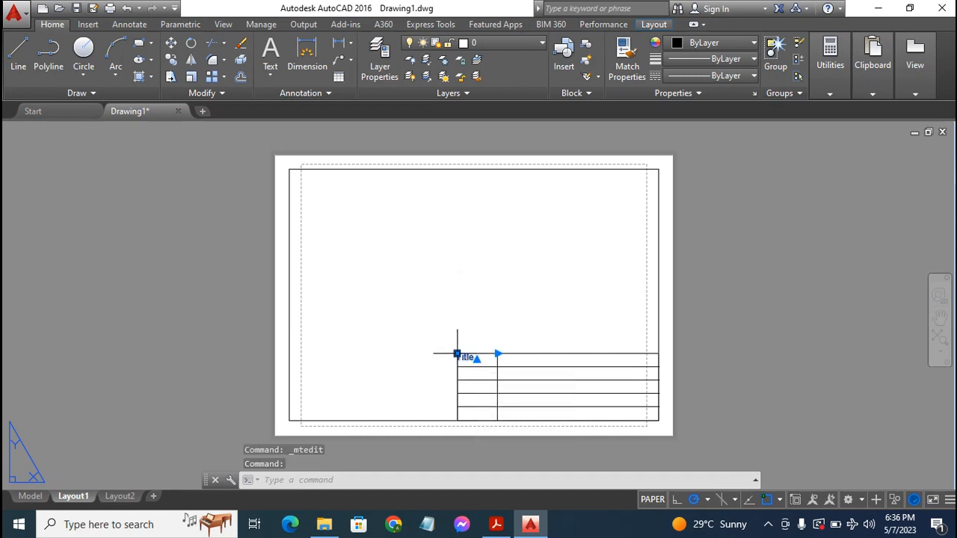
left_click(457, 354)
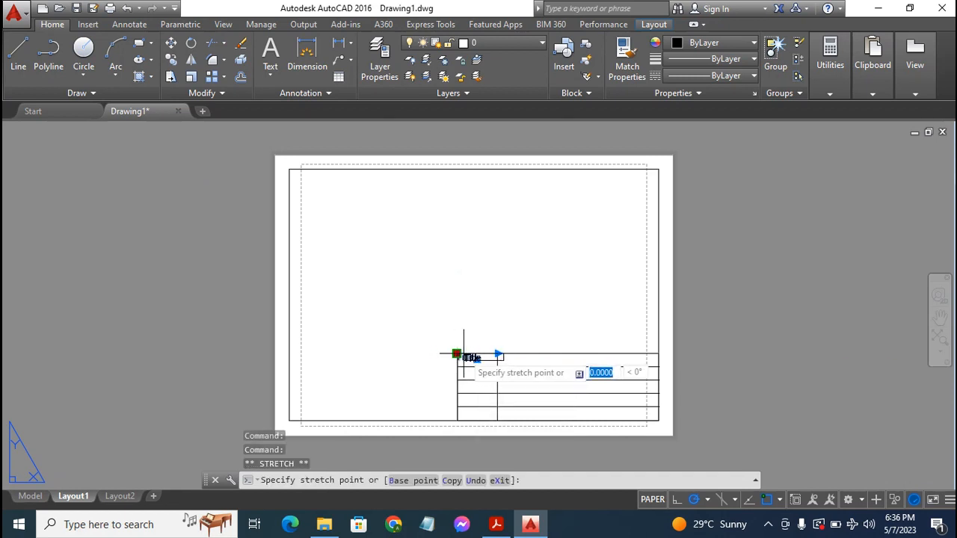
left_click(464, 358)
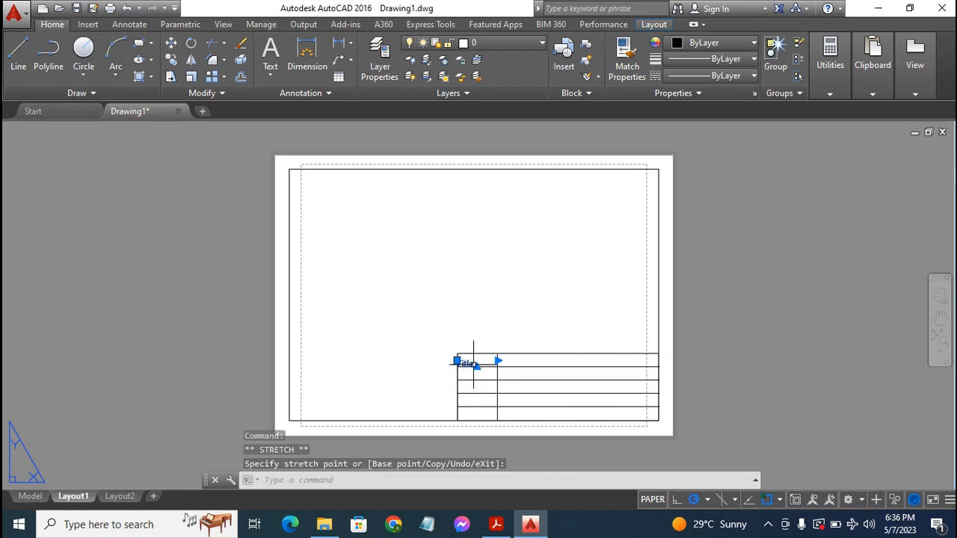
left_click(457, 361)
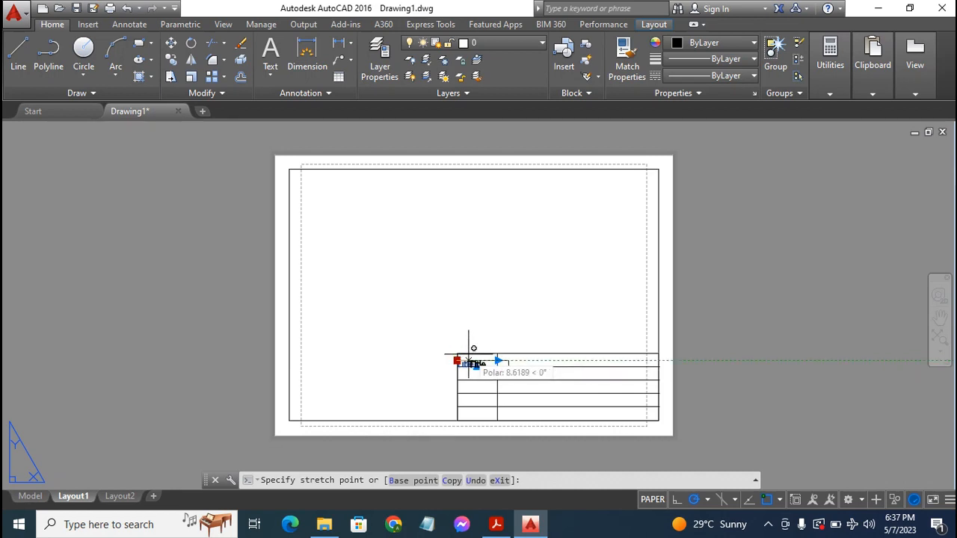
left_click(466, 353)
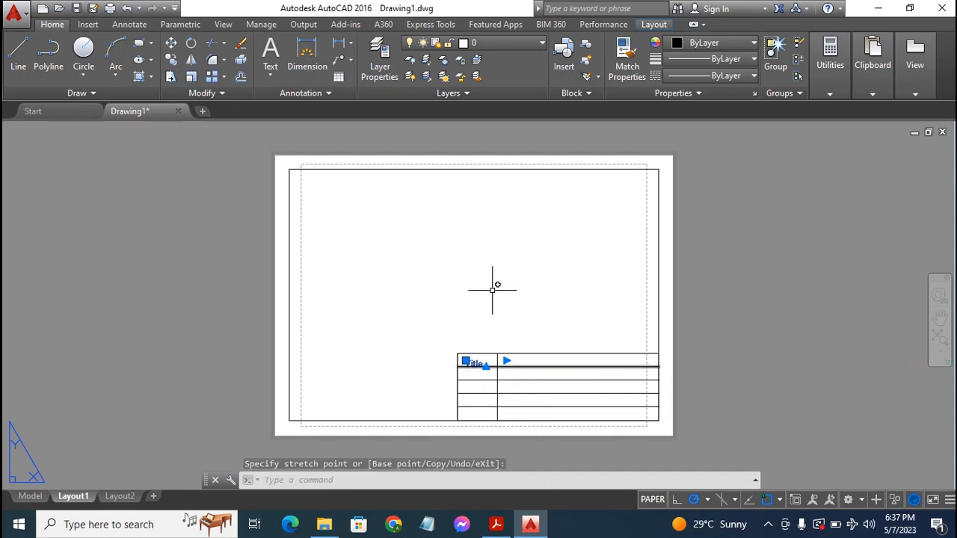
key("Escape")
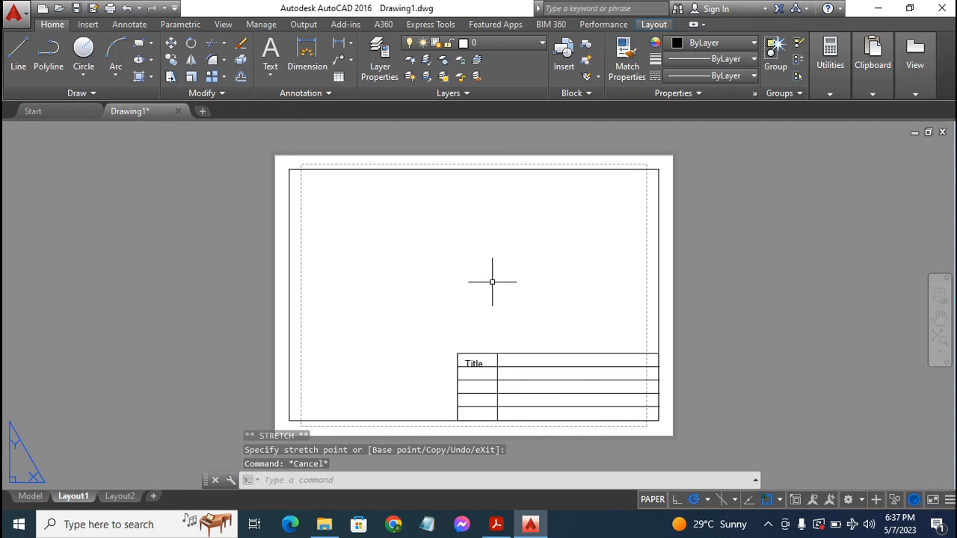
Try to shift the "Title" text upward to center it vertically between its cell's lines
left_click(466, 361)
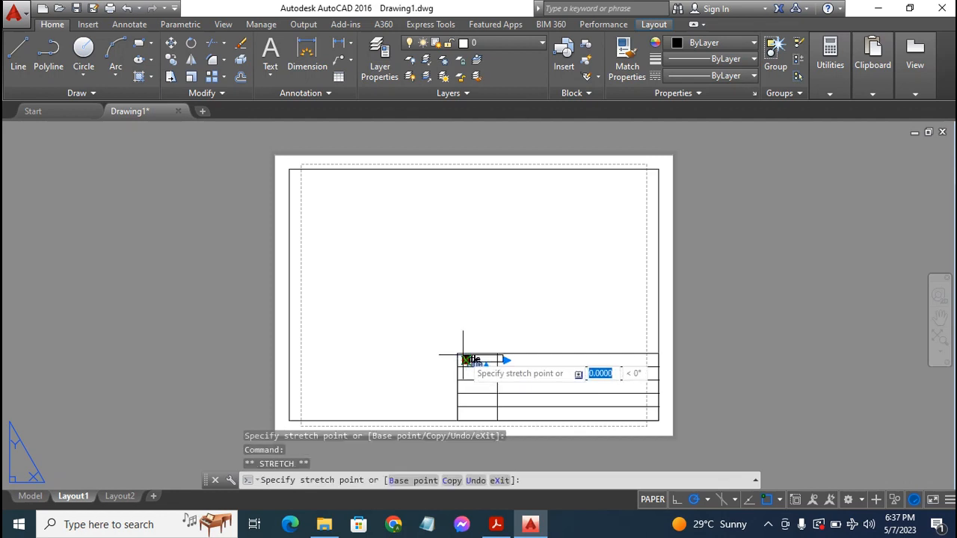
left_click(463, 356)
left_click(465, 360)
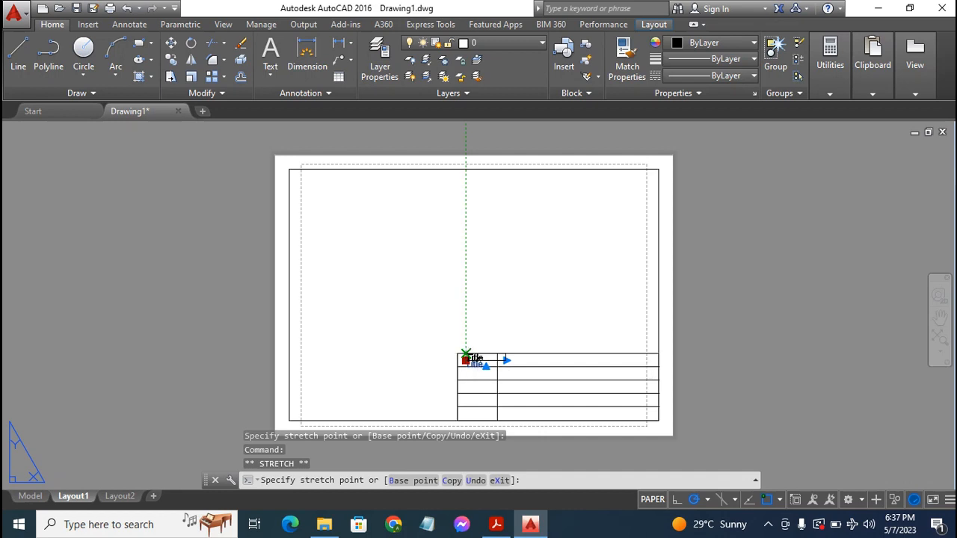
left_click(466, 354)
left_click(465, 355)
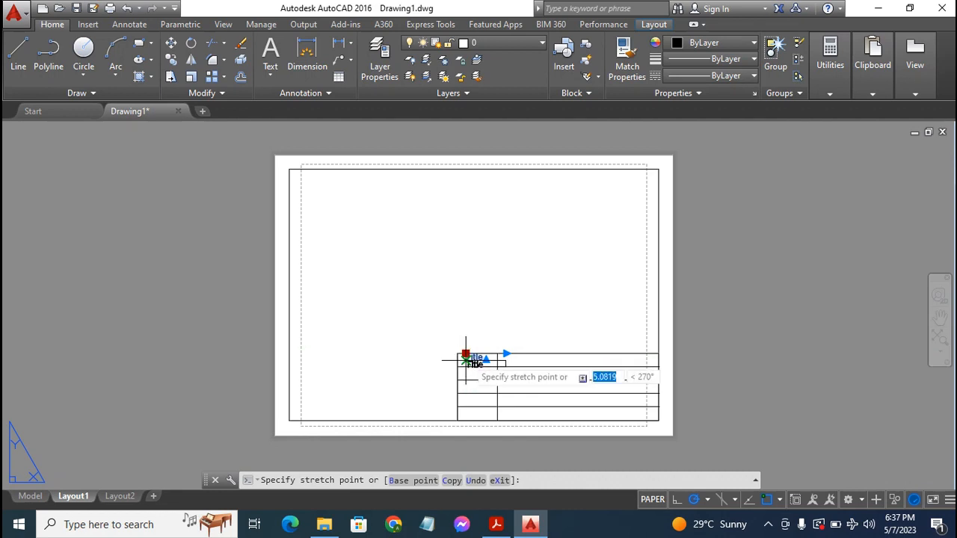
left_click(466, 361)
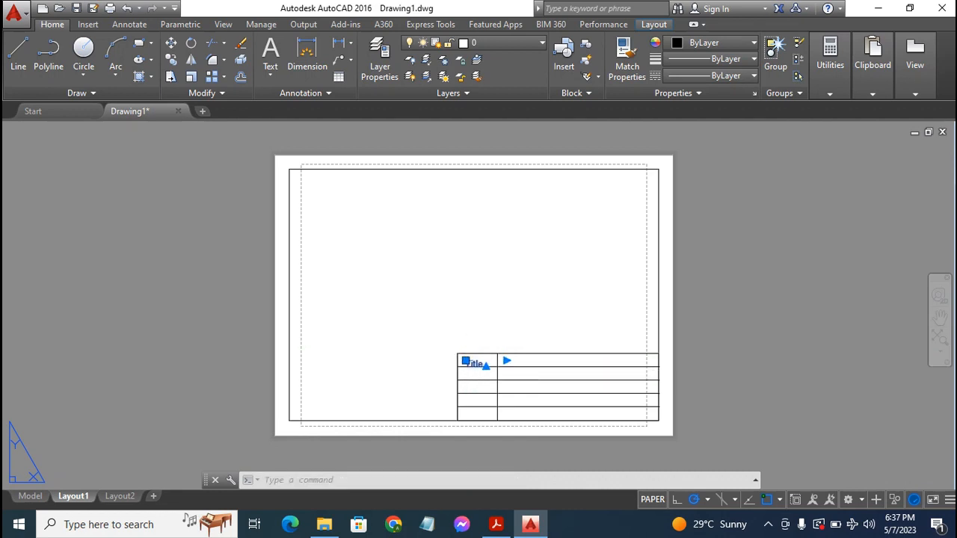
left_click(495, 308)
key("Escape")
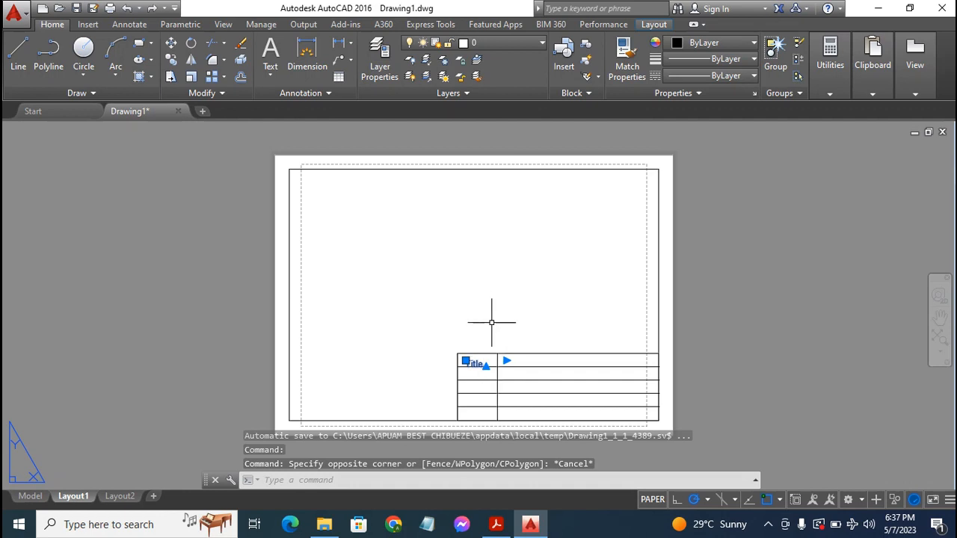
key("Escape")
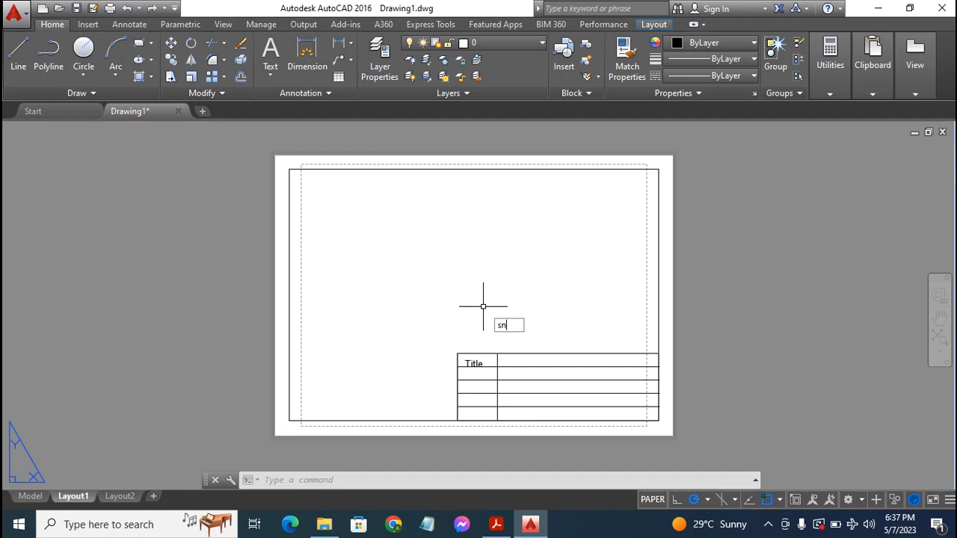
Turn grid snap off with the SNAP command's OFF option
type("ap")
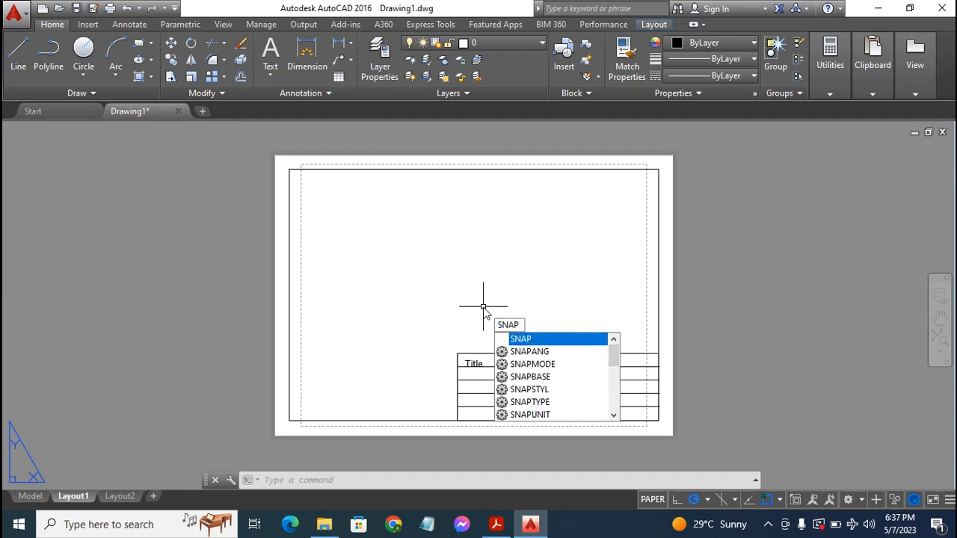
type("off")
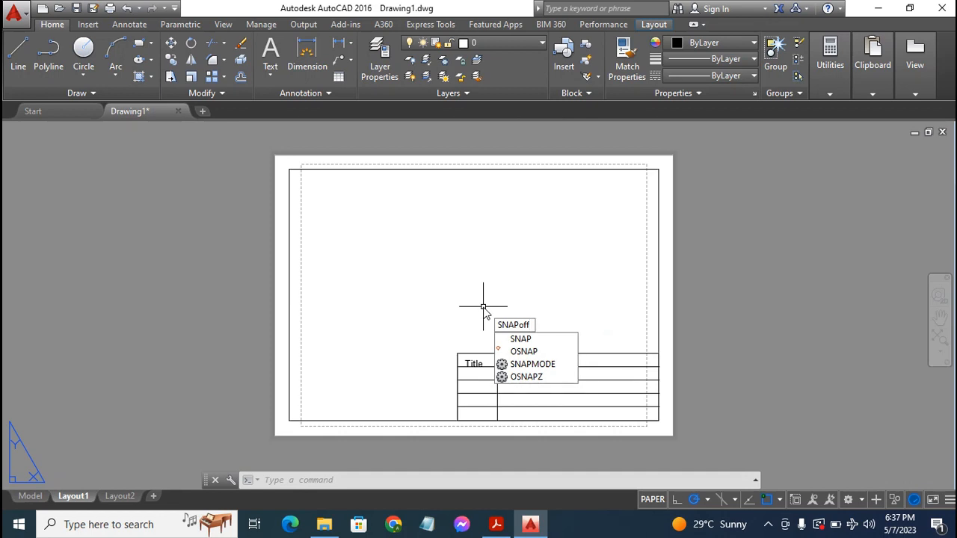
key("Return")
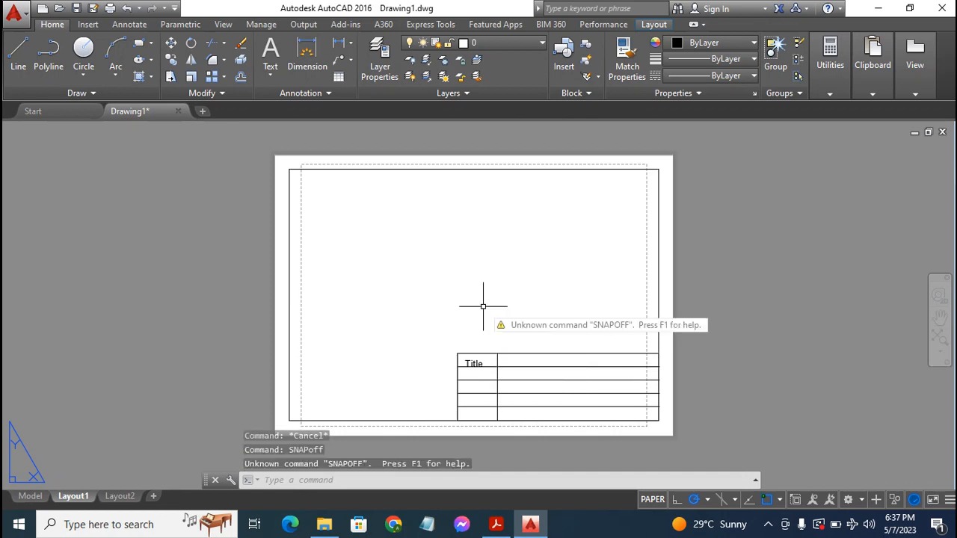
left_click(417, 479)
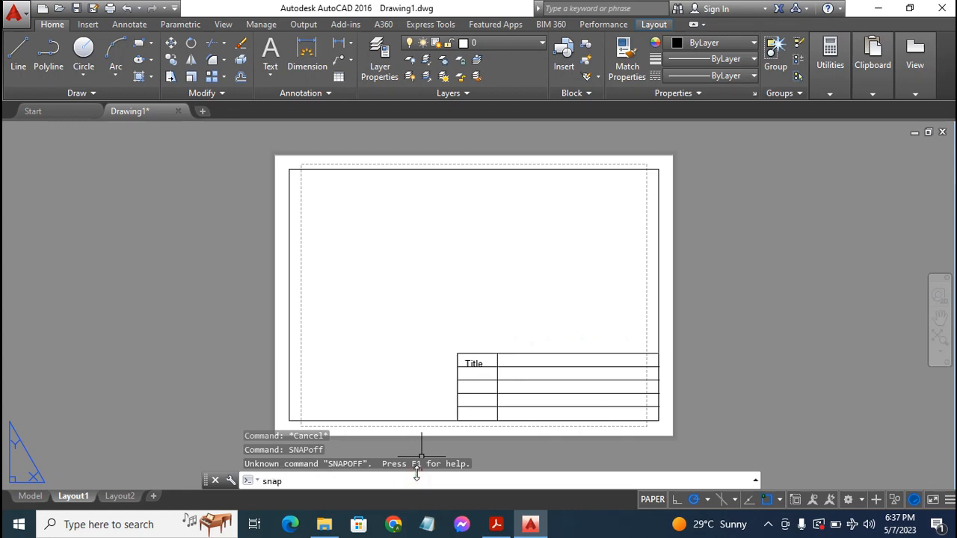
type("snap")
key("Return")
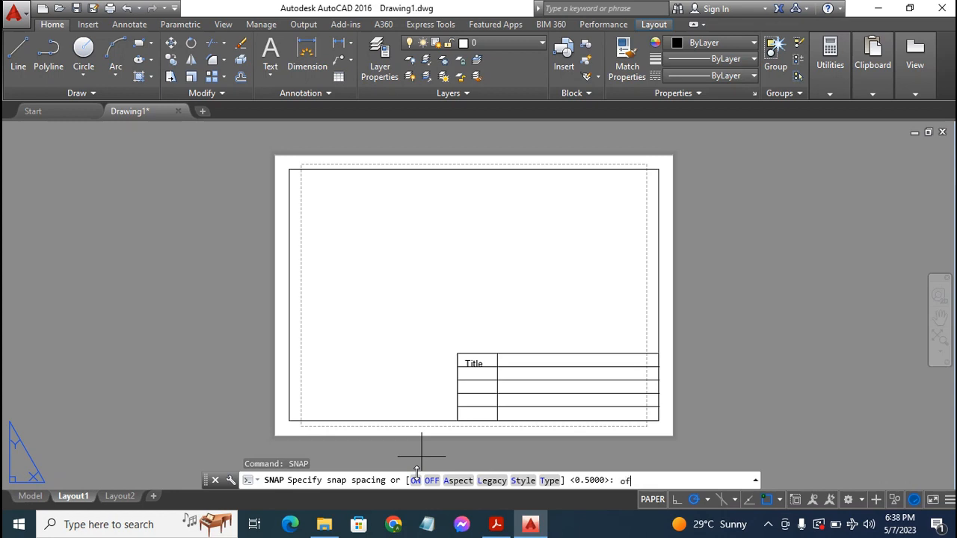
key("Return")
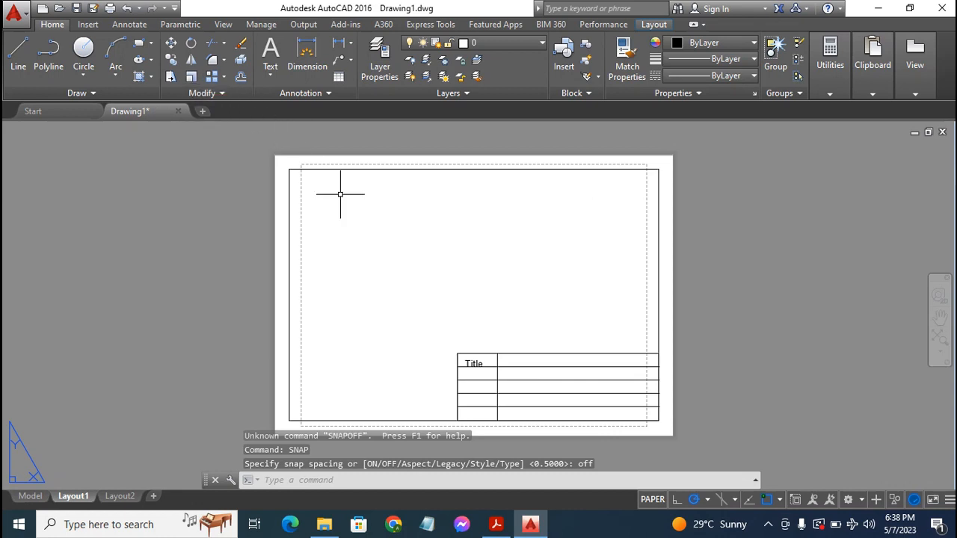
Move the "Title" text straight up about 3 units to center it between its cell's lines, with object snap turned off
left_click(477, 364)
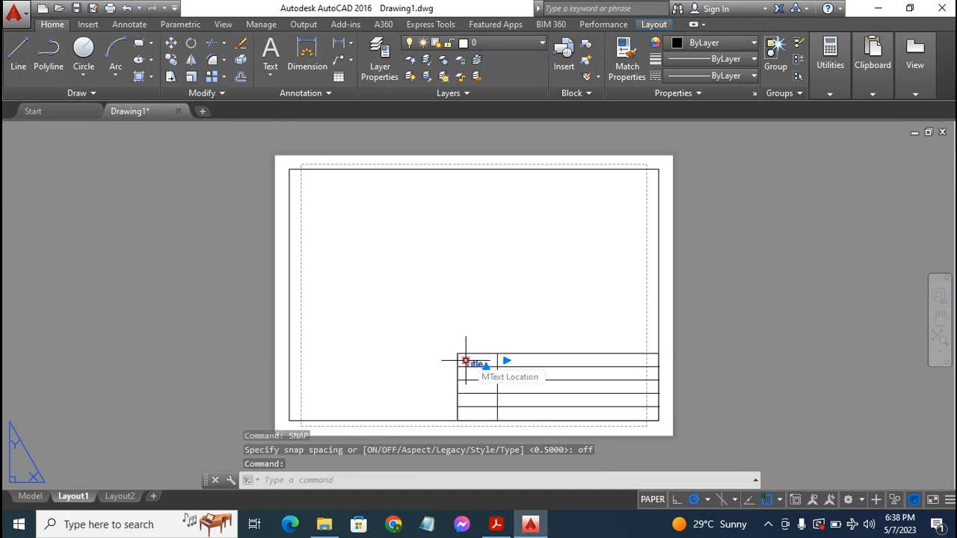
left_click(466, 361)
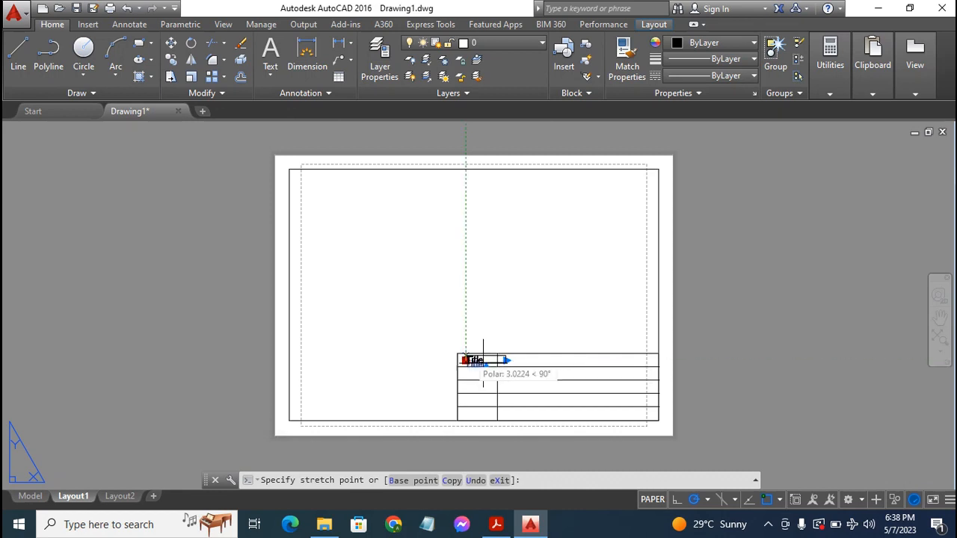
left_click(763, 499)
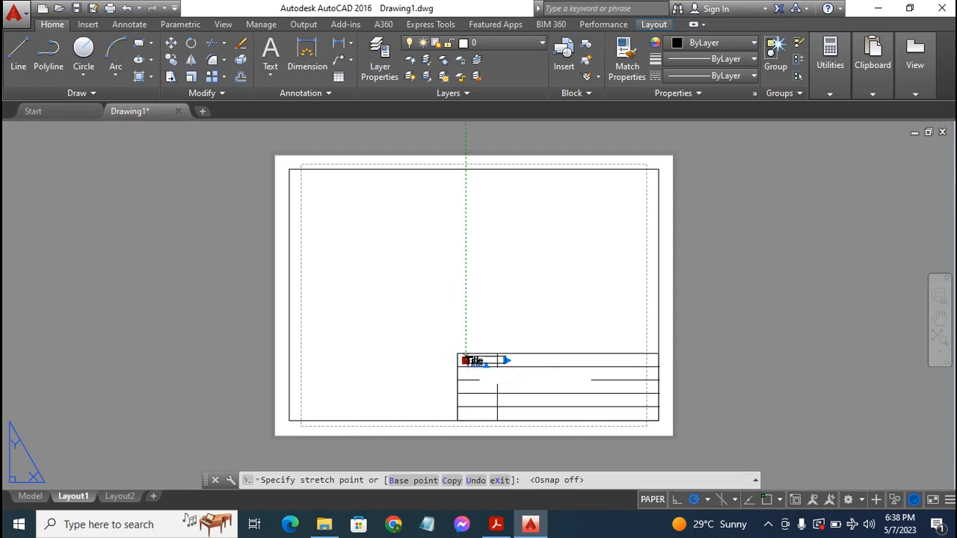
key("Escape")
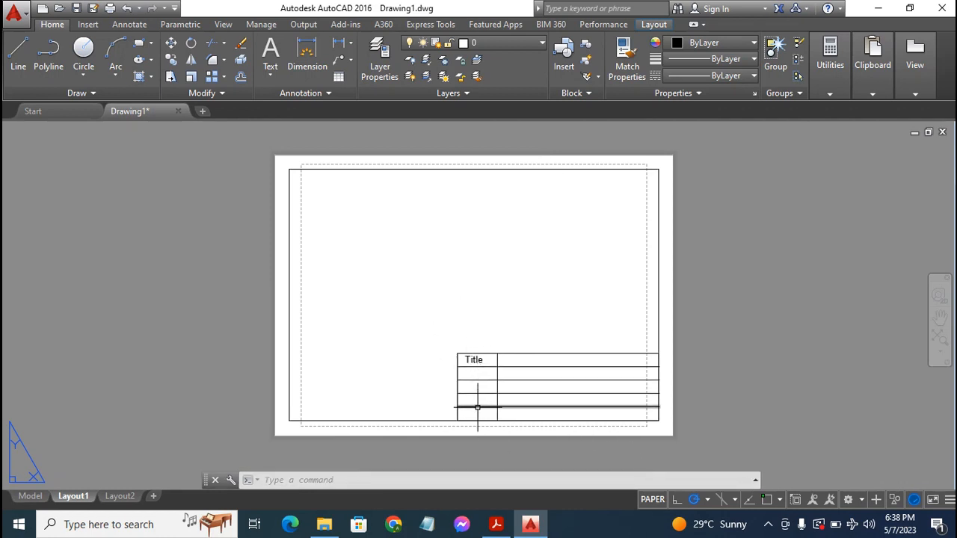
Copy the "Title" text straight down into each of the four cells below it in the title block's first column
left_click(167, 61)
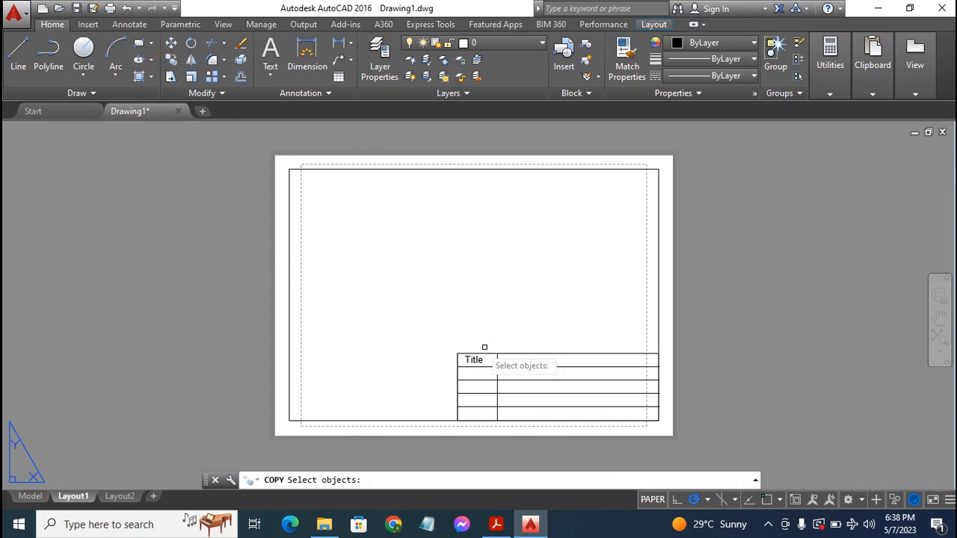
left_click(475, 360)
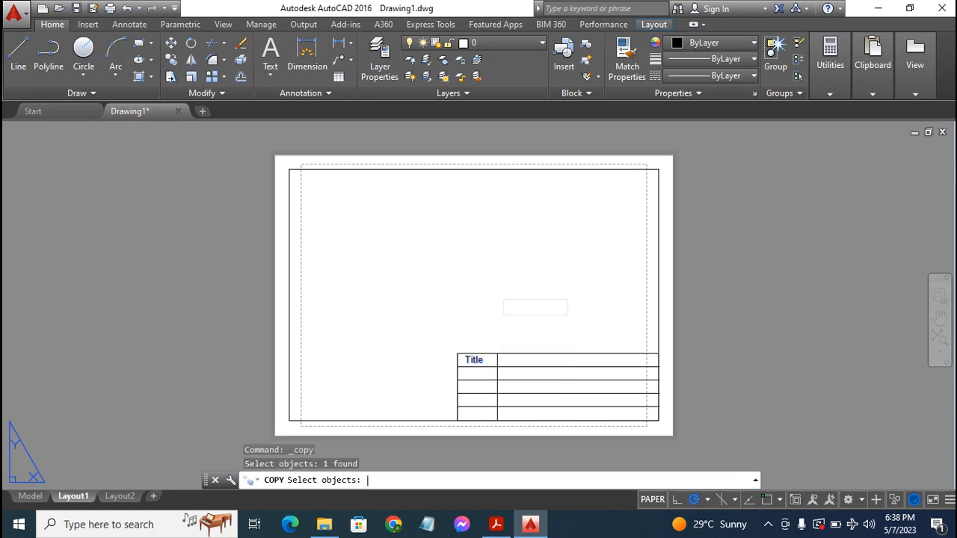
key("Return")
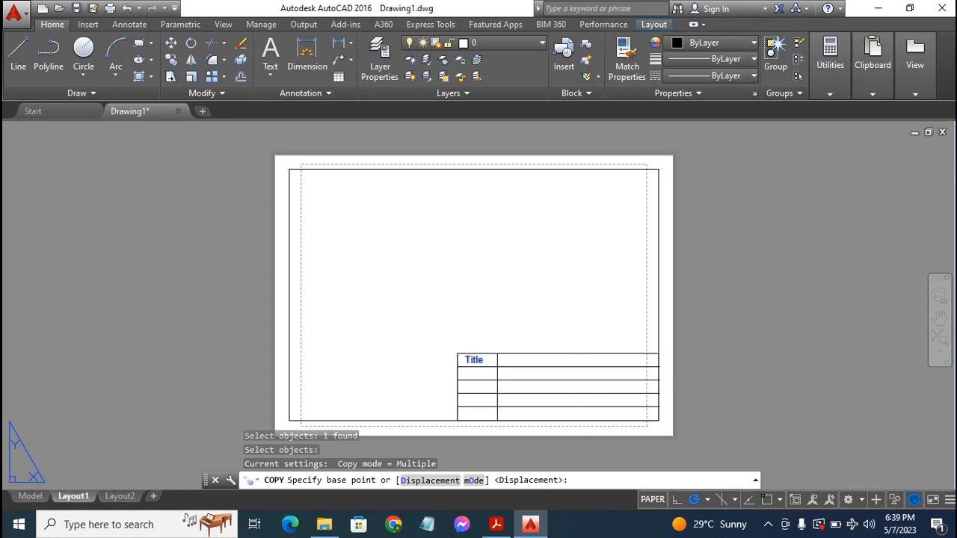
left_click(467, 360)
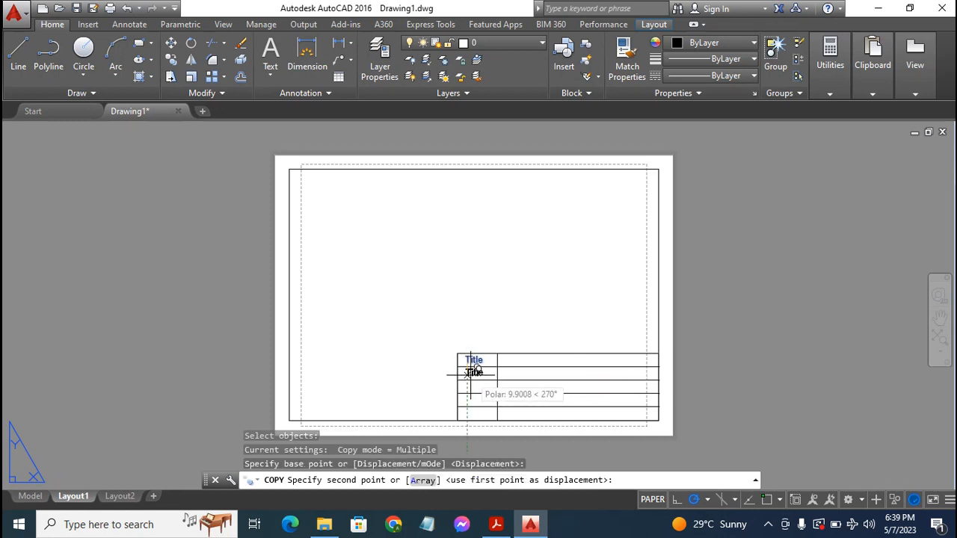
left_click(467, 374)
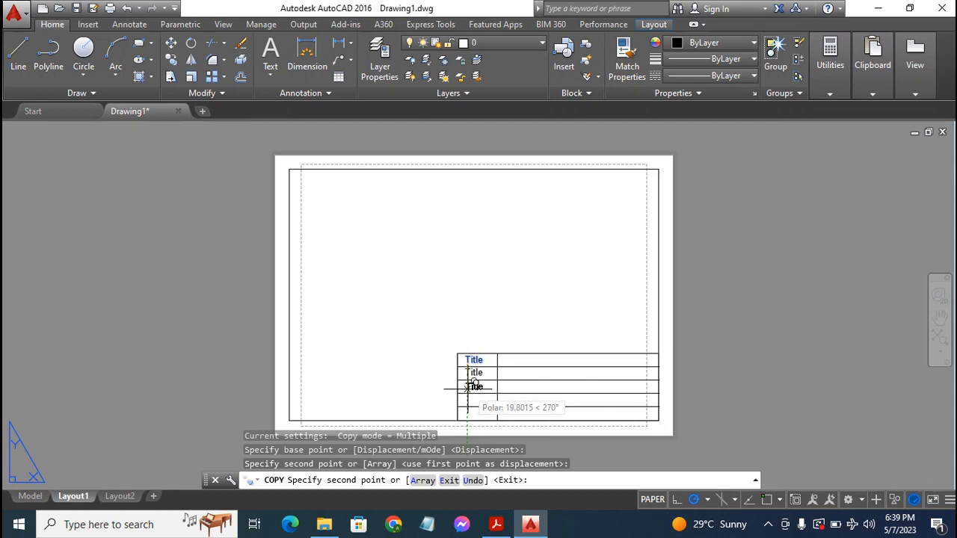
left_click(468, 389)
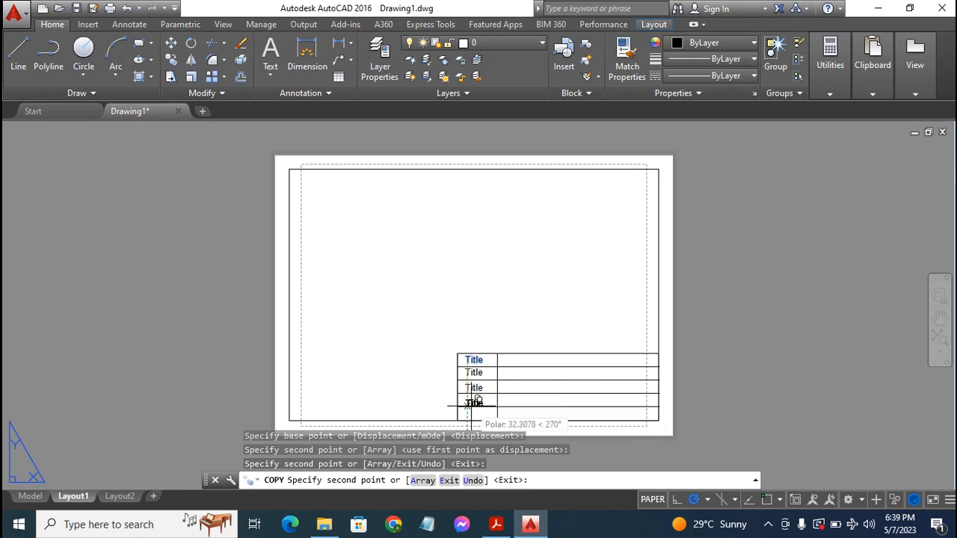
left_click(471, 401)
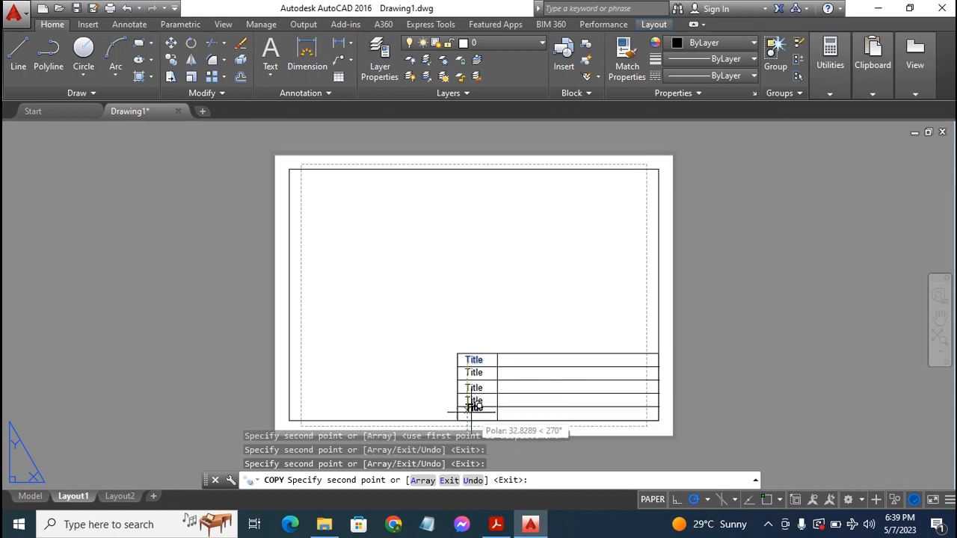
left_click(471, 412)
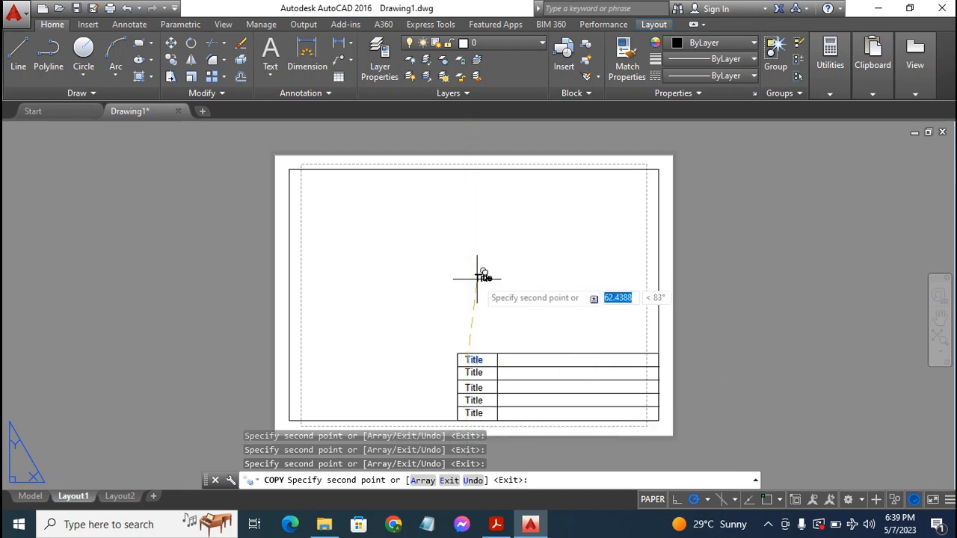
key("Escape")
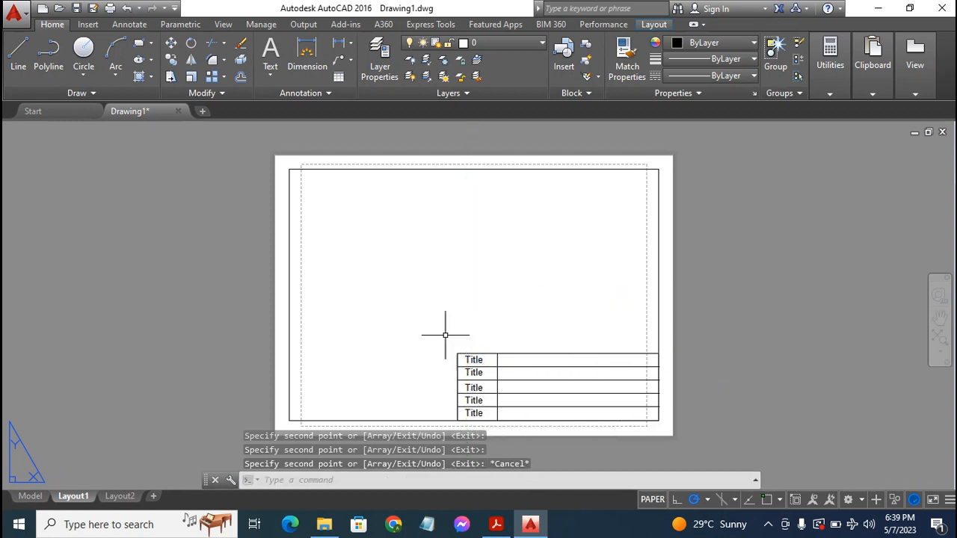
Replace the "Title" label in the second row with "DRN BY"
left_click(474, 371)
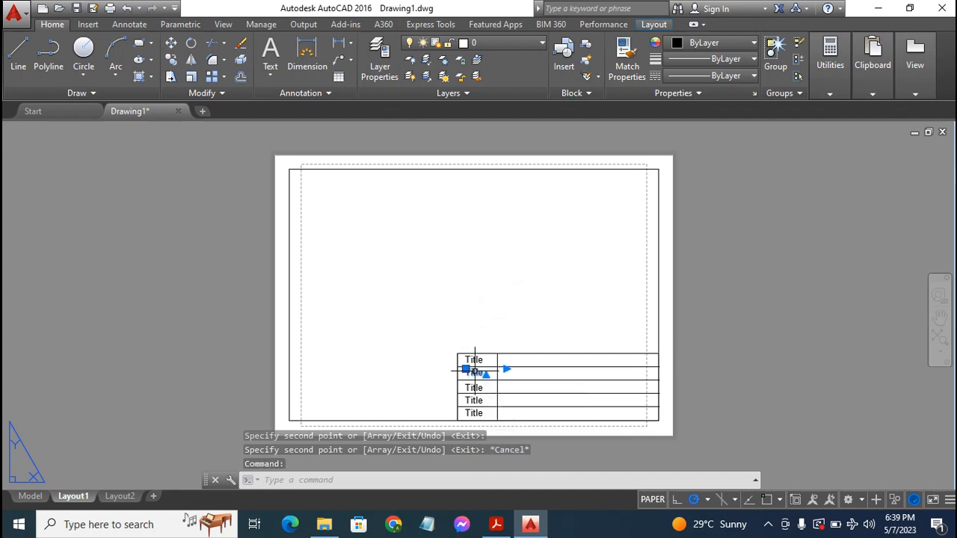
double_click(474, 372)
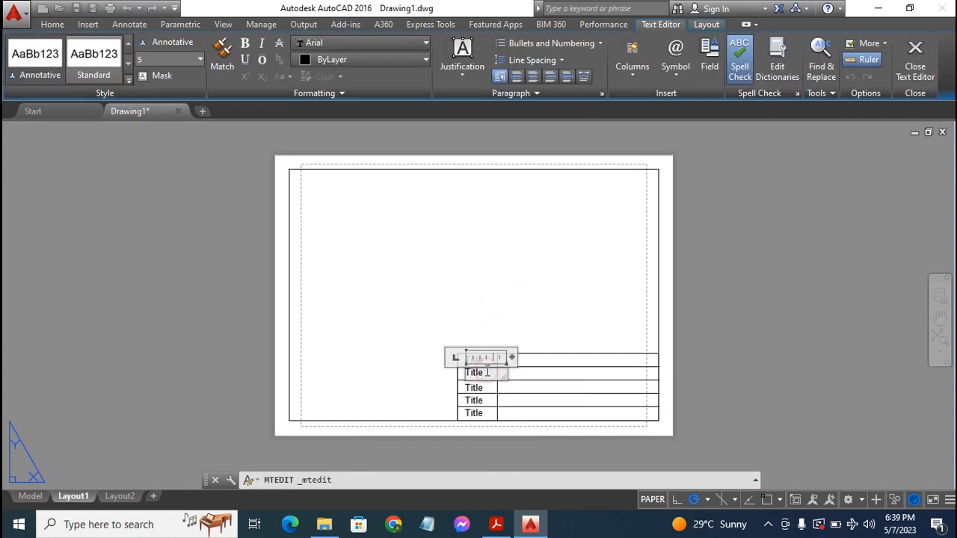
key("BackSpace")
key("BackSpace")
key("BackSpace")
key("BackSpace")
type("Prn")
key("BackSpace")
key("BackSpace")
type("rN")
key("BackSpace")
key("BackSpace")
type("RN BY")
left_click(517, 324)
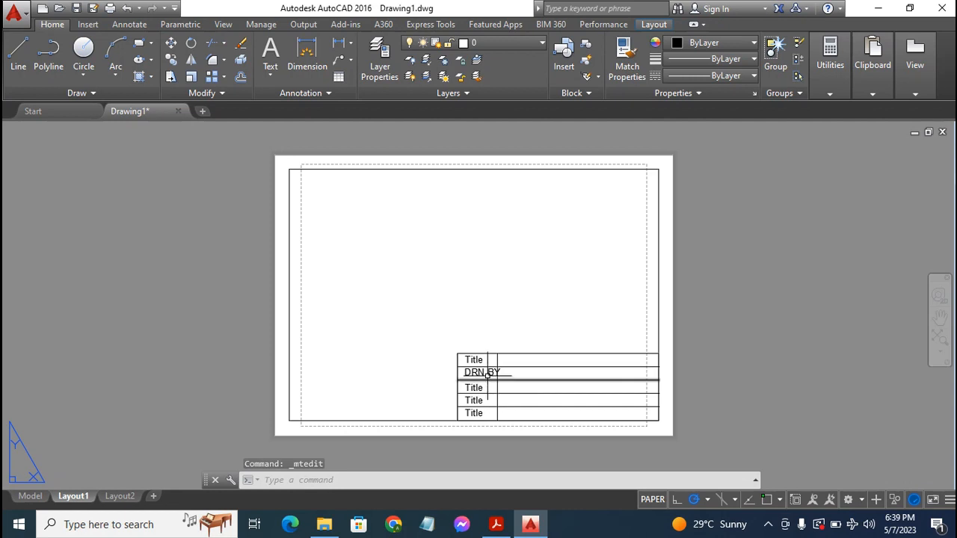
double_click(486, 374)
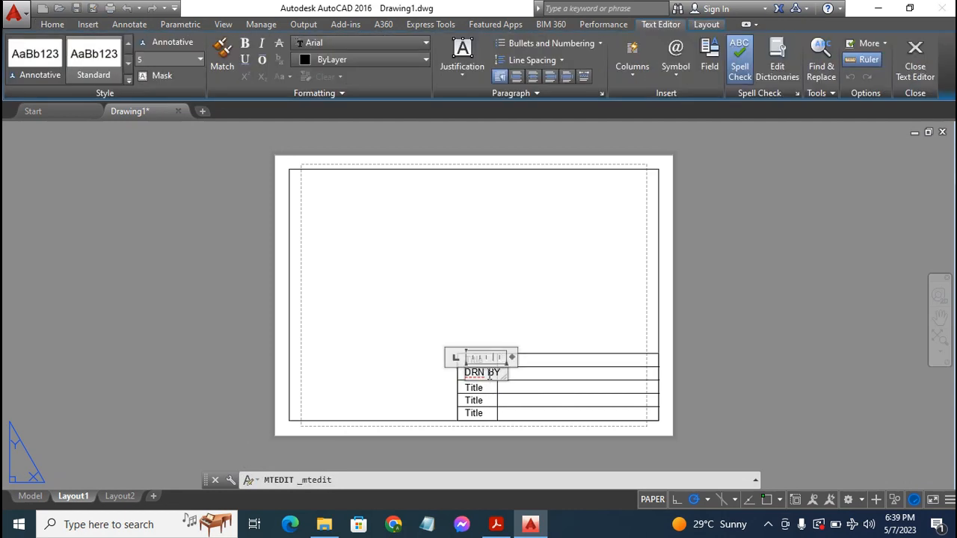
left_click(499, 315)
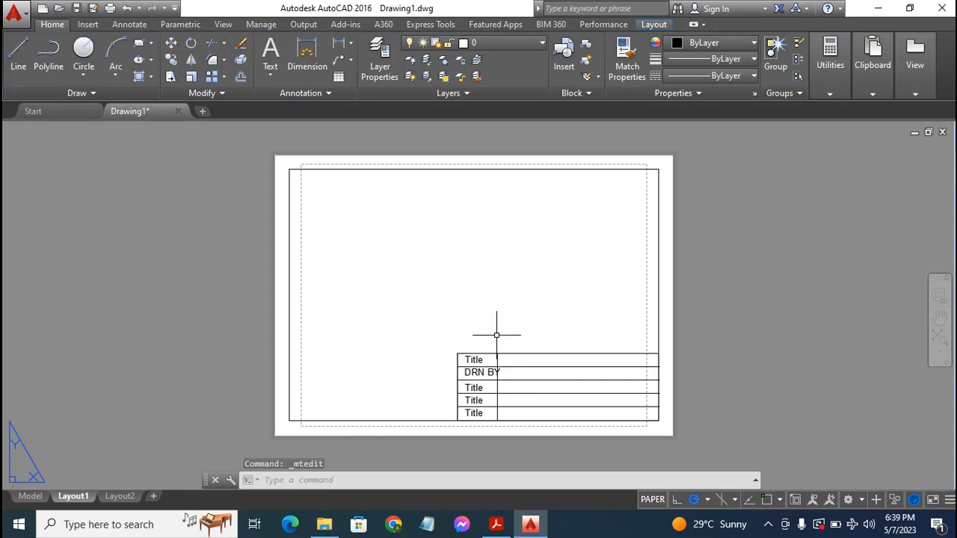
Move the "DRN BY" label about 4 units to the left so that it fits inside its cell
left_click(482, 373)
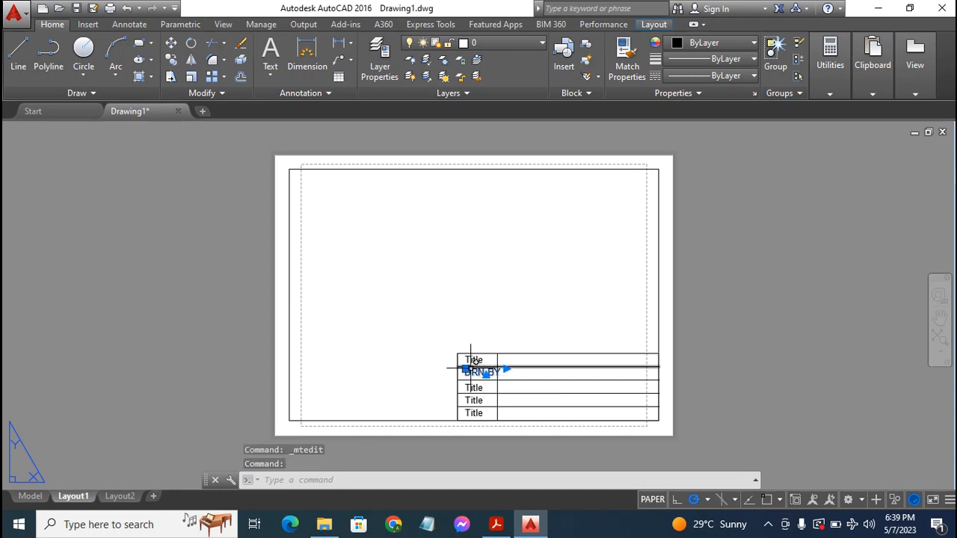
left_click(466, 369)
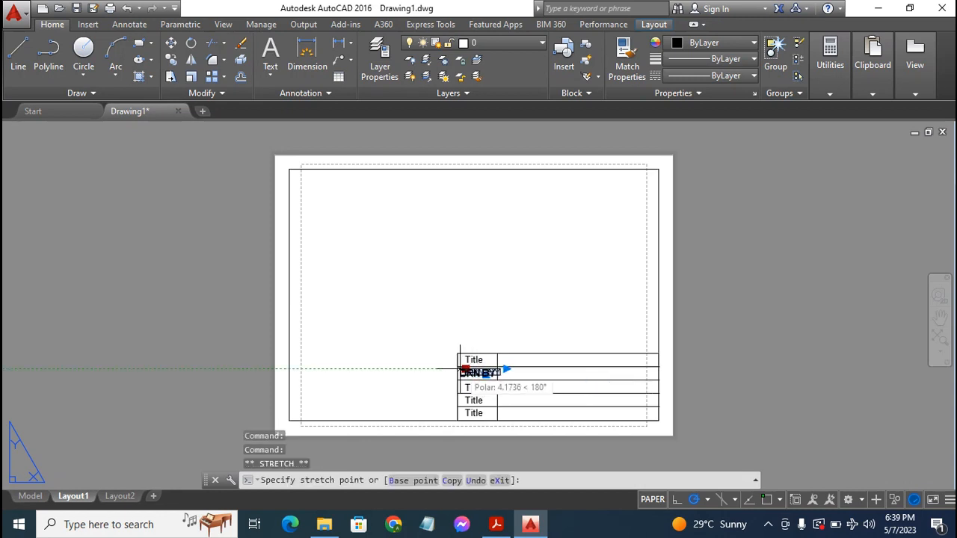
left_click(460, 370)
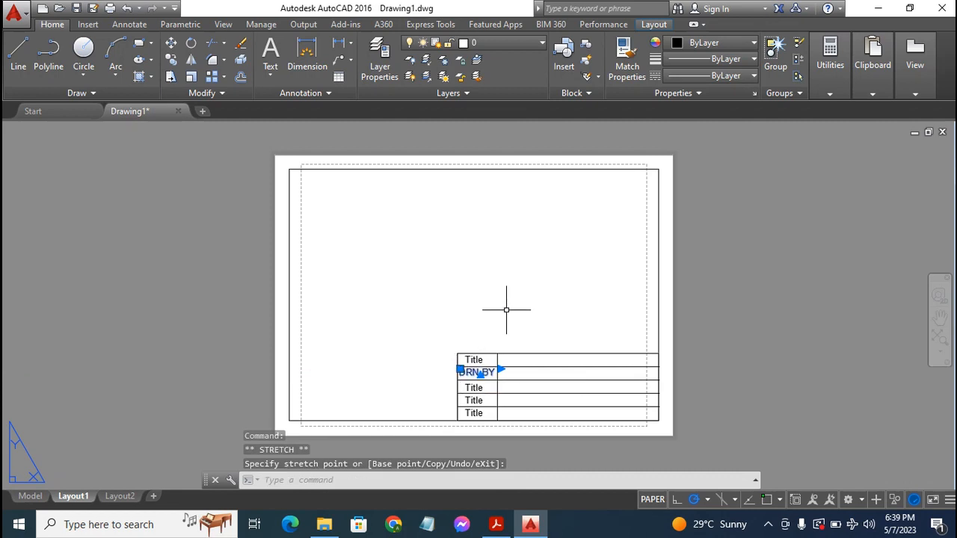
key("Escape")
Move the first-row label left to line up with "DRN BY" and rewrite it in capitals as "TITLE"
left_click(480, 358)
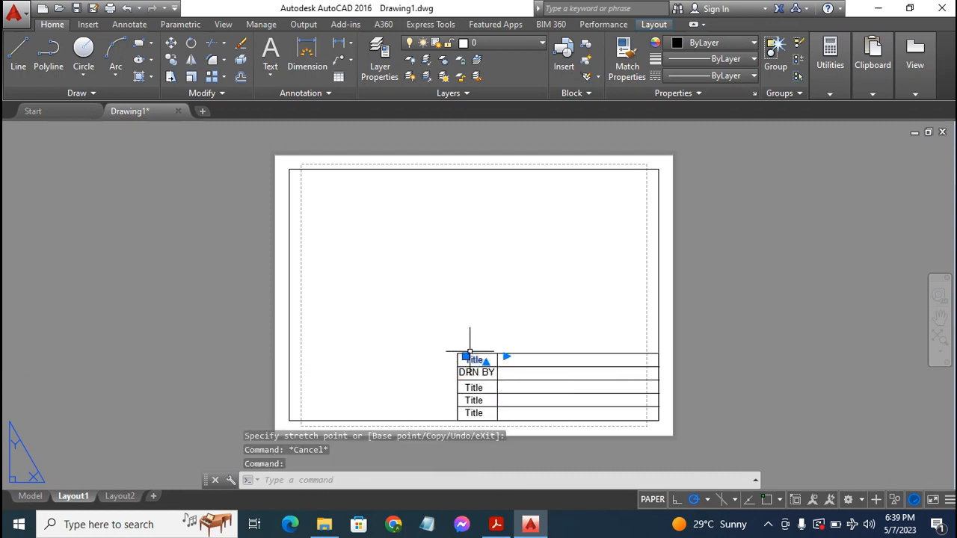
left_click(465, 358)
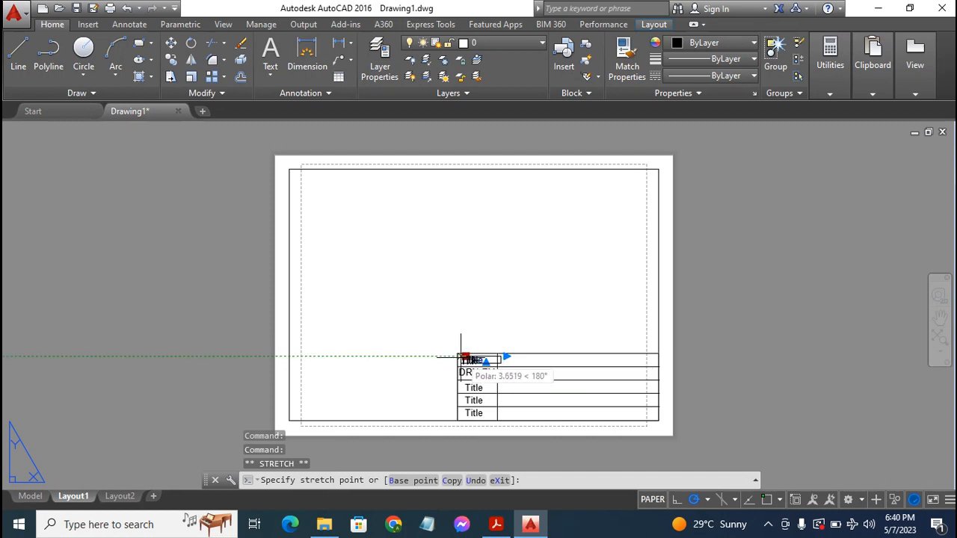
left_click(459, 357)
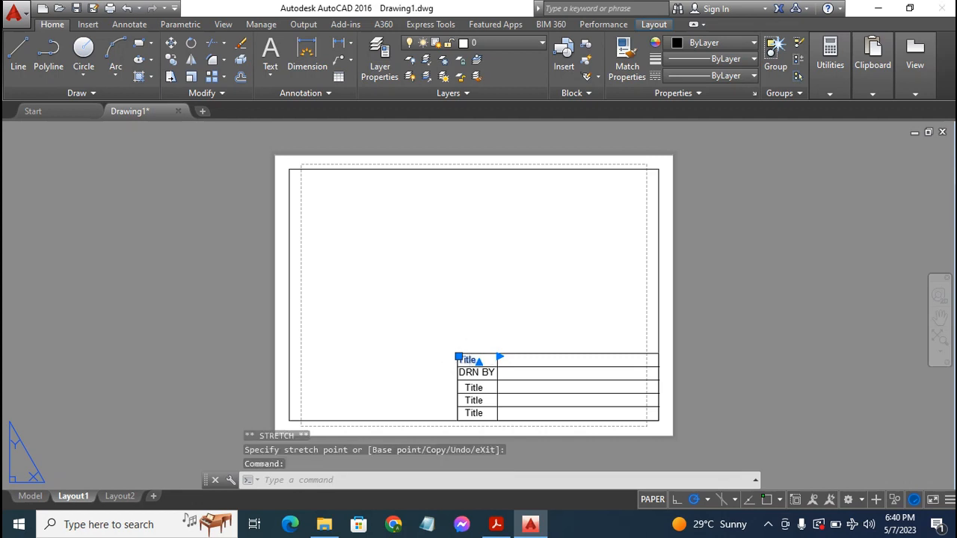
double_click(469, 361)
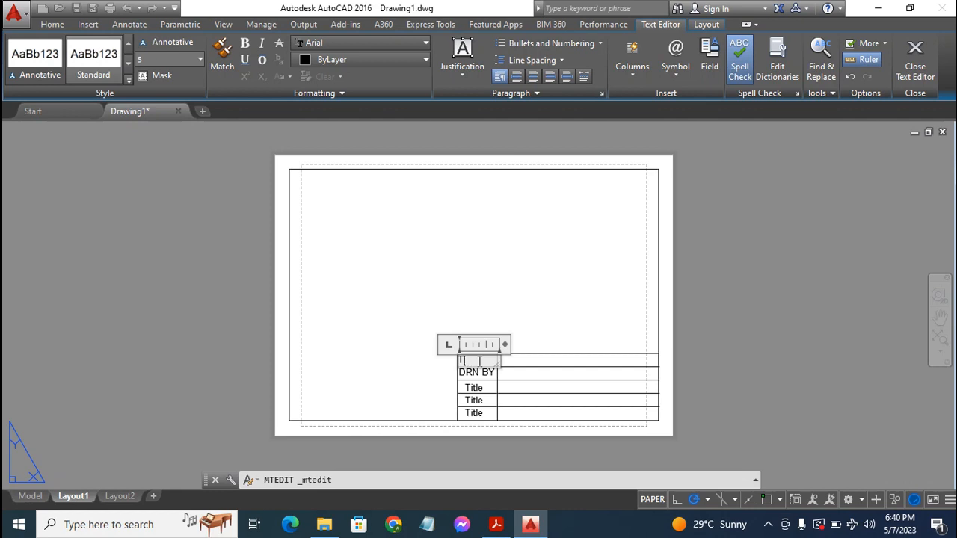
type("TITLE")
left_click(474, 387)
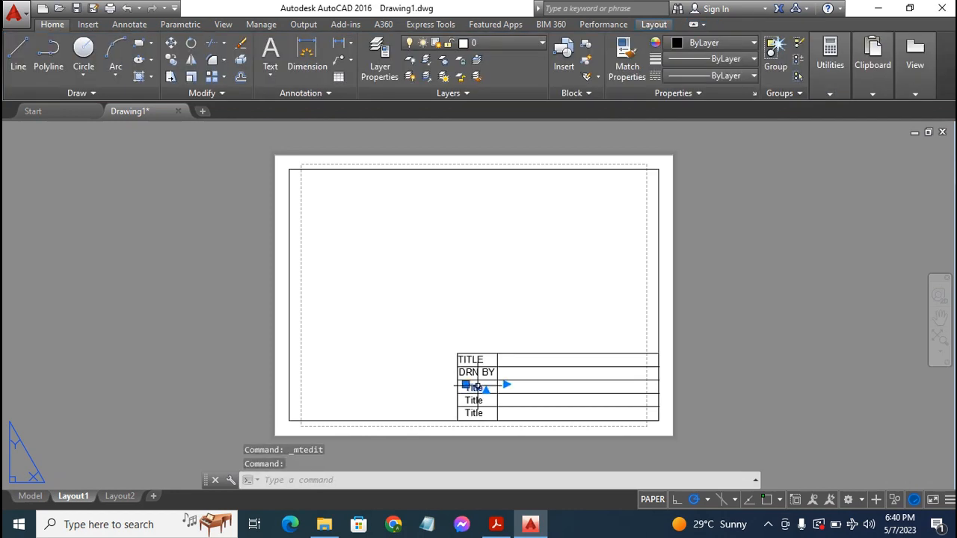
Replace the "Title" label in the title block's third row with "CHKD BY"
double_click(478, 388)
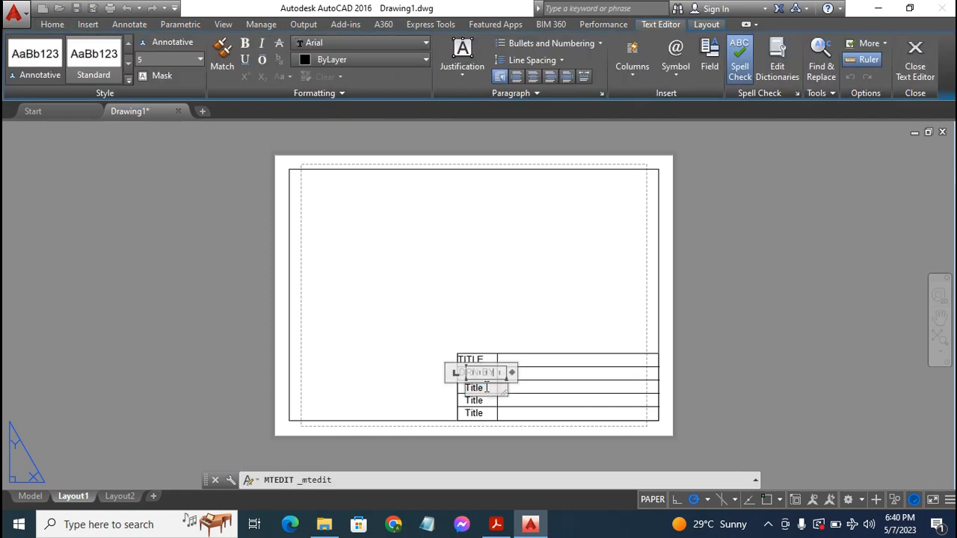
key("BackSpace")
key("BackSpace")
key("BackSpace")
key("BackSpace")
key("BackSpace")
type("CHKD BY")
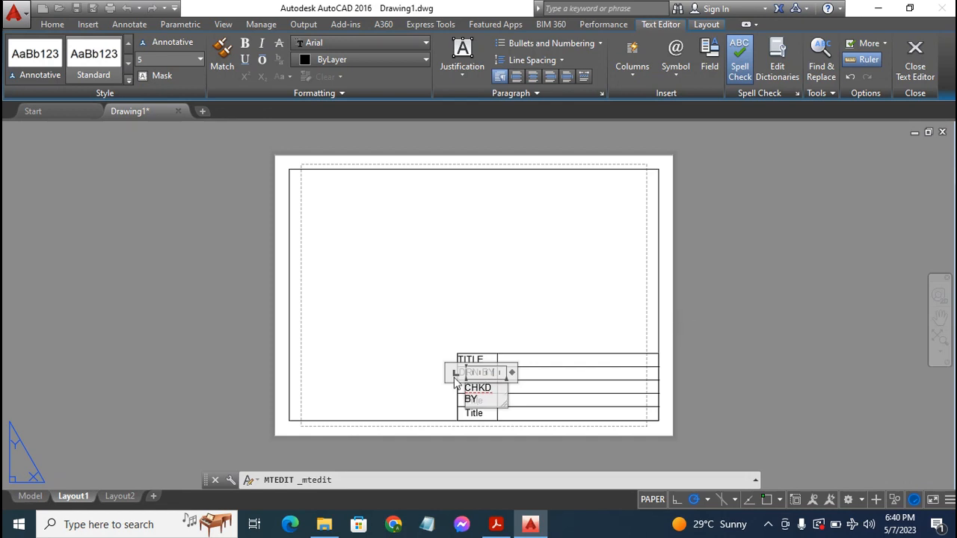
Resize the "CHKD BY" text frame to about 31 units wide so that the label fits on a single line
left_click_drag(506, 405, 473, 390)
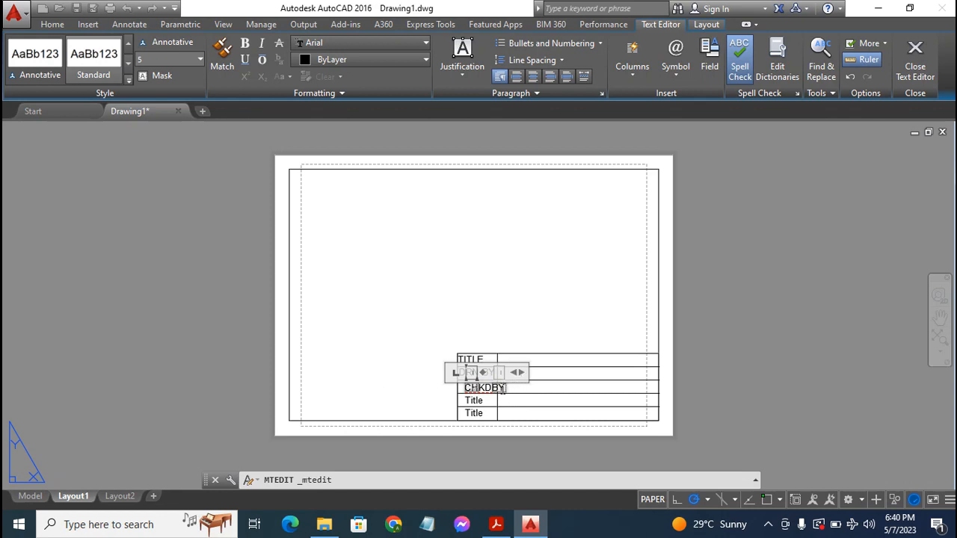
left_click_drag(518, 372, 521, 373)
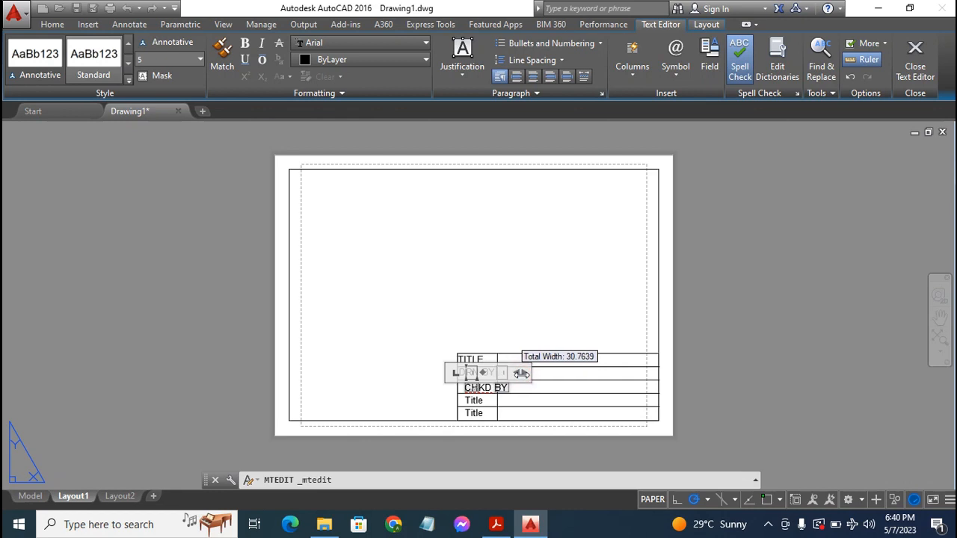
left_click(521, 373)
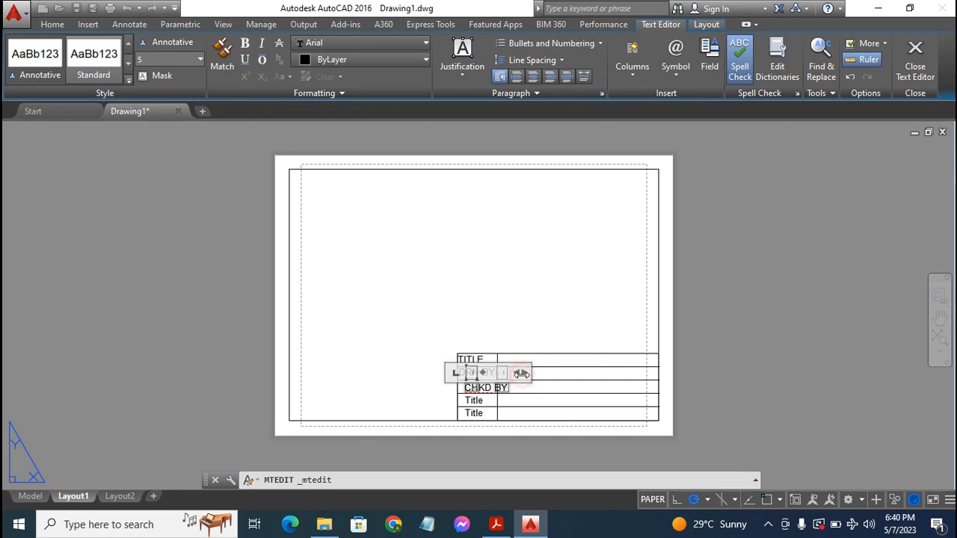
left_click(499, 276)
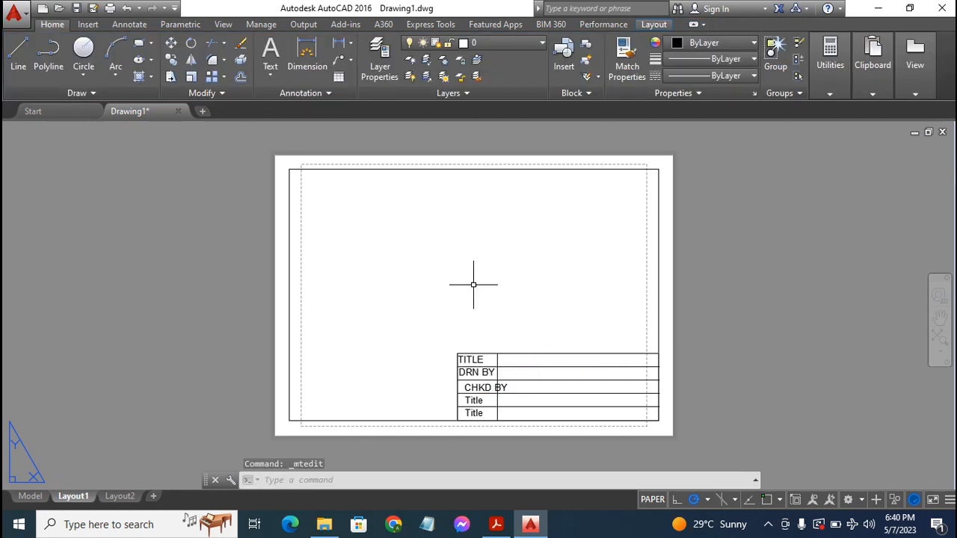
Move the "CHKD BY" label about 6 units to the left to line up with "DRN BY"
left_click(479, 388)
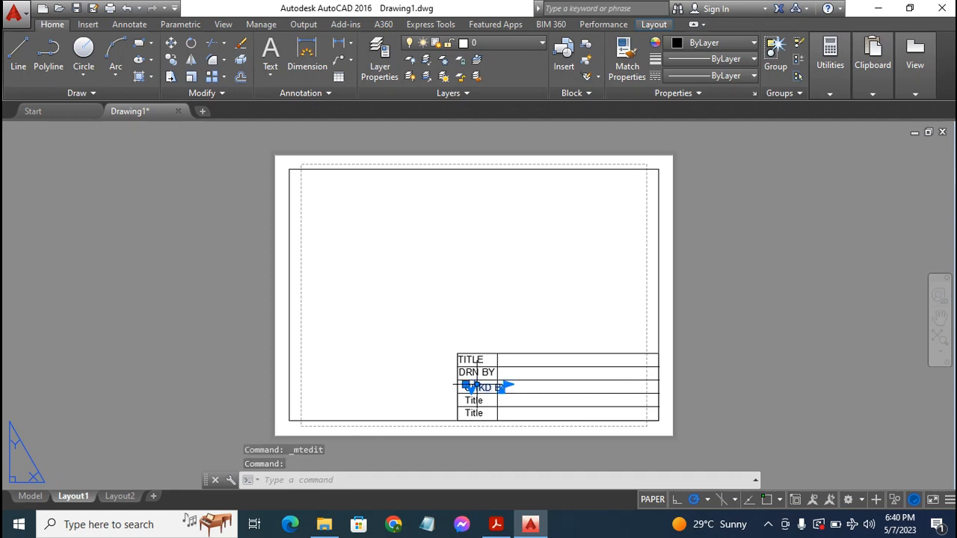
left_click(465, 386)
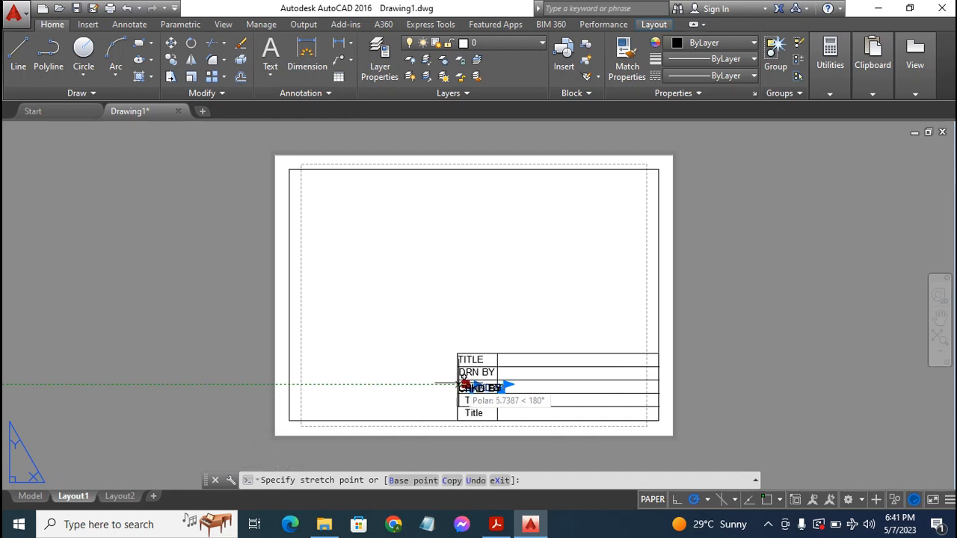
left_click(460, 385)
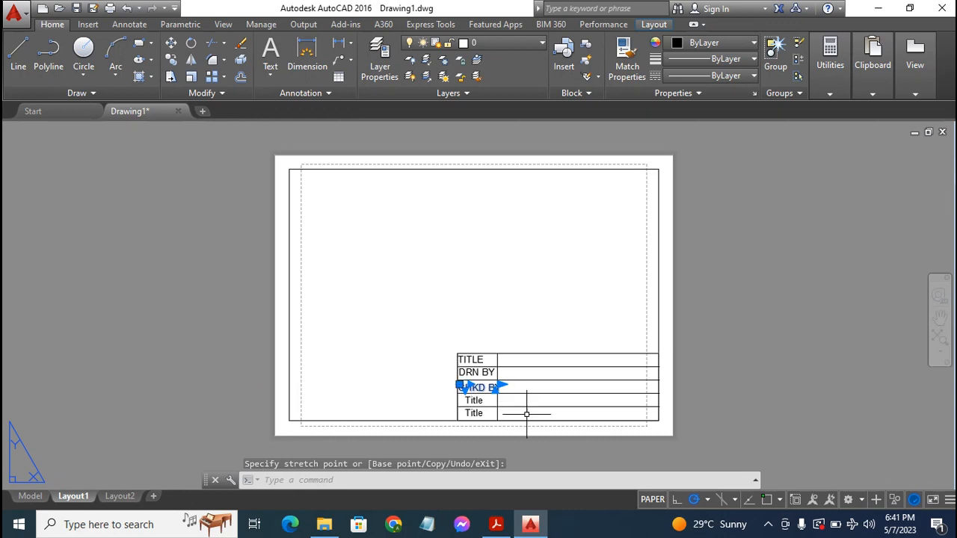
key("Escape")
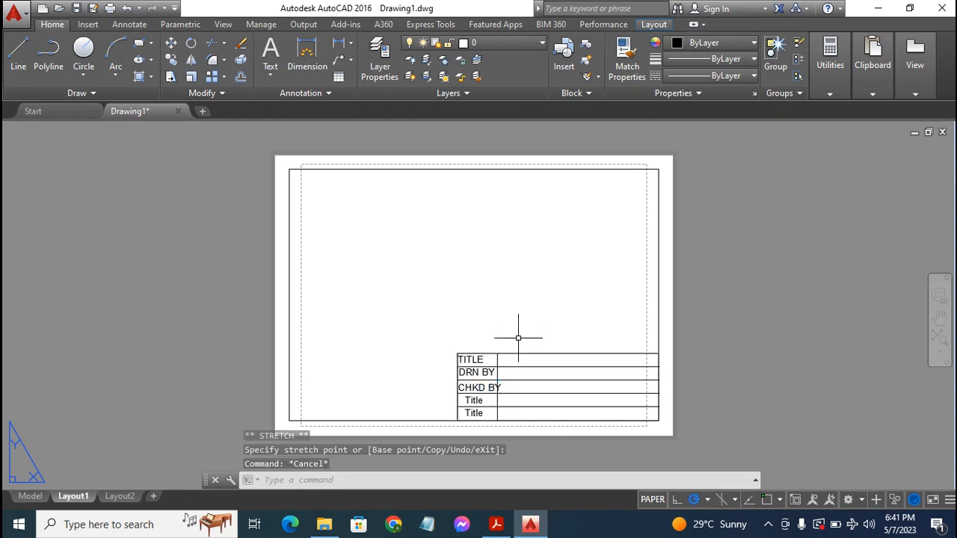
Shorten the third-row label to "CHD BY" and narrow its text frame so that it fits inside the cell
double_click(482, 388)
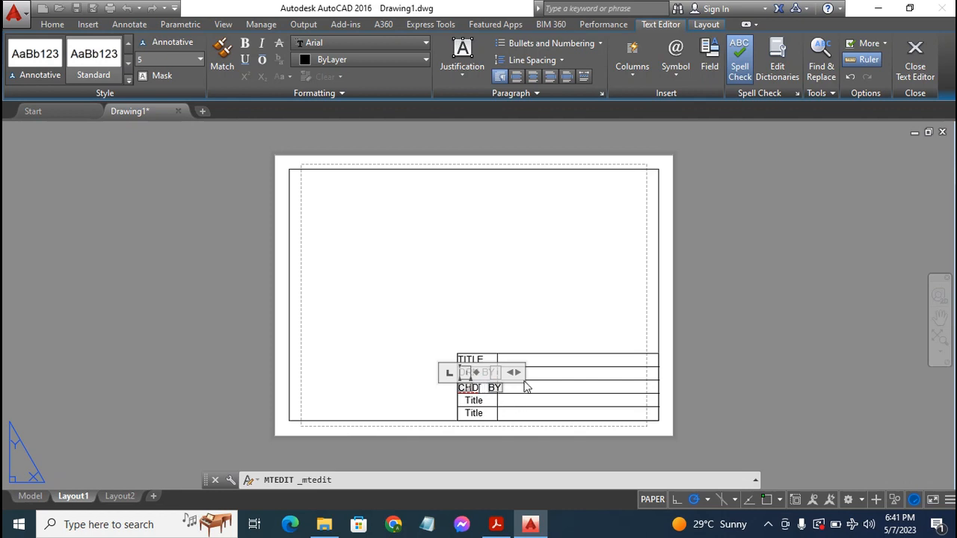
left_click(514, 373)
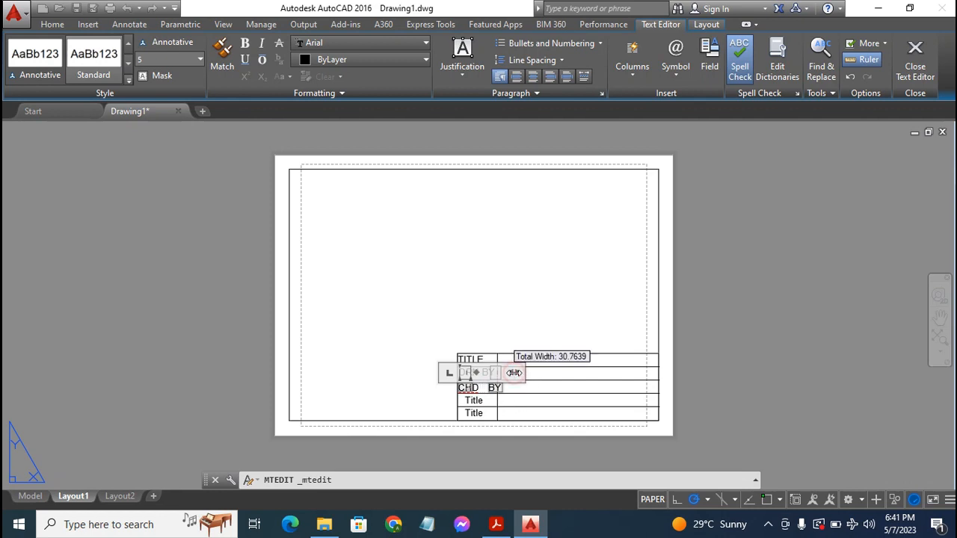
left_click_drag(514, 374, 506, 373)
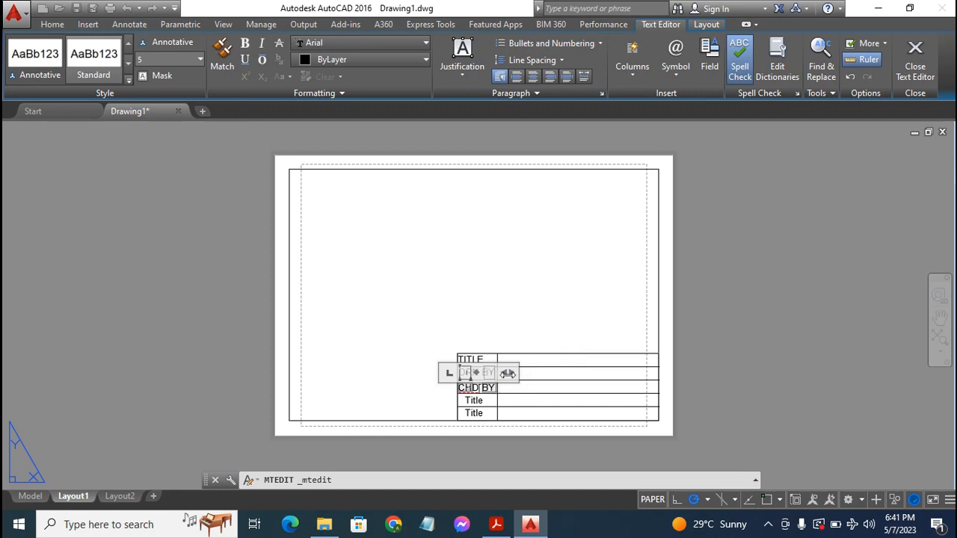
left_click(517, 282)
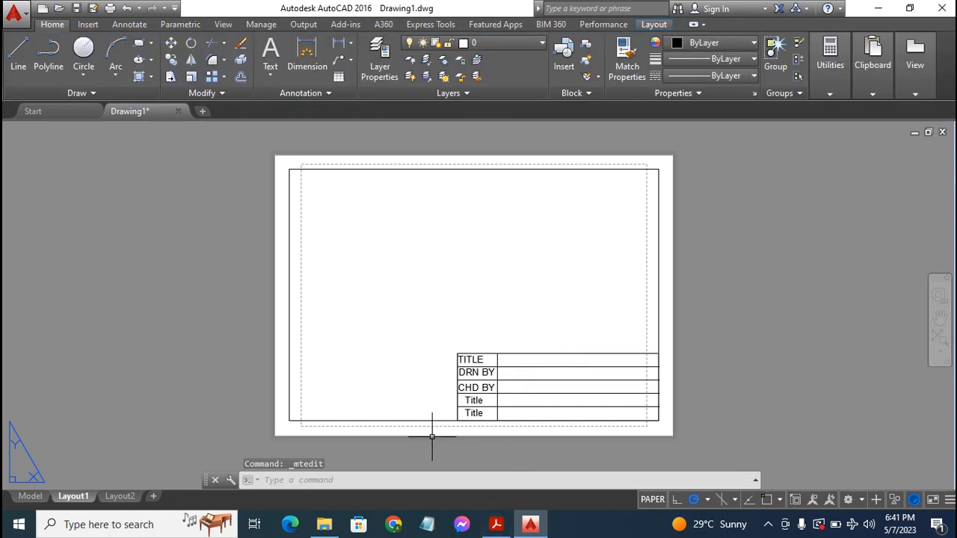
Replace the "Title" label in the fourth row with "DIM."
double_click(475, 401)
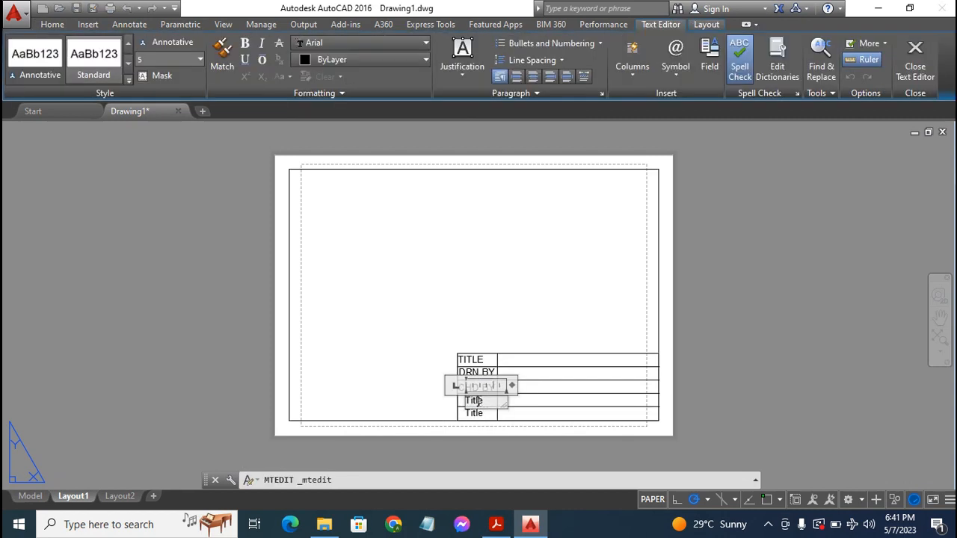
key("BackSpace")
key("BackSpace")
key("BackSpace")
key("BackSpace")
key("BackSpace")
type("D")
left_click(483, 314)
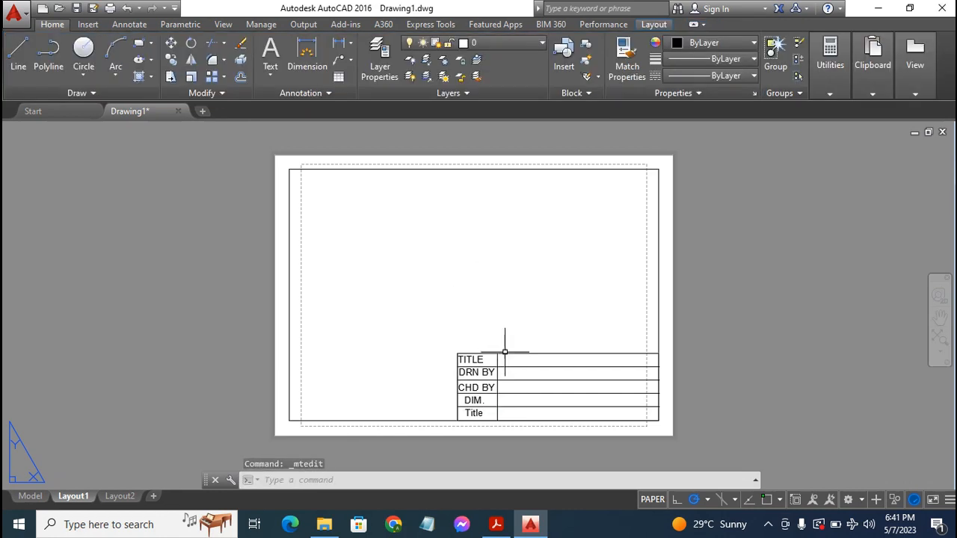
Move the "DIM." label about 5 units to the left to align it with the labels above
left_click(468, 400)
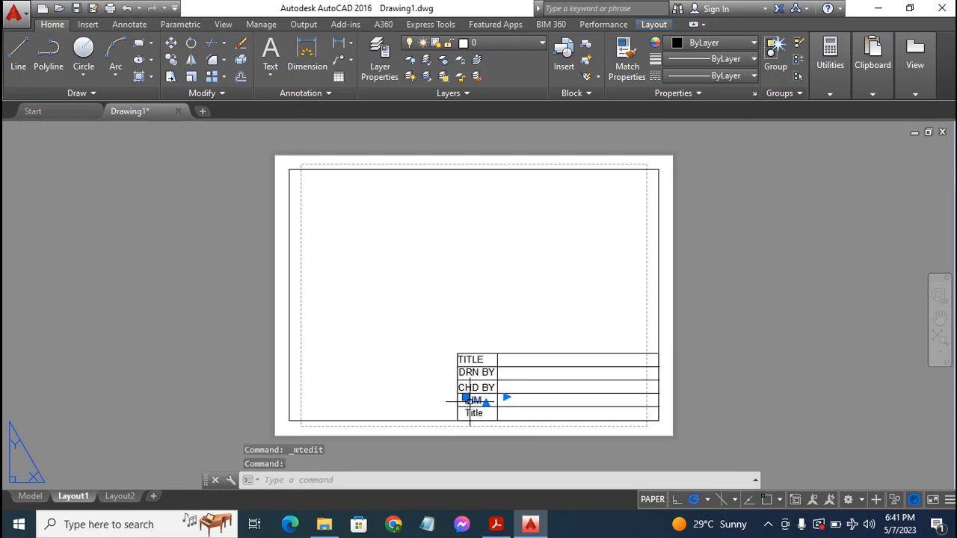
left_click(465, 398)
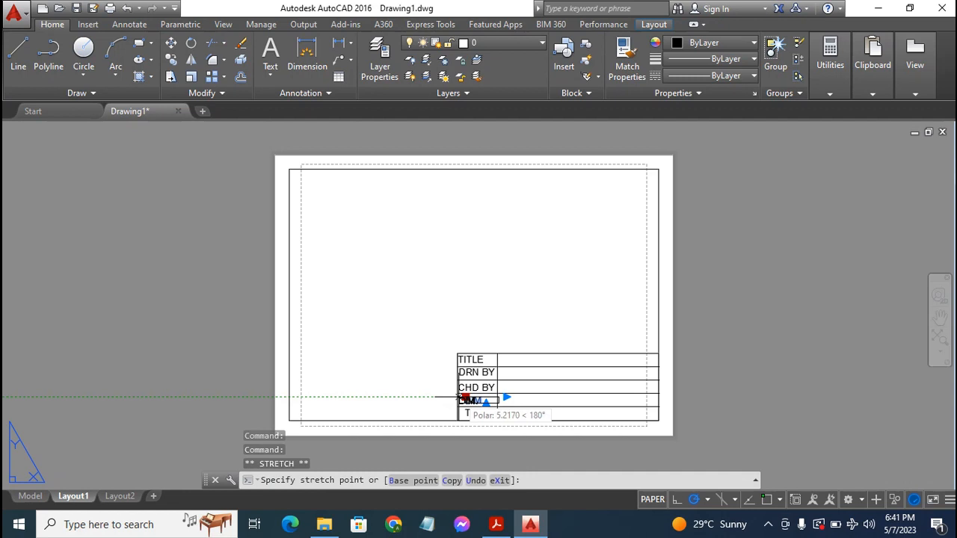
left_click(460, 398)
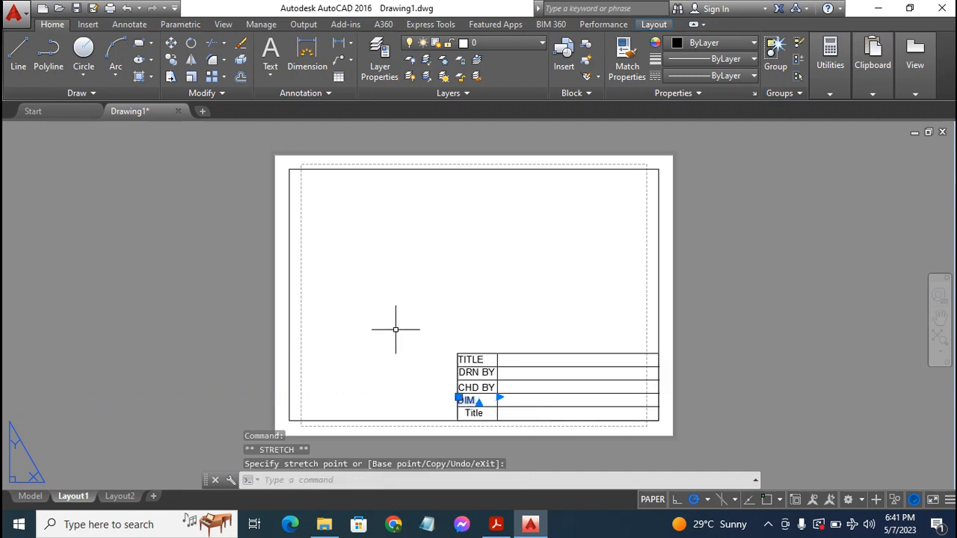
key("Escape")
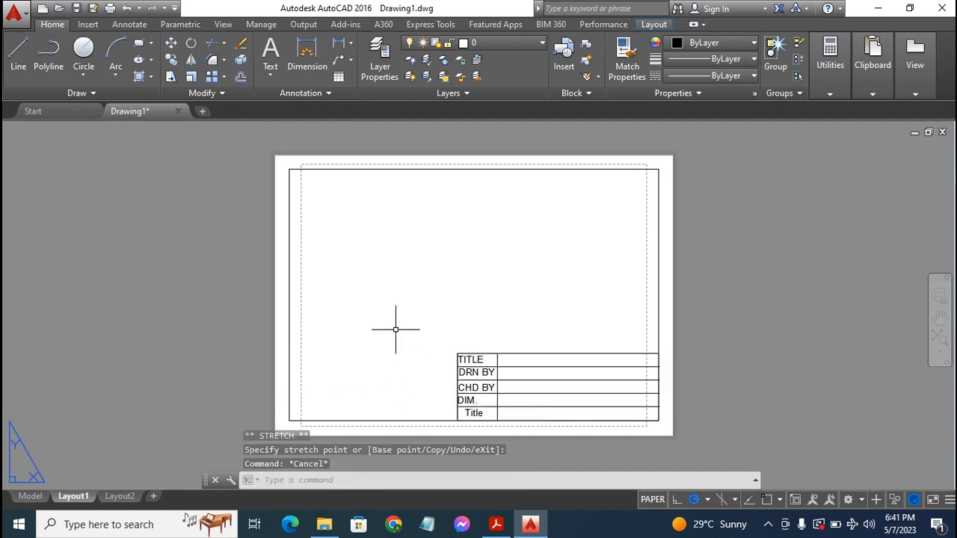
Replace the last-row "Title" label with "DATE" and move it about 5 units left to align with the other labels
double_click(477, 416)
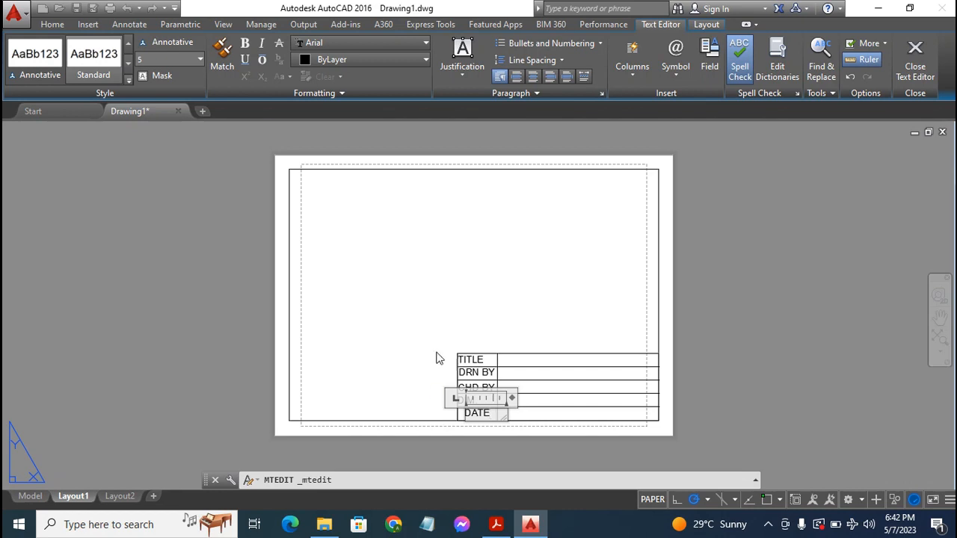
left_click(401, 312)
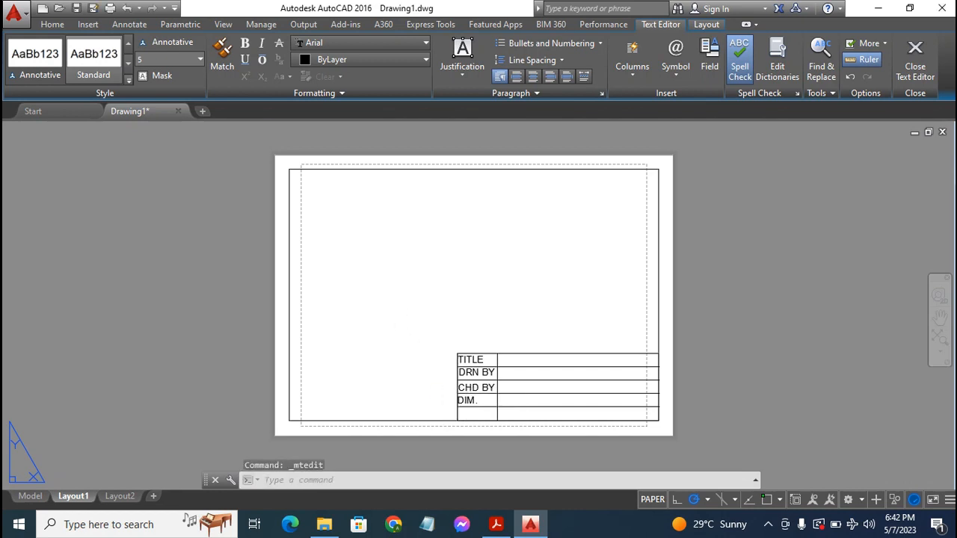
left_click(481, 413)
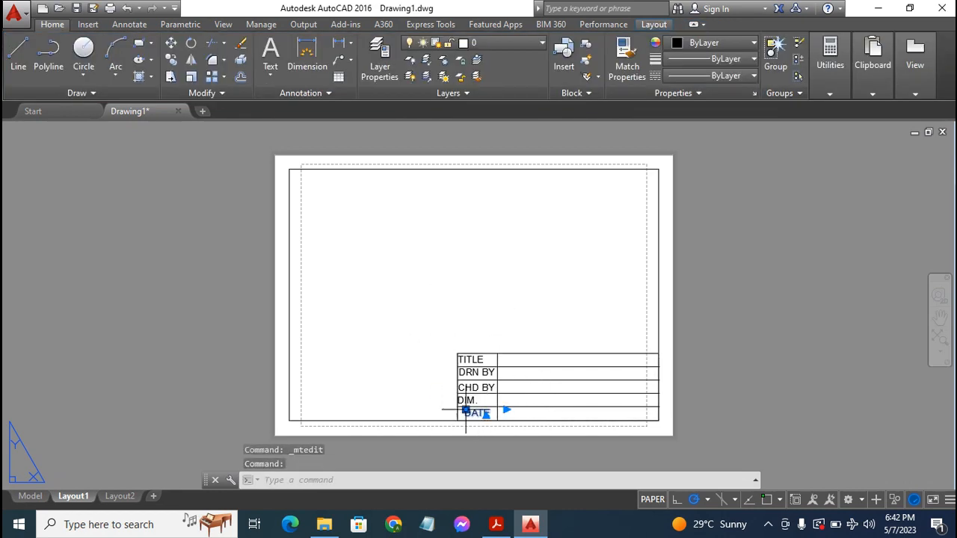
left_click(465, 410)
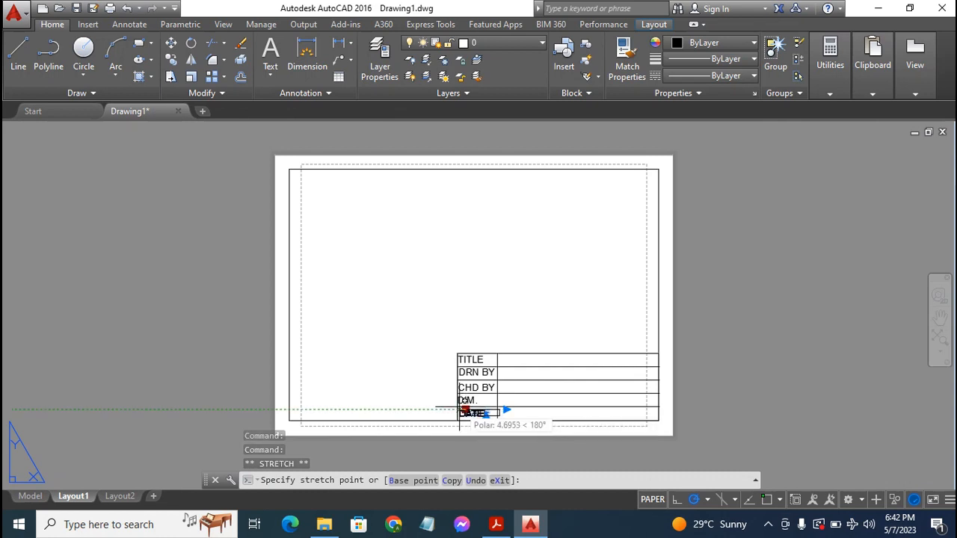
left_click(459, 410)
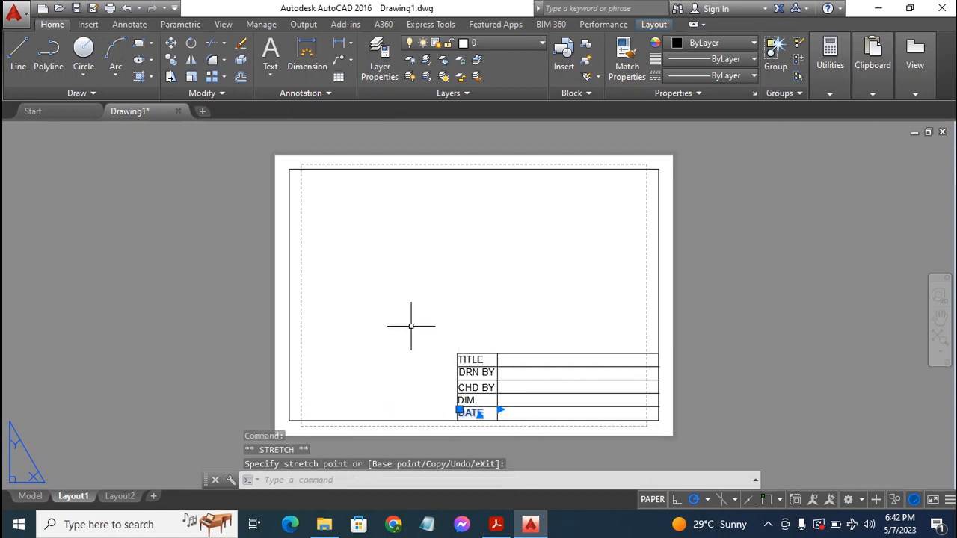
key("Escape")
Try lowering the "DIM." label about 3 units in its cell and return it to its original height
left_click(459, 401)
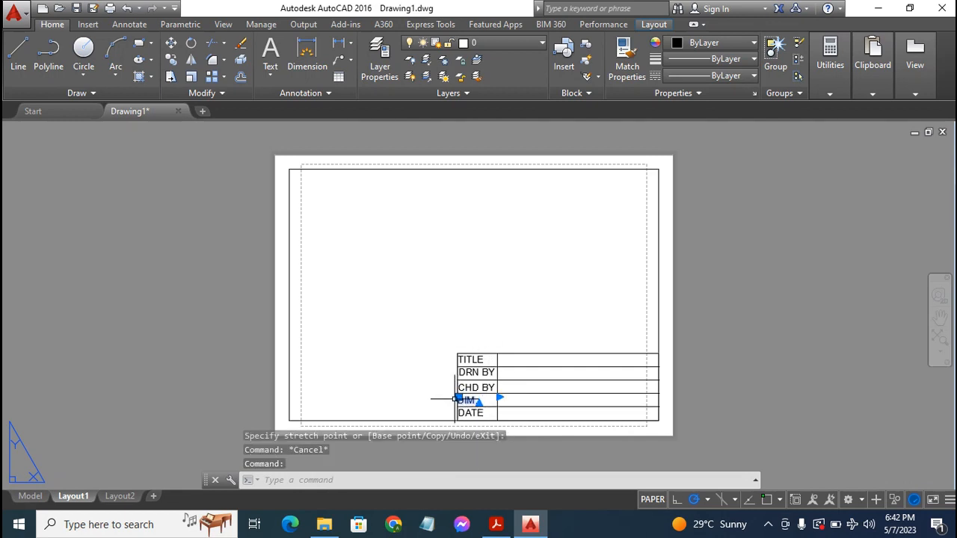
left_click(459, 397)
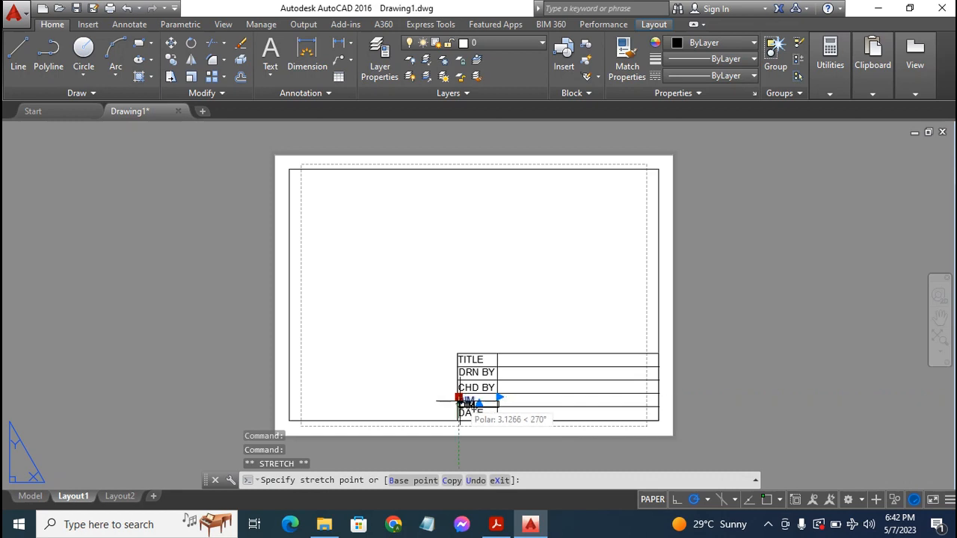
left_click(460, 397)
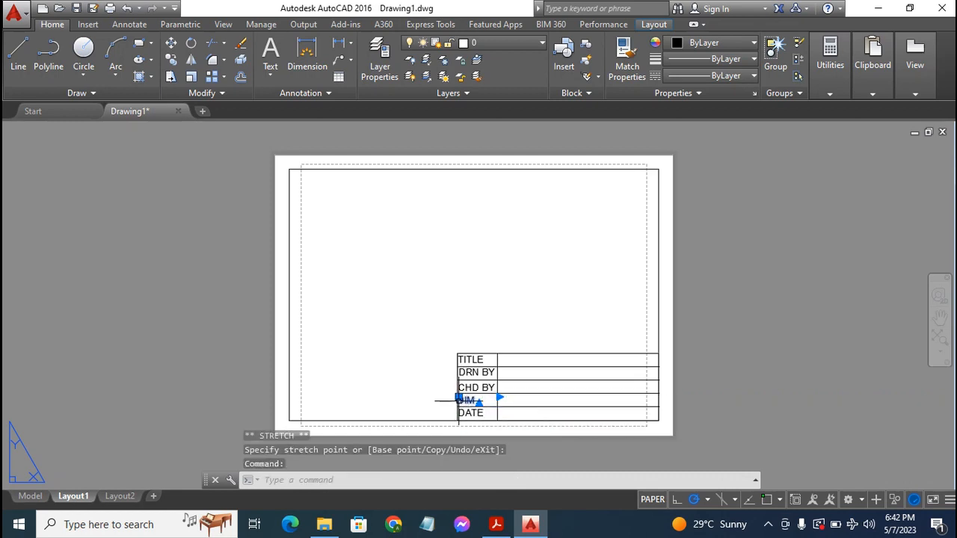
left_click(460, 397)
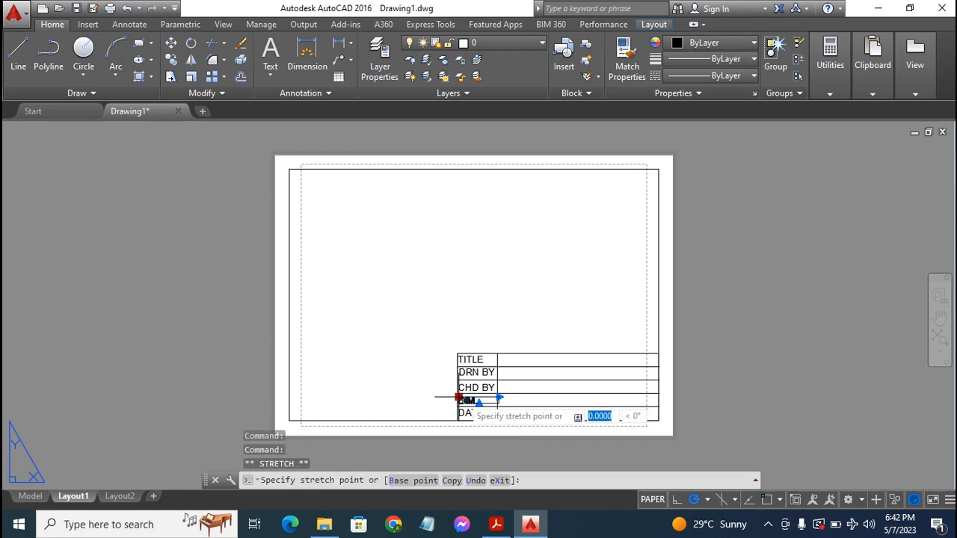
left_click(459, 401)
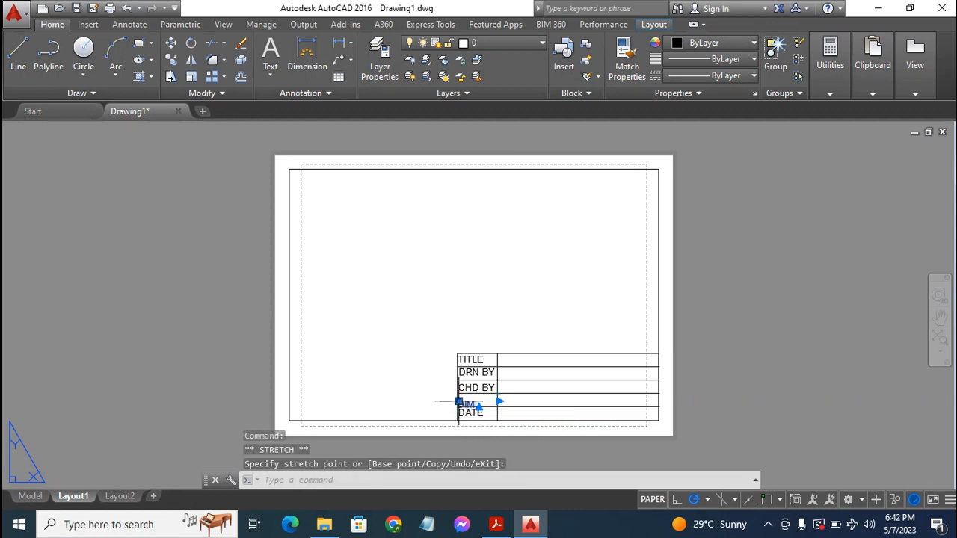
left_click(459, 401)
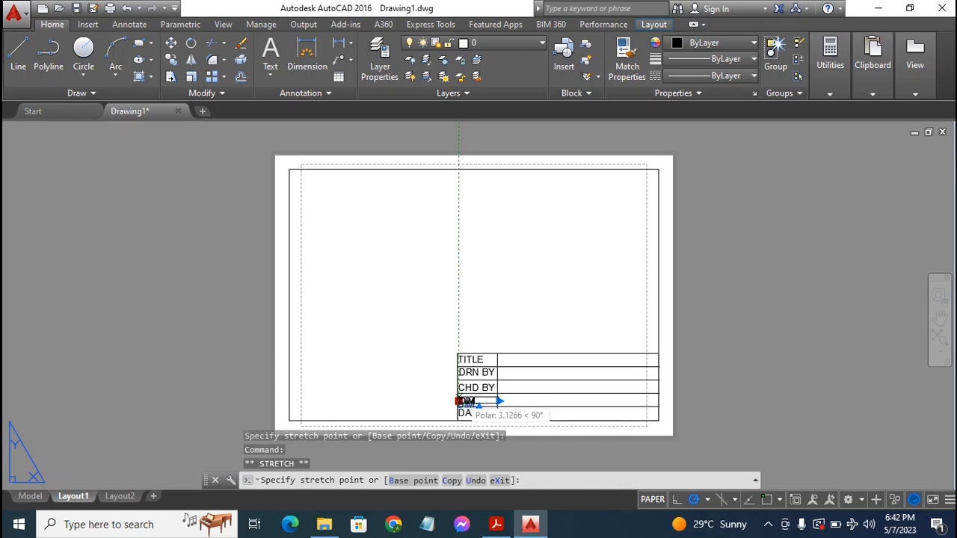
key("Escape")
key("Escape")
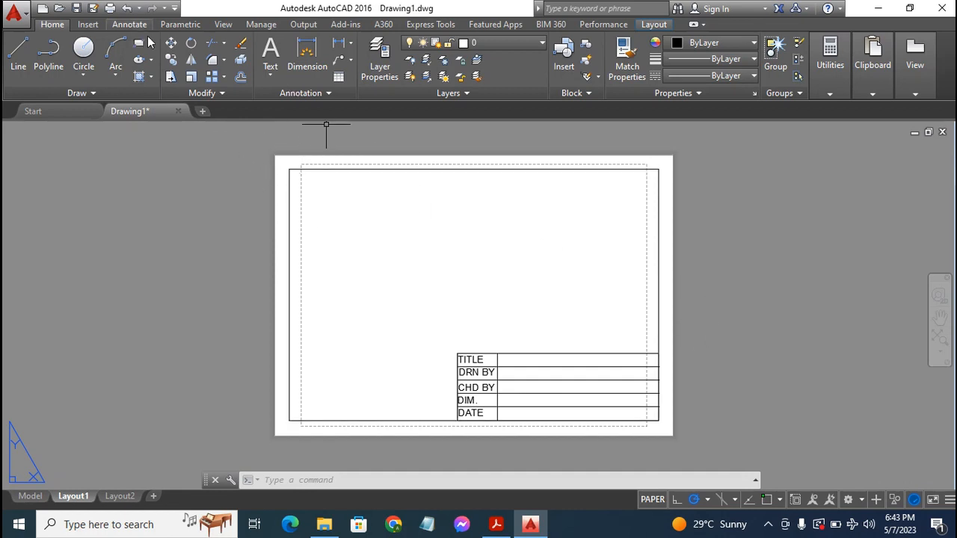
Offset the vertical line beside the label column 50 units to the right across the title block
left_click(242, 78)
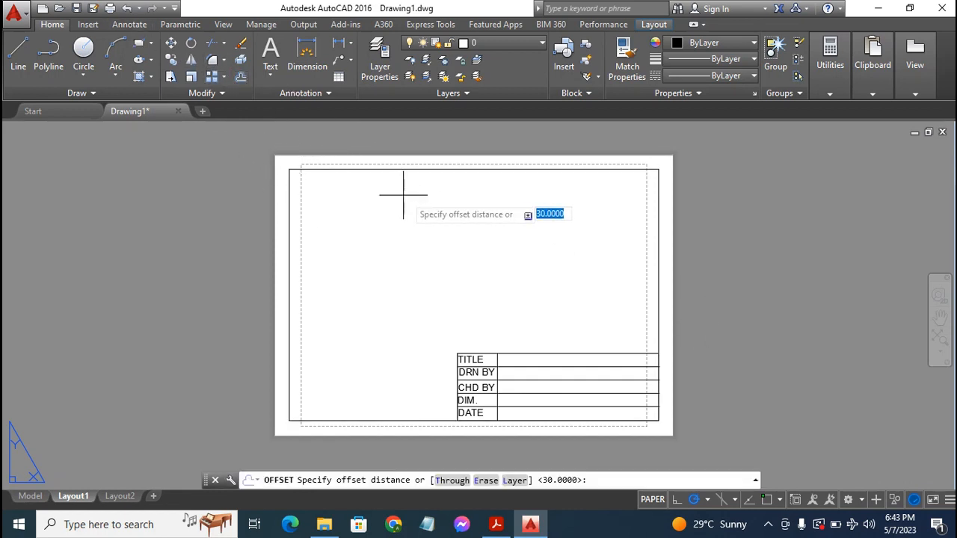
type("50")
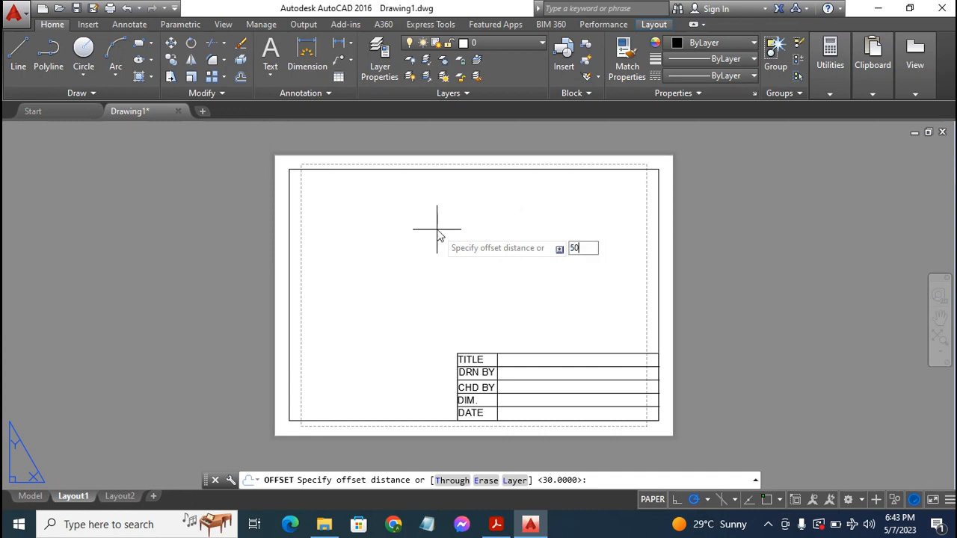
key("Return")
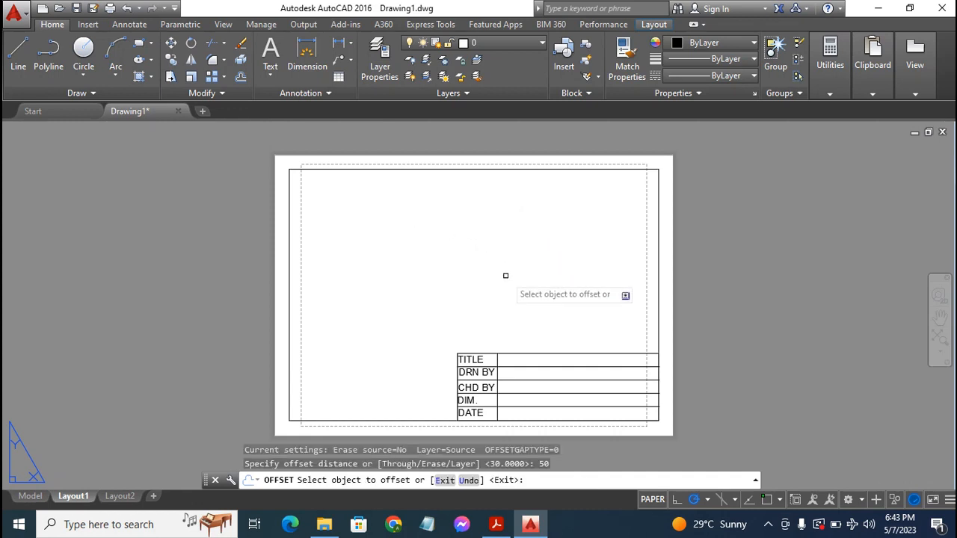
left_click(464, 384)
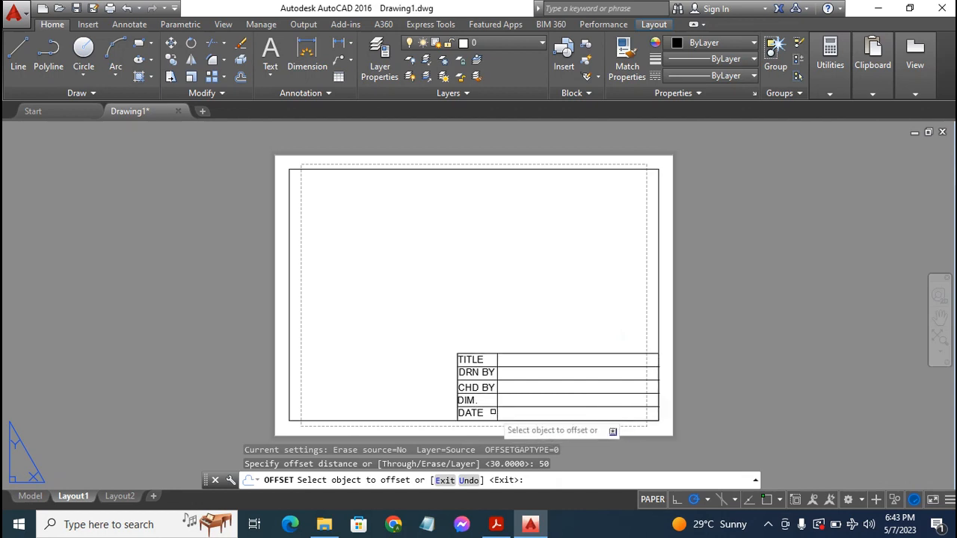
left_click(497, 400)
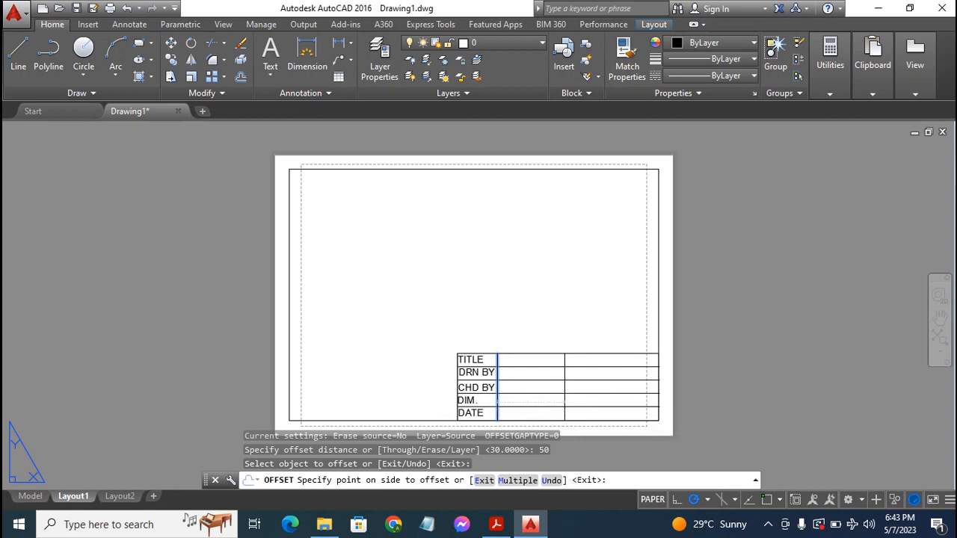
left_click(600, 403)
key("Escape")
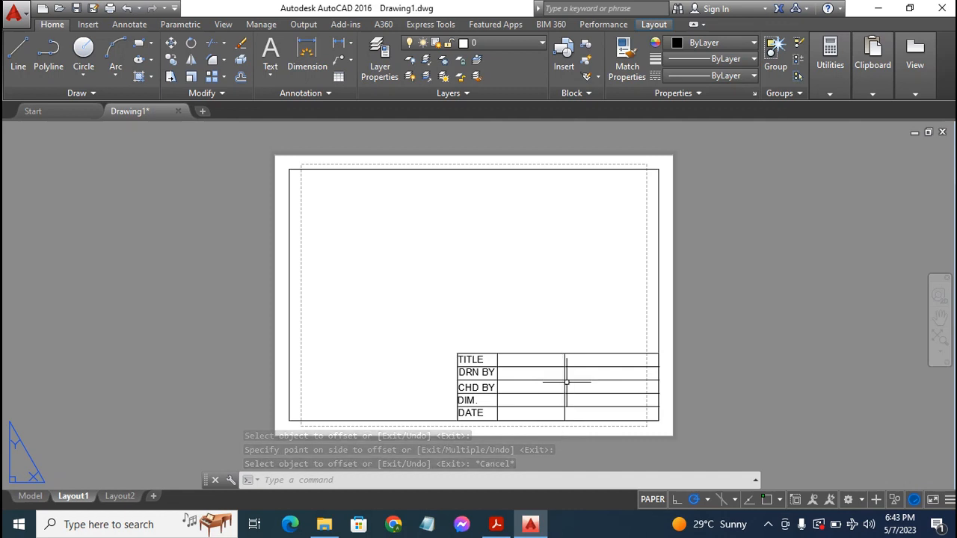
Shorten the new vertical divider from its upper end so it spans only the DIM. and DATE rows
mouse_move(566, 382)
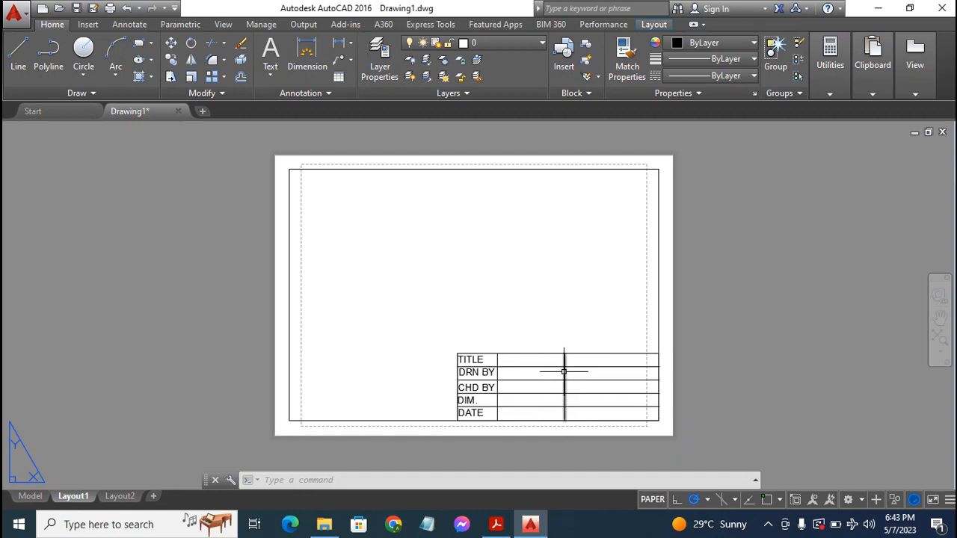
mouse_move(565, 354)
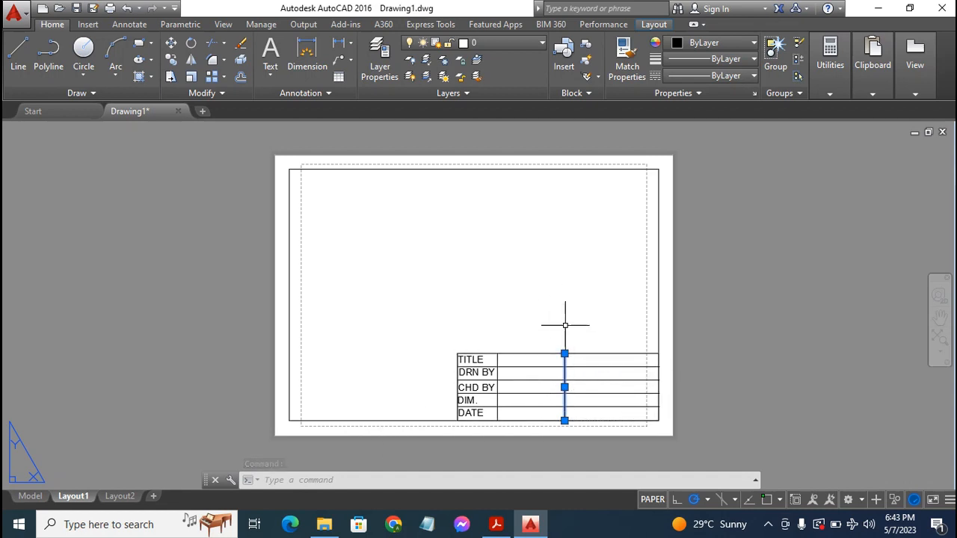
left_click(564, 353)
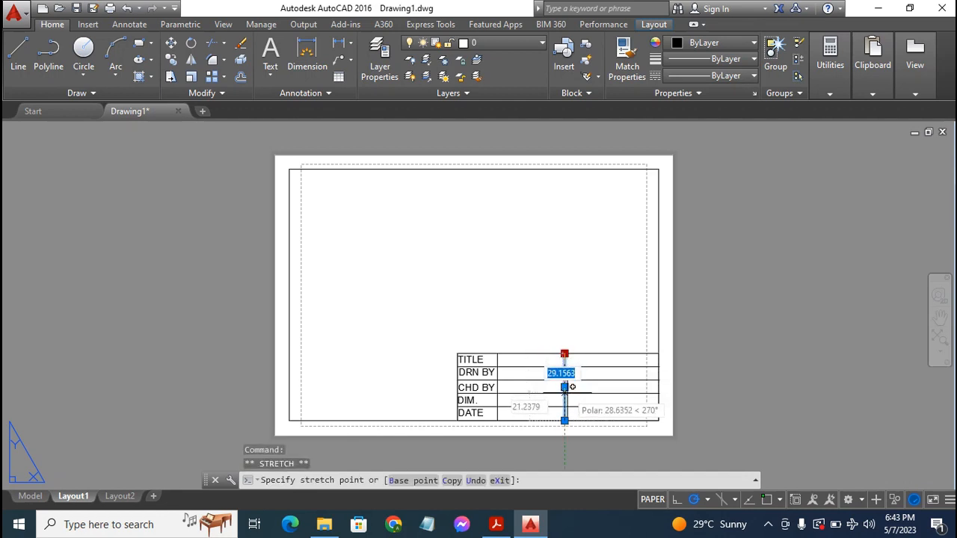
left_click(564, 389)
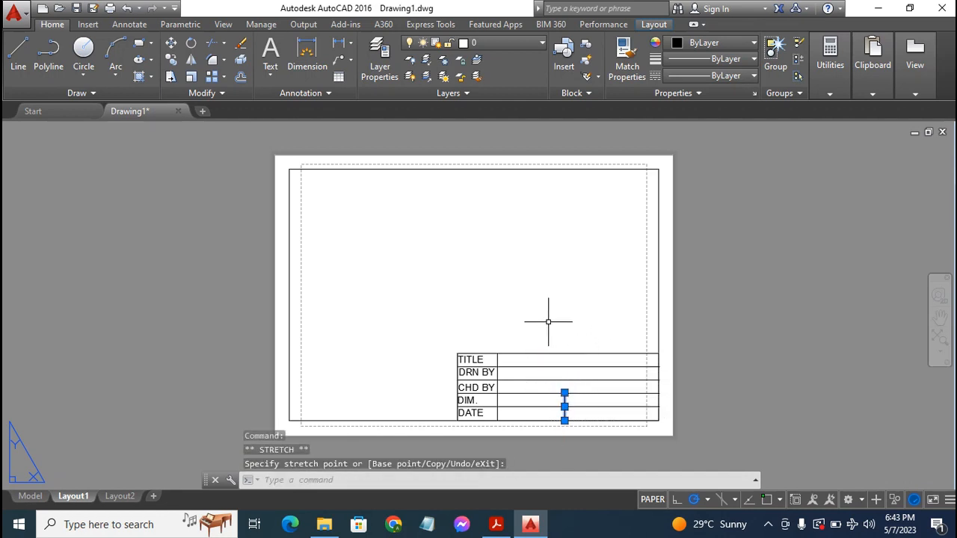
key("Escape")
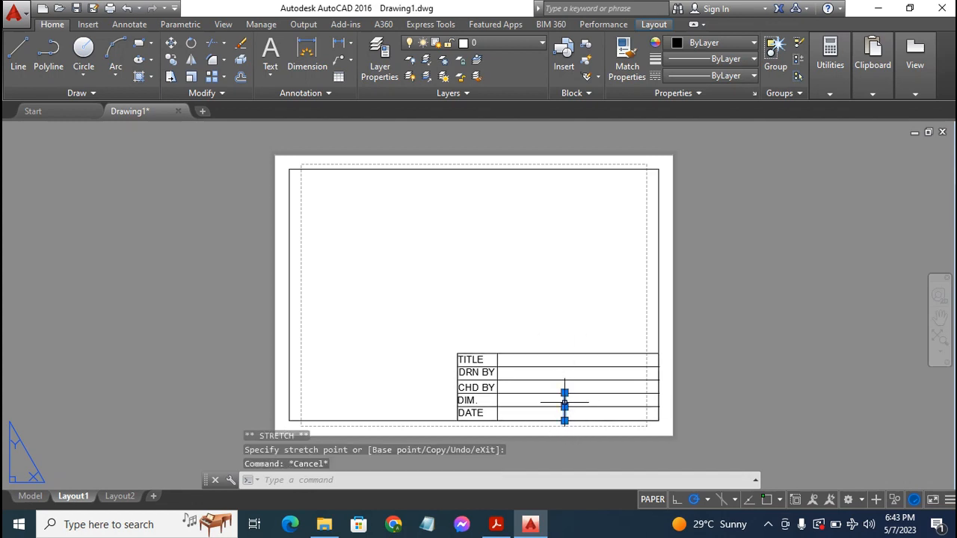
left_click(565, 404)
key("Escape")
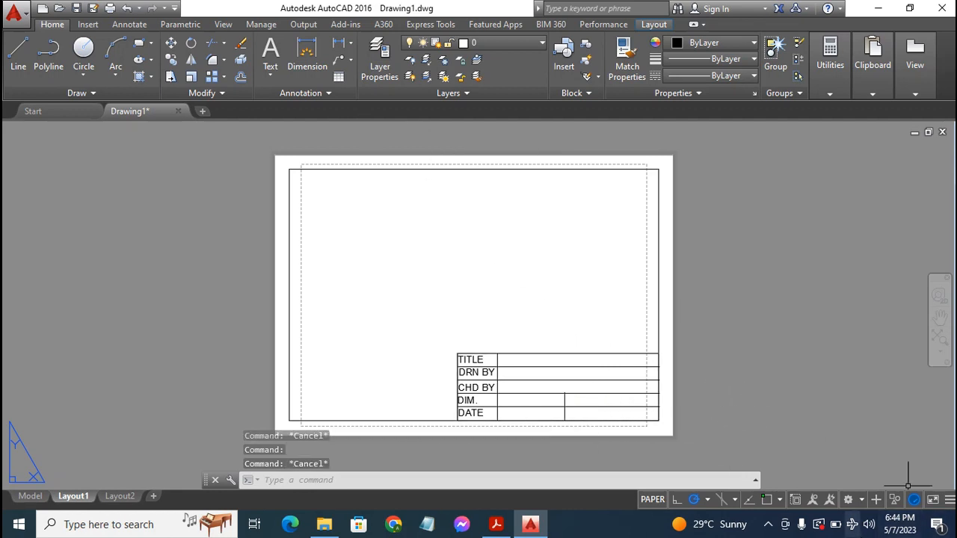
Turn on object snap and re-place the short divider's upper end on the line above the DIM. row
left_click(768, 500)
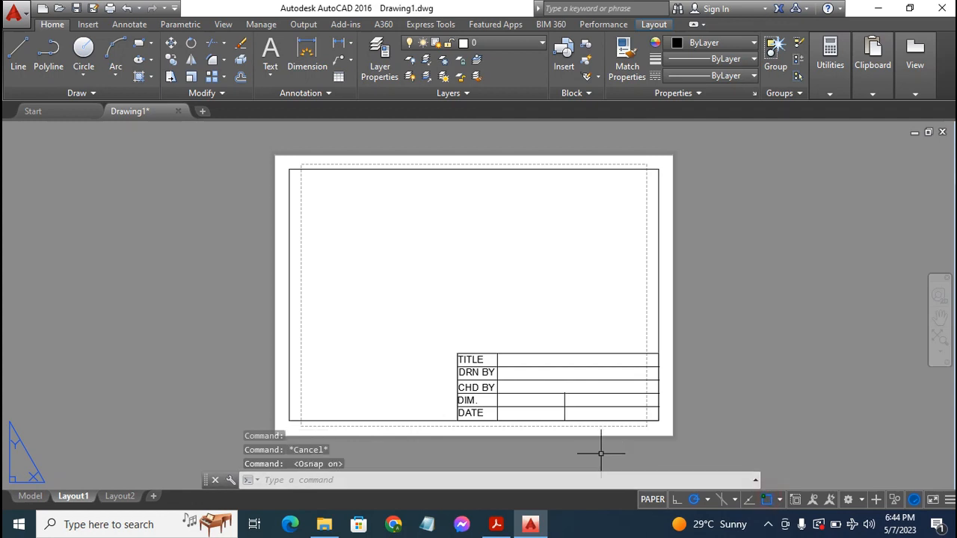
left_click(565, 401)
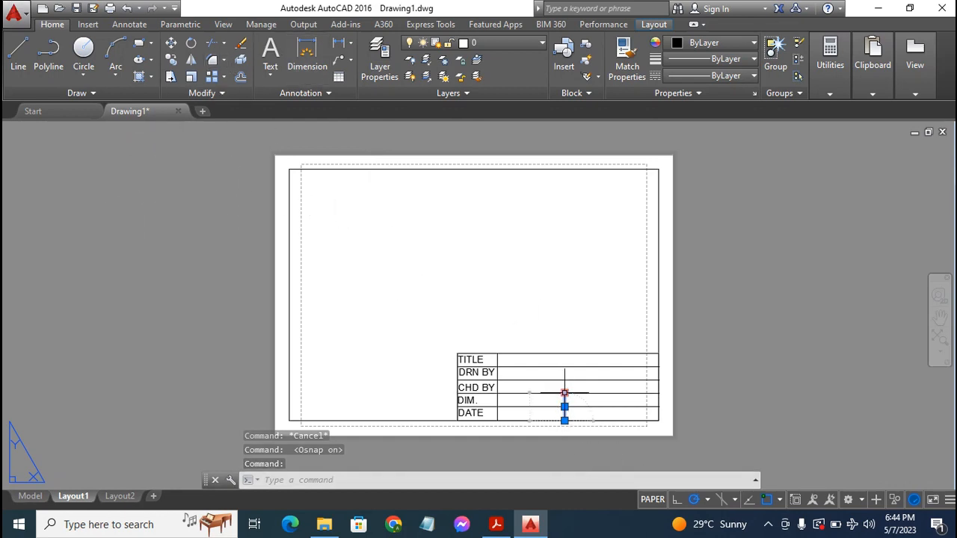
left_click(565, 393)
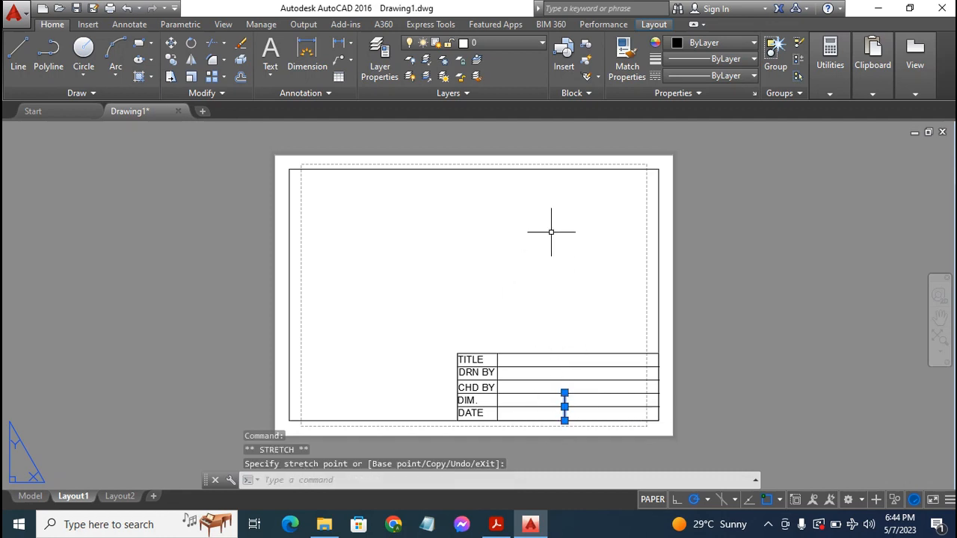
key("Escape")
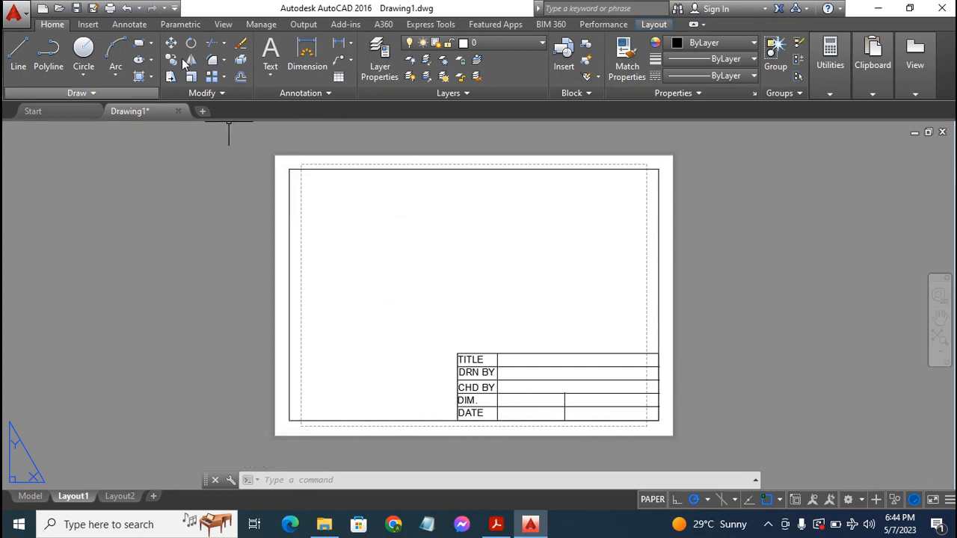
Offset the short divider 30 units to the right within the DIM. and DATE rows
left_click(240, 78)
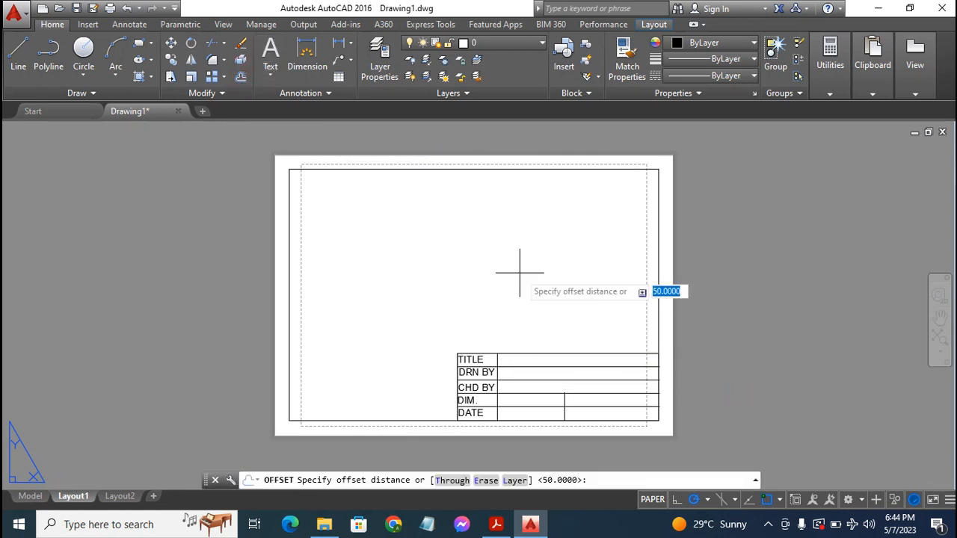
type("30")
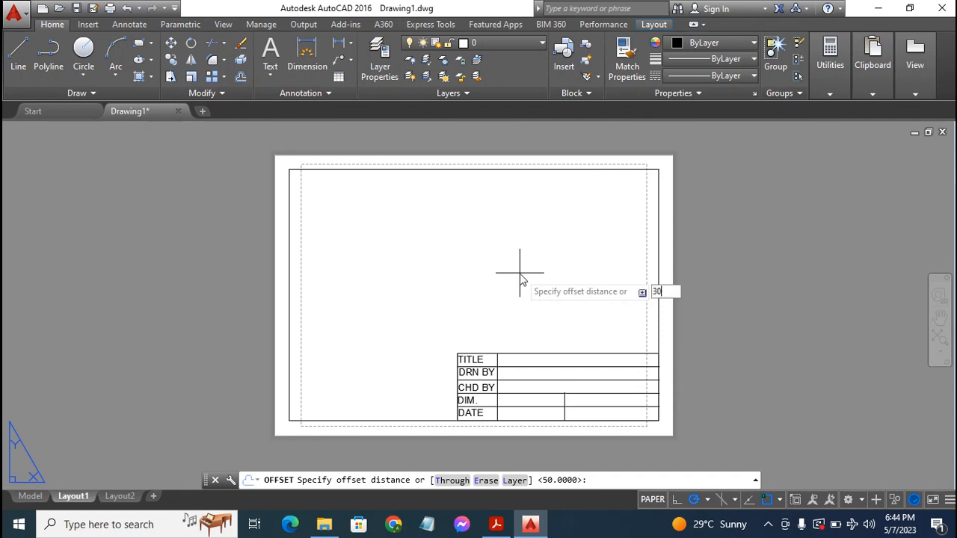
key("Return")
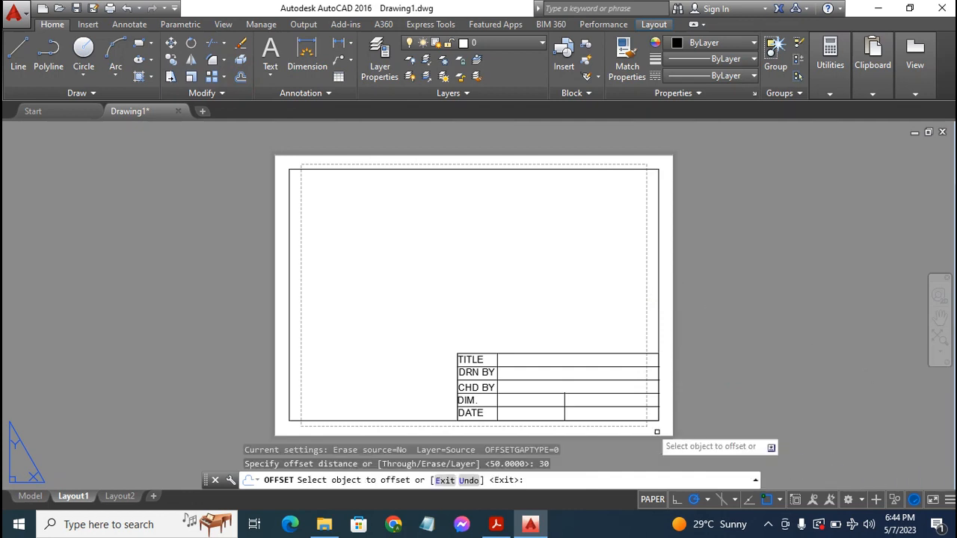
left_click(565, 401)
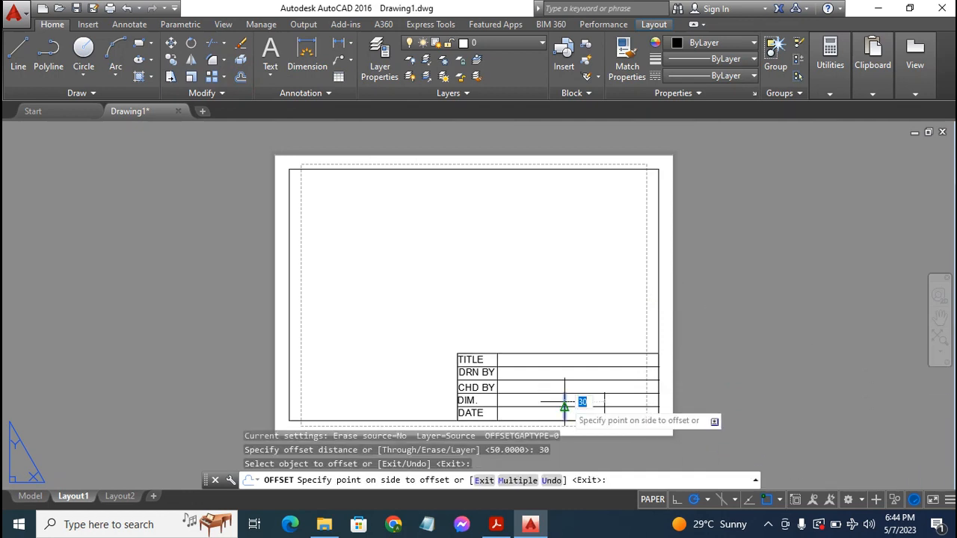
left_click(616, 410)
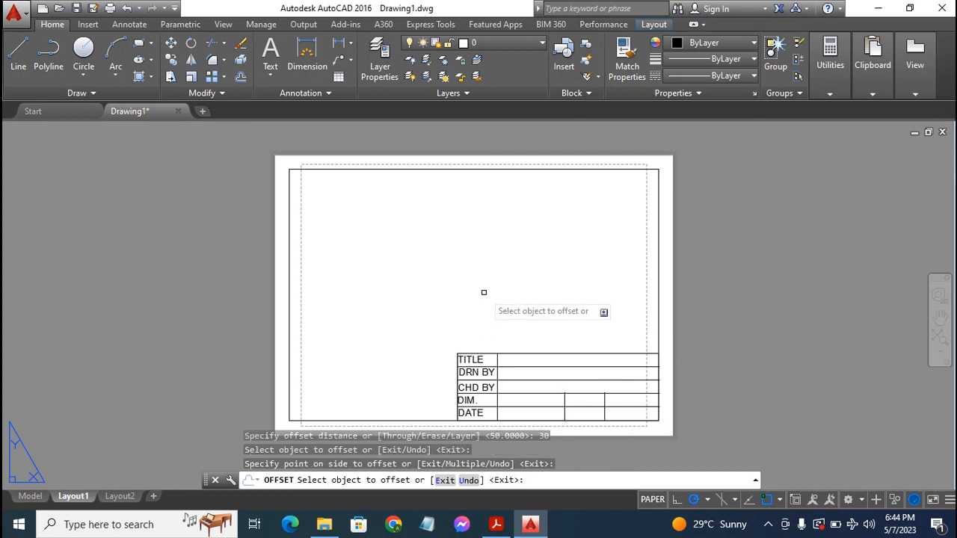
key("Escape")
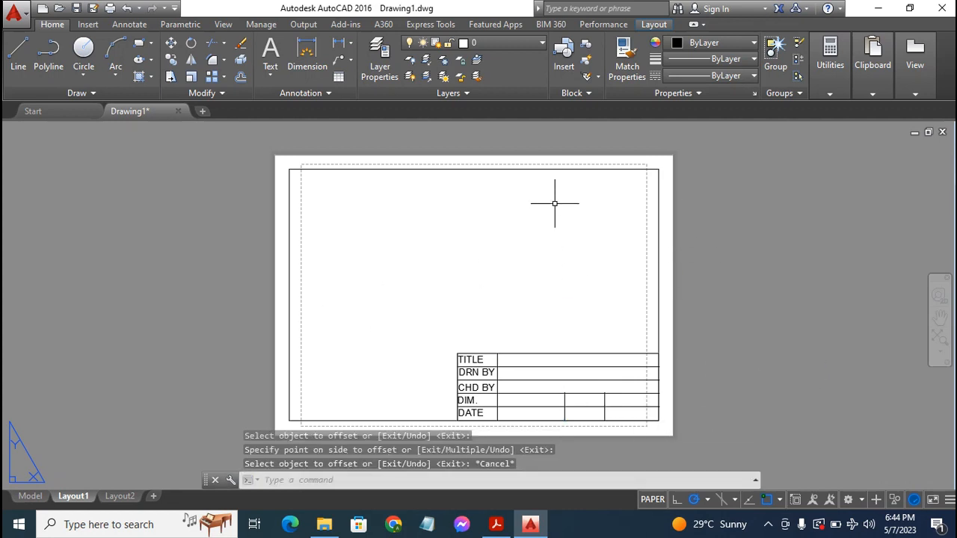
Copy the "TITLE" label next to the first short divider, once in the DIM. row and once in the DATE row
left_click(475, 359)
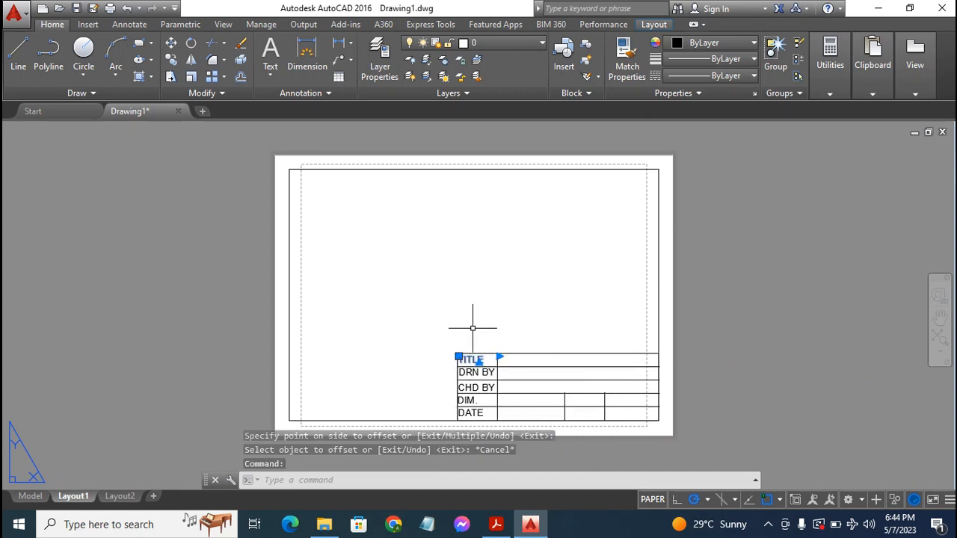
key("Escape")
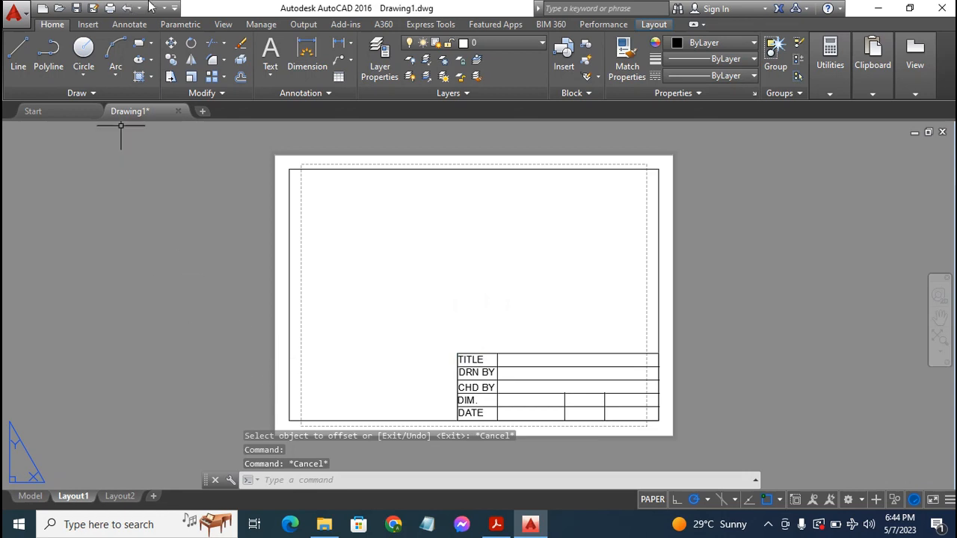
left_click(171, 59)
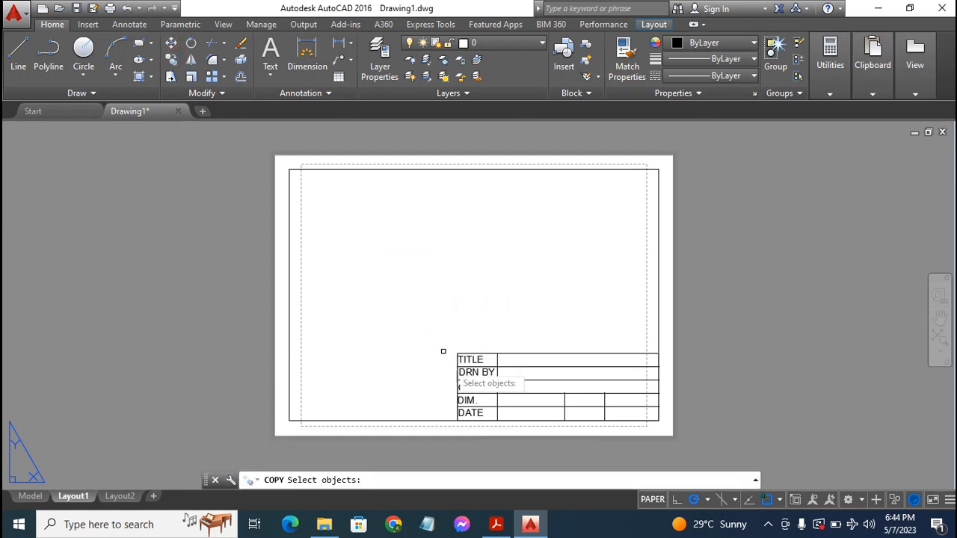
left_click(471, 360)
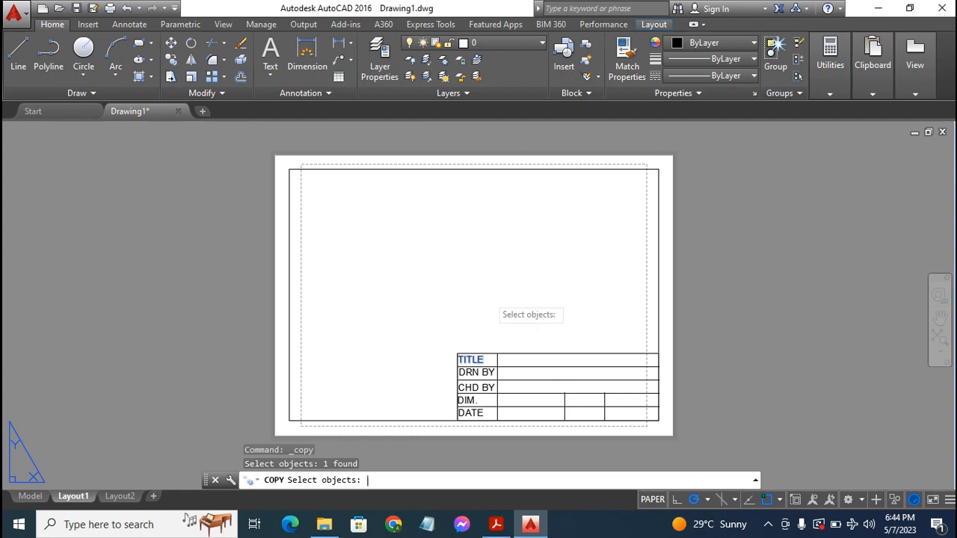
key("Return")
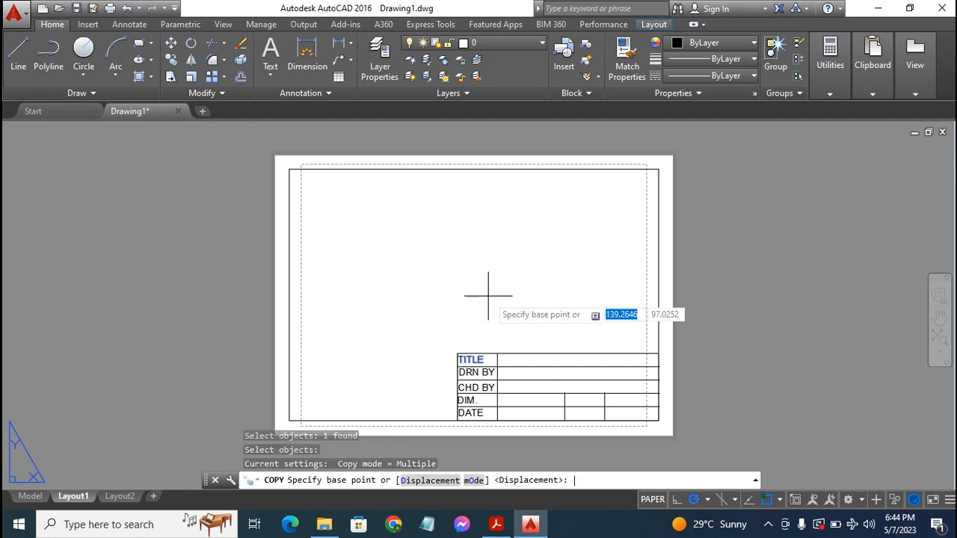
left_click(459, 364)
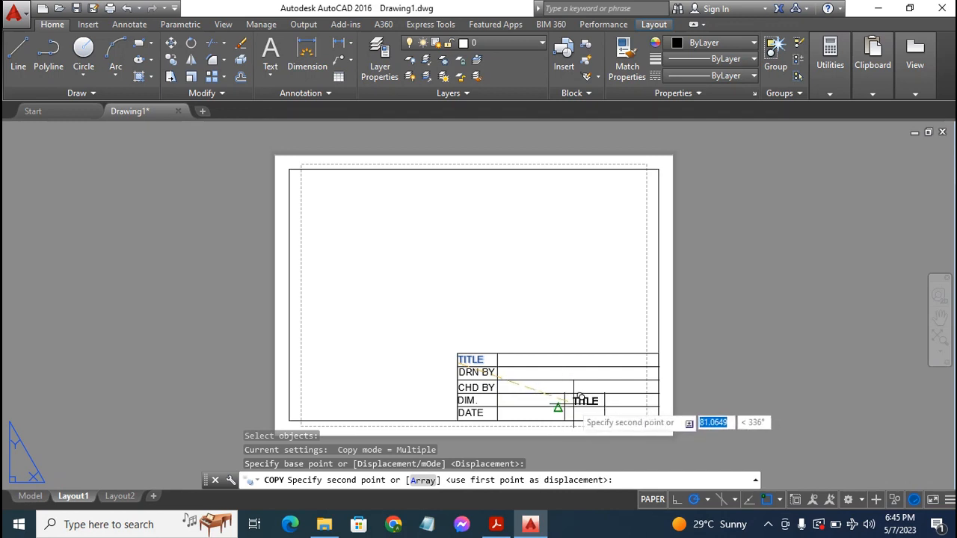
left_click(560, 403)
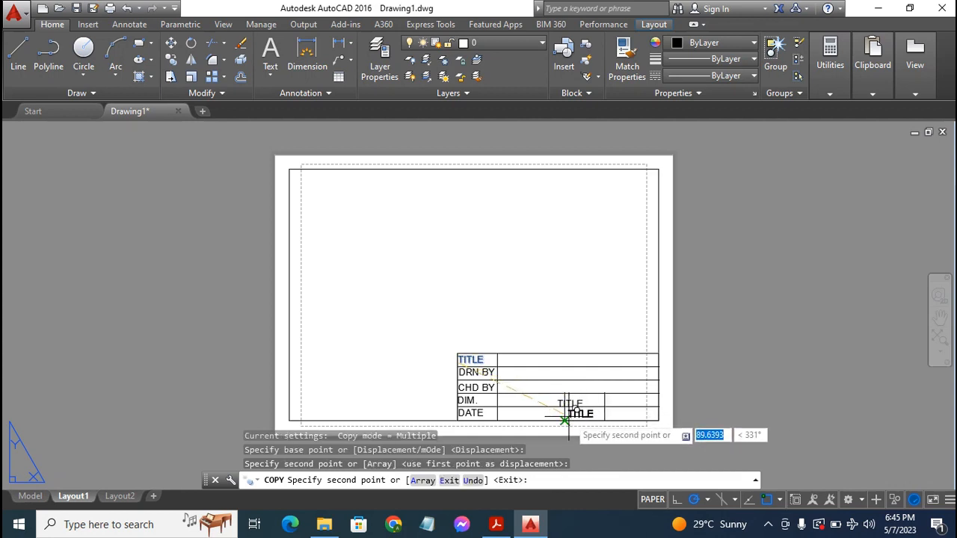
left_click(570, 416)
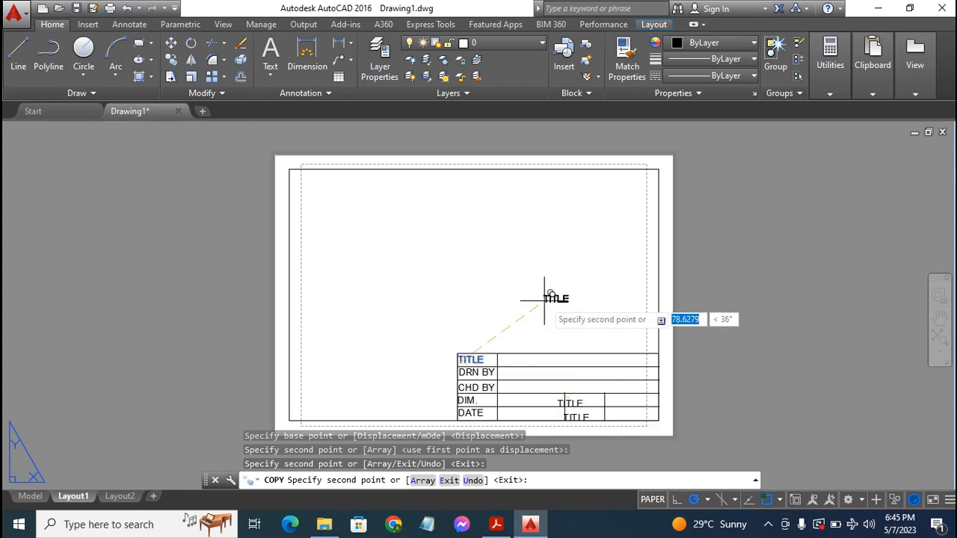
key("Escape")
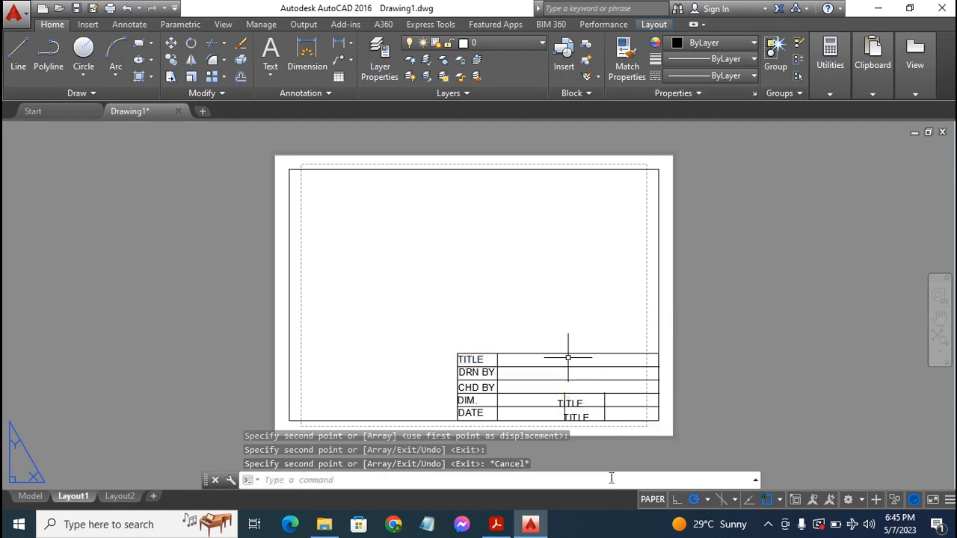
Turn off object snap and move the DIM. row's copied "TITLE" label into the cell between the two short dividers
left_click(561, 400)
left_click(558, 401)
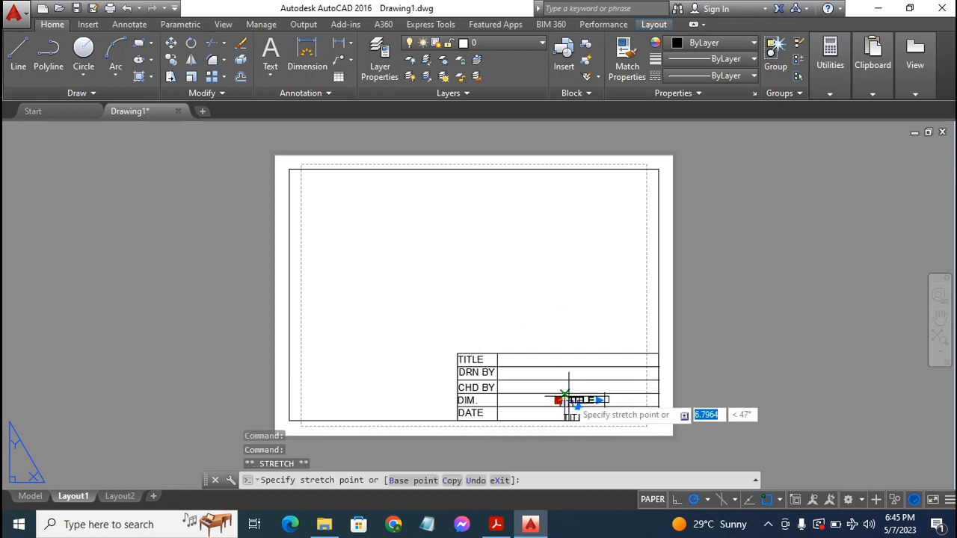
left_click(565, 396)
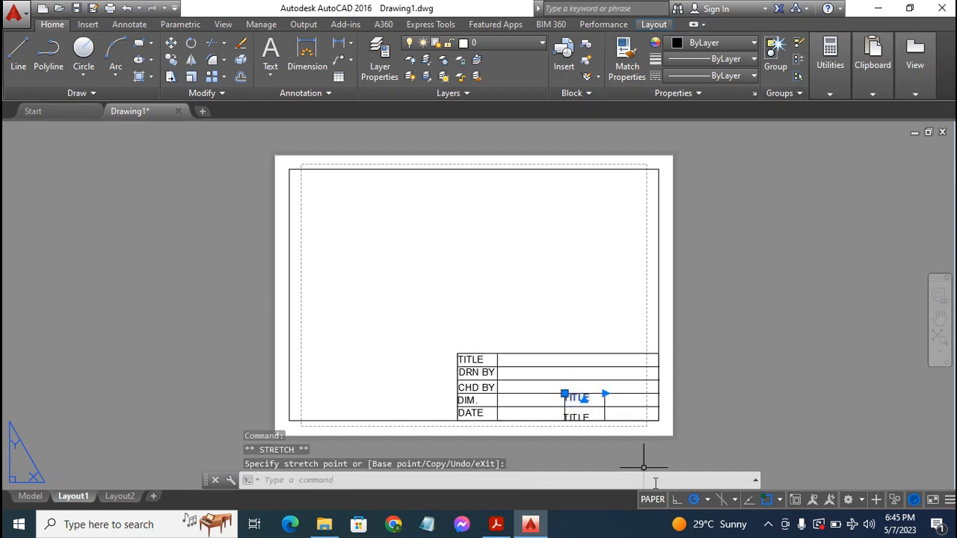
left_click(768, 501)
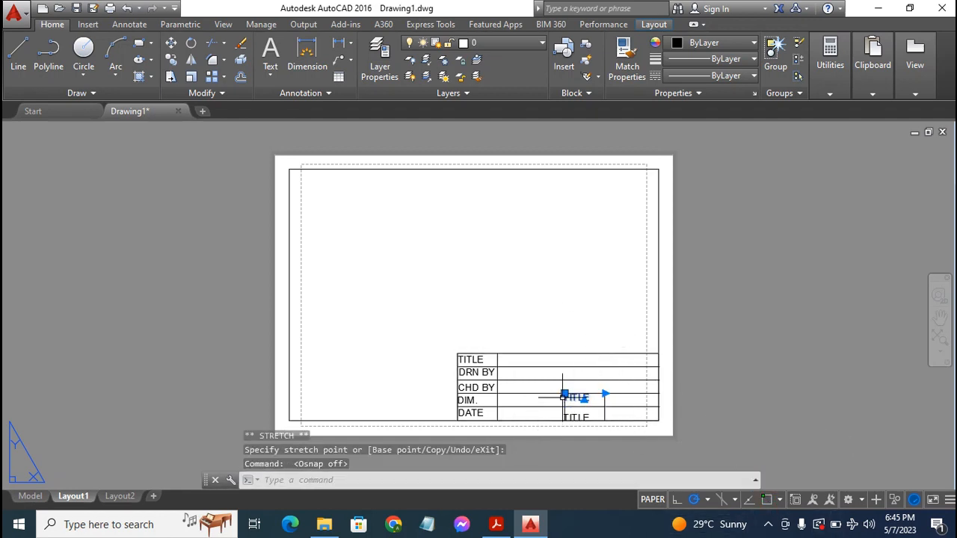
left_click(564, 394)
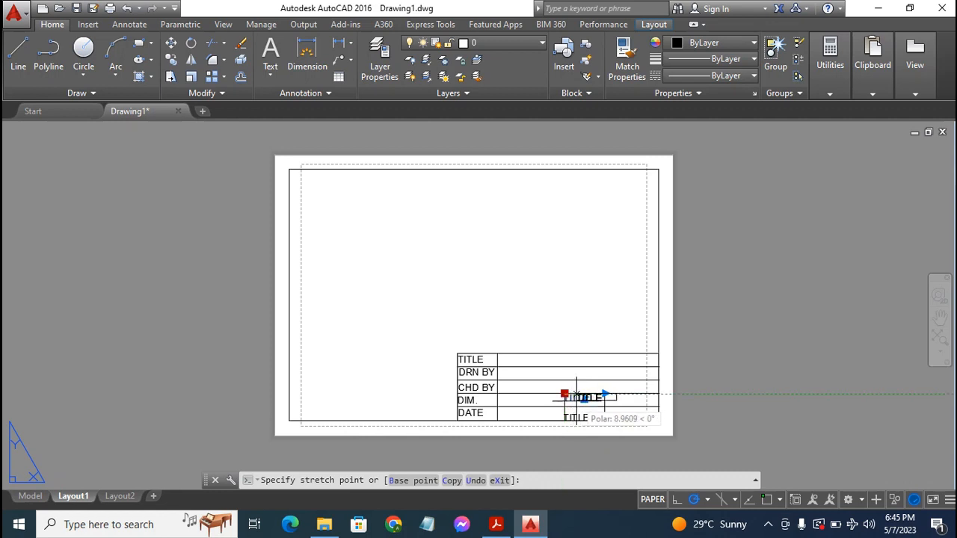
left_click(574, 396)
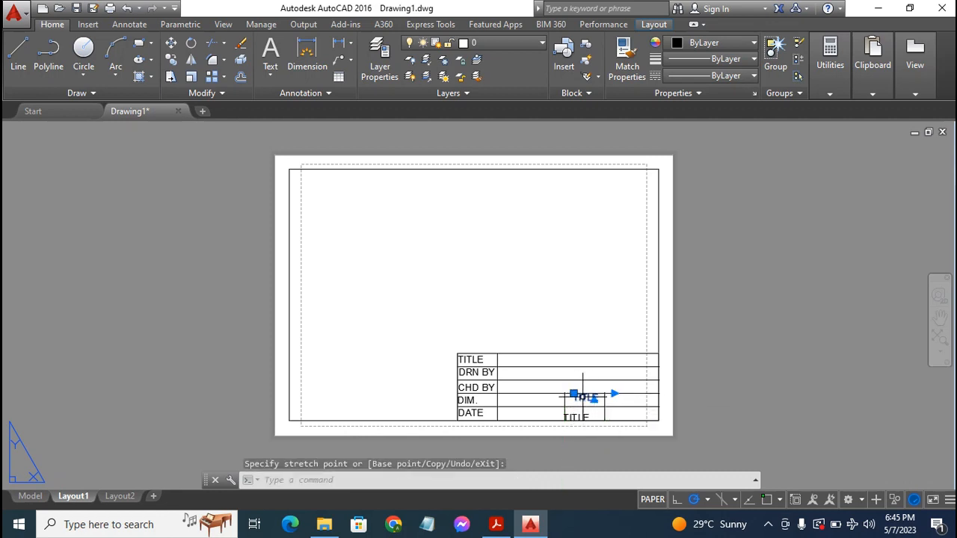
left_click(573, 395)
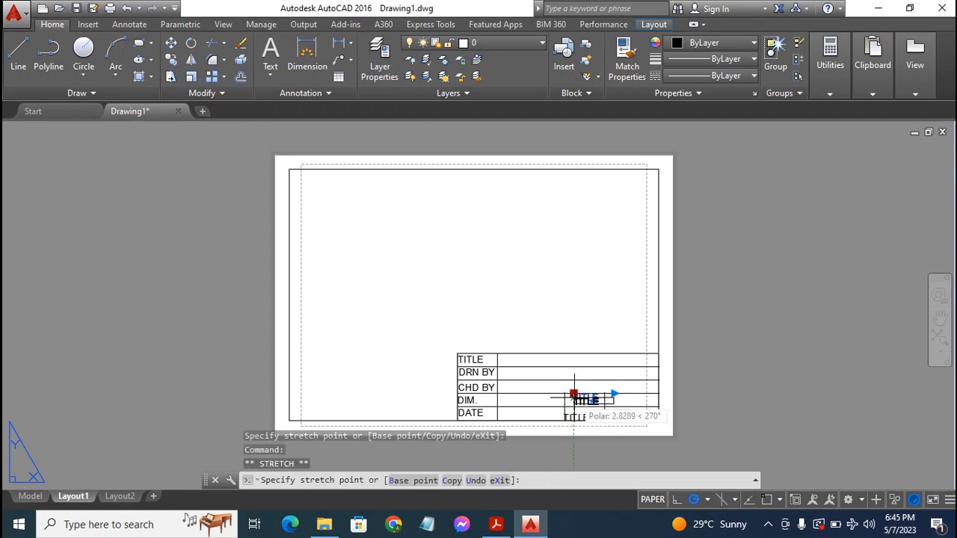
left_click(574, 398)
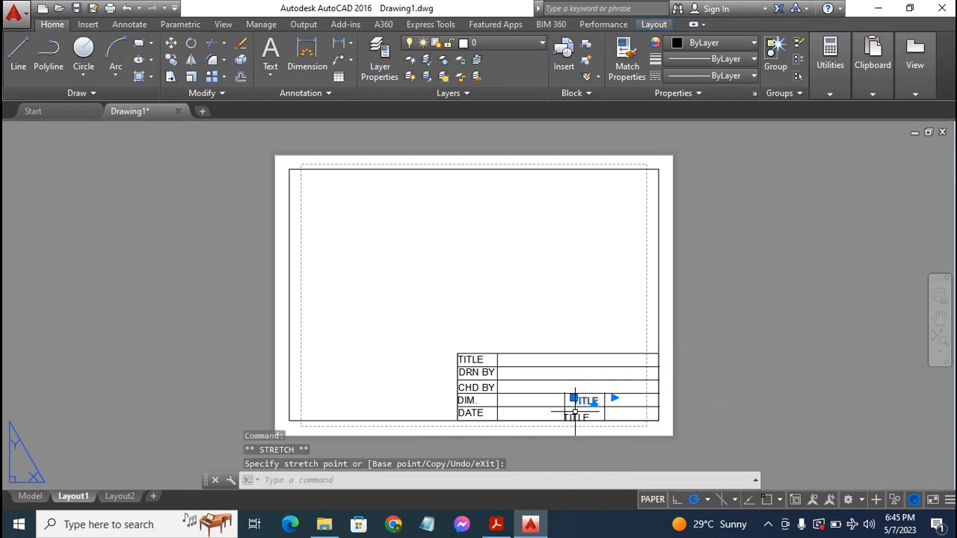
Move the DATE row's copied "TITLE" label into the cell between the short dividers, aligned under the label above it
left_click(564, 415)
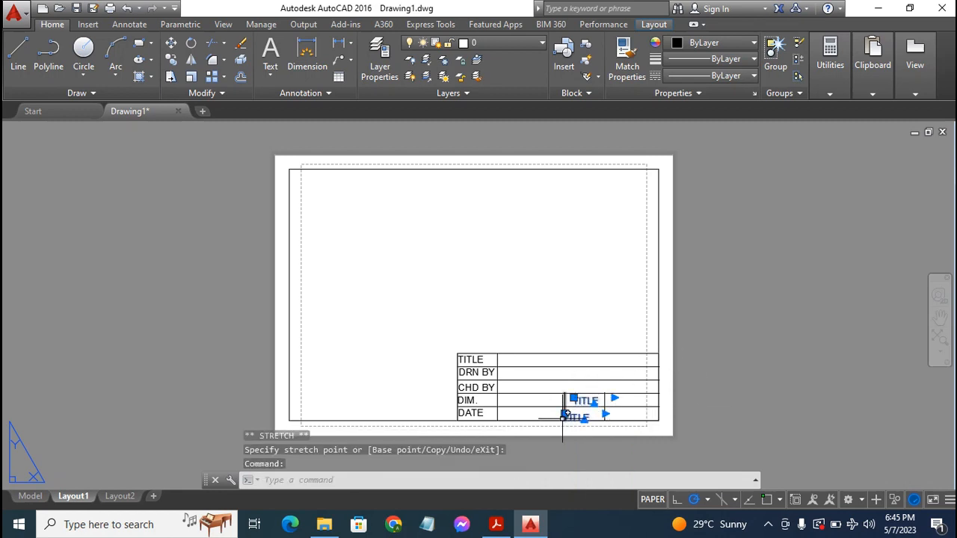
left_click(565, 414)
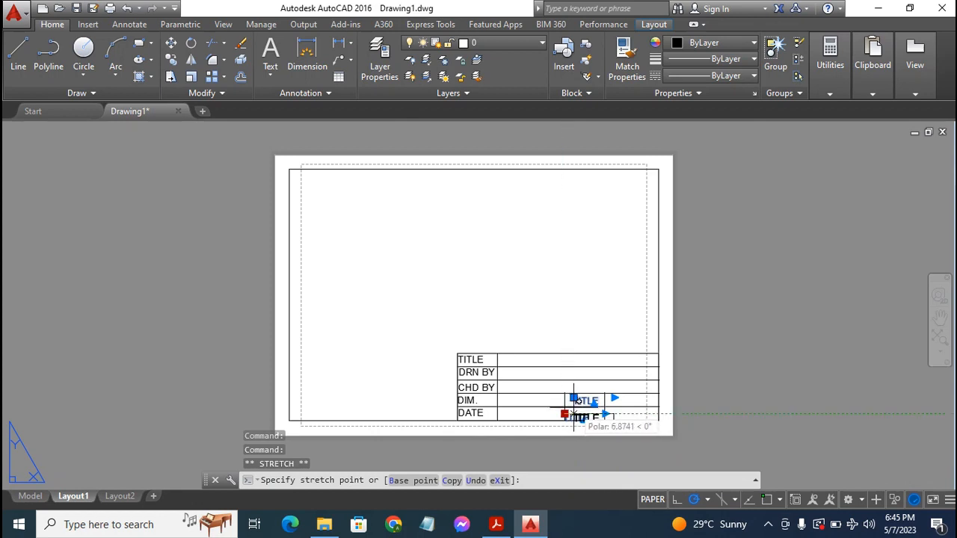
left_click(572, 408)
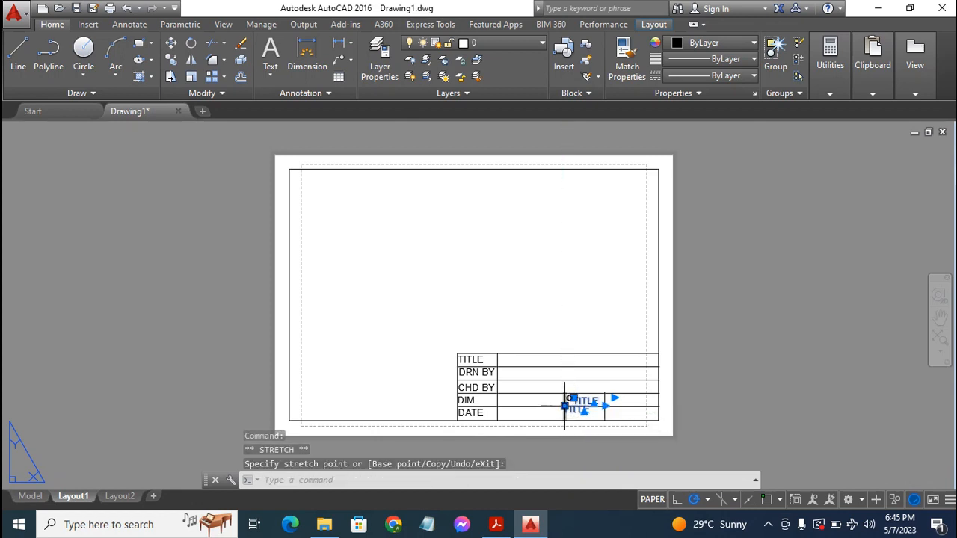
left_click(564, 407)
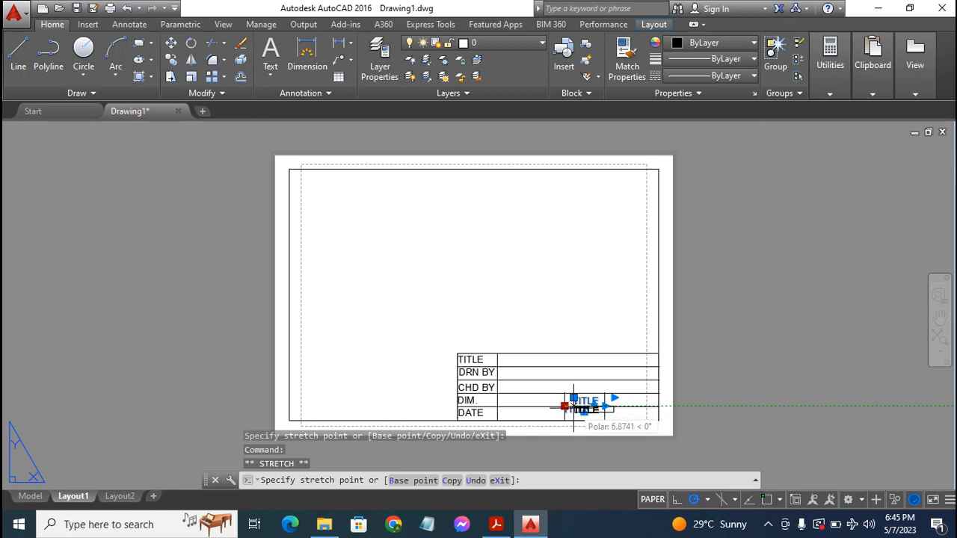
left_click(572, 405)
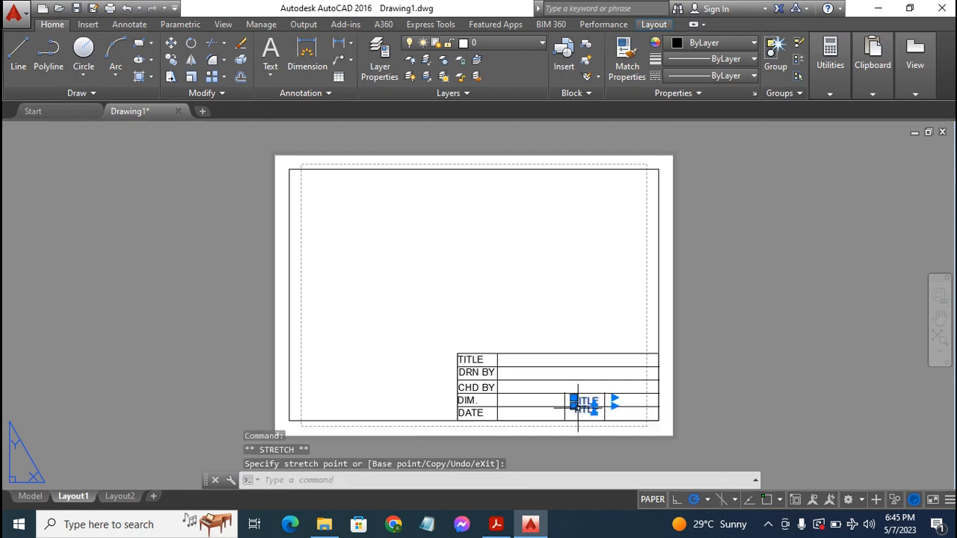
left_click(573, 405)
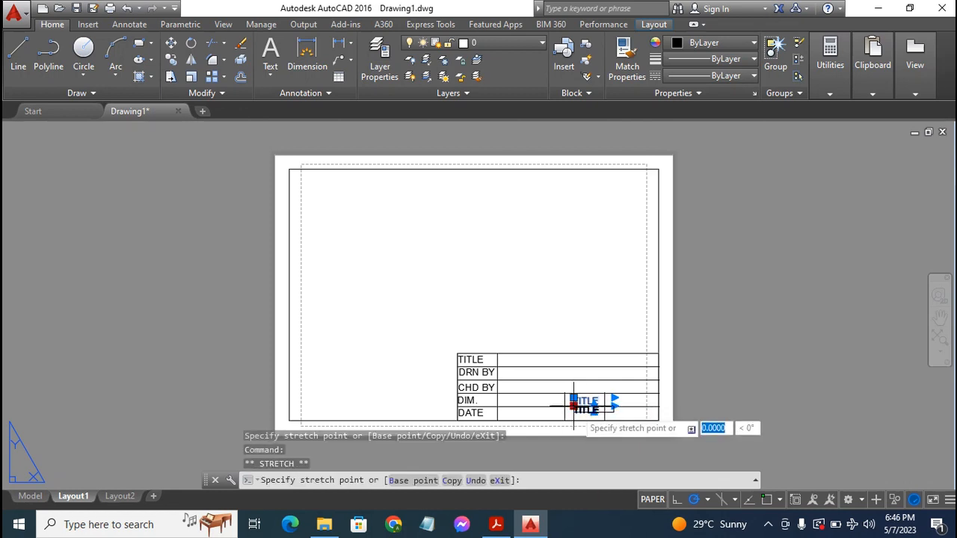
left_click(573, 407)
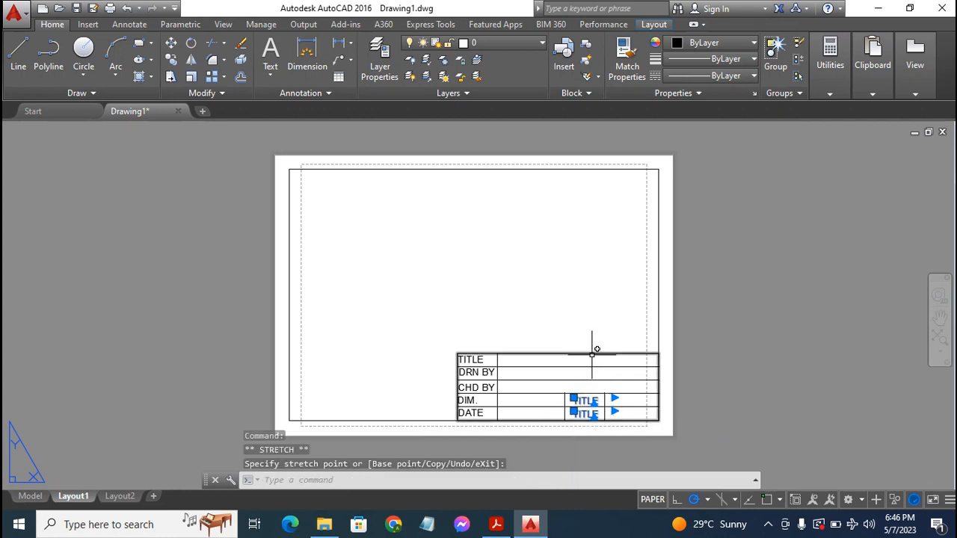
key("Escape")
Change the copied label between the short dividers in the DIM. row to "SCALE"
left_click(598, 401)
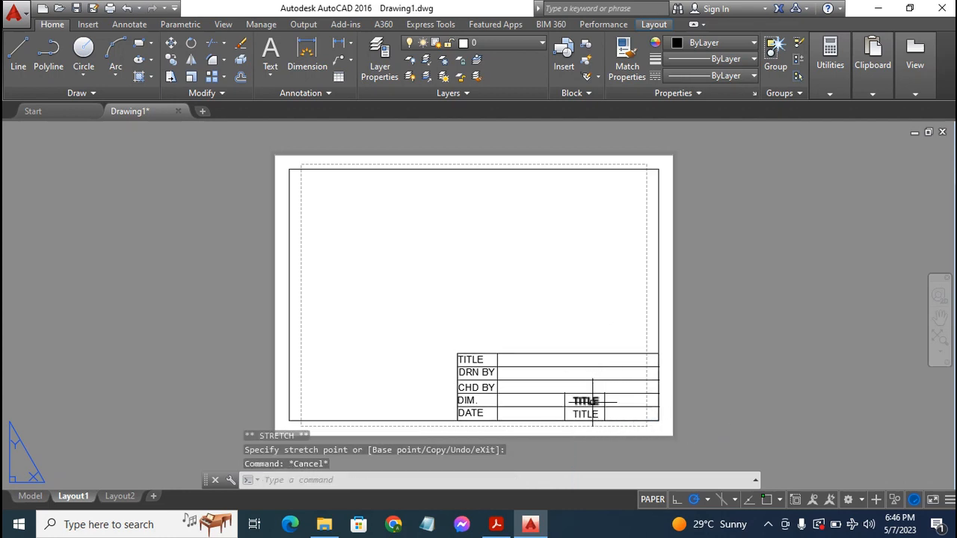
double_click(586, 402)
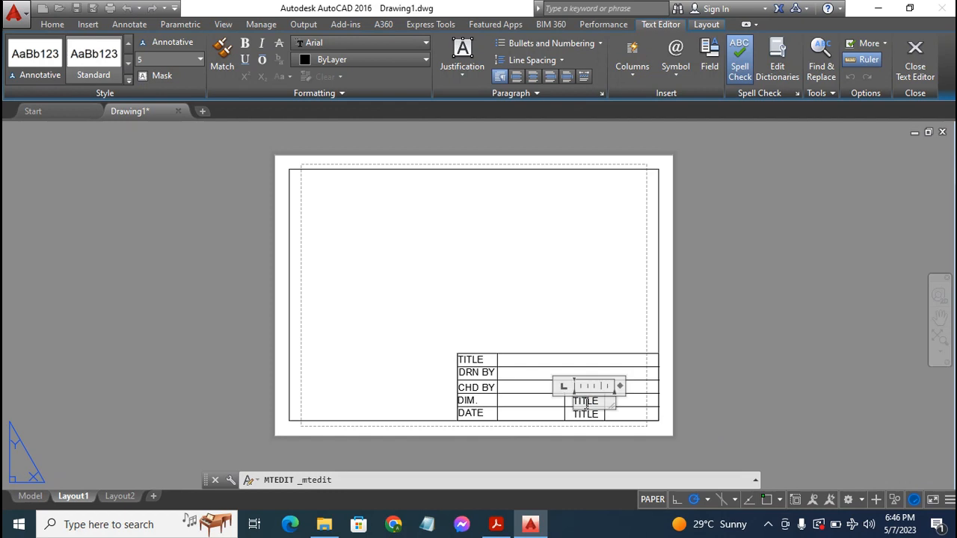
left_click(601, 403)
key("BackSpace")
type("SCALE")
key("Return")
key("BackSpace")
left_click(544, 293)
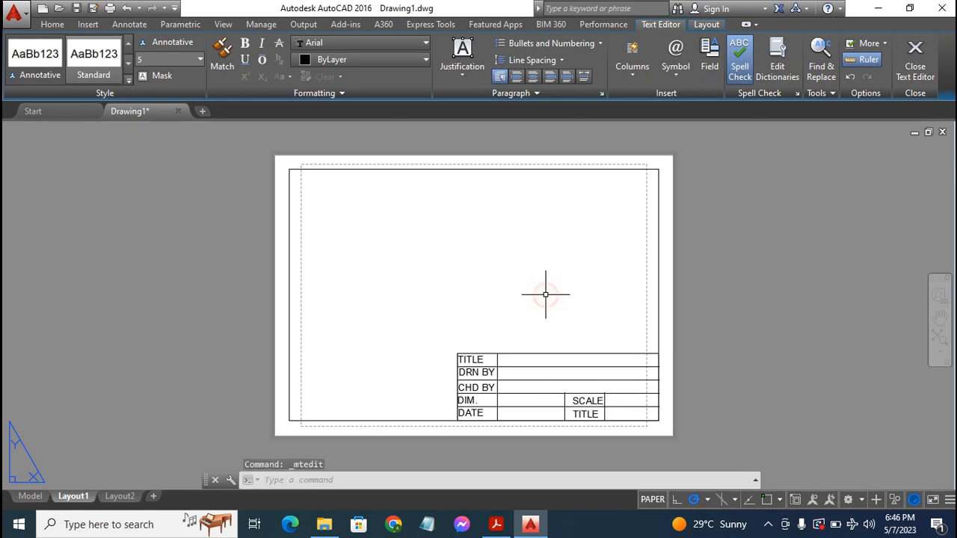
Change the copied label between the short dividers in the DATE row to "PAGE"
double_click(591, 414)
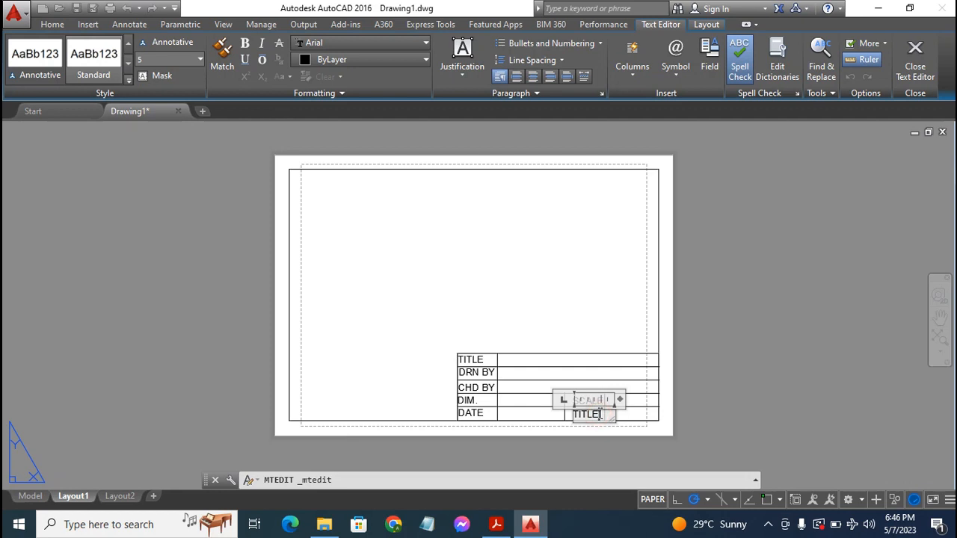
key("BackSpace")
key("BackSpace")
key("BackSpace")
type("PAG")
left_click(500, 221)
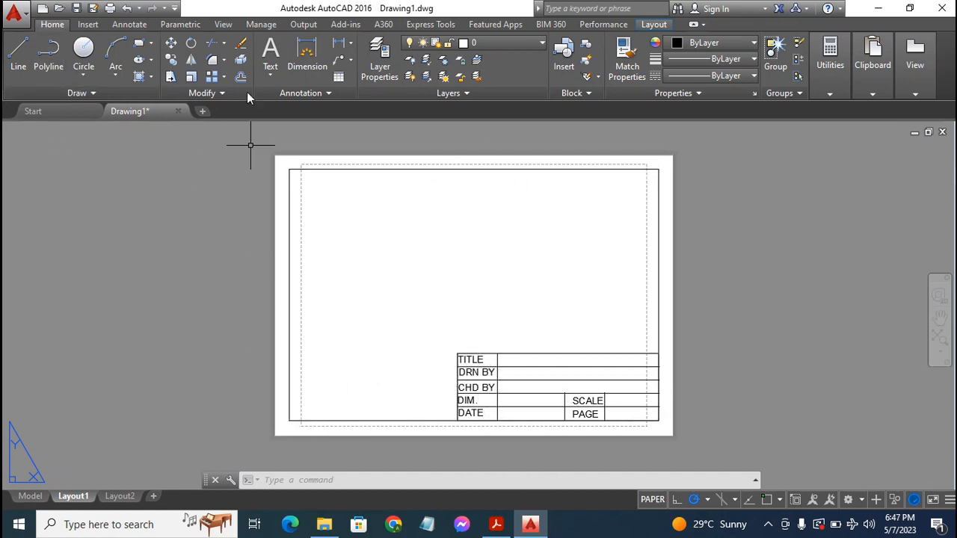
Copy the "TITLE" label into the empty value cells of all five rows, including those beside SCALE and PAGE
left_click(172, 60)
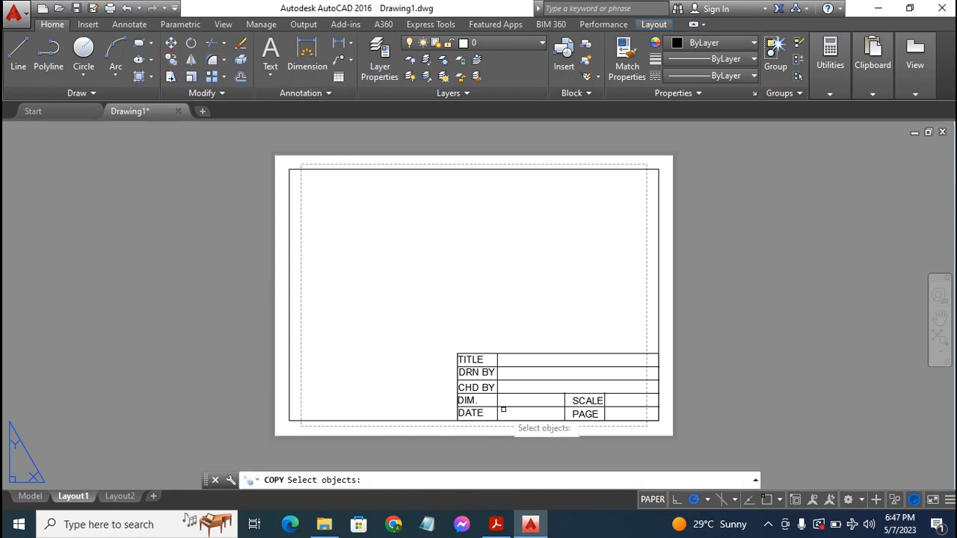
left_click(470, 360)
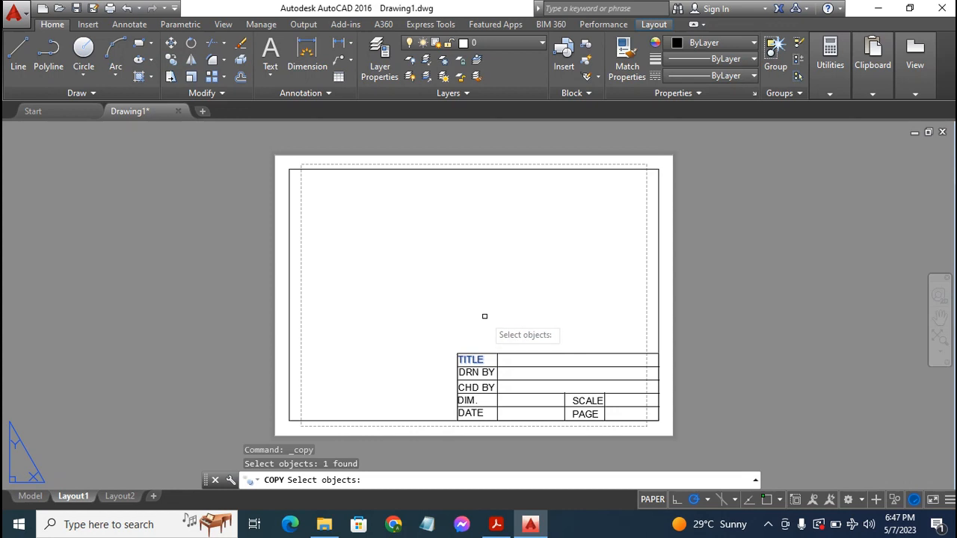
key("Return")
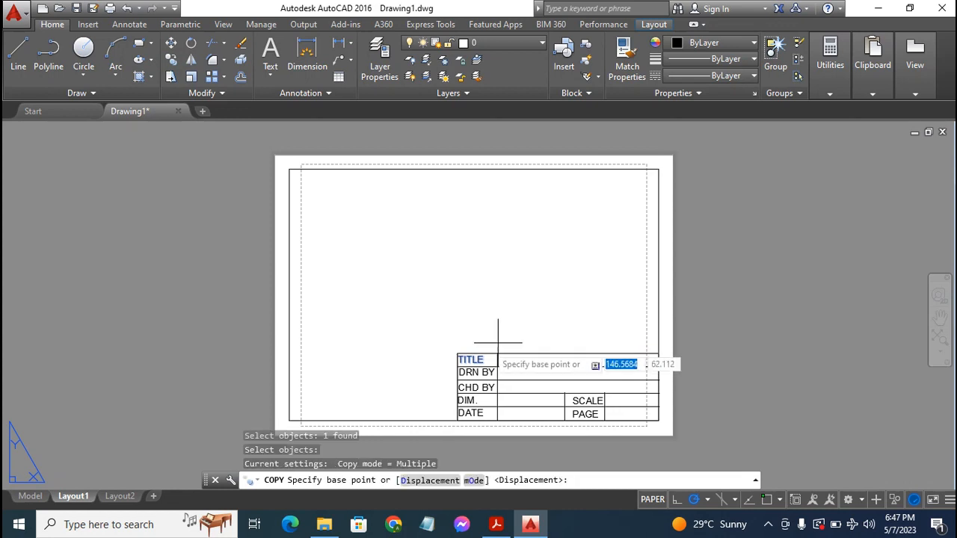
left_click(466, 359)
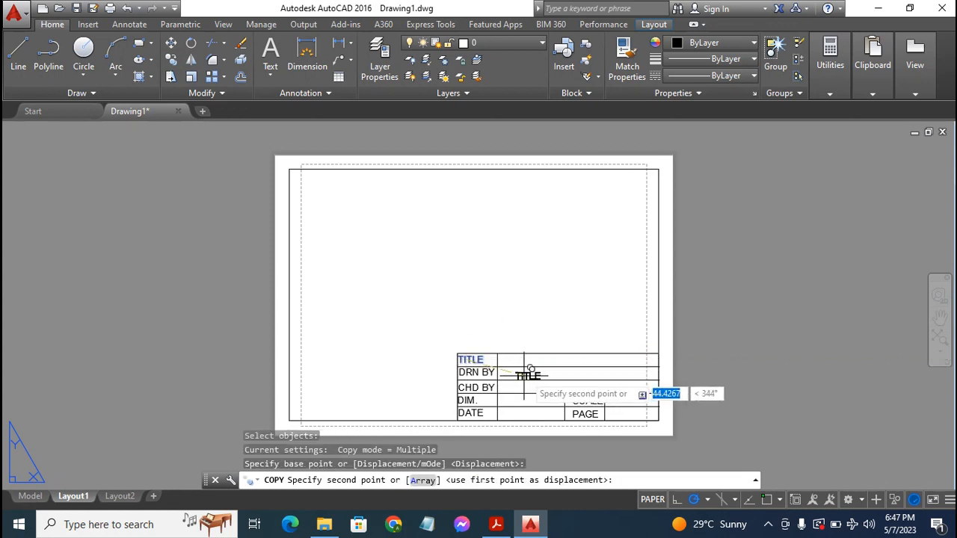
left_click(550, 359)
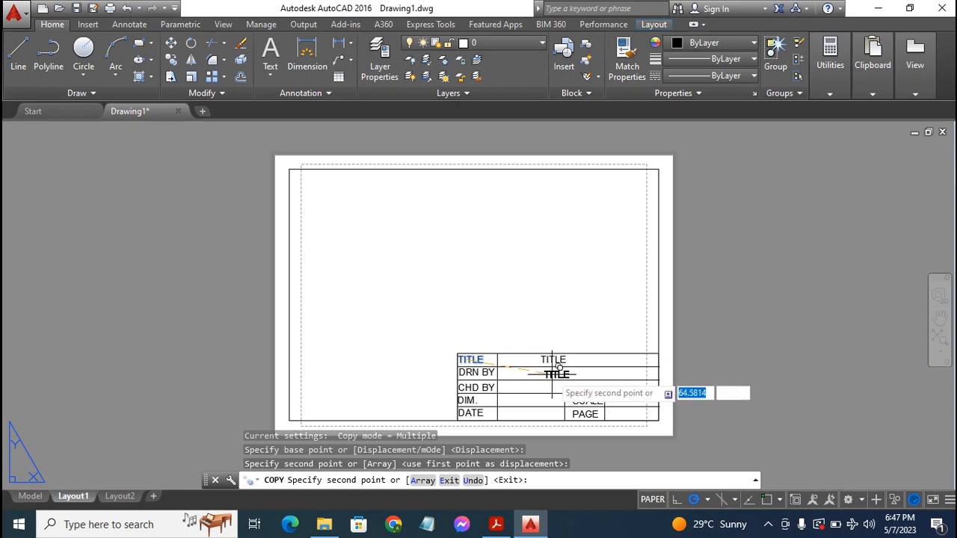
left_click(551, 373)
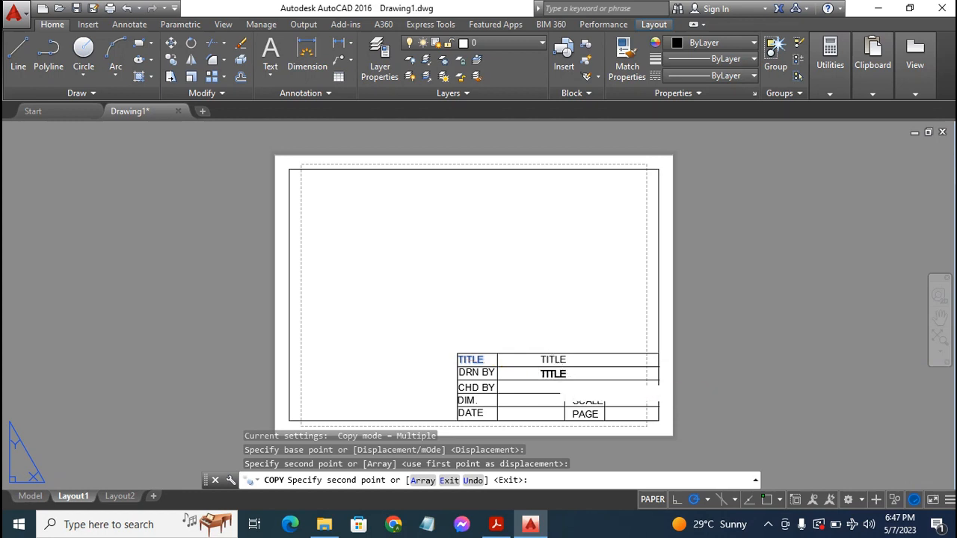
left_click(545, 385)
left_click(531, 398)
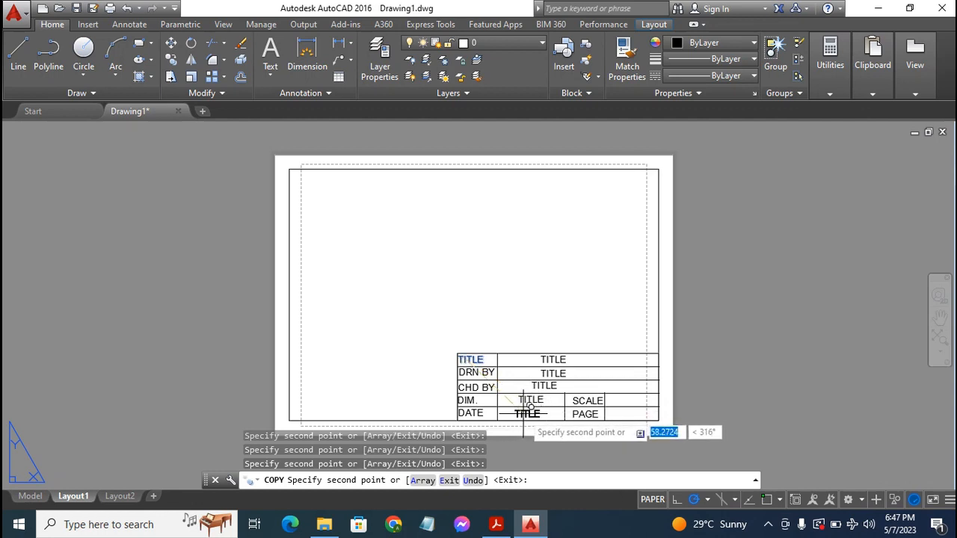
left_click(527, 410)
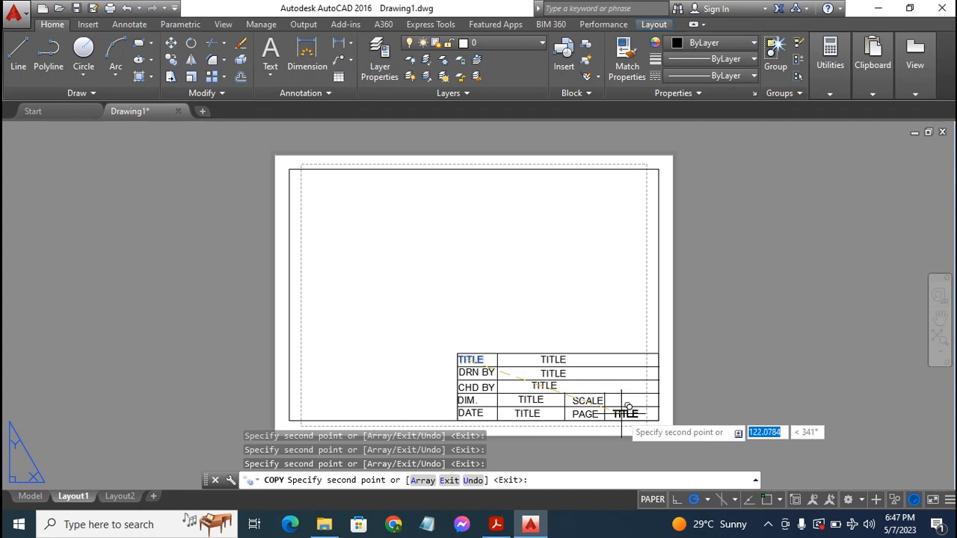
left_click(621, 413)
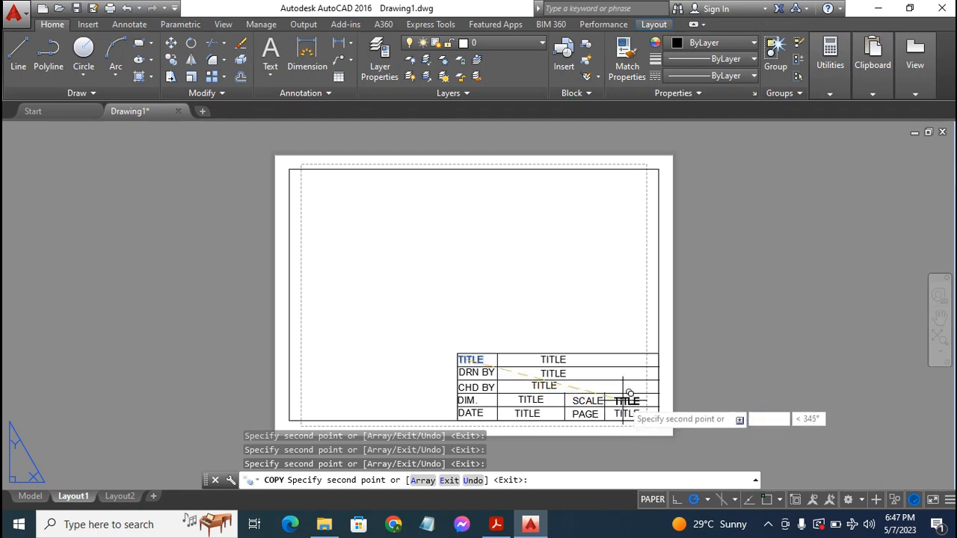
left_click(622, 400)
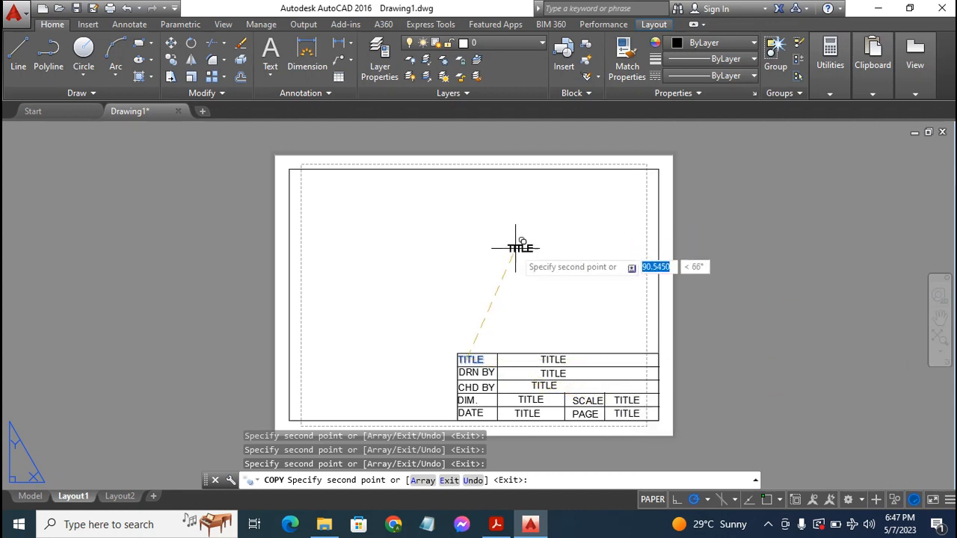
key("Escape")
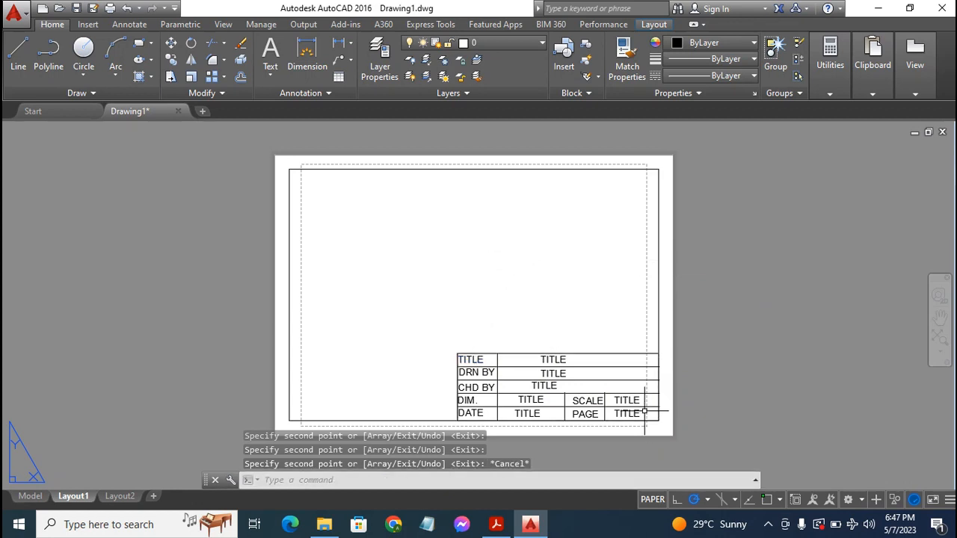
Change the copied text in the TITLE row's value cell to "AUTOCAD TUTORIAL" and widen its text box to fit one line
left_click(554, 360)
double_click(556, 361)
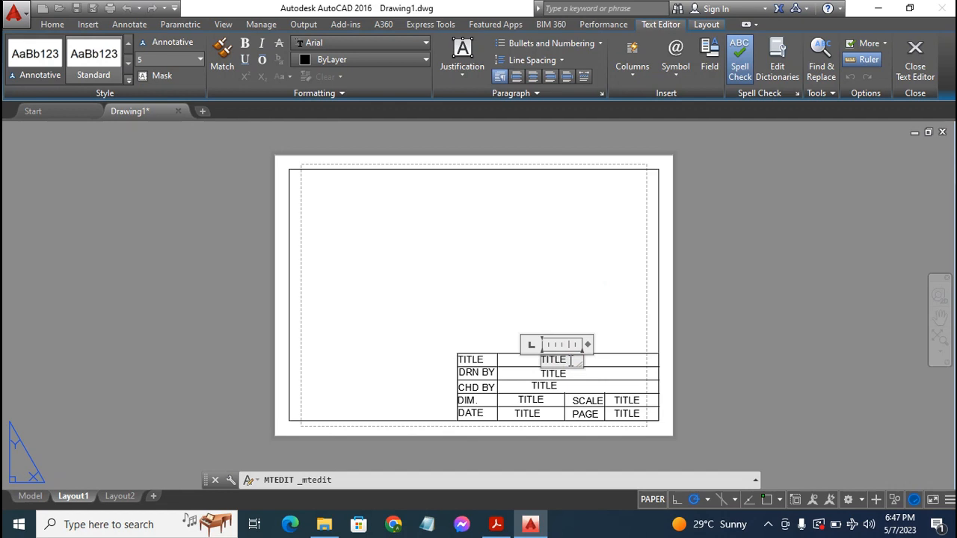
key("BackSpace")
key("BackSpace")
key("BackSpace")
type("aUTO")
key("BackSpace")
key("BackSpace")
key("BackSpace")
type("UTO")
key("Return")
type("T")
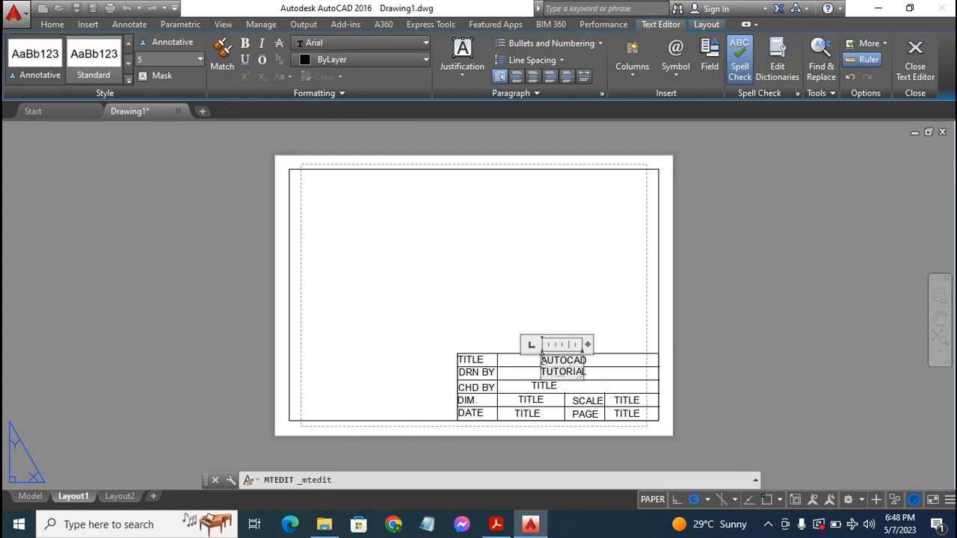
left_click_drag(584, 377, 573, 372)
left_click(603, 359)
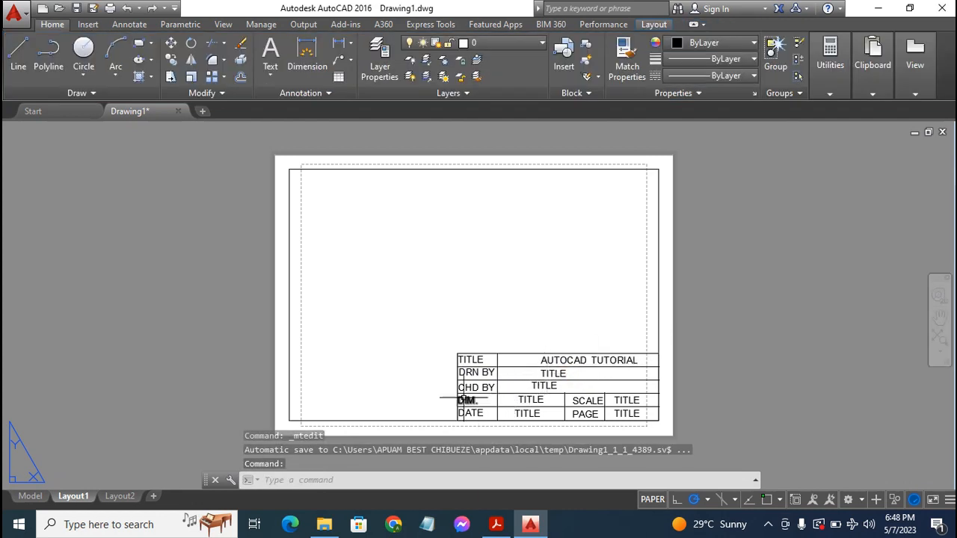
Replace the copied text in the DRN BY row's value cell with "ENGR." followed by the drafter's full name
left_click(554, 373)
double_click(553, 374)
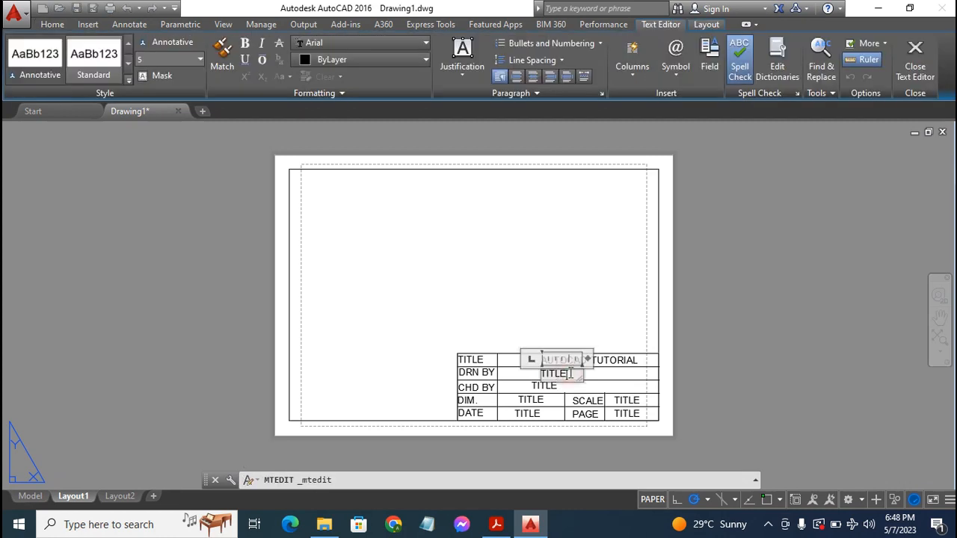
key("BackSpace")
type("ENGR.")
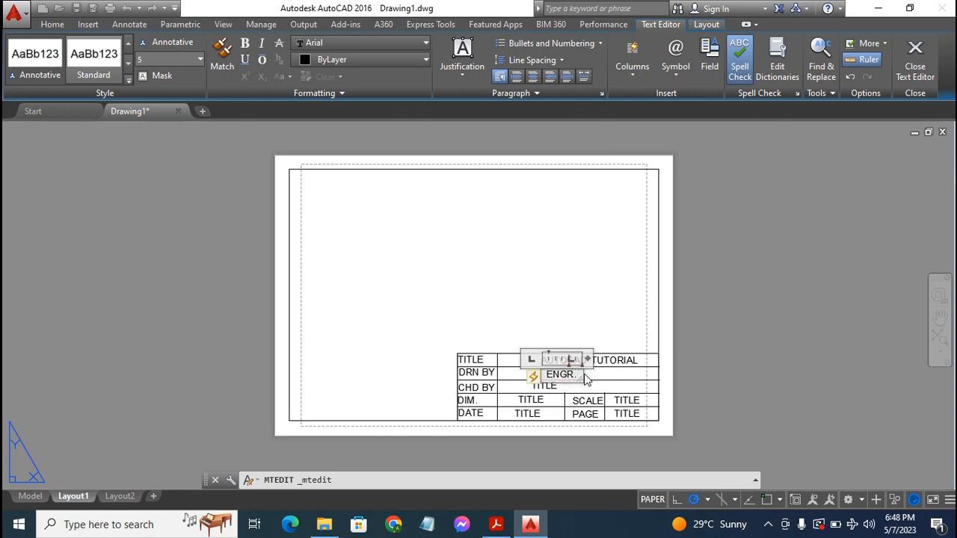
type(" PAUL")
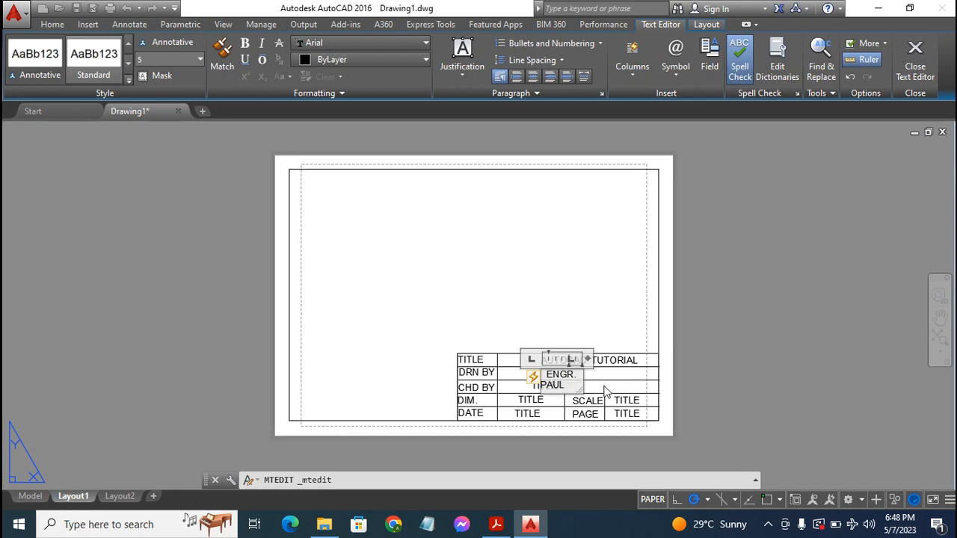
type(" AMAT")
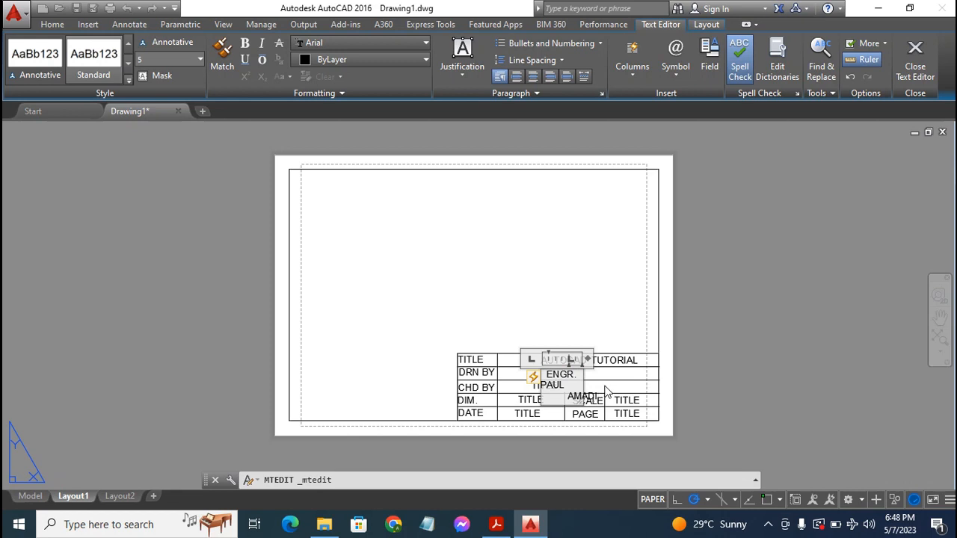
Resize the DRN BY value's text box and its columns so the drafter's first name sits close beside "ENGR."
left_click_drag(580, 404, 650, 361)
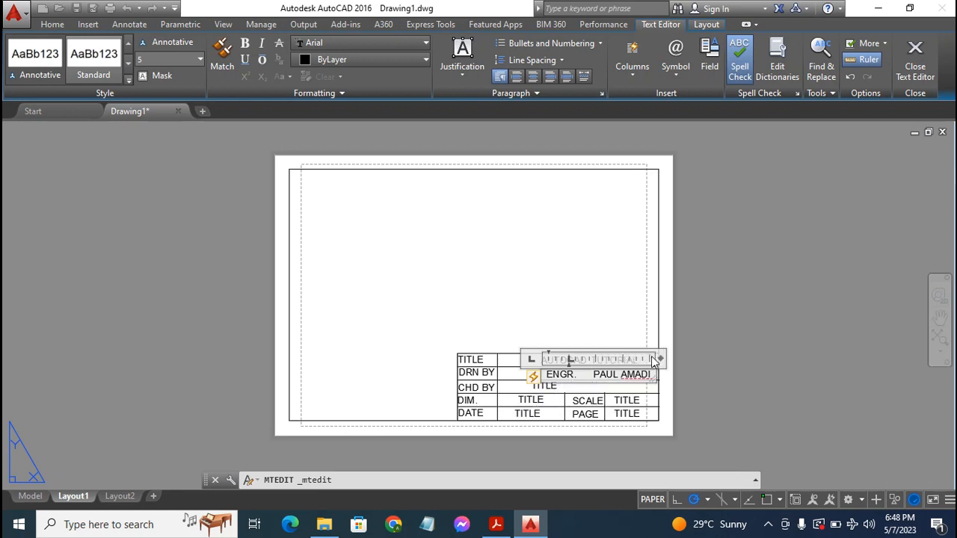
left_click(652, 357)
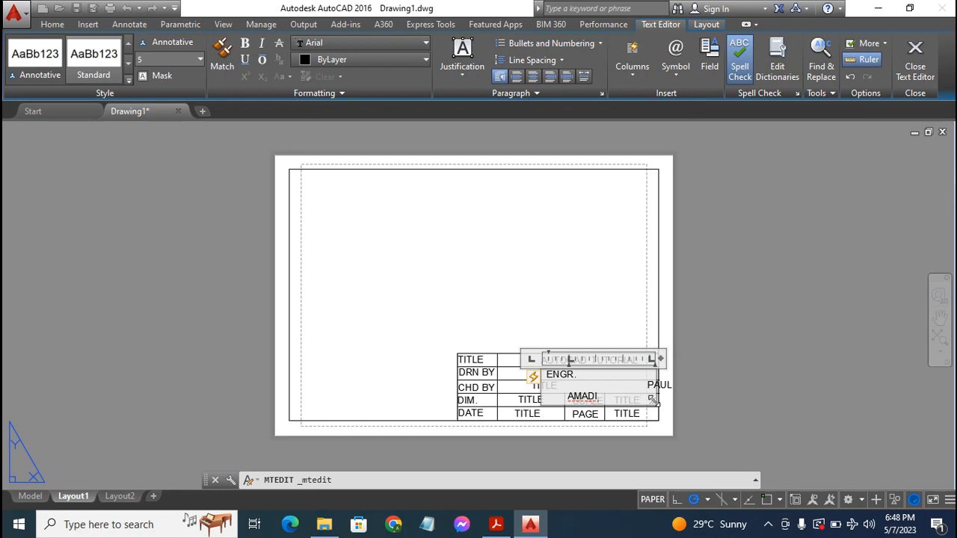
left_click_drag(648, 391, 589, 371)
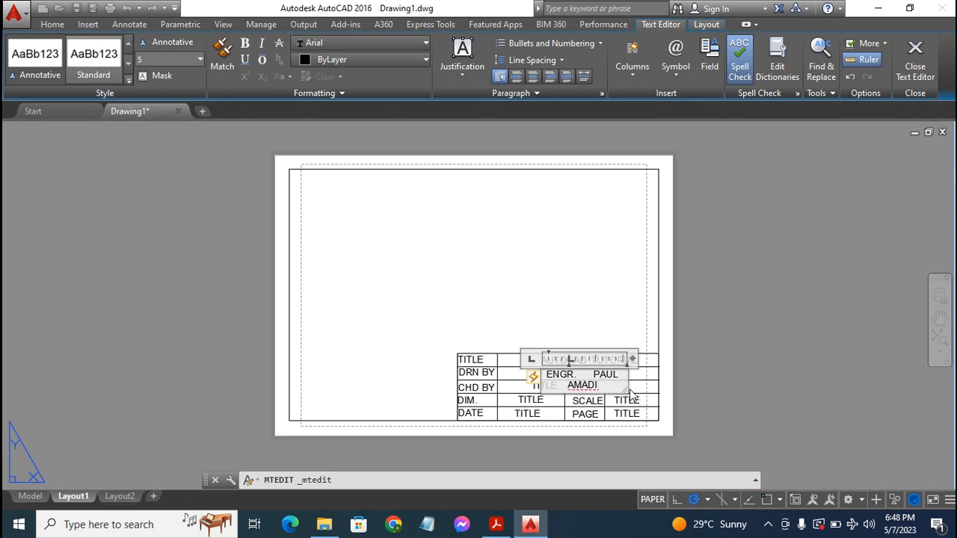
mouse_move(627, 388)
left_mouse_down()
mouse_move(611, 386)
mouse_move(655, 374)
mouse_move(619, 374)
left_mouse_up()
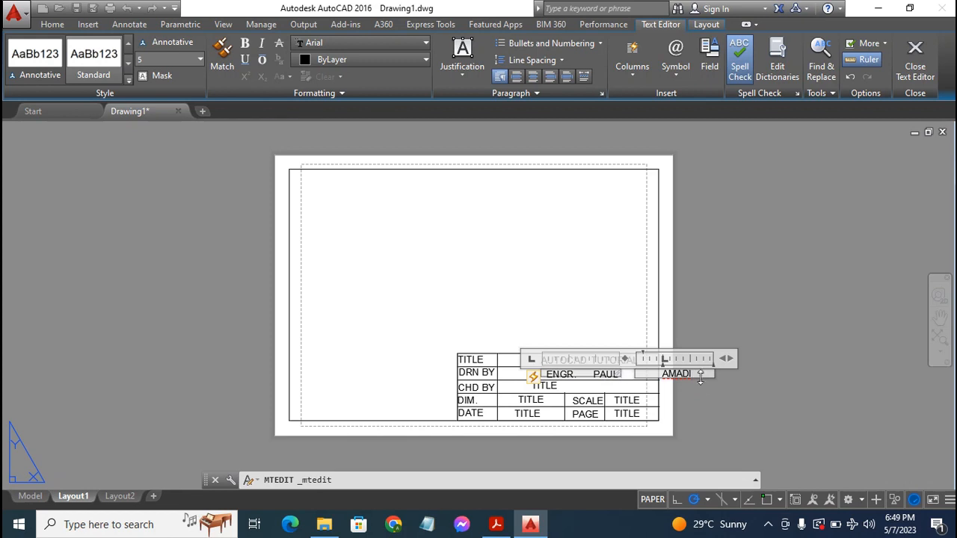
left_click_drag(724, 359, 709, 359)
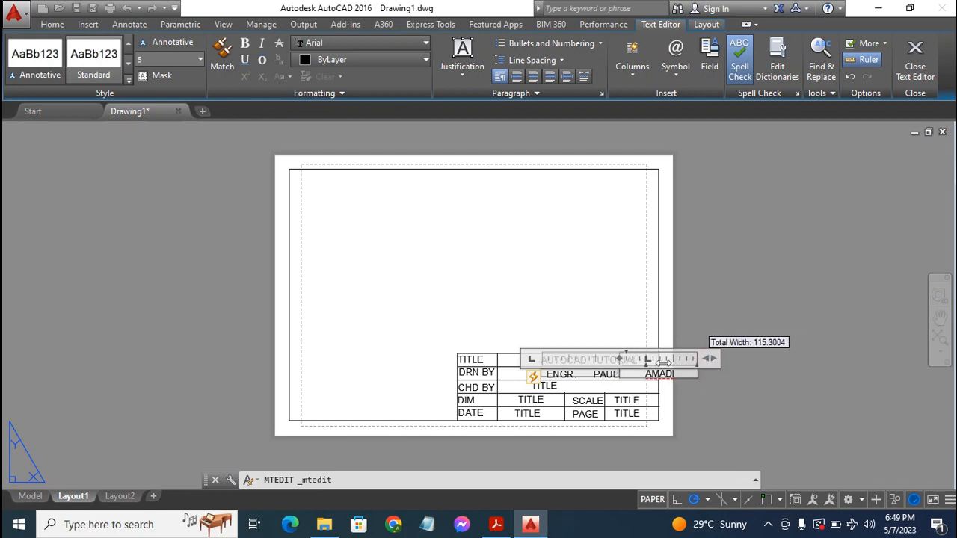
left_click(593, 376)
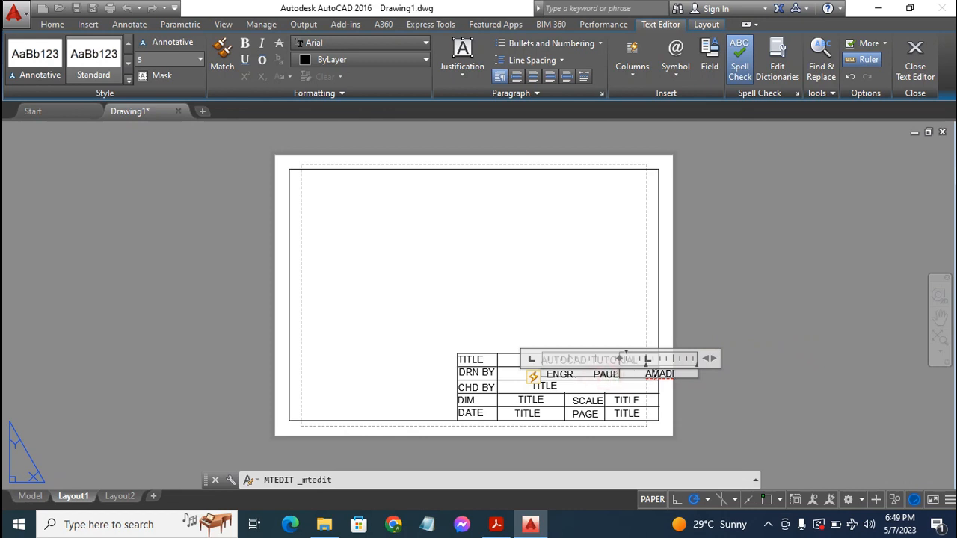
left_click(650, 359)
left_click_drag(645, 359, 588, 356)
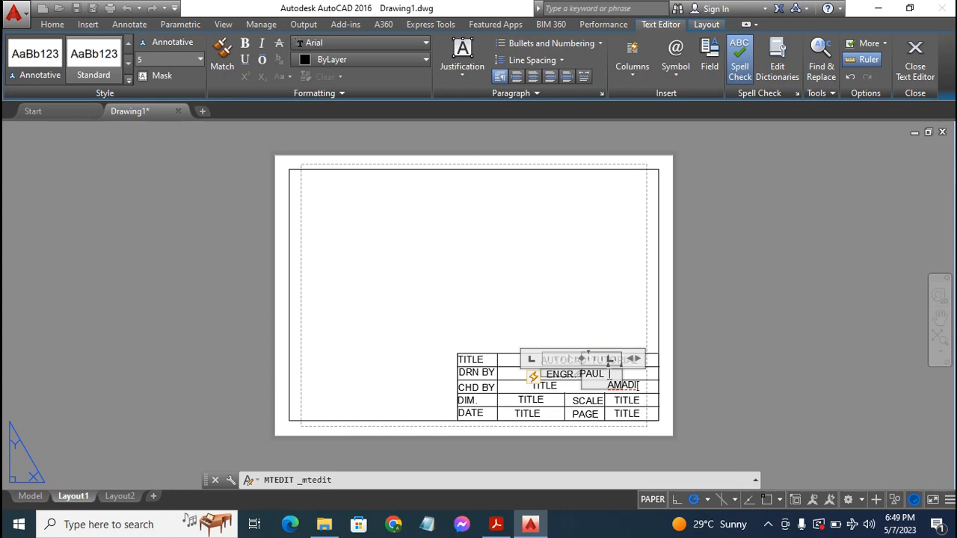
Try to bring the drafter's surname onto the same line in the DRN BY row by adjusting its text column
double_click(620, 386)
left_click(619, 376)
left_click_drag(600, 386, 596, 379)
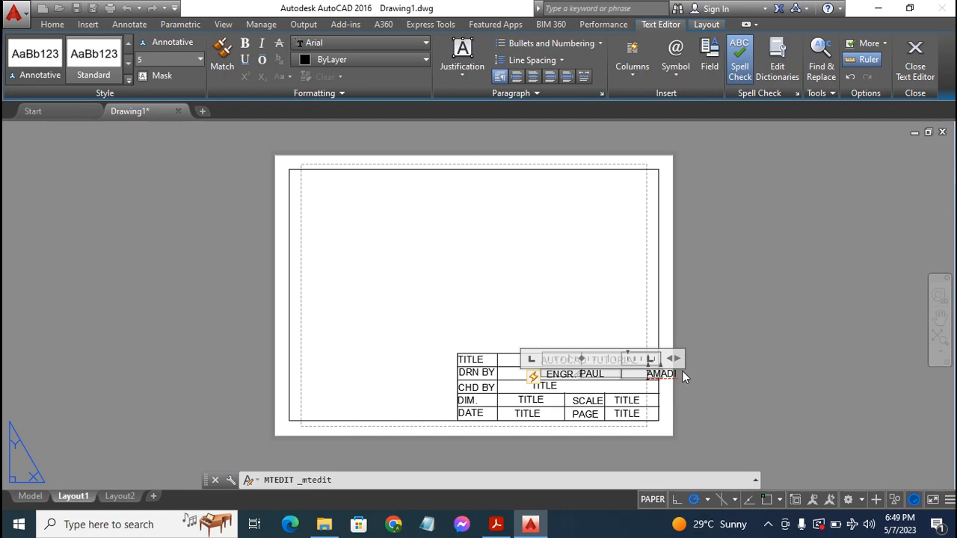
left_click_drag(667, 358, 666, 358)
left_click_drag(652, 362, 636, 364)
left_click(671, 374)
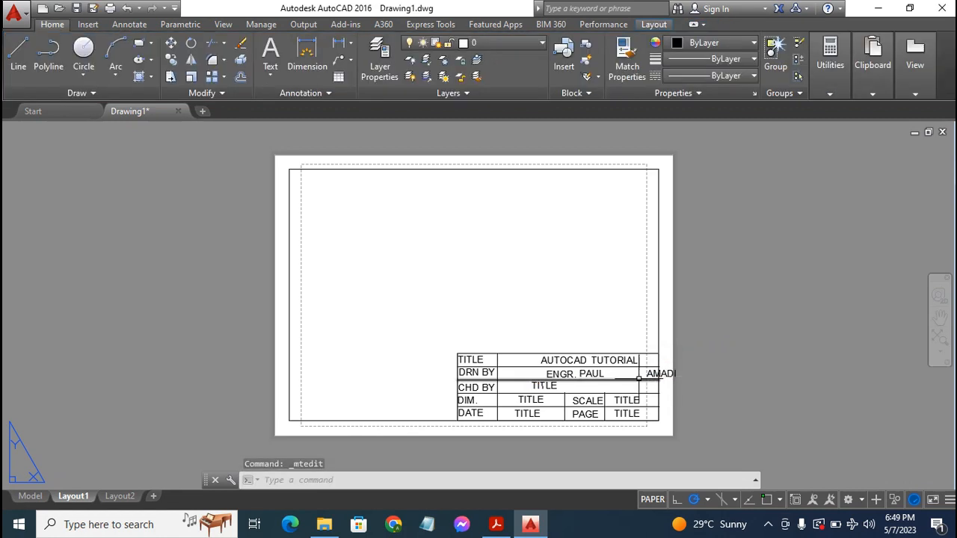
Delete the drafter's surname from the DRN BY value, leaving "ENGR." and the first name
left_click(661, 378)
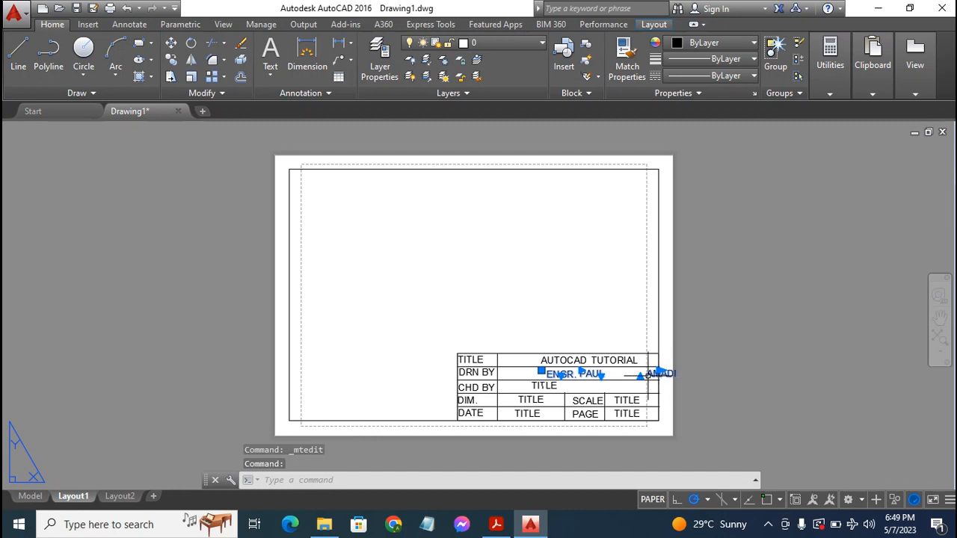
double_click(589, 361)
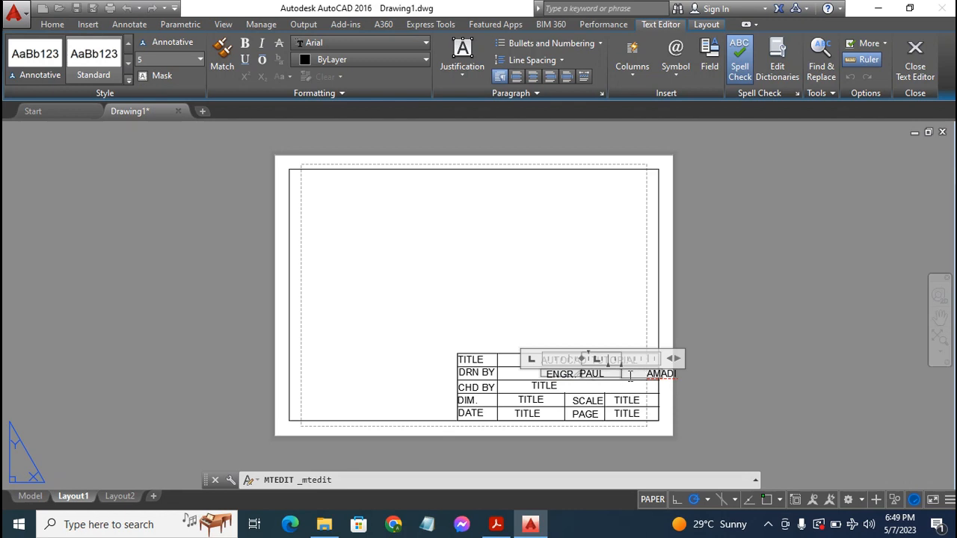
left_click(631, 376)
key("BackSpace")
key("BackSpace")
key("BackSpace")
key("BackSpace")
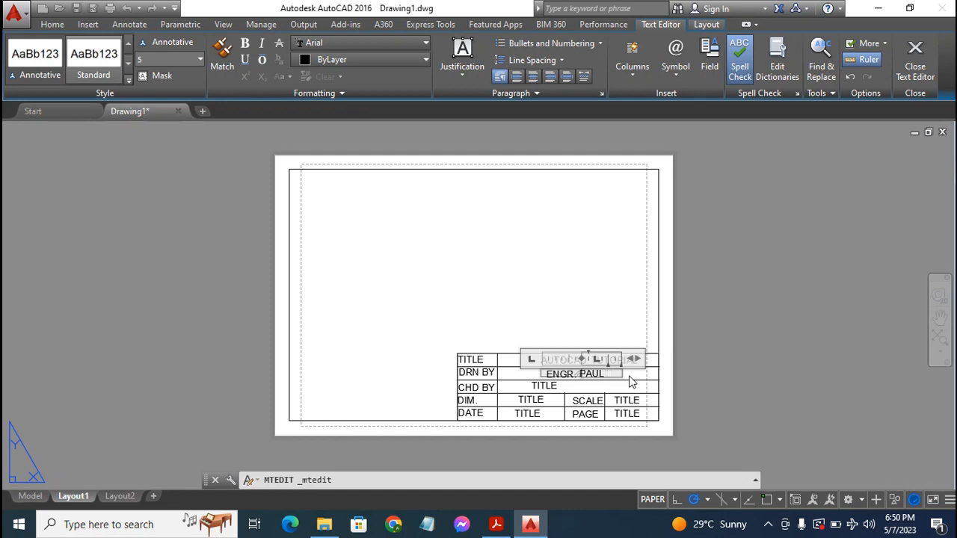
left_click(494, 316)
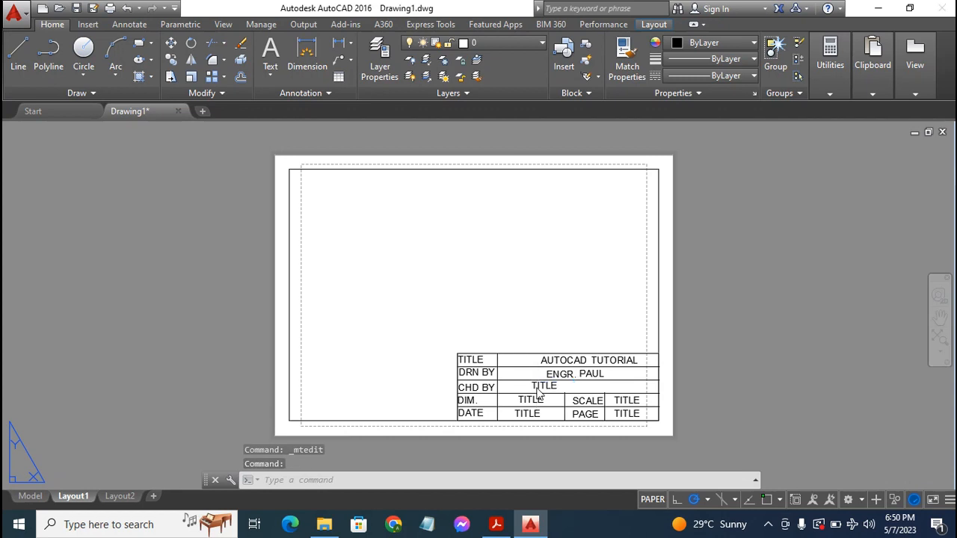
Replace the copied text in the CHD BY row's value cell with "ENGR." followed by the checker's name and initial
double_click(537, 394)
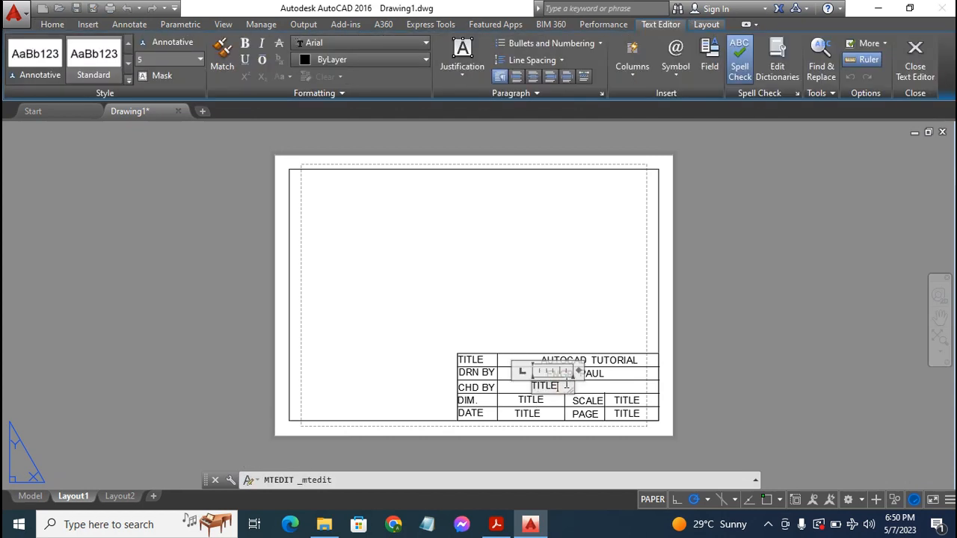
key("BackSpace")
key("BackSpace")
key("BackSpace")
type("ENGR.")
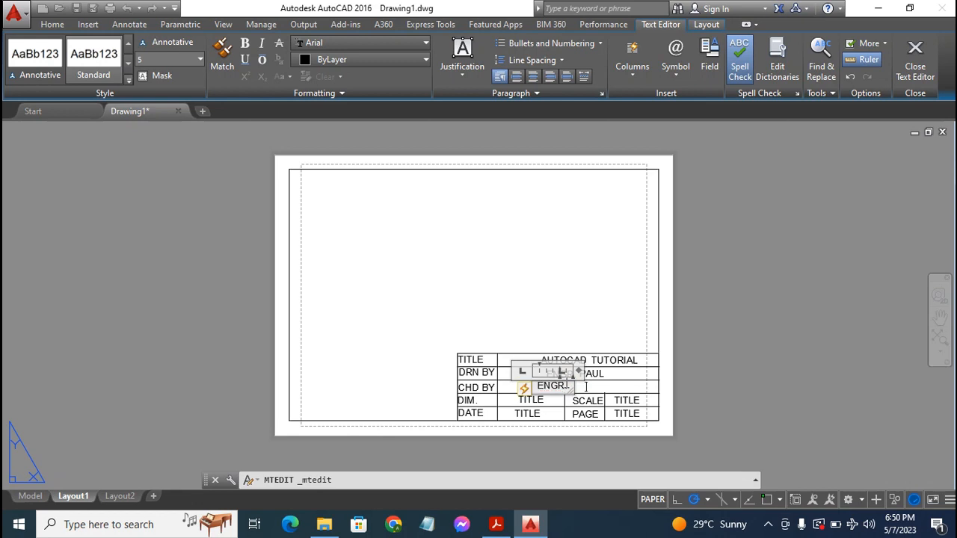
key("Return")
type("AZU")
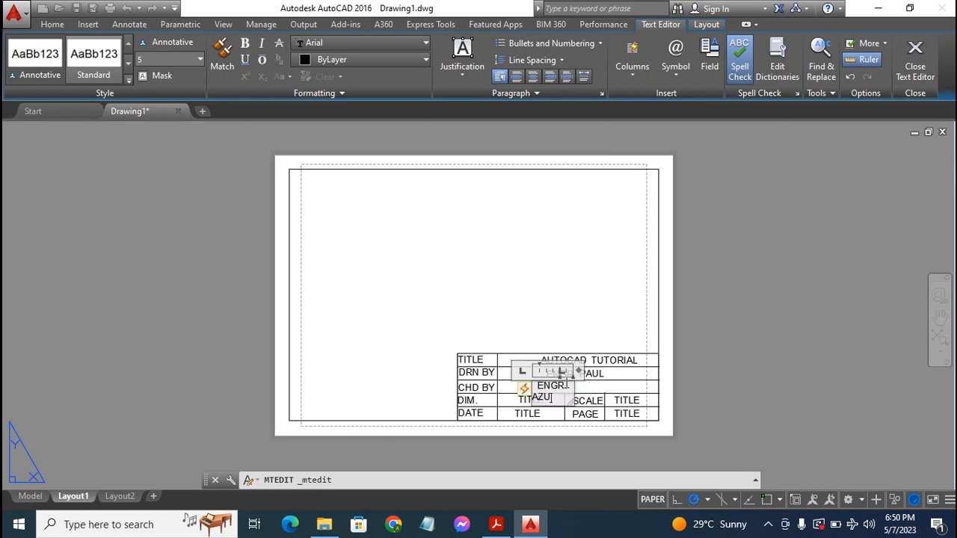
type("BUIKE")
key("Return")
type("E.")
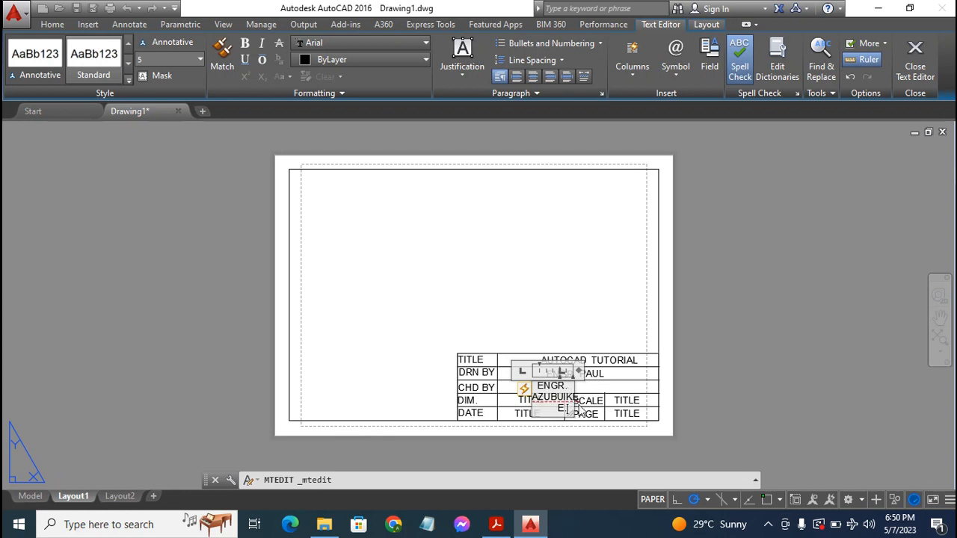
Try to fit the CHD BY value on one line by splitting it into columns and narrowing their spacing
left_click_drag(573, 417, 632, 385)
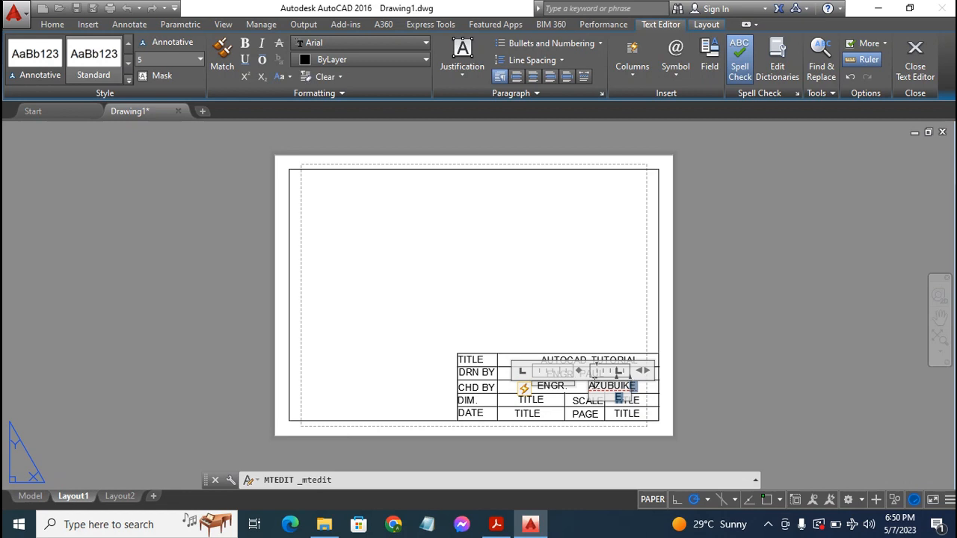
mouse_move(581, 371)
left_mouse_down()
mouse_move(553, 371)
mouse_move(618, 370)
mouse_move(594, 371)
left_mouse_up()
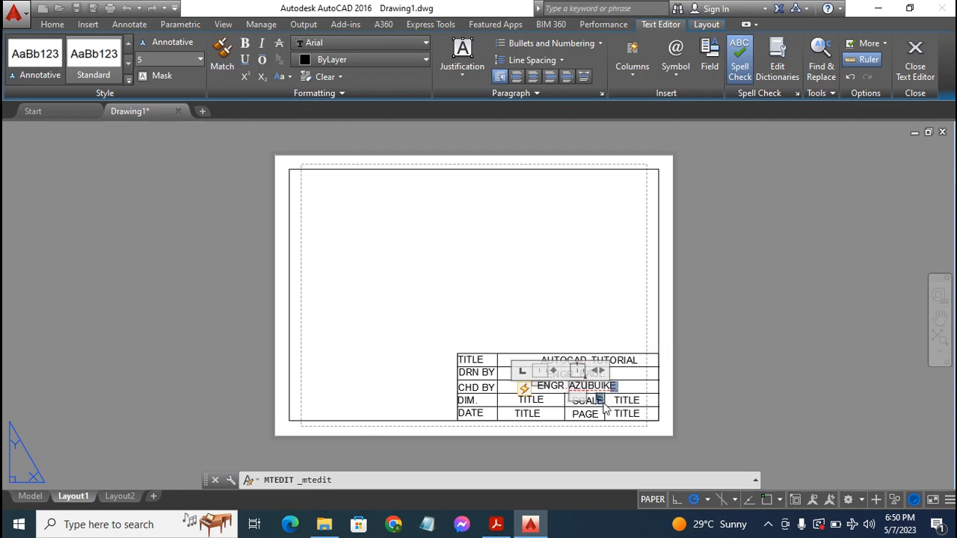
left_click(596, 404)
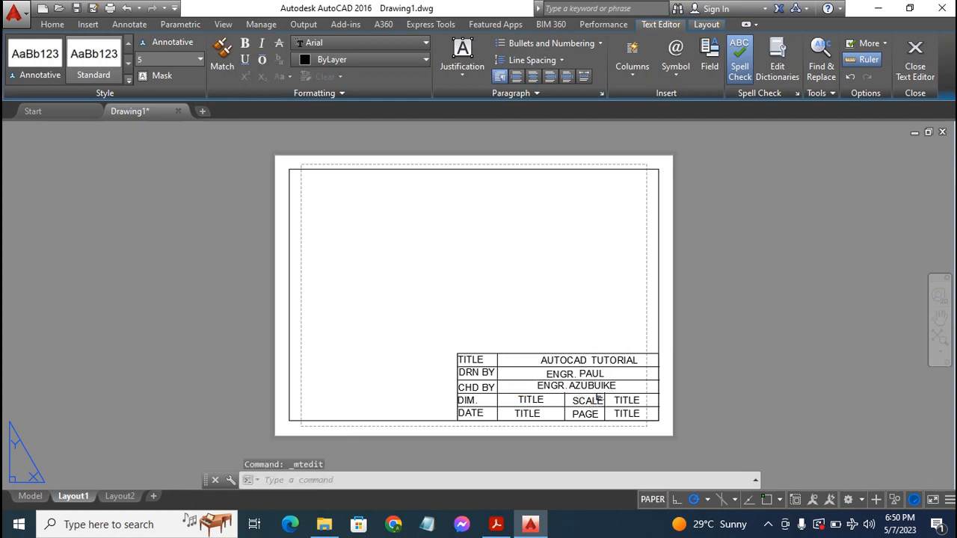
Reopen the CHD BY value and widen its text column so the title, name and initial fit on one line
left_click(596, 387)
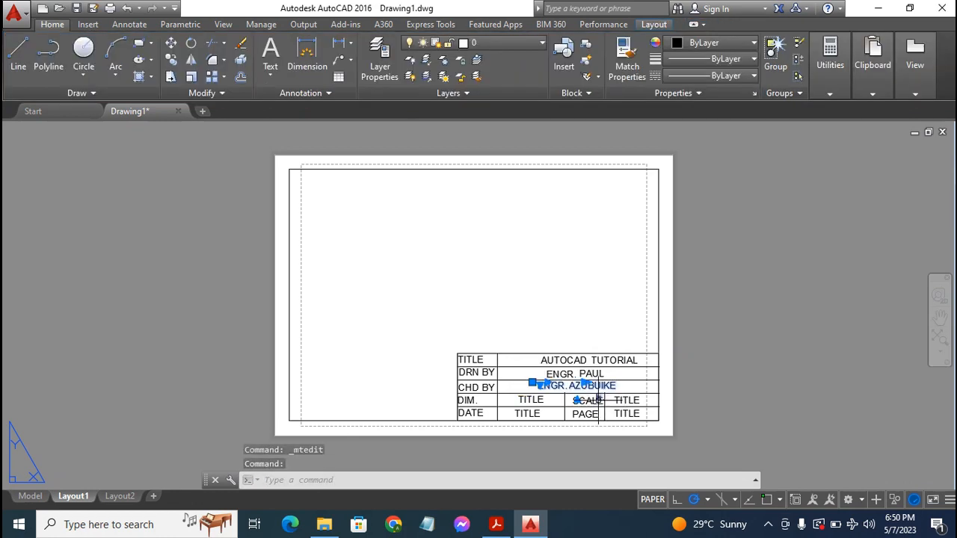
double_click(597, 387)
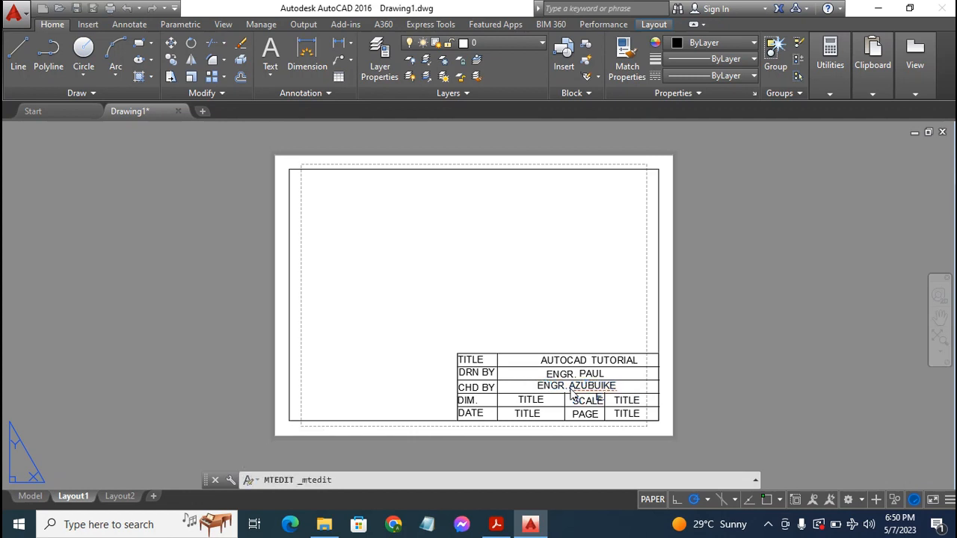
left_click(599, 399)
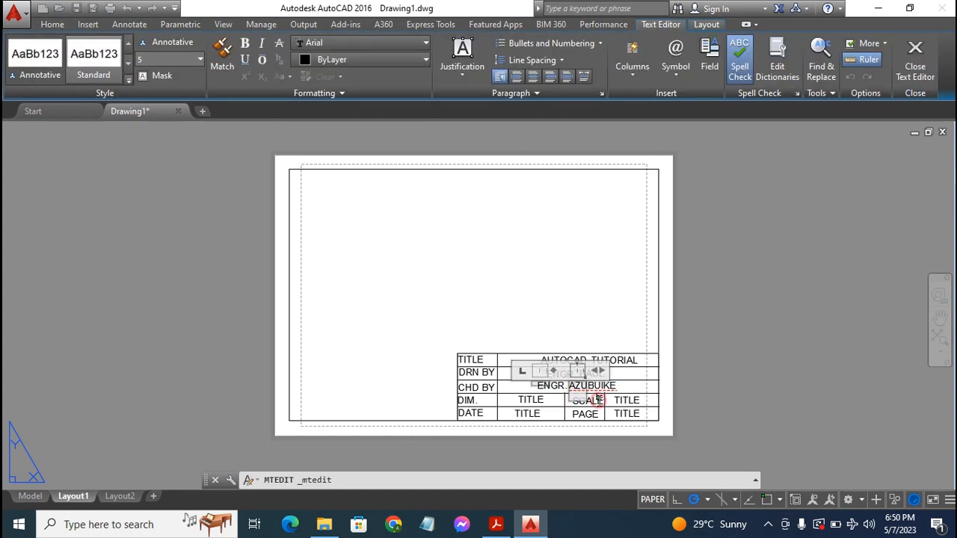
double_click(598, 403)
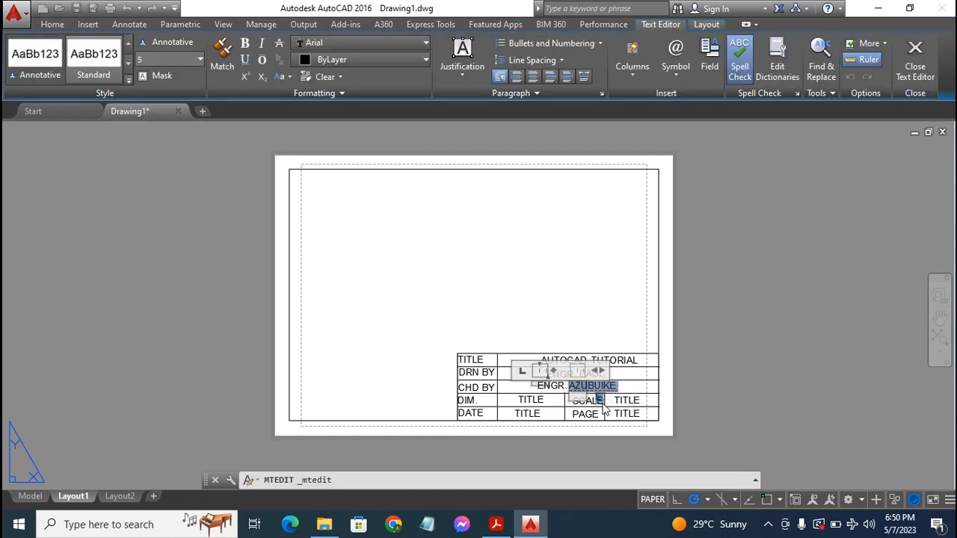
left_click_drag(601, 371, 675, 371)
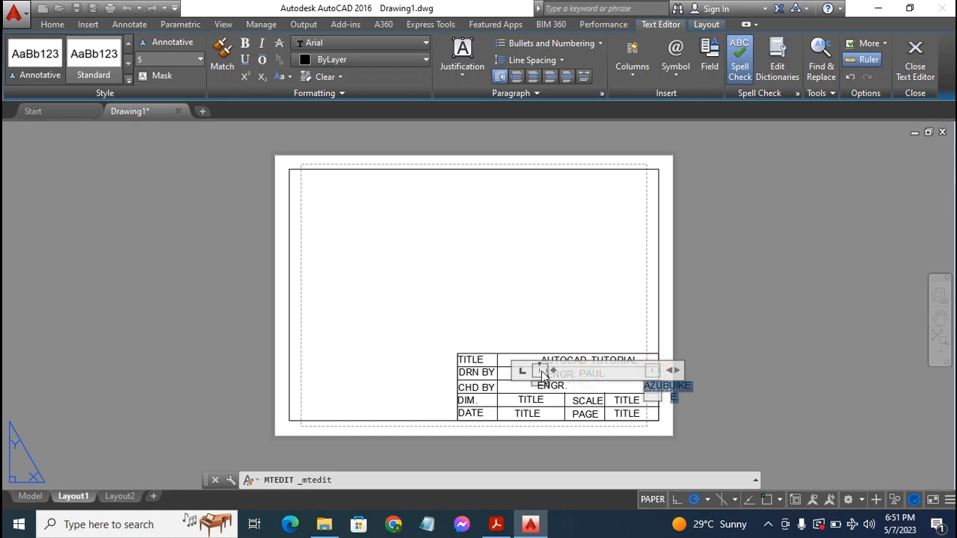
left_click_drag(553, 371, 650, 386)
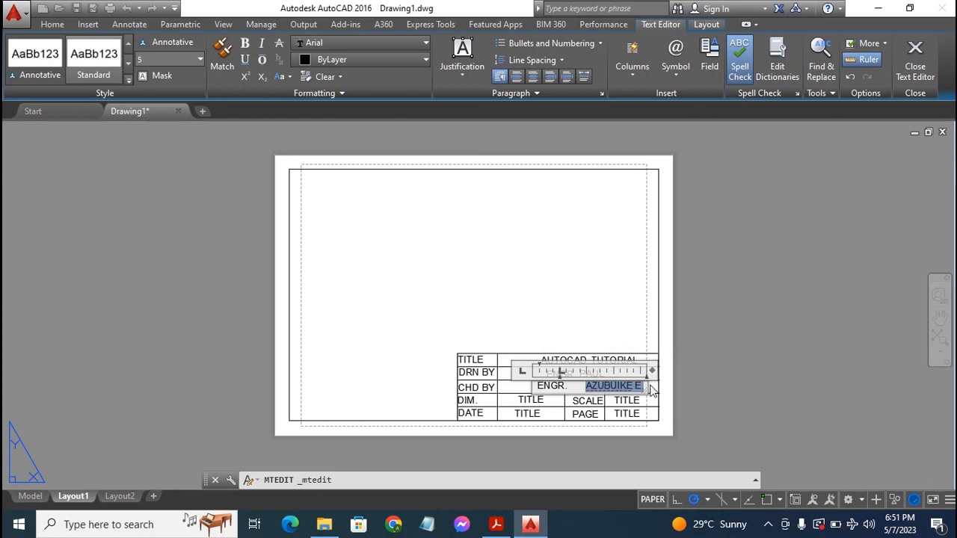
left_click(652, 388)
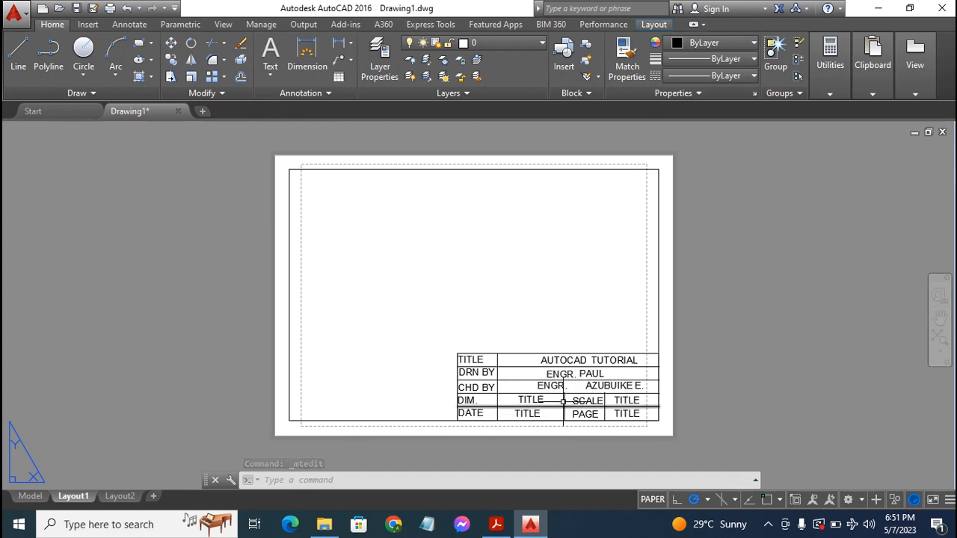
Change the copied text in the DIM. row's value cell to "MM"
double_click(530, 400)
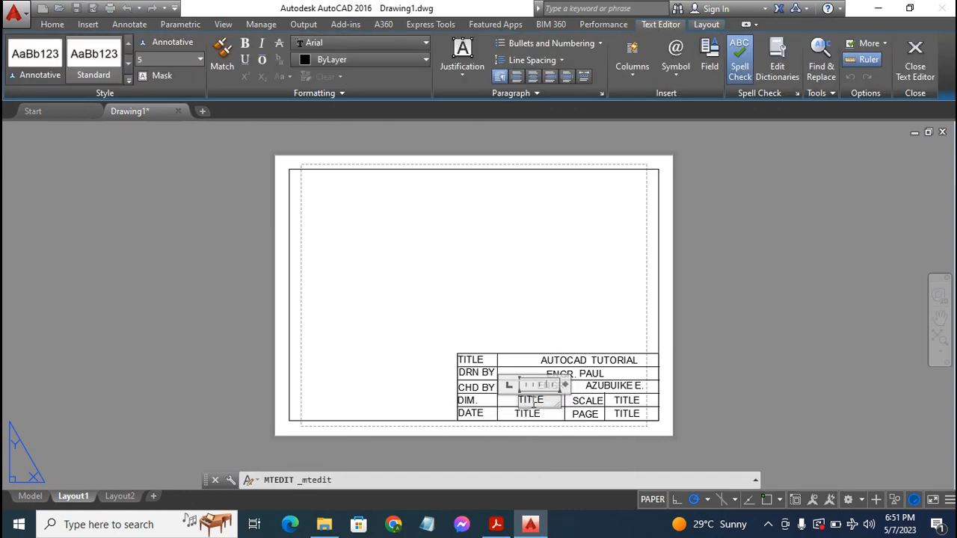
key("BackSpace")
key("BackSpace")
key("BackSpace")
type("MM")
left_click(517, 320)
Change the copied text in the DATE row's value cell to "07-05-2023"
double_click(528, 414)
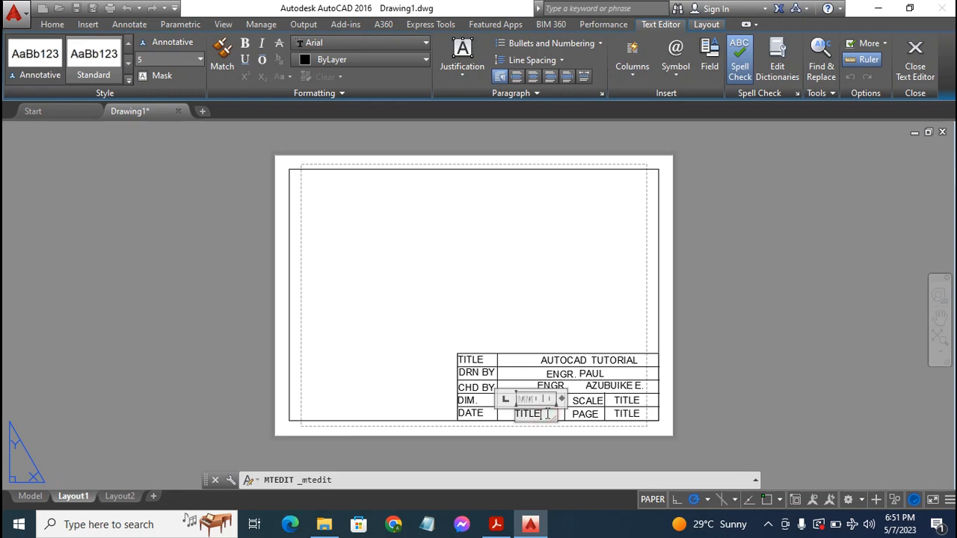
key("BackSpace")
key("BackSpace")
key("BackSpace")
key("BackSpace")
key("BackSpace")
type("07")
type("-05-202")
left_click(515, 295)
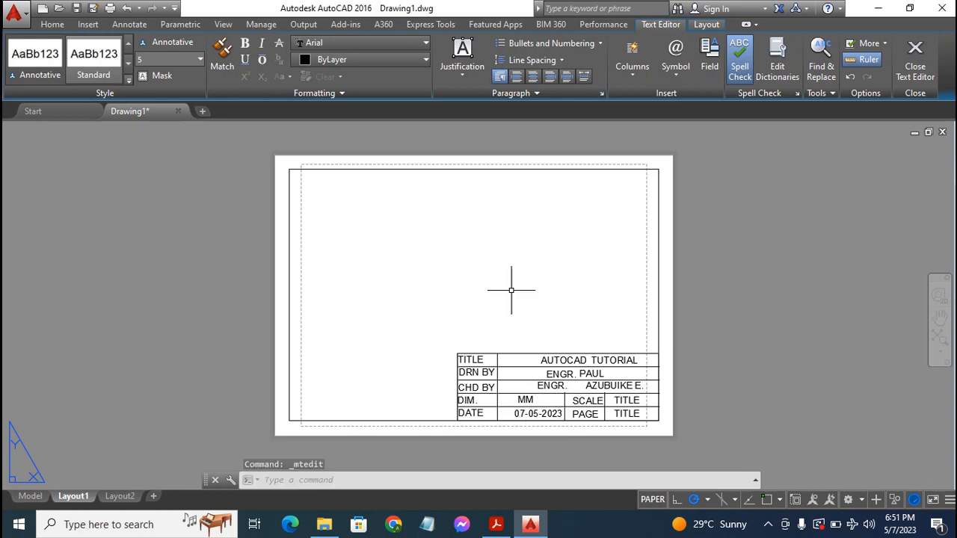
Change the copied text in the SCALE value cell to "1:1"
left_click(626, 401)
double_click(628, 401)
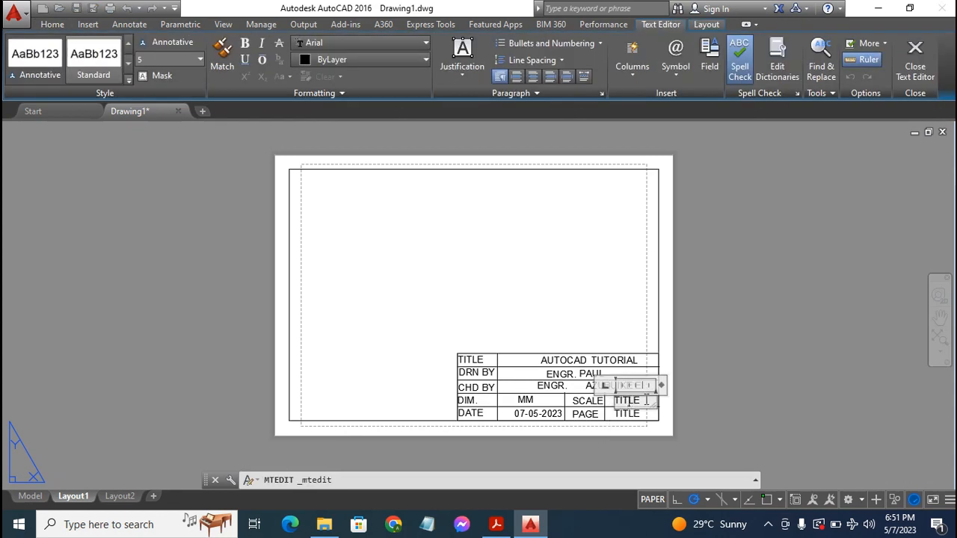
key("BackSpace")
key("BackSpace")
key("BackSpace")
key("BackSpace")
Change the copied text in the PAGE value cell to "1 OF 1" and finish editing
left_click(626, 413)
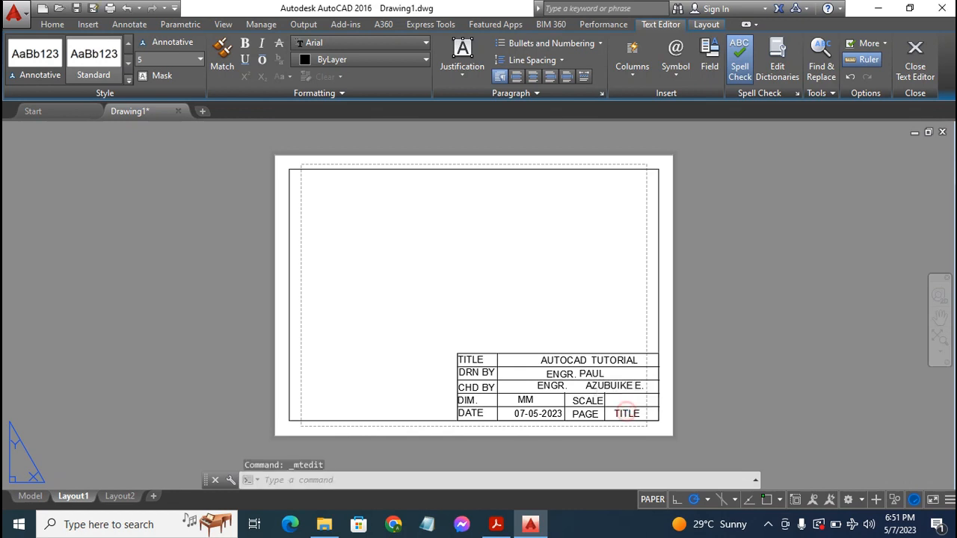
double_click(627, 414)
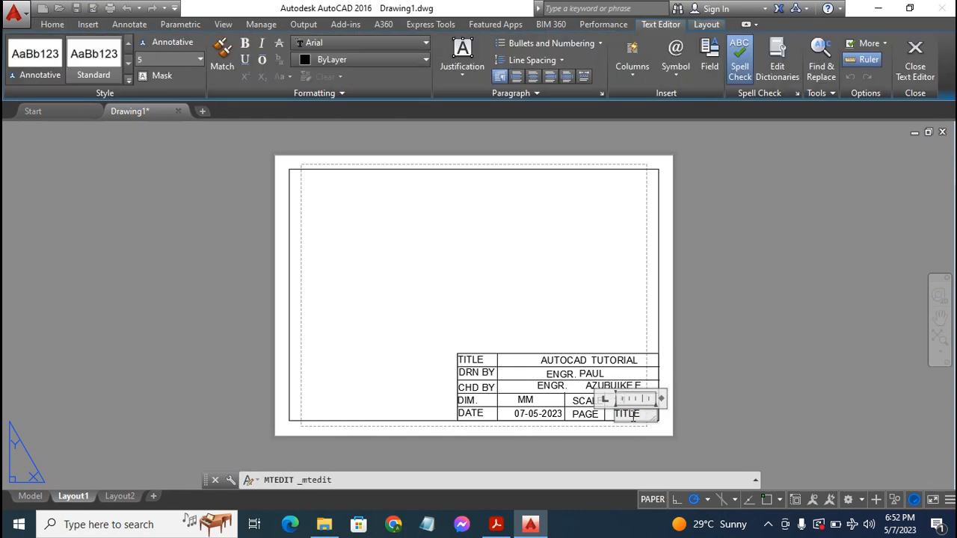
key("BackSpace")
key("BackSpace")
key("BackSpace")
key("BackSpace")
type("1 OF 1")
left_click(468, 200)
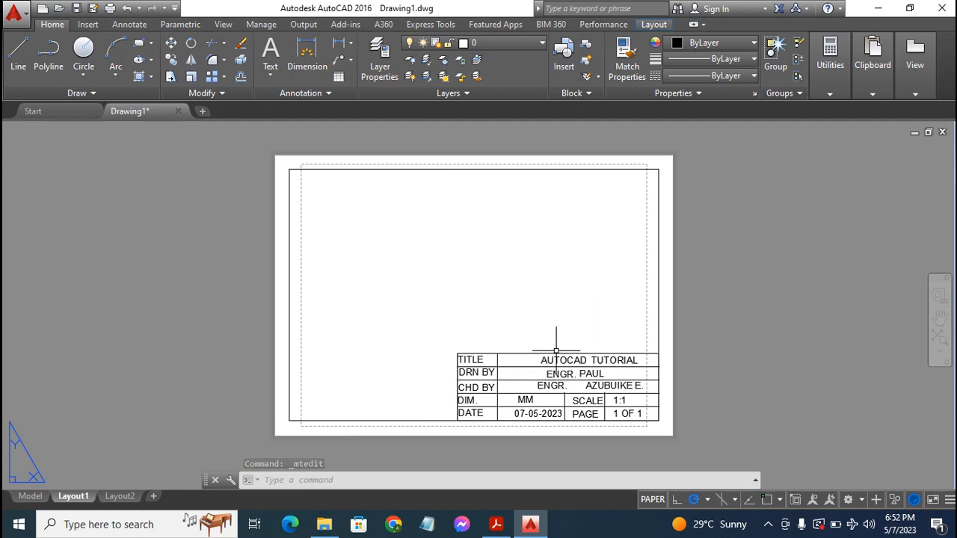
Move the "AUTOCAD TUTORIAL" value horizontally toward the left edge of its cell in the TITLE row
left_click(561, 360)
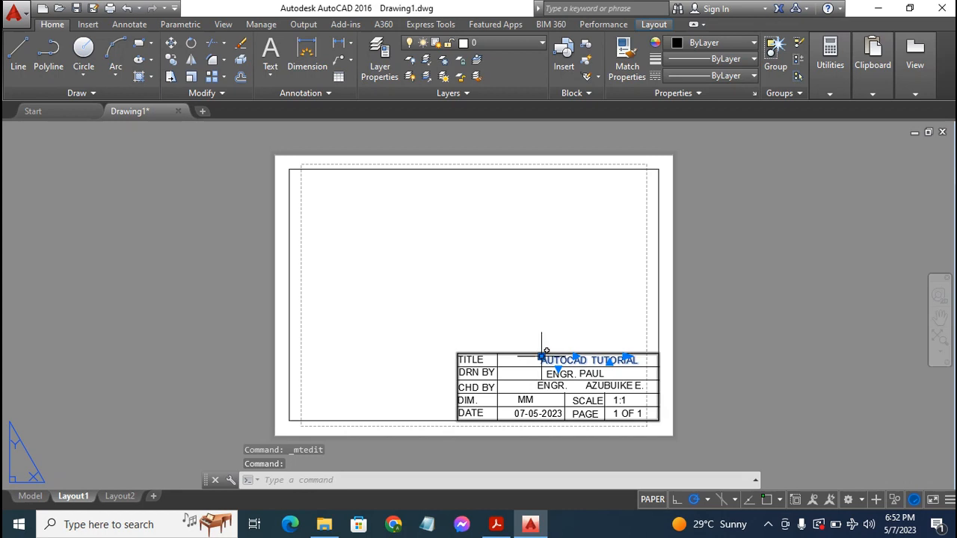
left_click(539, 358)
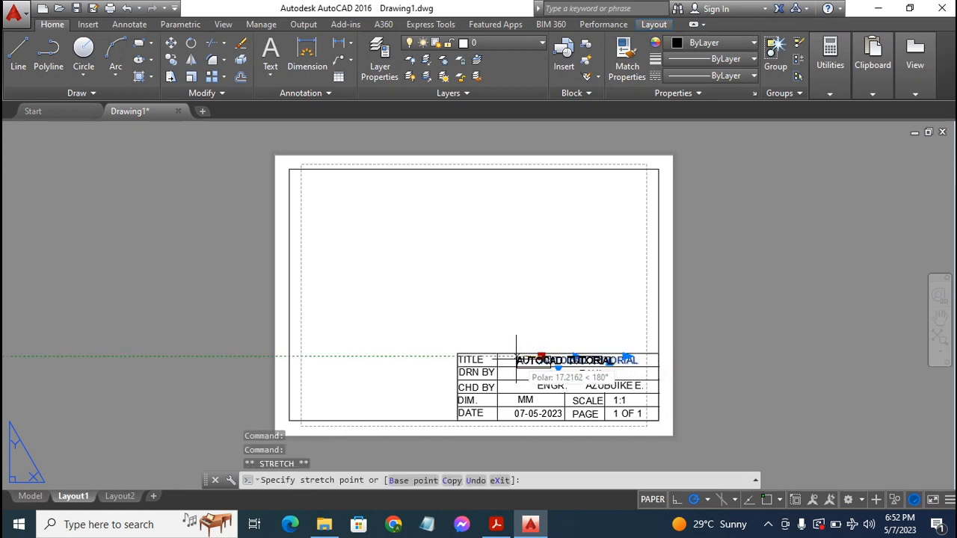
left_click(509, 358)
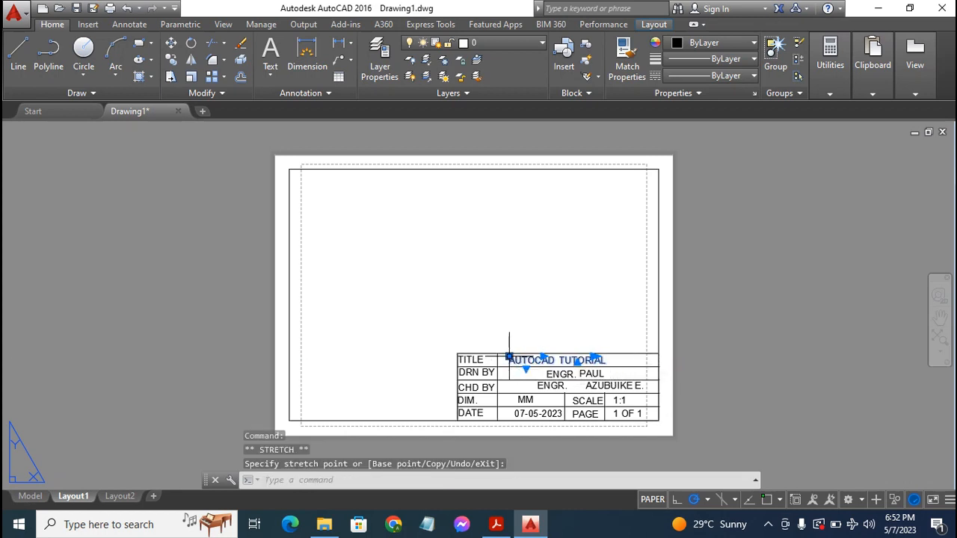
Shift the DRN BY value horizontally to just inside the left edge of its cell
left_click(561, 373)
left_click(542, 371)
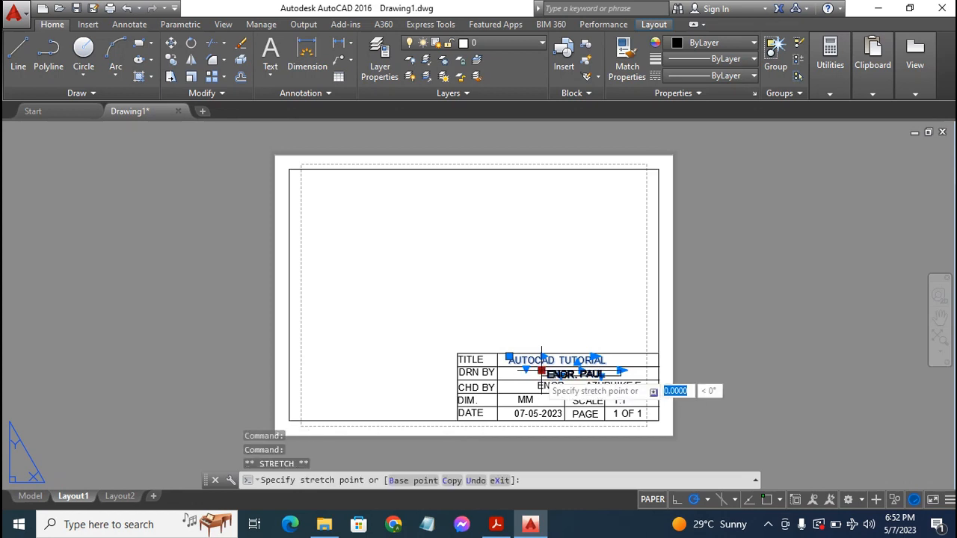
left_click(508, 372)
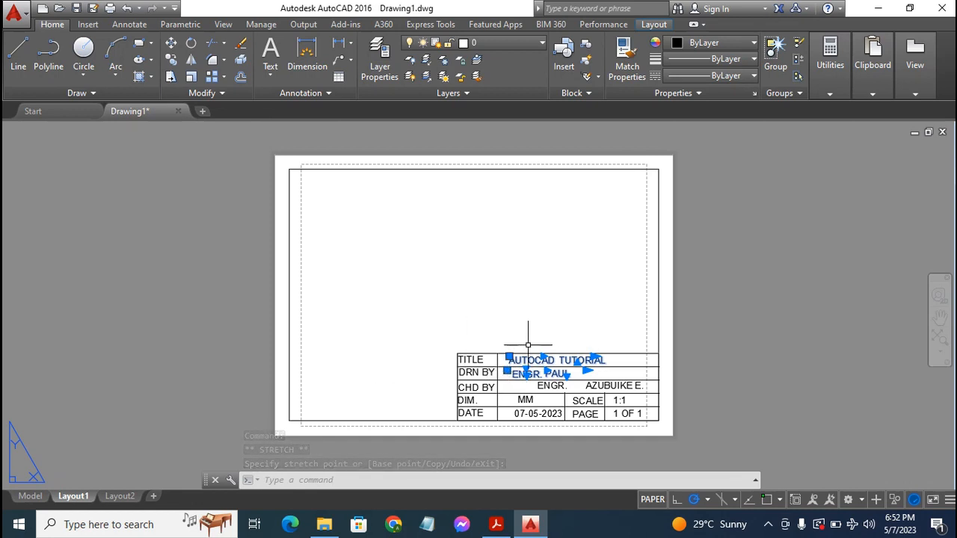
left_click(508, 372)
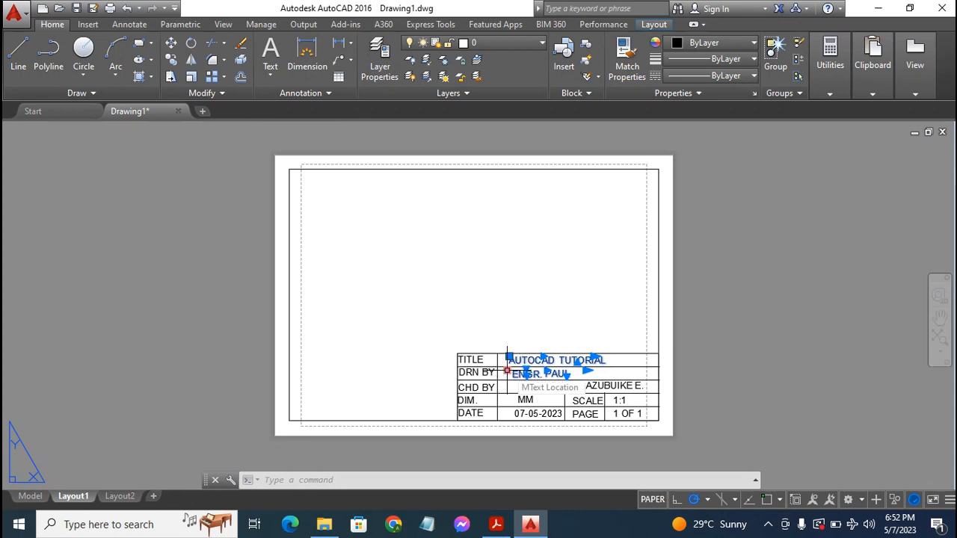
left_click(508, 371)
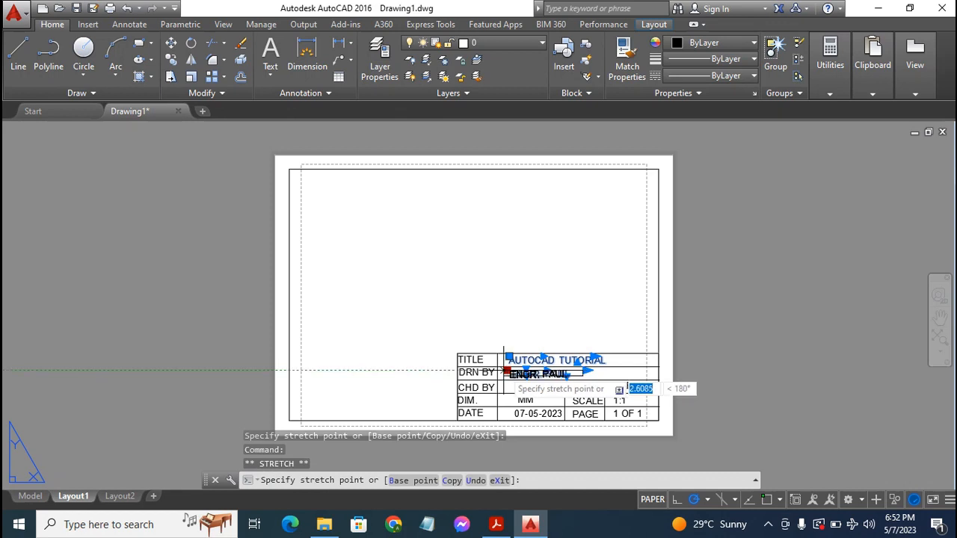
left_click(503, 372)
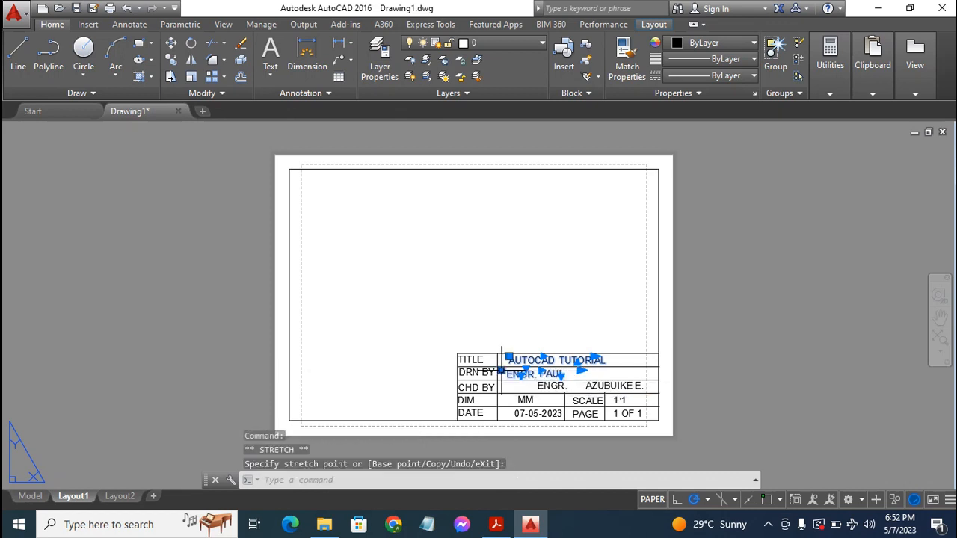
Shift the CHD BY value horizontally so it starts in line with the DRN BY value above
left_click(554, 385)
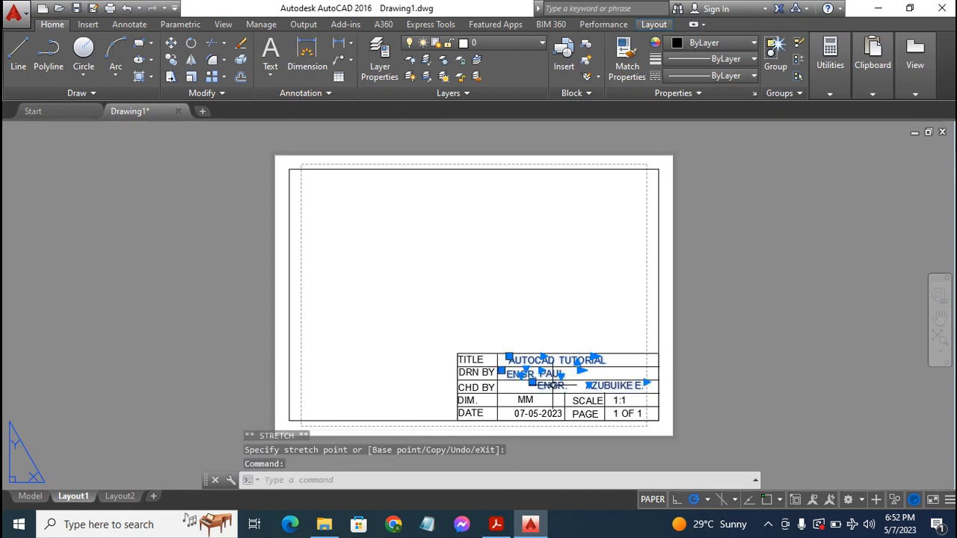
left_click(532, 382)
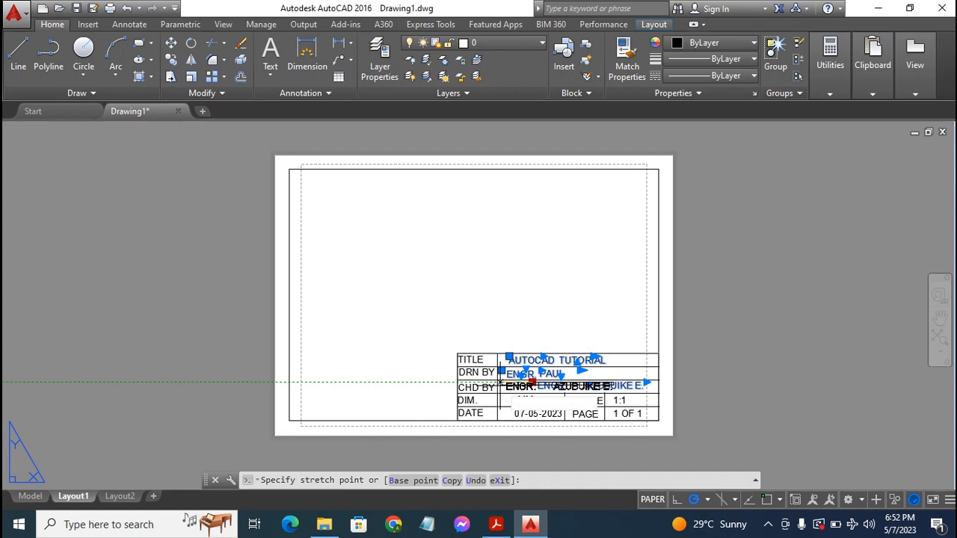
left_click(499, 382)
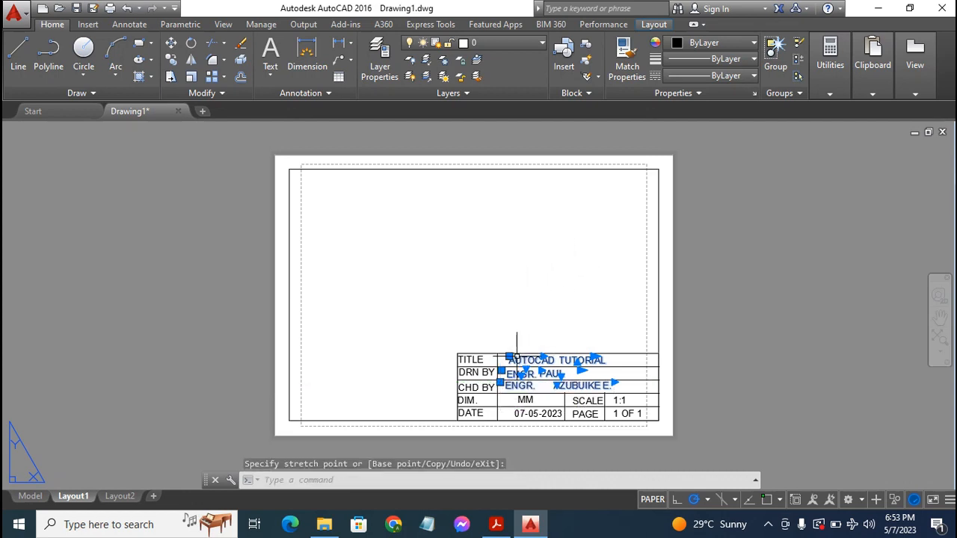
Nudge the TITLE value slightly farther left to line up with the two name values, and clear the selection
left_click(508, 357)
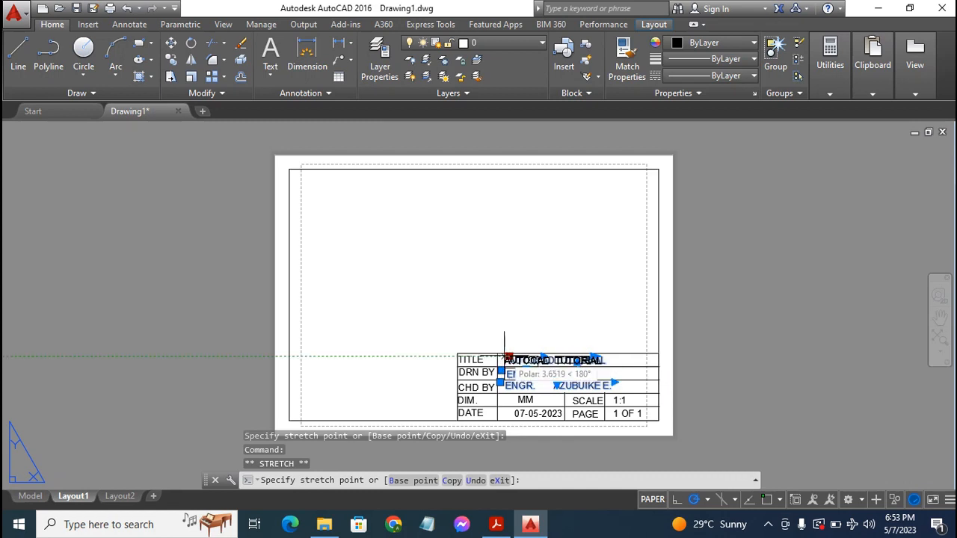
left_click(504, 357)
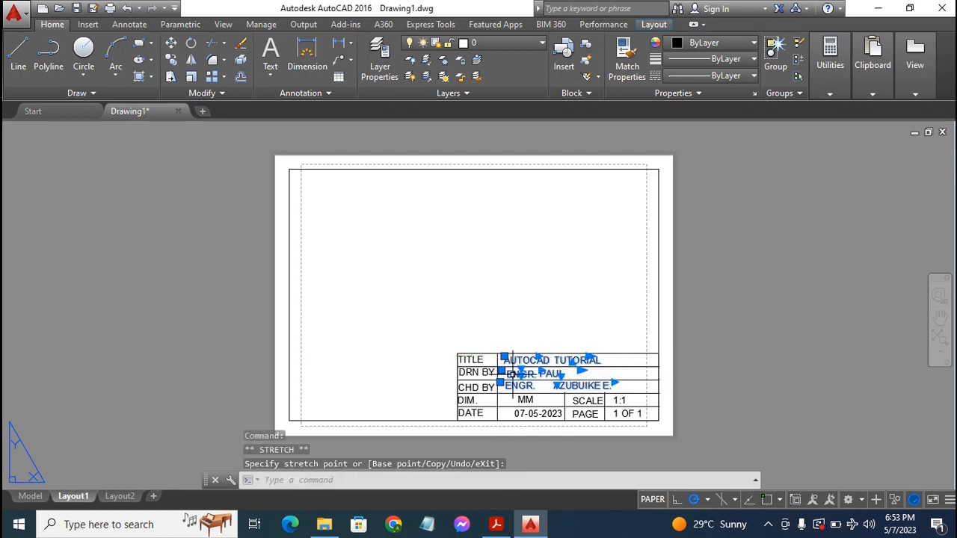
left_click(513, 308)
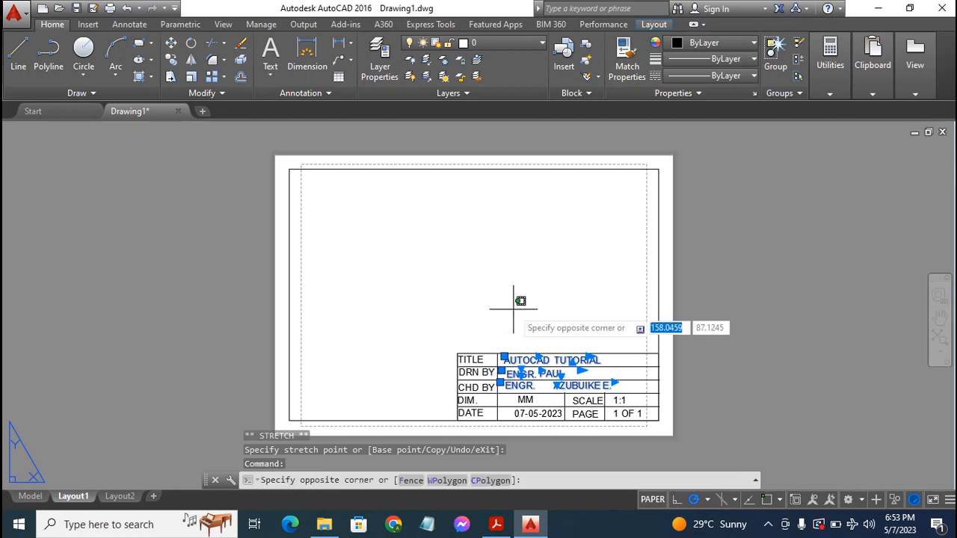
key("Escape")
key("Escape")
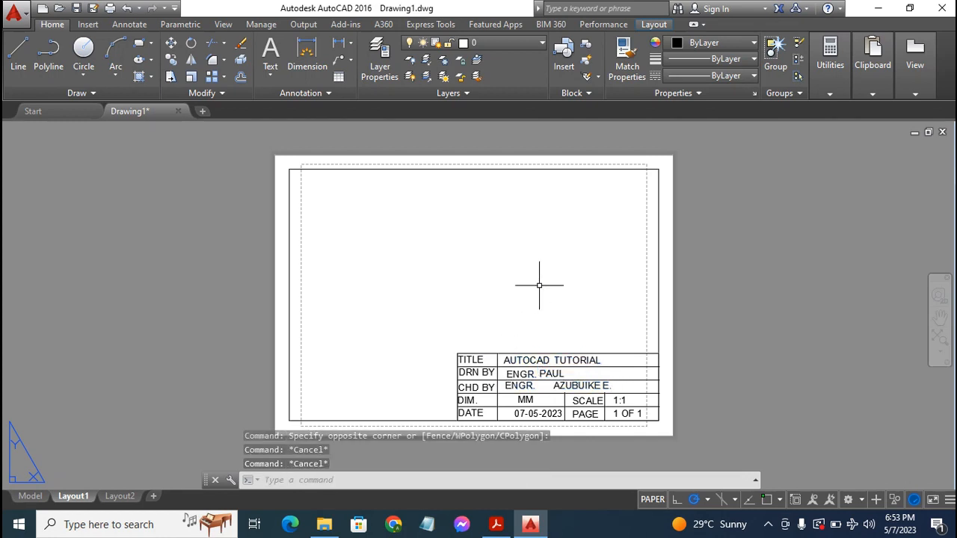
key("Escape")
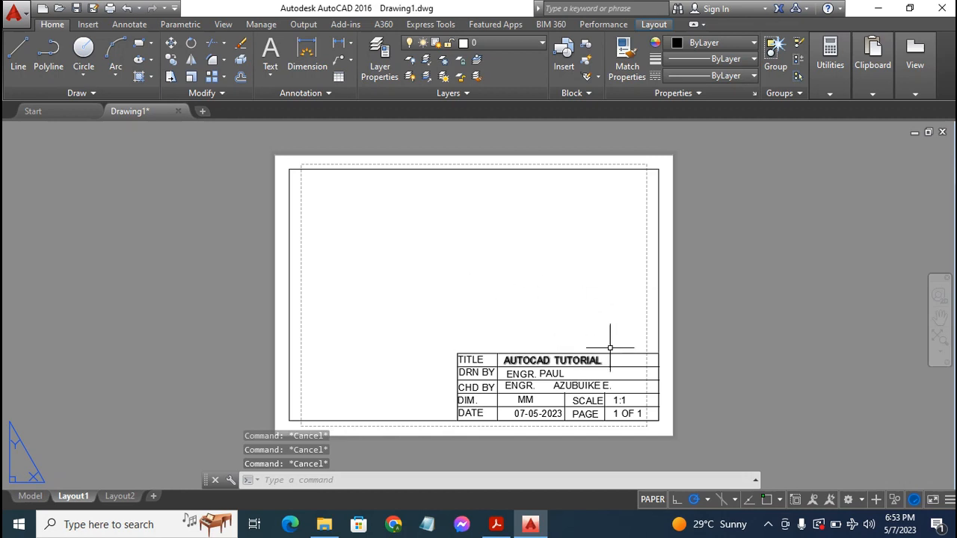
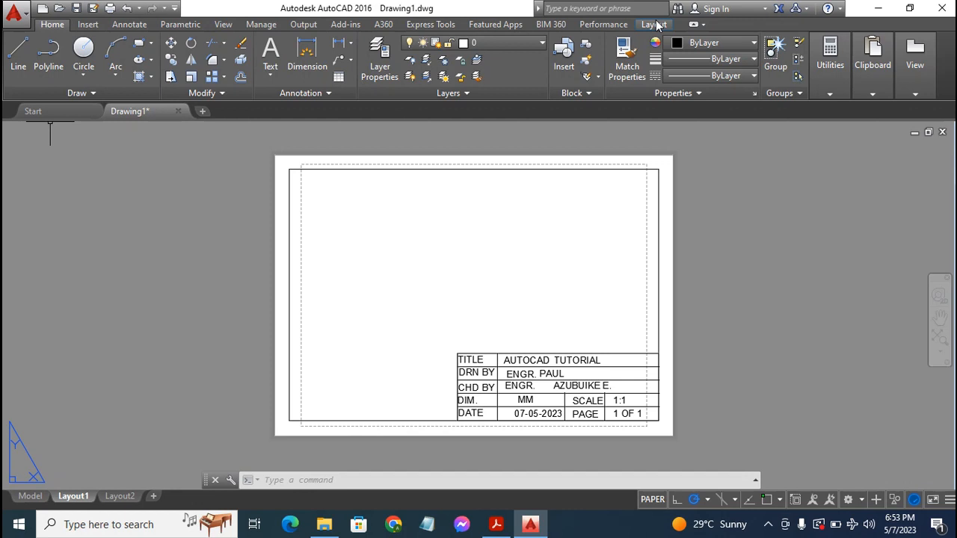
Create a rectangular viewport across the empty sheet area above the title block, with its lower-right corner at about (240, 65)
left_click(652, 24)
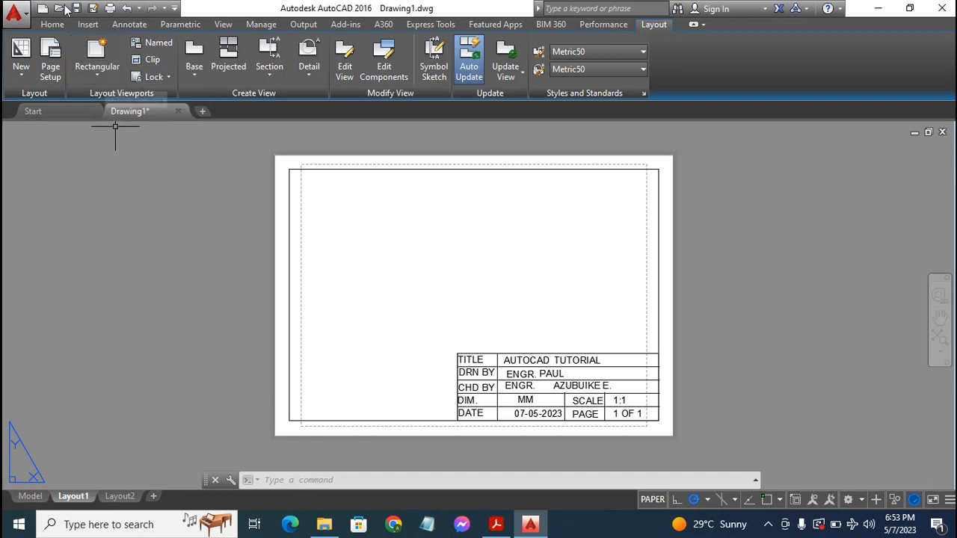
left_click(114, 69)
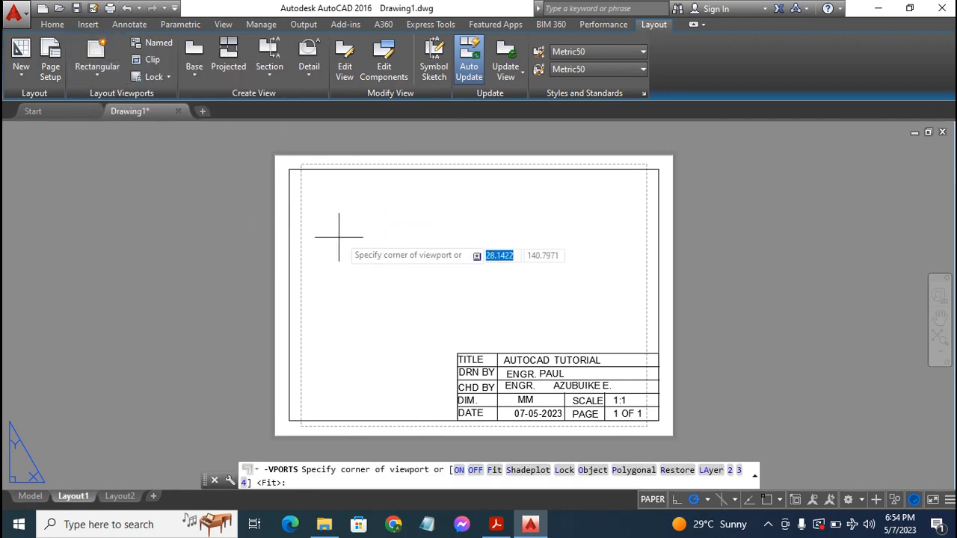
left_click(303, 183)
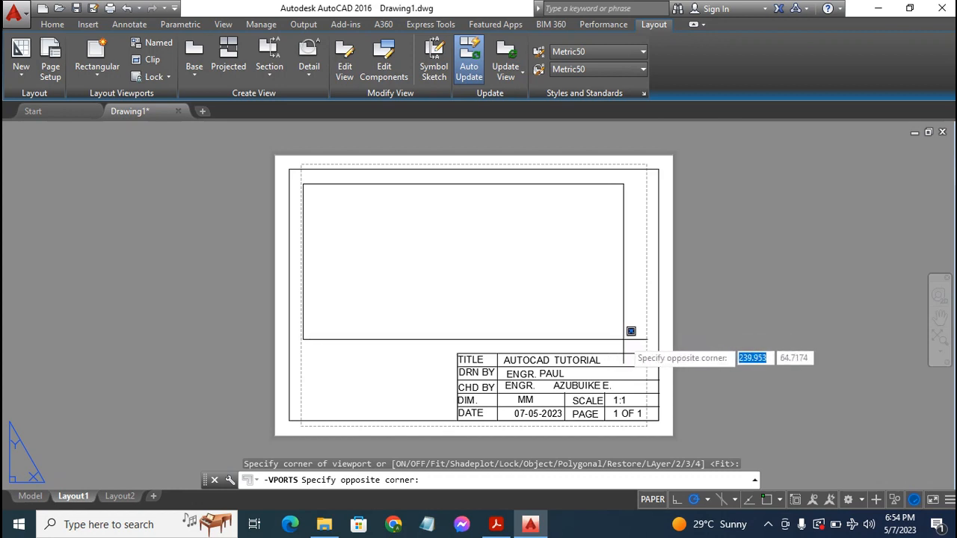
left_click(624, 339)
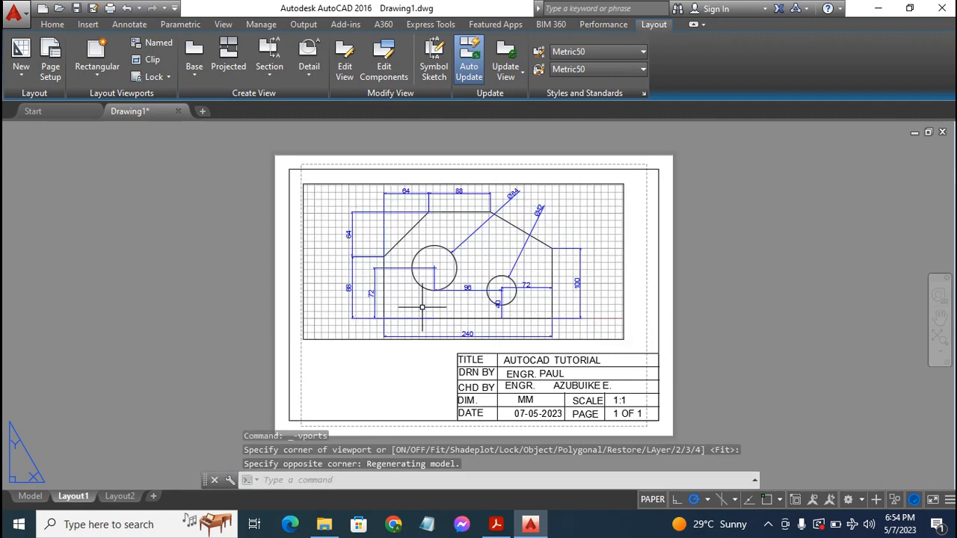
Enlarge the viewport by stretching its lower-right corner about 12 units toward the title block and raising its upper-left corner toward the border
left_click(344, 337)
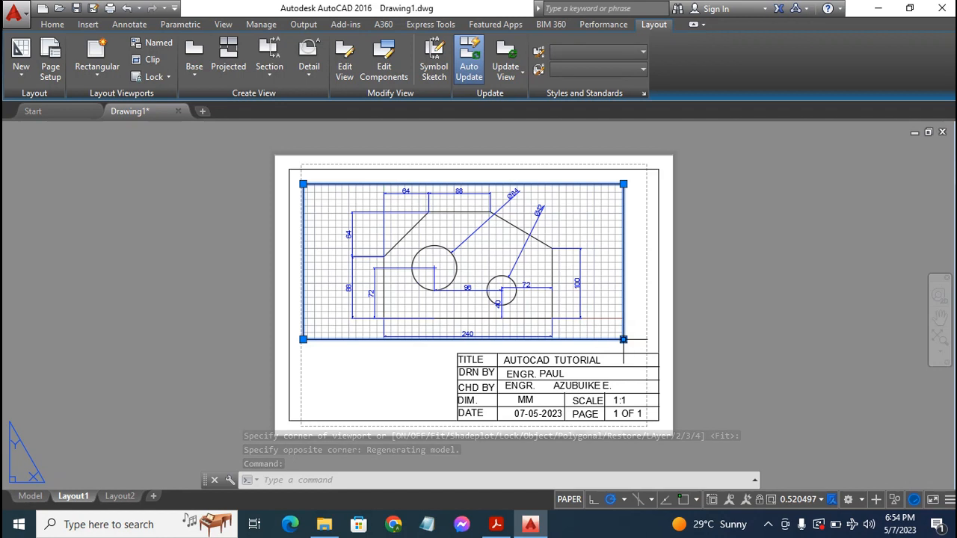
left_click(624, 340)
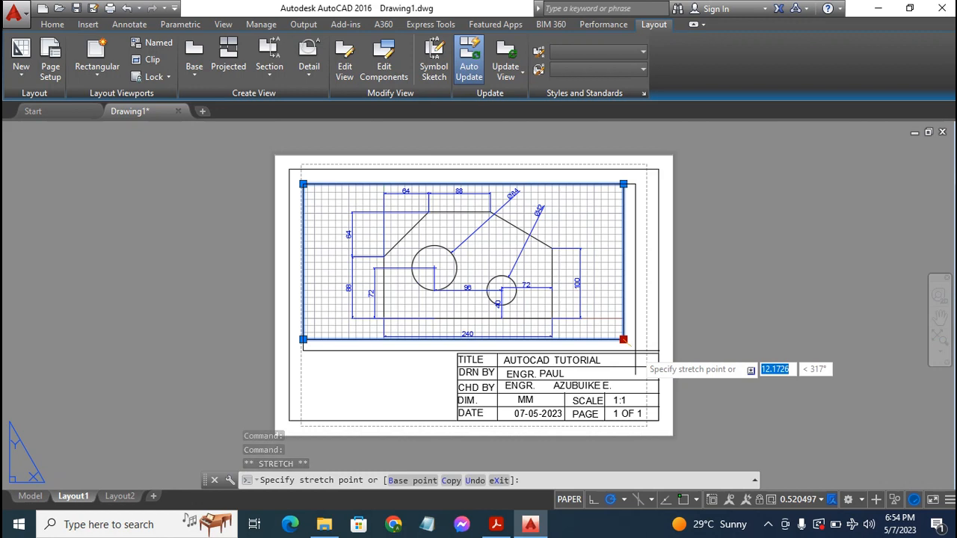
left_click(635, 350)
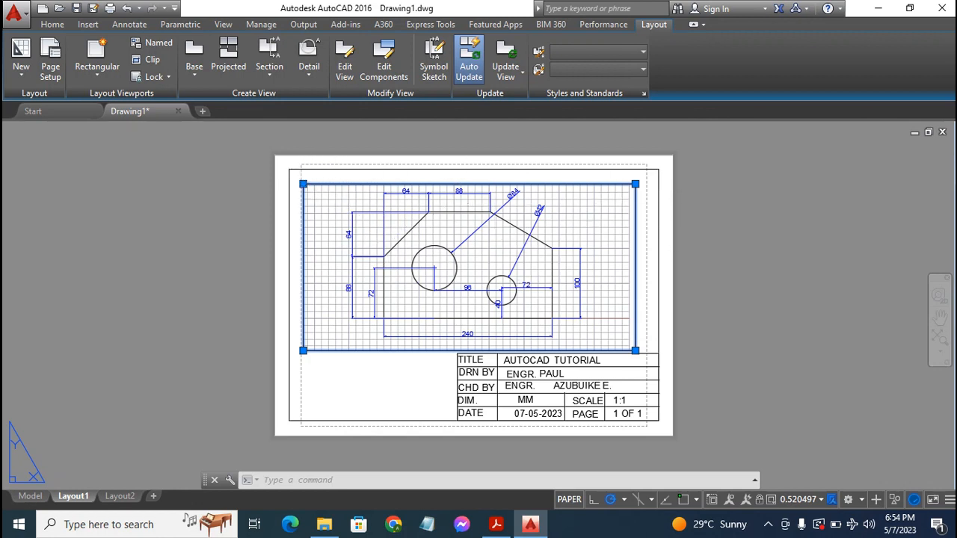
left_click(303, 183)
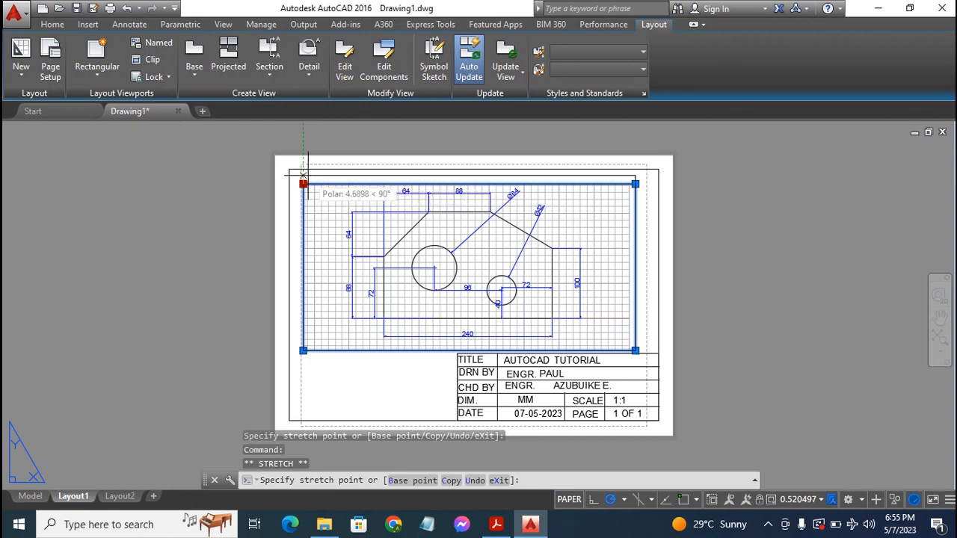
left_click(303, 176)
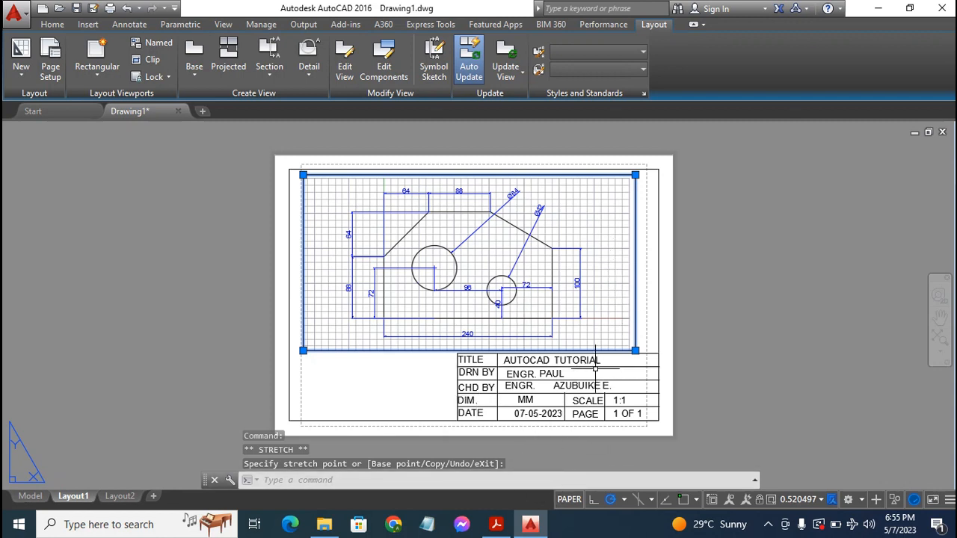
Activate model space inside the viewport, turn its grid off, and return to paper space
left_click(569, 499)
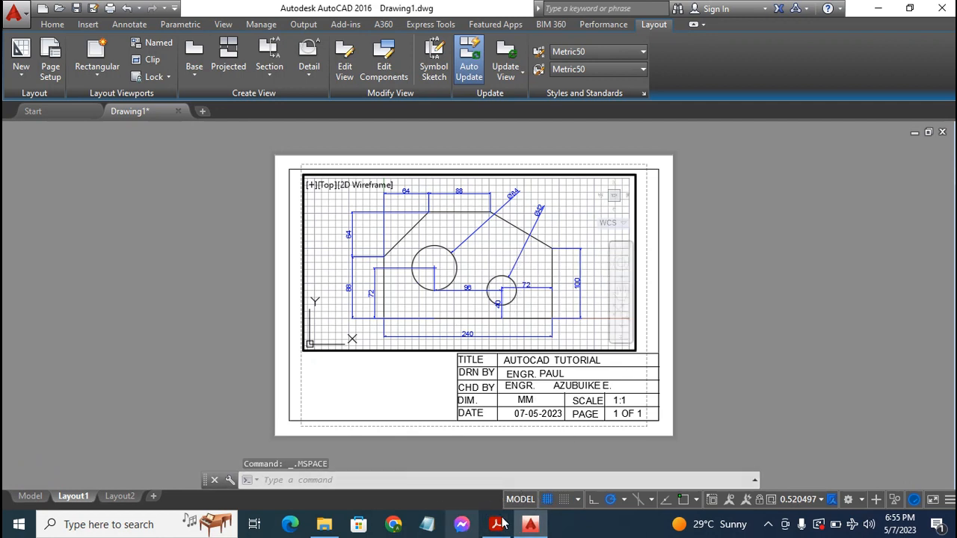
left_click(548, 500)
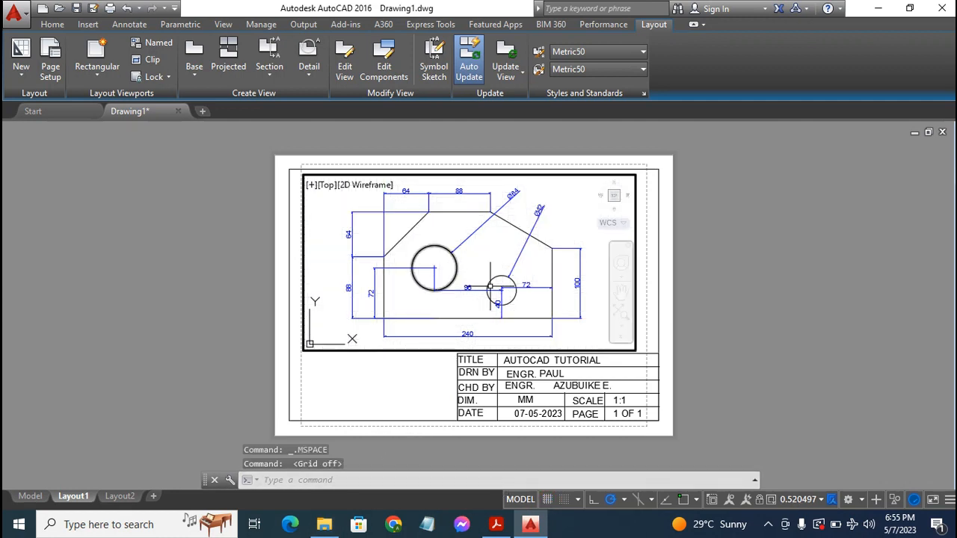
left_click(528, 501)
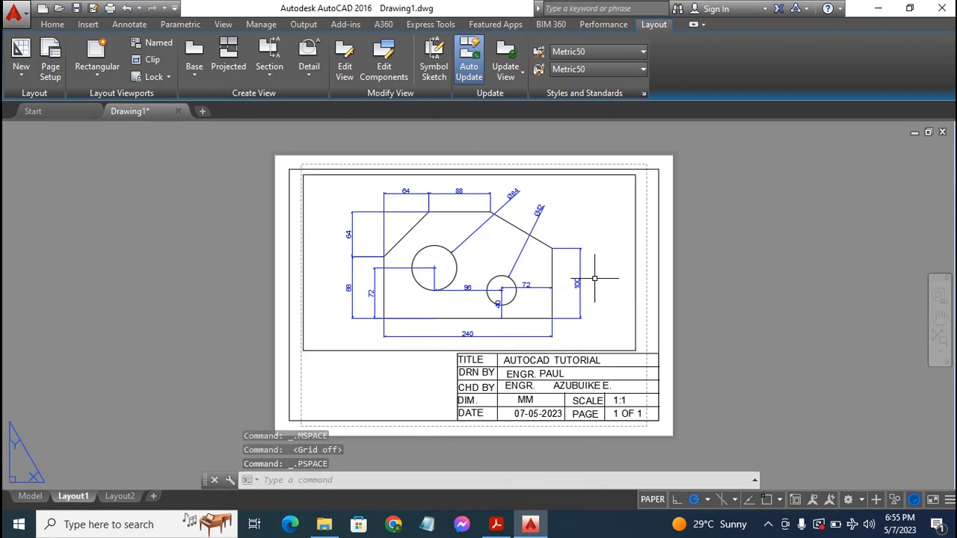
Create a new layer named VIEWPORTS and make it the current layer
left_click(303, 183)
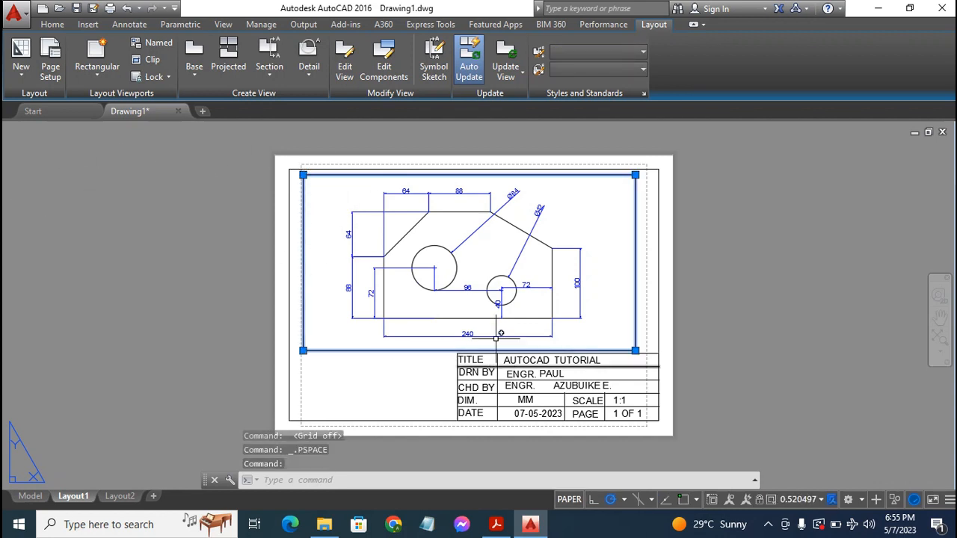
left_click(53, 24)
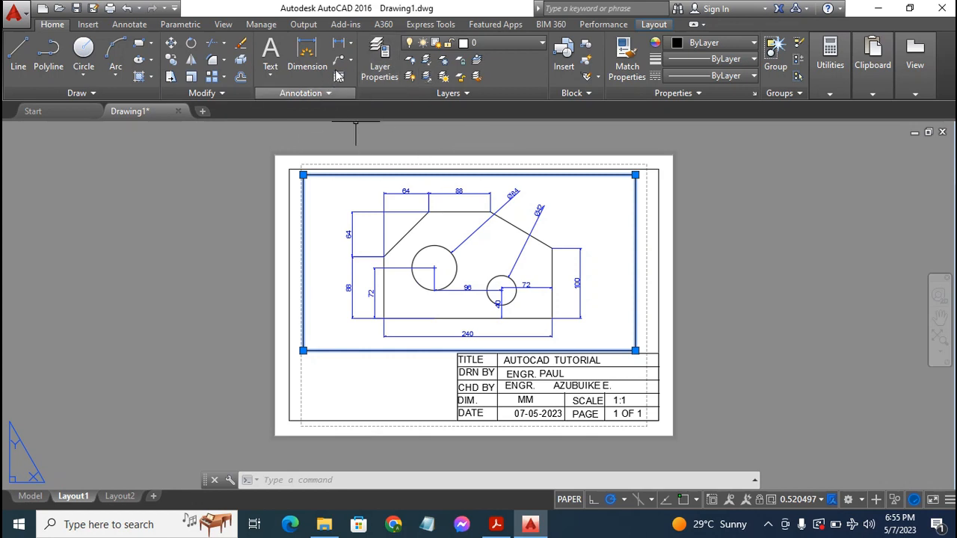
left_click(381, 60)
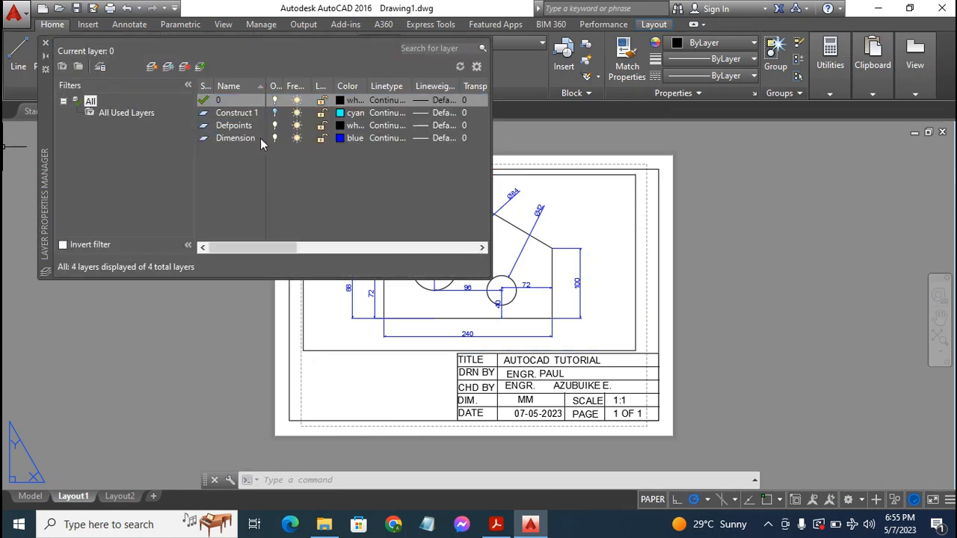
right_click(226, 167)
left_click(277, 198)
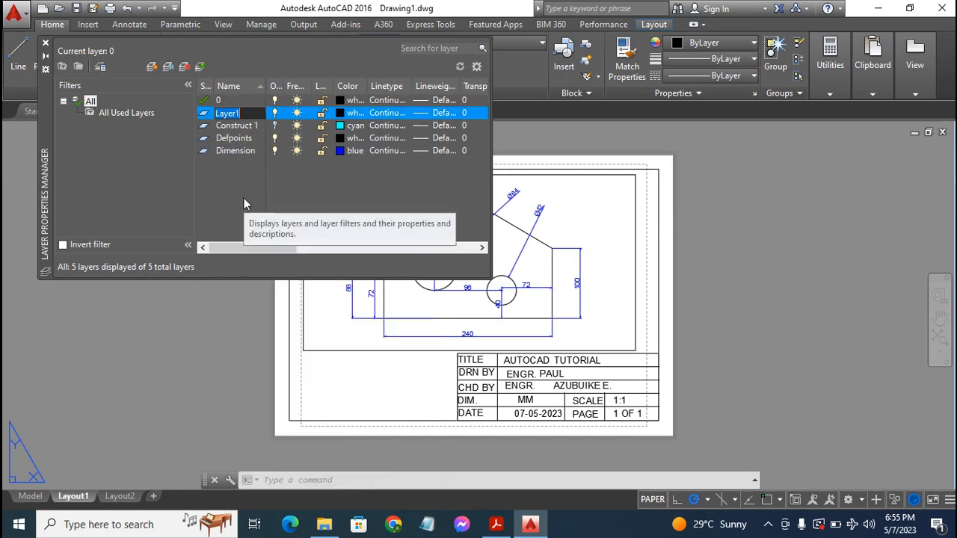
type("v")
key("BackSpace")
key("BackSpace")
key("BackSpace")
key("BackSpace")
type("VIEWPORTS")
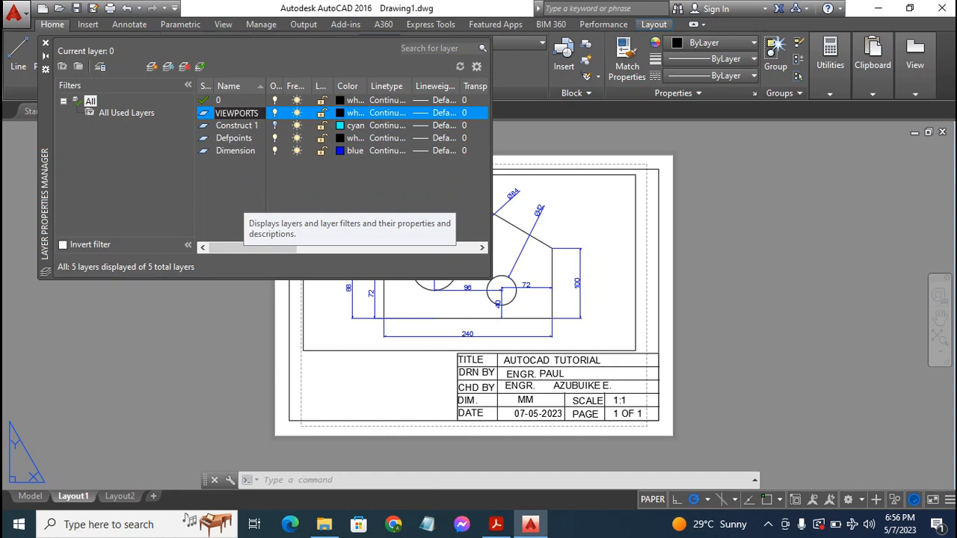
key("Return")
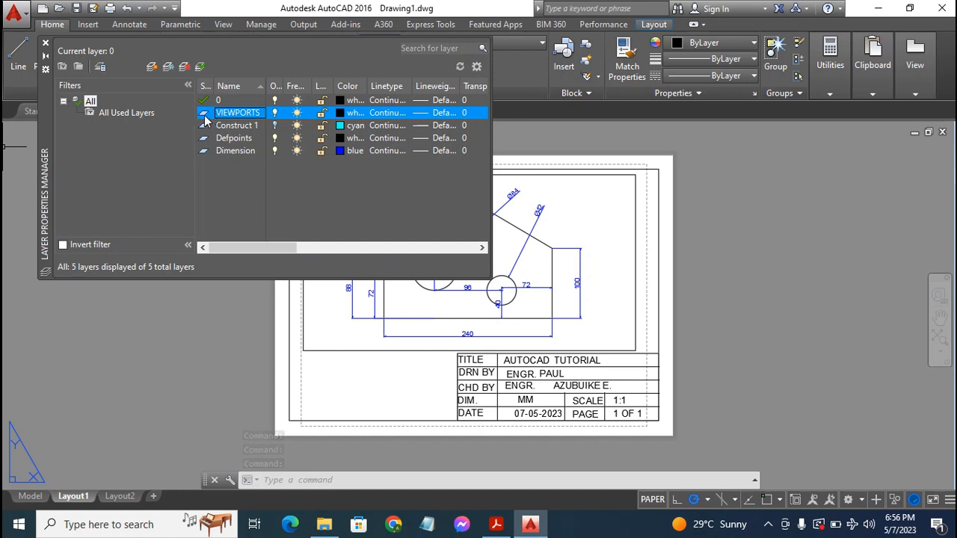
double_click(203, 113)
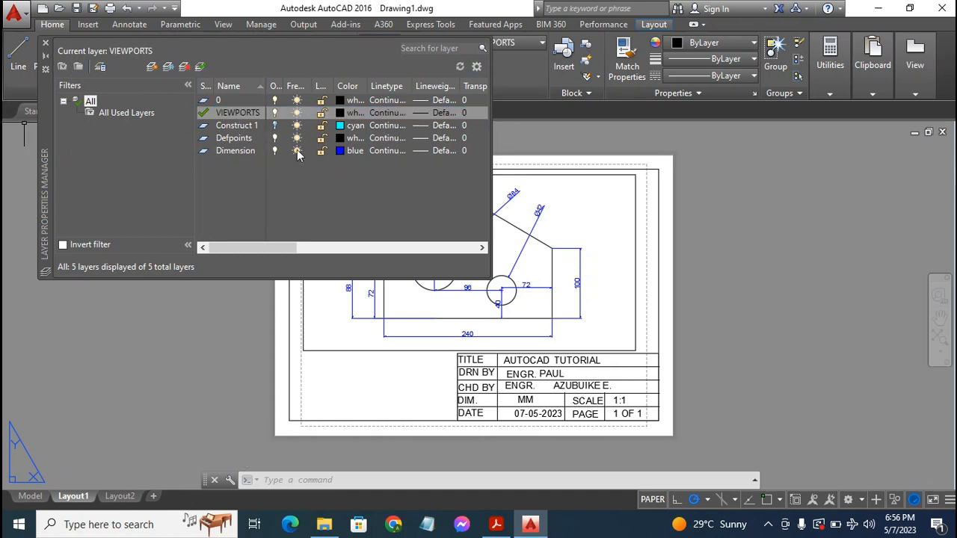
left_click(45, 44)
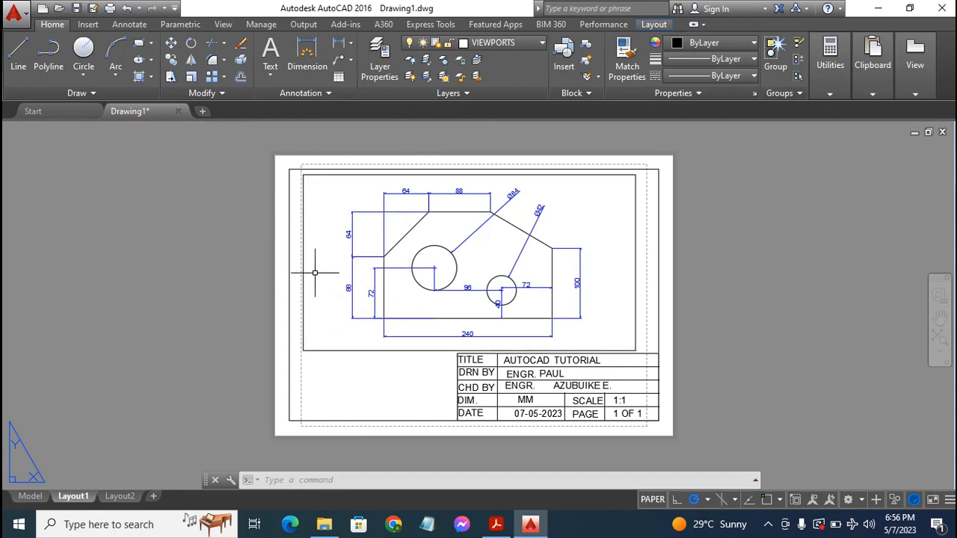
Move the viewport frame around the dimensioned drawing to the VIEWPORTS layer
left_click(302, 206)
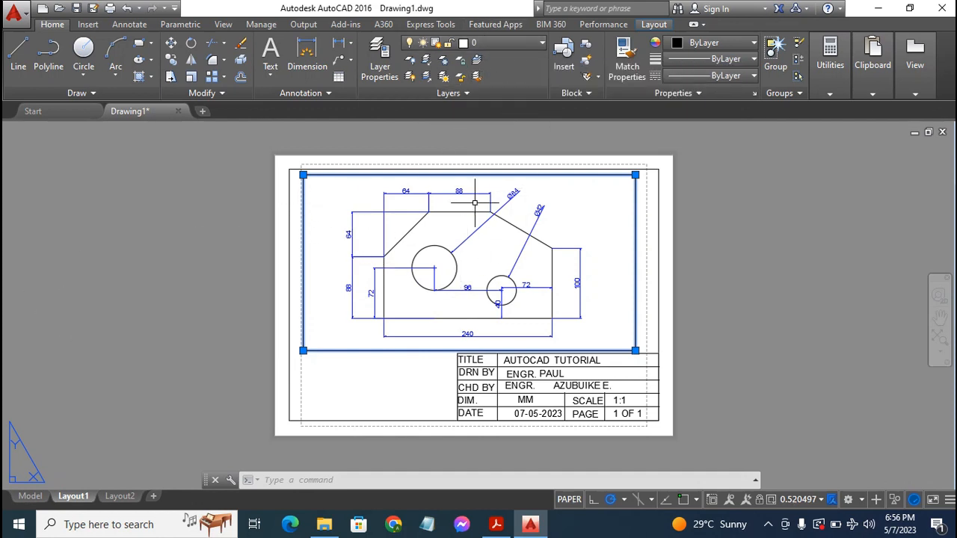
left_click(533, 46)
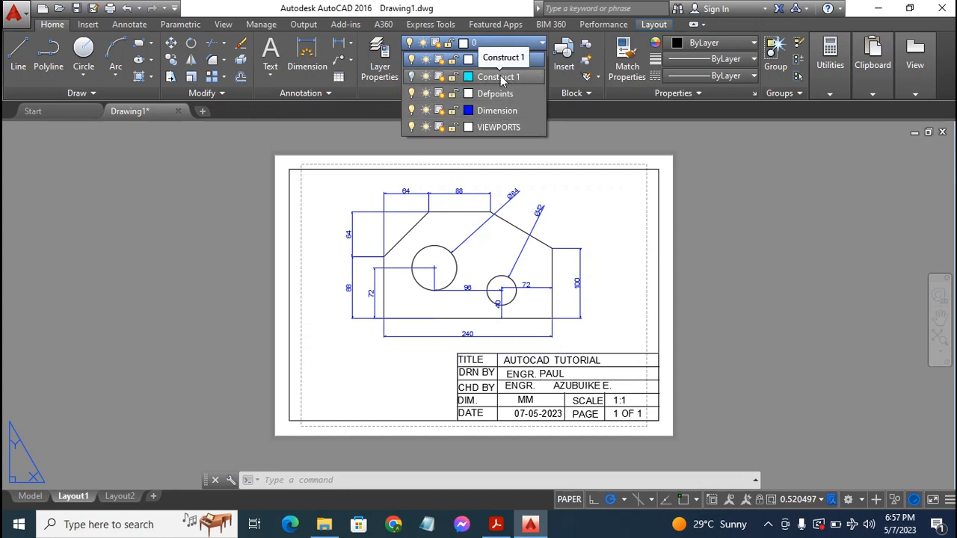
left_click(495, 127)
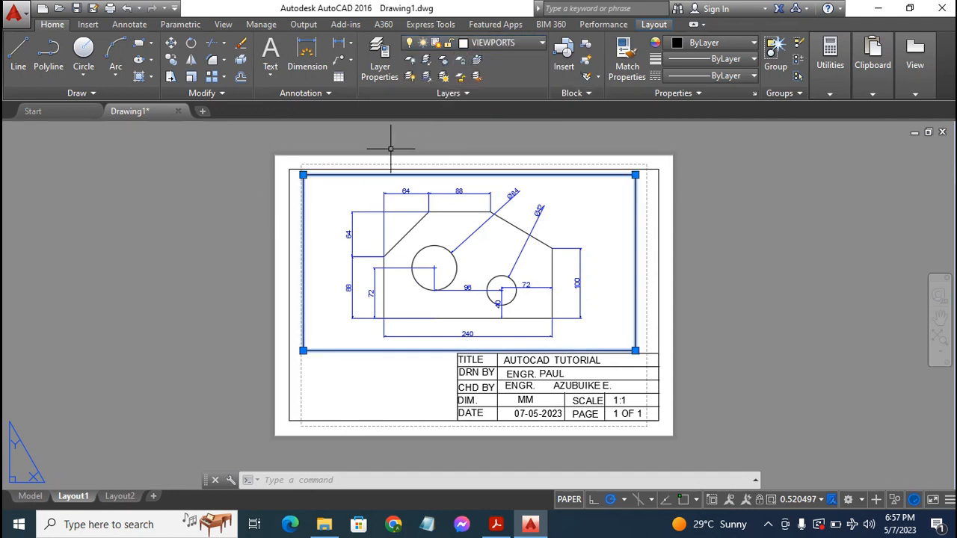
Turn off the VIEWPORTS layer even though it is current, hiding the viewport frame, and clear the selection
left_click(409, 46)
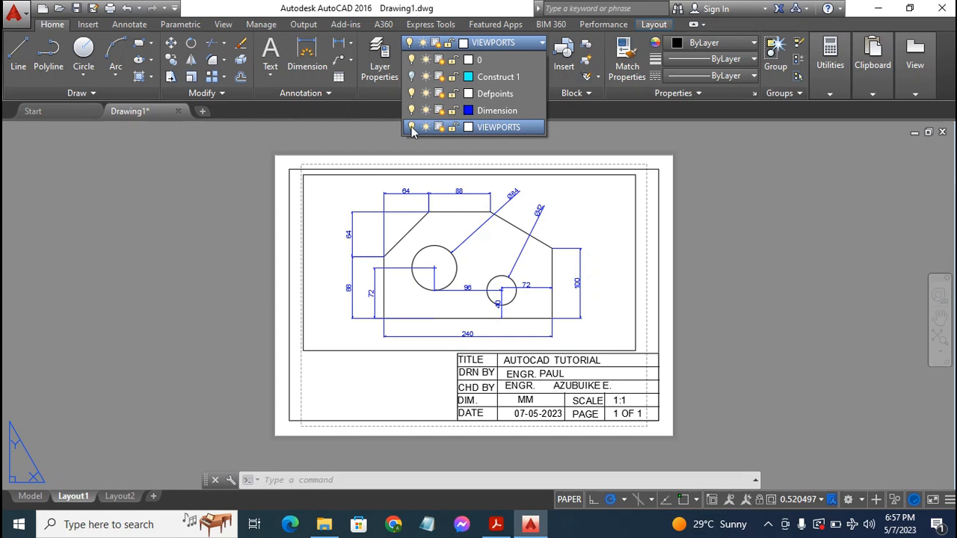
left_click(412, 127)
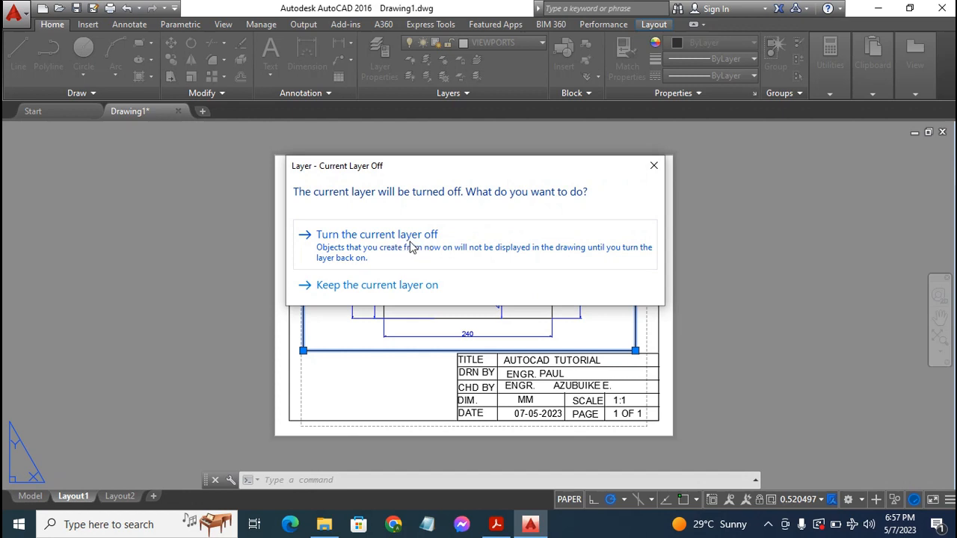
left_click(410, 247)
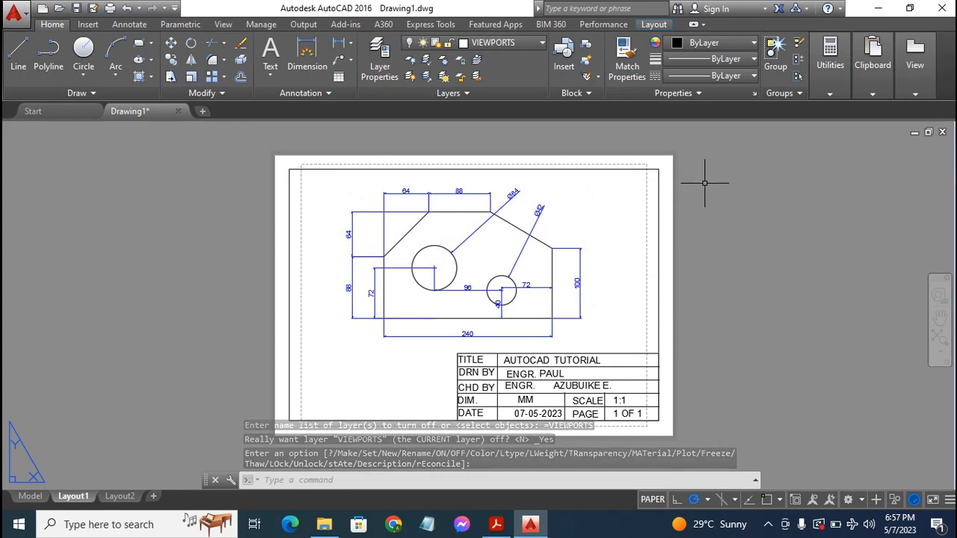
key("Escape")
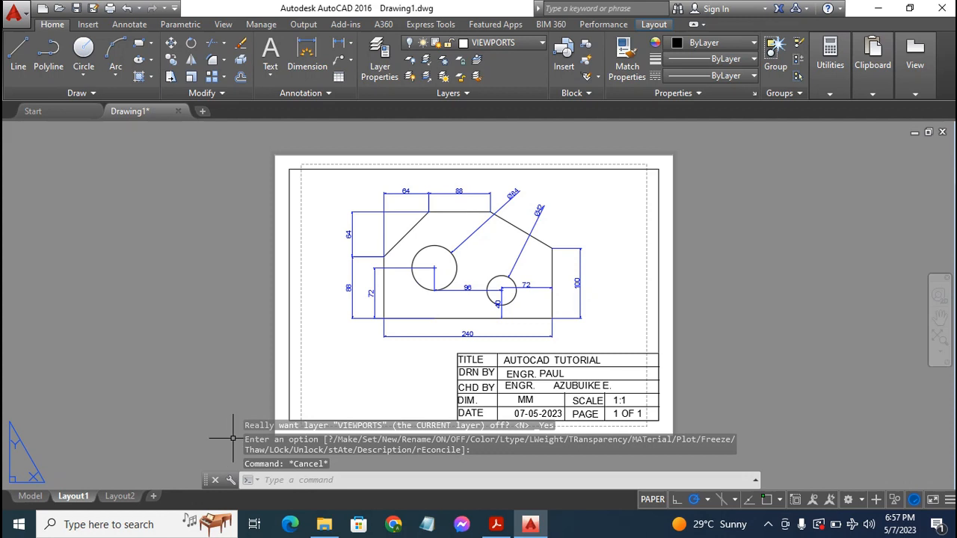
key("Escape")
key("Escape")
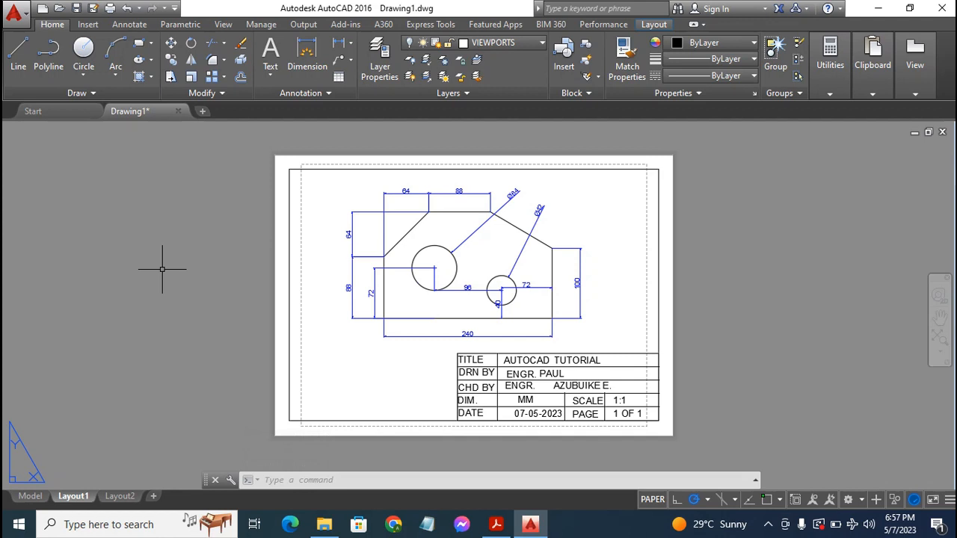
Start plotting Layout1 with the AutoCAD PDF (High Quality Print).pc3 plotter
key("ctrl+p")
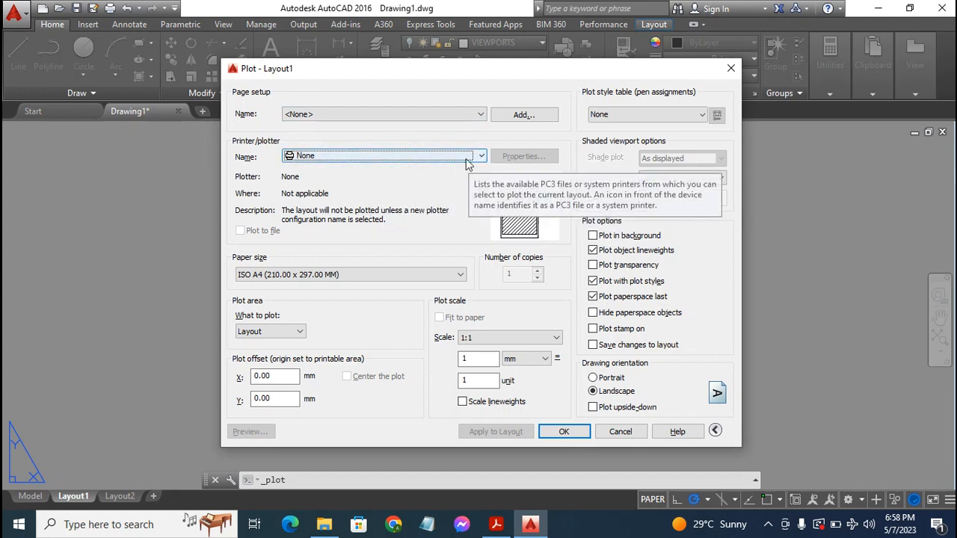
left_click(414, 157)
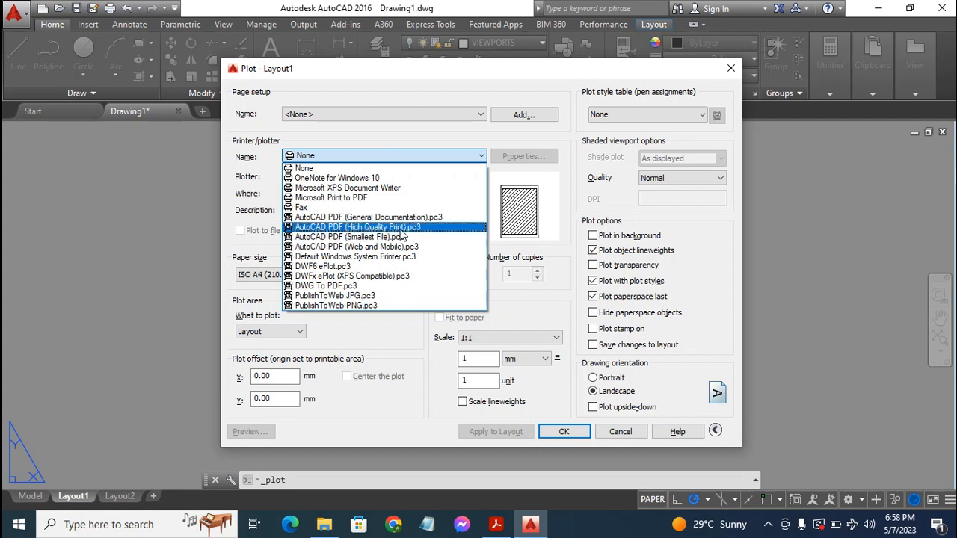
left_click(392, 227)
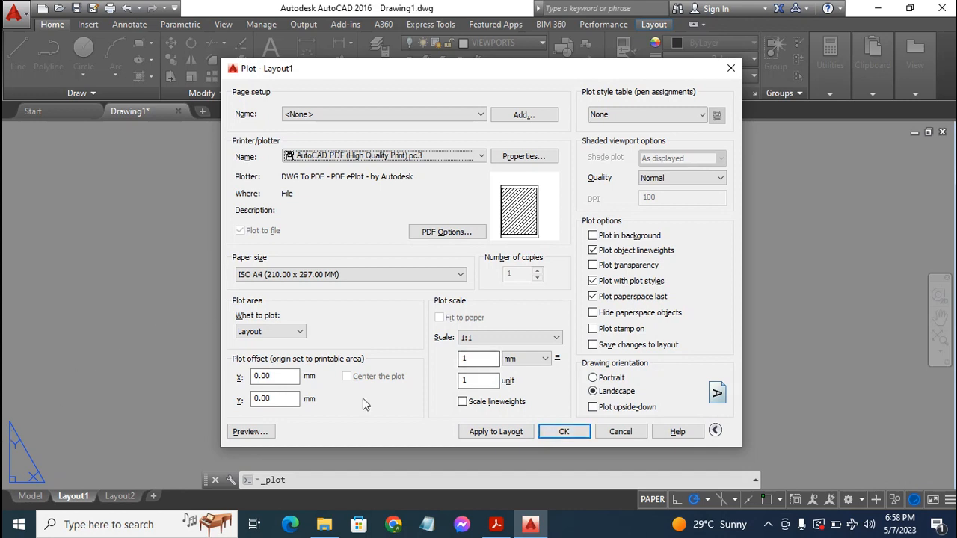
Set the plot area to a window from about (-15, 198) to (274, -3), fitted to the paper and centered
left_click(300, 332)
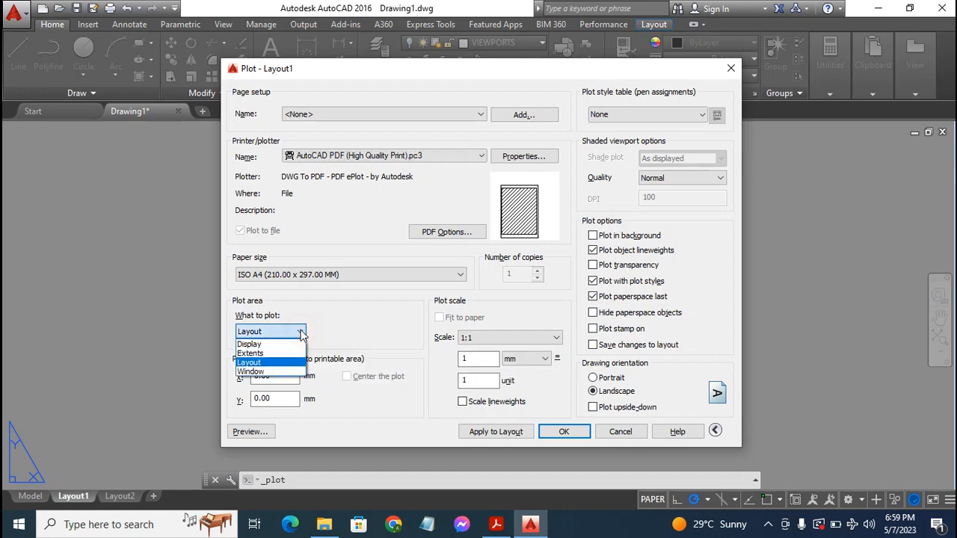
left_click(266, 372)
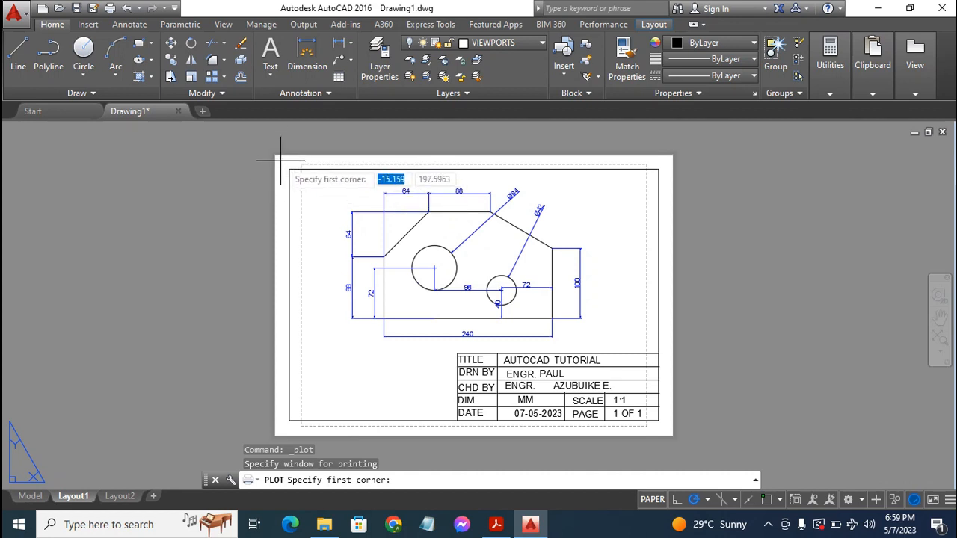
left_click(280, 160)
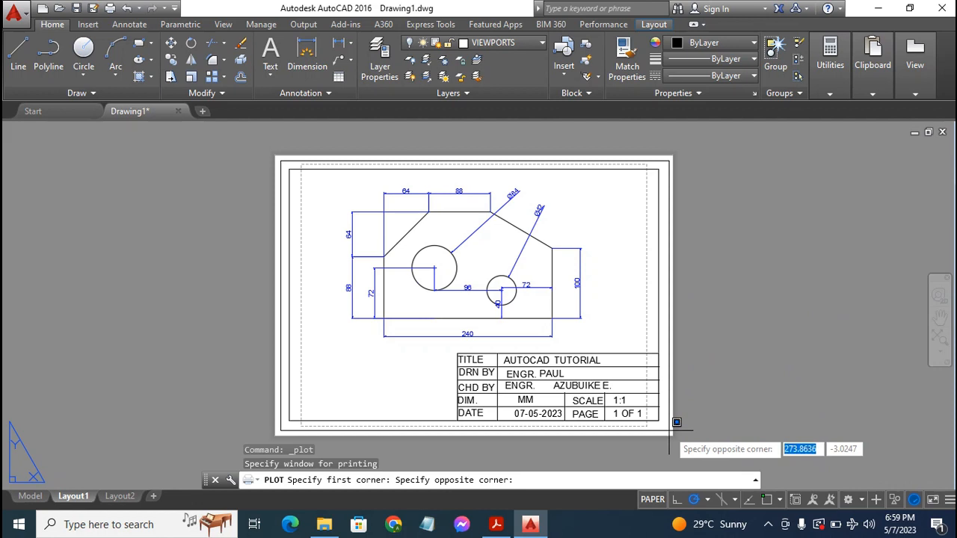
left_click(677, 423)
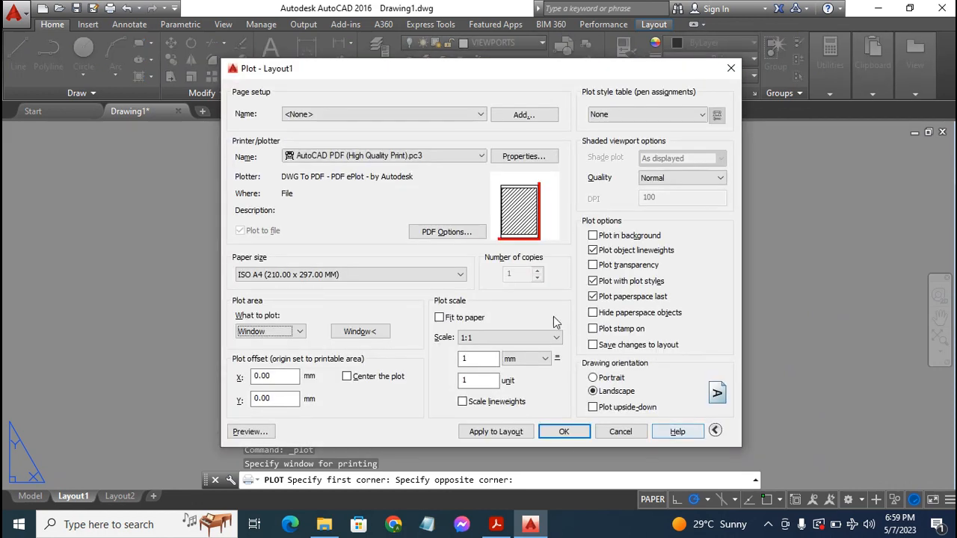
left_click(440, 318)
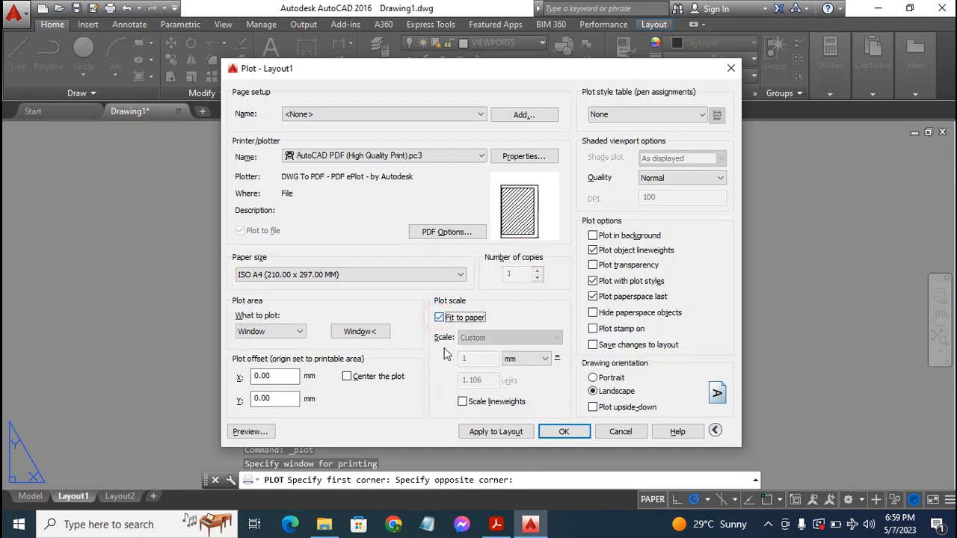
left_click(347, 377)
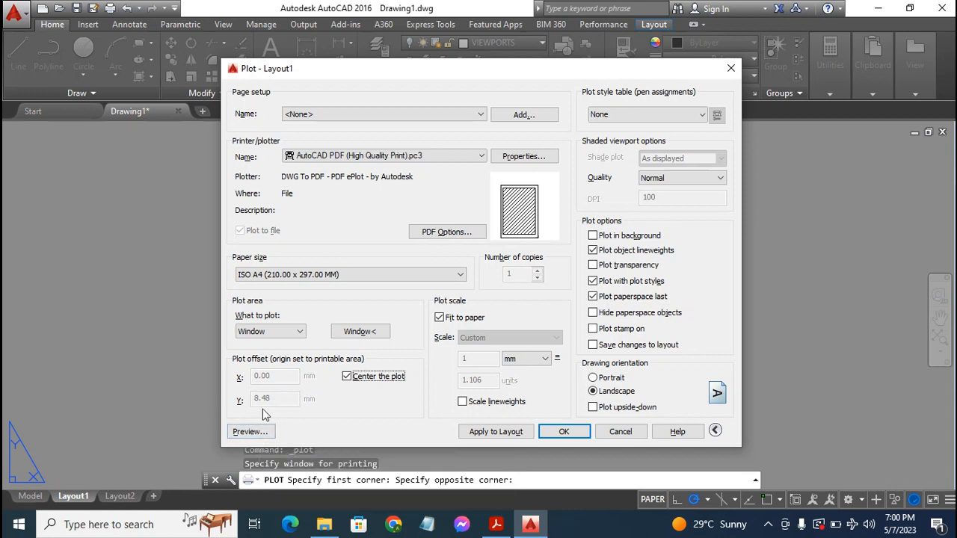
Preview the Layout1 plot, then close the preview and cancel the Plot dialog without plotting
left_click(250, 432)
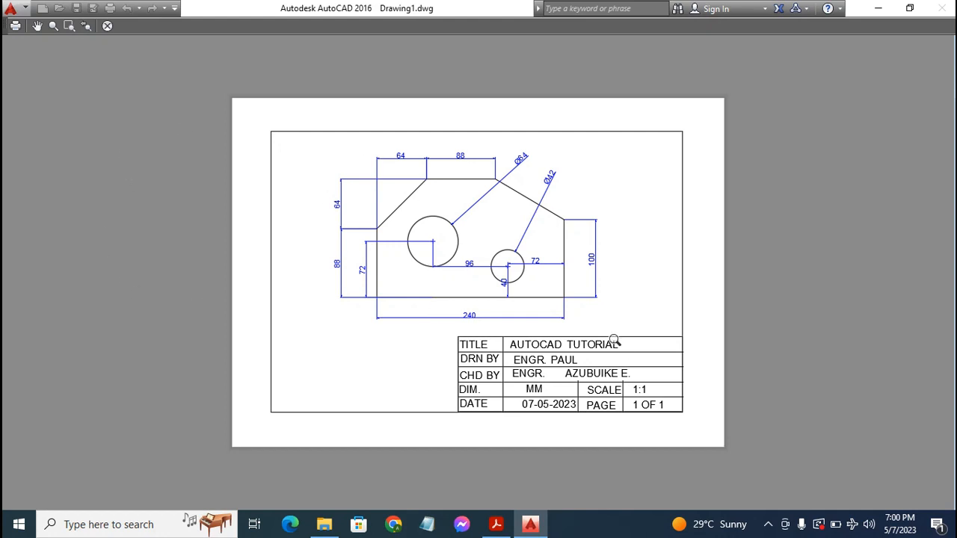
left_click(107, 26)
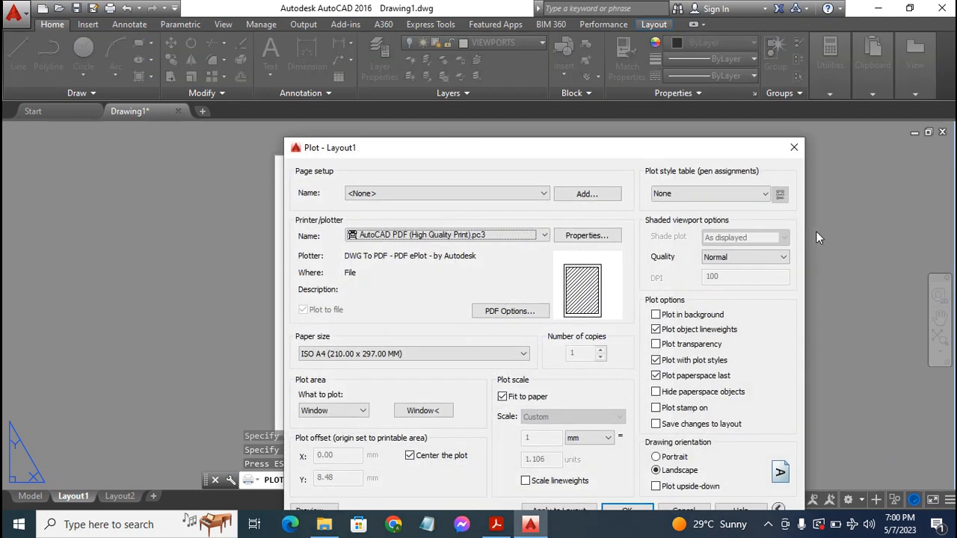
left_click_drag(571, 153, 543, 75)
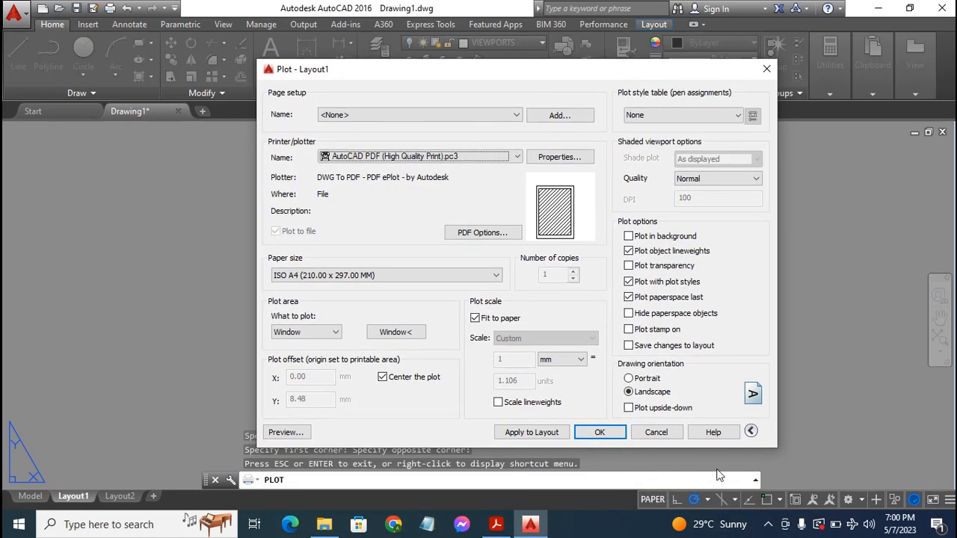
left_click(649, 436)
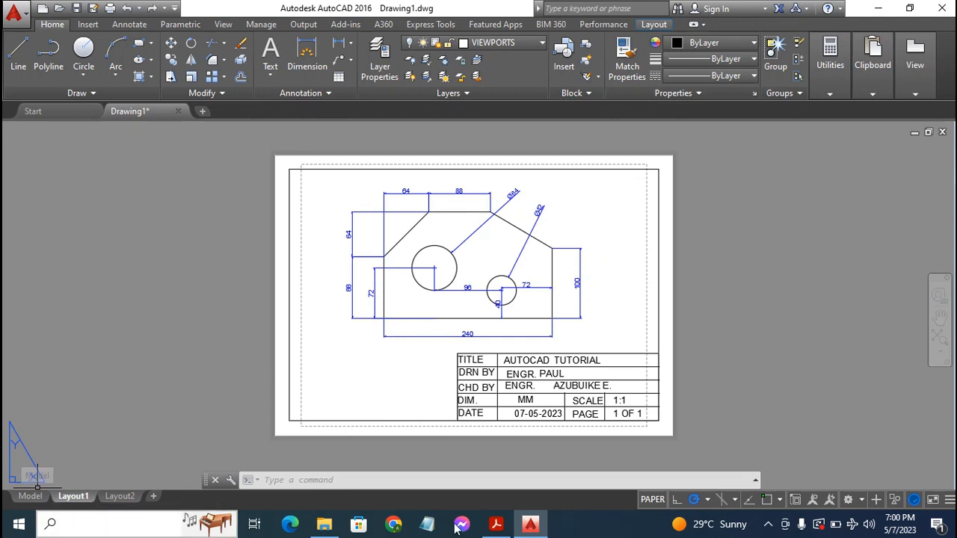
left_click(768, 524)
left_click(796, 468)
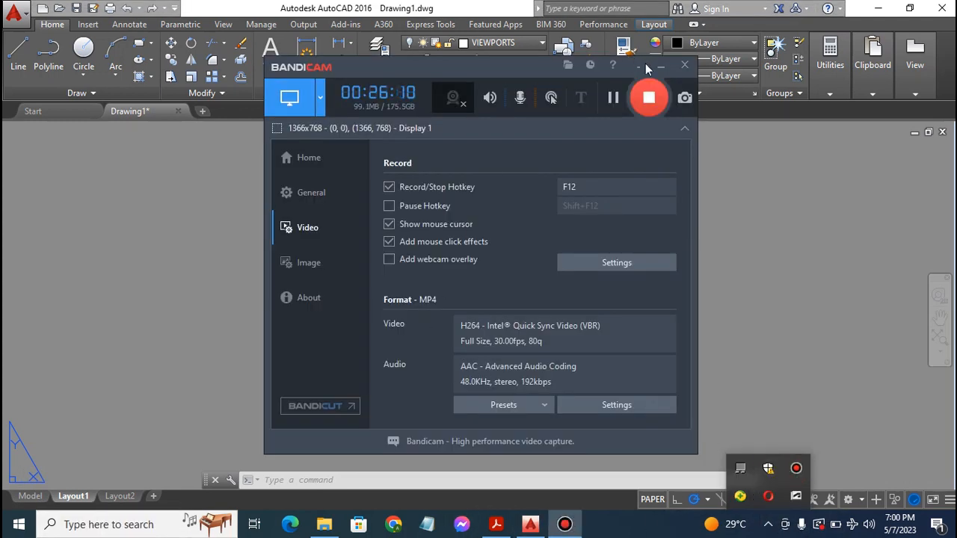